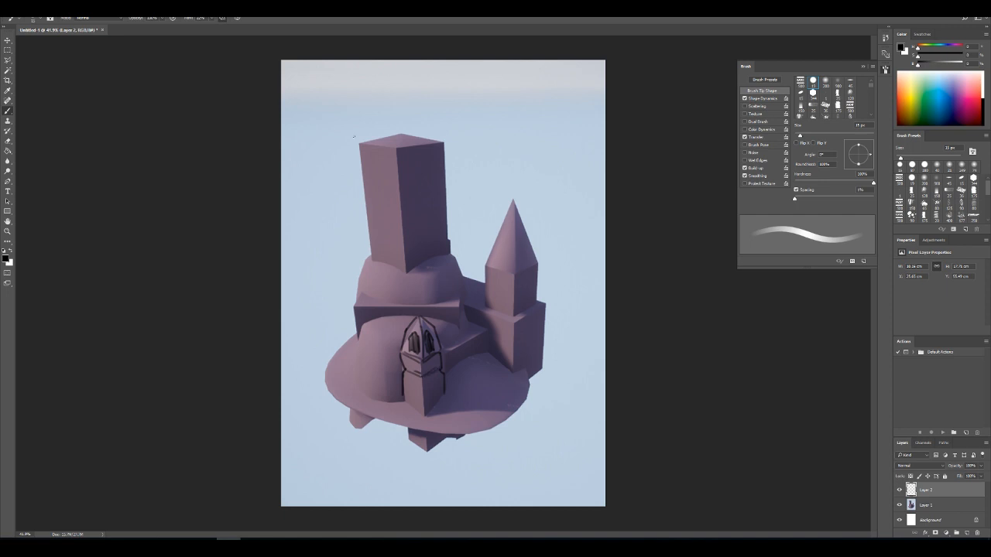
Step: Sketch black outlines along the tall tower's roof edges and upper corners, undoing stray strokes
mouse_move(359, 144)
left_mouse_down()
mouse_move(399, 133)
mouse_move(442, 142)
mouse_move(426, 143)
left_mouse_up()
left_click_drag(360, 150, 363, 174)
left_click_drag(441, 153, 443, 145)
left_click_drag(371, 156, 422, 154)
key("ctrl+z")
key("ctrl+z")
key("ctrl+z")
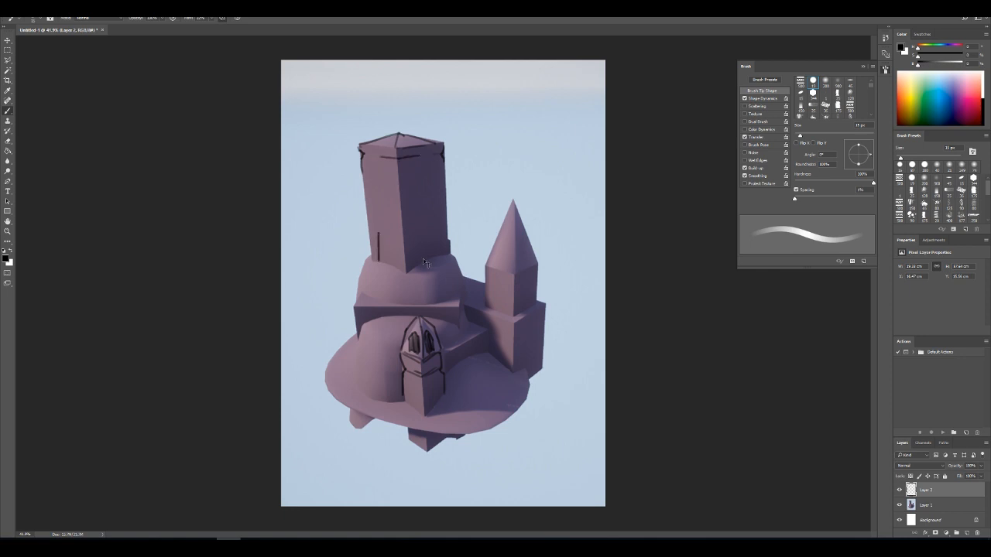
Step: Draw a large double-lined pointed arch on the lower part of the tall tower's right face
left_click_drag(416, 263, 414, 226)
key("ctrl+z")
left_click_drag(414, 270, 410, 223)
key("ctrl+z")
mouse_move(415, 270)
left_mouse_down()
mouse_move(423, 205)
mouse_move(441, 251)
left_mouse_up()
left_click_drag(422, 208, 436, 258)
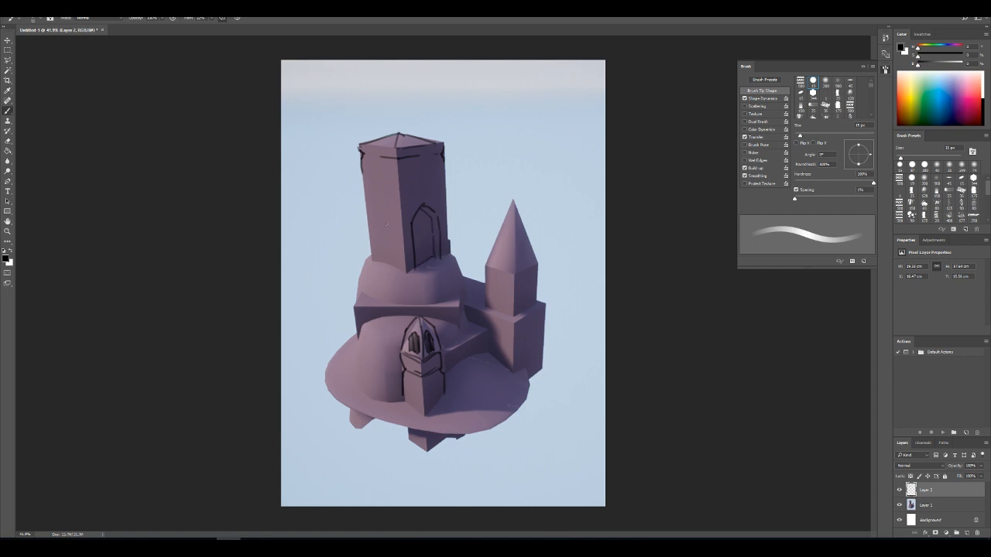
Step: Sketch a small pointed window near the upper end of each visible face of the tall tower
mouse_move(414, 168)
left_mouse_down()
mouse_move(416, 190)
mouse_move(420, 161)
mouse_move(427, 188)
left_mouse_up()
key("ctrl+z")
mouse_move(374, 166)
left_mouse_down()
mouse_move(373, 192)
mouse_move(384, 171)
mouse_move(380, 195)
left_mouse_up()
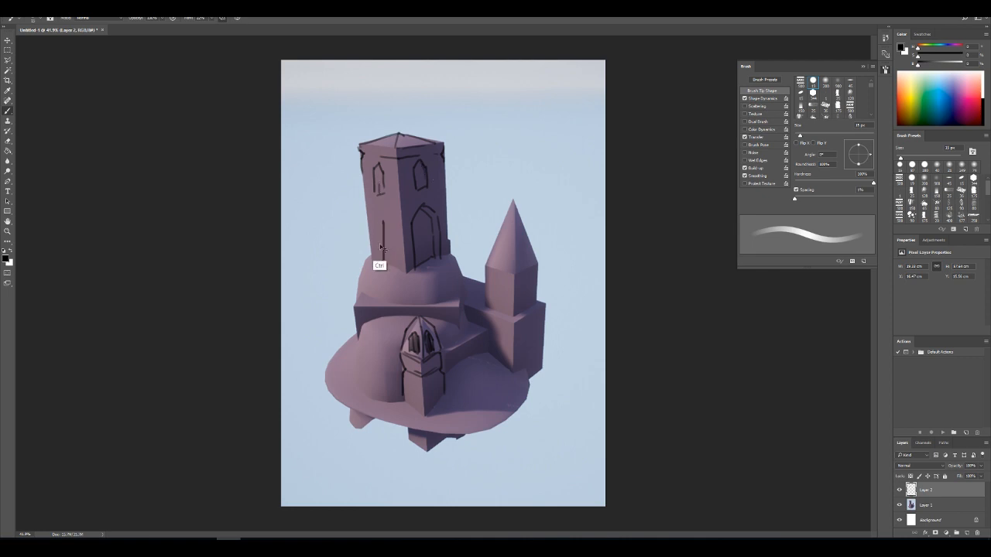
Step: Draw a large double-lined pointed arch on the lower part of the tall tower's left face, redoing misplaced strokes
mouse_move(380, 210)
left_mouse_down()
mouse_move(377, 260)
mouse_move(384, 211)
mouse_move(395, 221)
mouse_move(397, 274)
left_mouse_up()
key("ctrl+z")
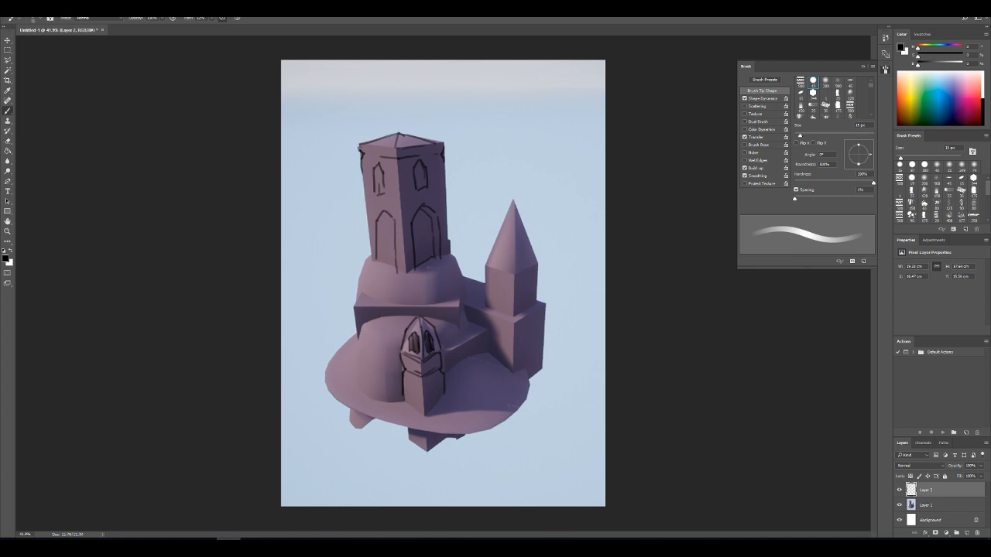
key("ctrl+alt+z")
key("ctrl+alt+z")
key("ctrl+alt+z")
key("ctrl+alt+z")
mouse_move(377, 261)
left_mouse_down()
mouse_move(376, 223)
mouse_move(391, 212)
mouse_move(399, 266)
mouse_move(387, 212)
left_mouse_up()
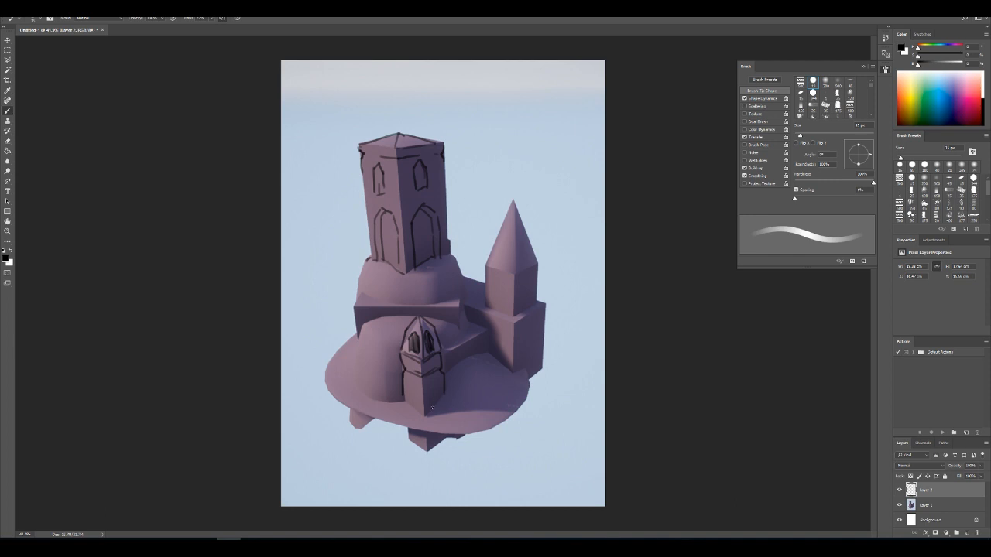
Step: Sketch small bushes at the base of the front turret and on the island's right side
left_click_drag(425, 412, 439, 397)
mouse_move(480, 383)
left_mouse_down()
mouse_move(479, 399)
mouse_move(488, 382)
mouse_move(473, 379)
left_mouse_up()
mouse_move(403, 406)
left_mouse_down()
mouse_move(395, 411)
mouse_move(412, 400)
mouse_move(414, 414)
left_mouse_up()
left_click_drag(411, 405, 407, 413)
left_click_drag(467, 388, 462, 417)
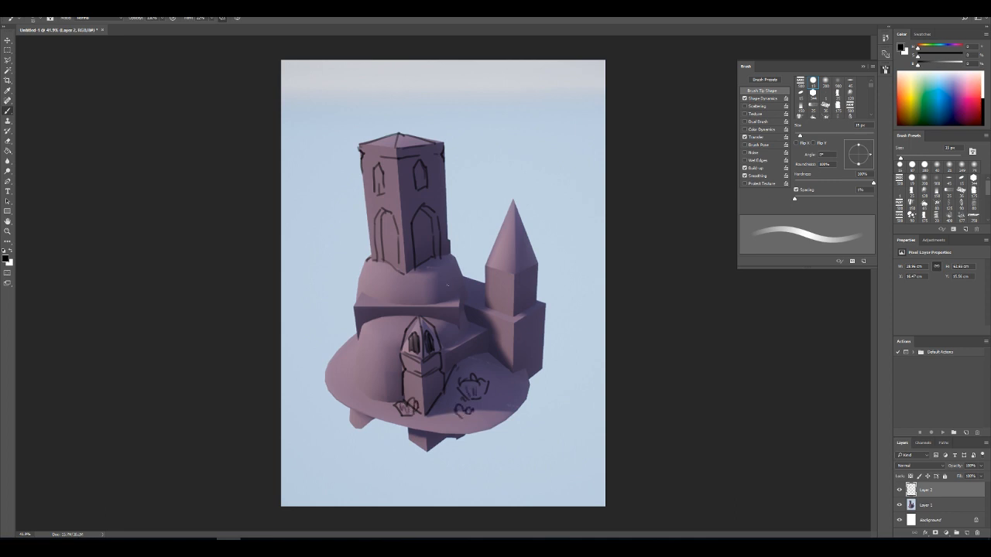
Step: Sketch bushes on the island's left edge and a curved line along its lower rim, erasing the stray strokes beside the left edge
mouse_move(347, 359)
left_mouse_down()
mouse_move(335, 369)
mouse_move(349, 370)
mouse_move(333, 340)
mouse_move(349, 334)
mouse_move(352, 346)
mouse_move(331, 352)
mouse_move(333, 397)
mouse_move(424, 433)
mouse_move(466, 433)
left_mouse_up()
key("ctrl+z")
mouse_move(387, 419)
left_mouse_down()
mouse_move(433, 436)
mouse_move(480, 432)
left_mouse_up()
key("e")
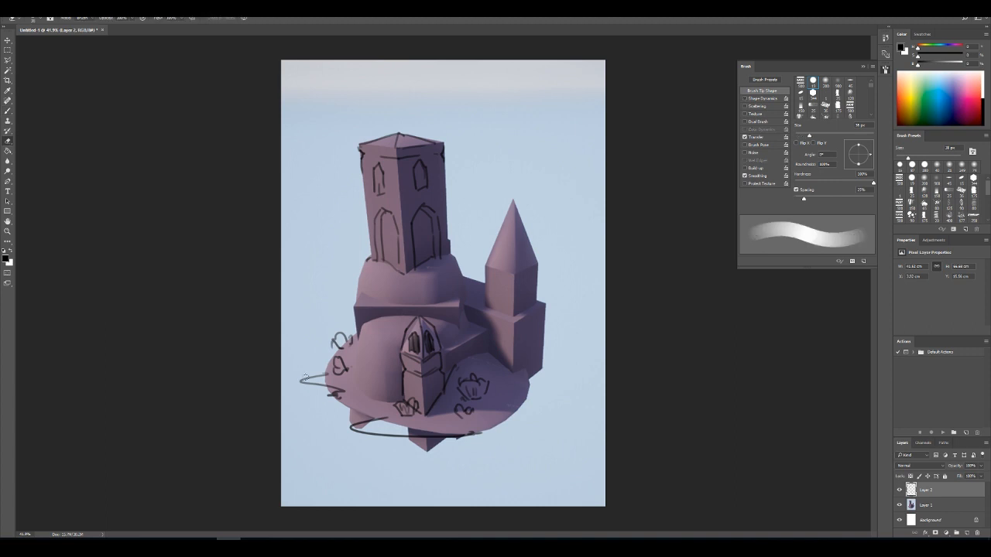
mouse_move(308, 379)
left_mouse_down()
mouse_move(287, 379)
mouse_move(325, 374)
mouse_move(342, 399)
mouse_move(331, 397)
left_mouse_up()
key("b")
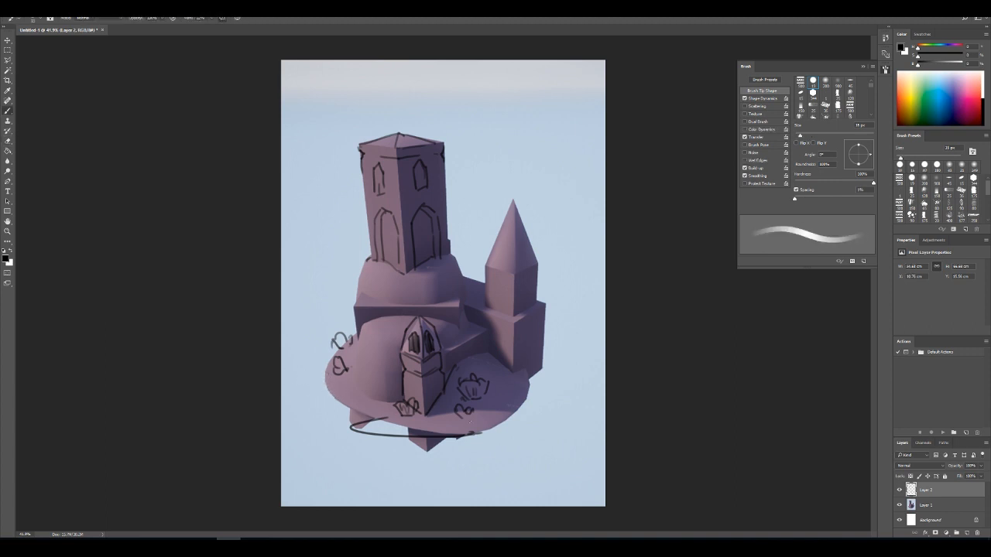
Step: Sample the island's purple and paint an irregular, extended lower edge across the island's front
left_click(463, 440, "alt")
mouse_move(385, 420)
left_mouse_down()
mouse_move(367, 426)
mouse_move(446, 434)
mouse_move(364, 432)
mouse_move(386, 429)
mouse_move(370, 431)
mouse_move(336, 407)
mouse_move(353, 412)
left_mouse_up()
mouse_move(505, 418)
left_mouse_down()
mouse_move(537, 418)
mouse_move(501, 431)
left_mouse_up()
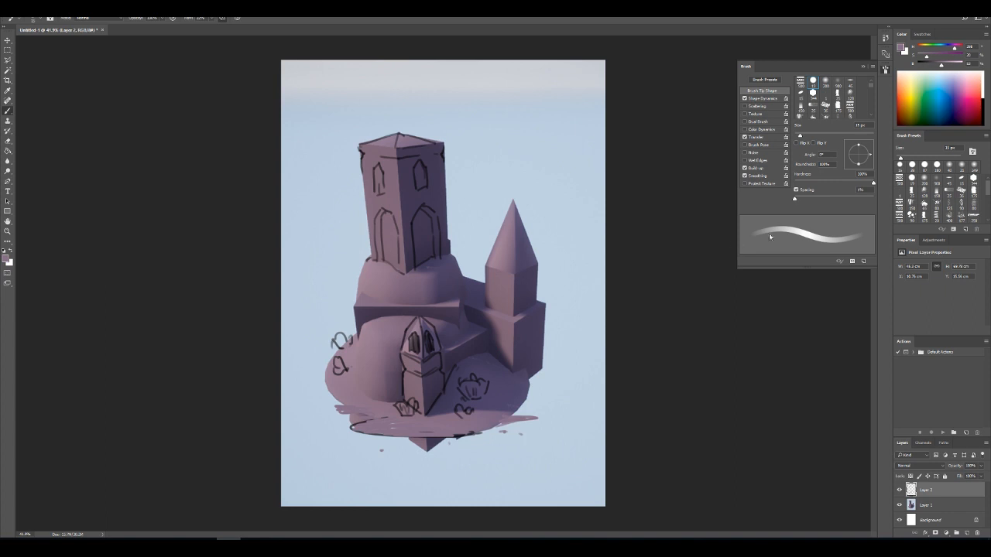
Step: Enlarge the brush, sample the sky blue and paint over the block hanging beneath the island
key("bracketright")
key("bracketright")
key("bracketright")
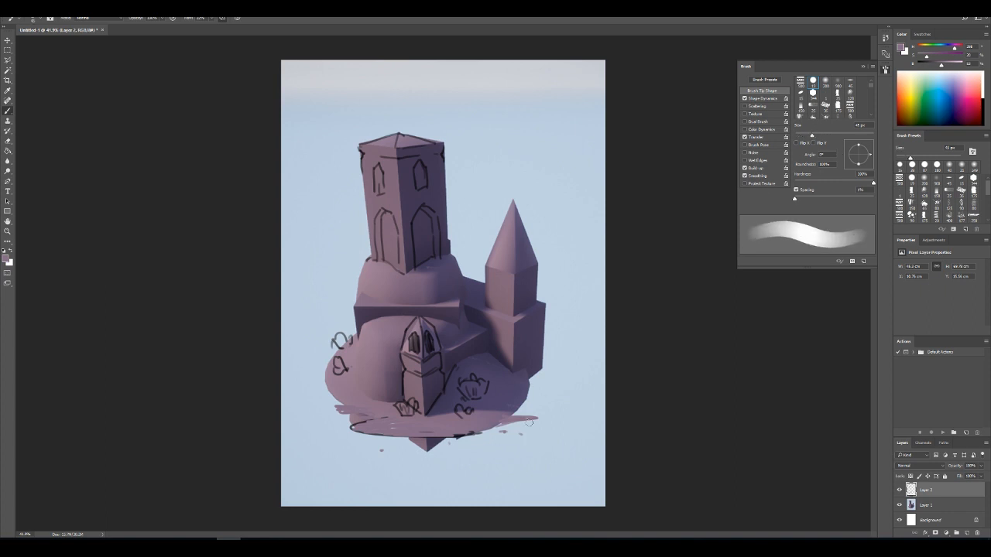
left_click(491, 454, "alt")
mouse_move(423, 447)
left_mouse_down()
mouse_move(448, 445)
mouse_move(401, 442)
mouse_move(463, 443)
mouse_move(446, 437)
left_mouse_up()
left_click(441, 431, "alt")
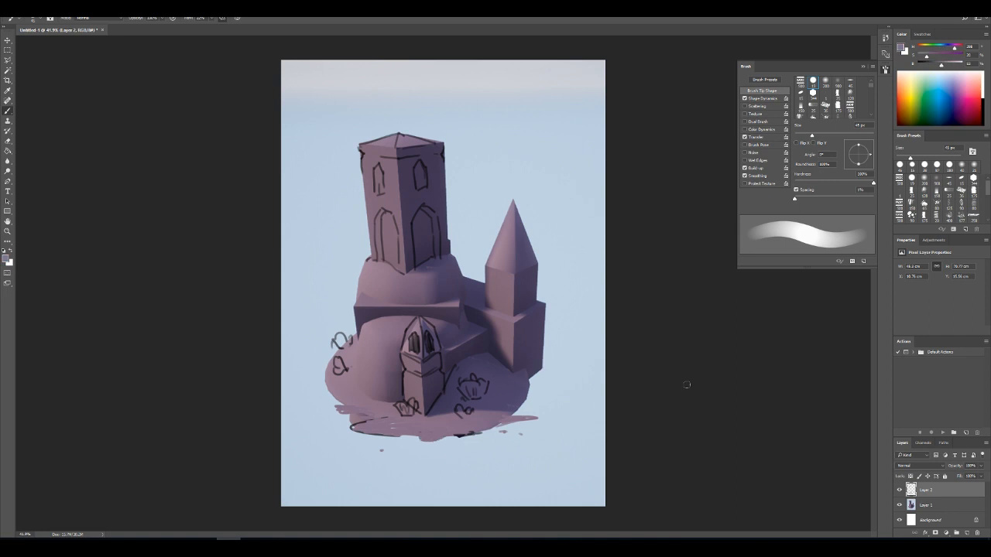
Step: With a smaller black brush, sketch dark arched windows and the roofline on the wall joining the front turret to the right tower
key("bracketleft")
key("bracketleft")
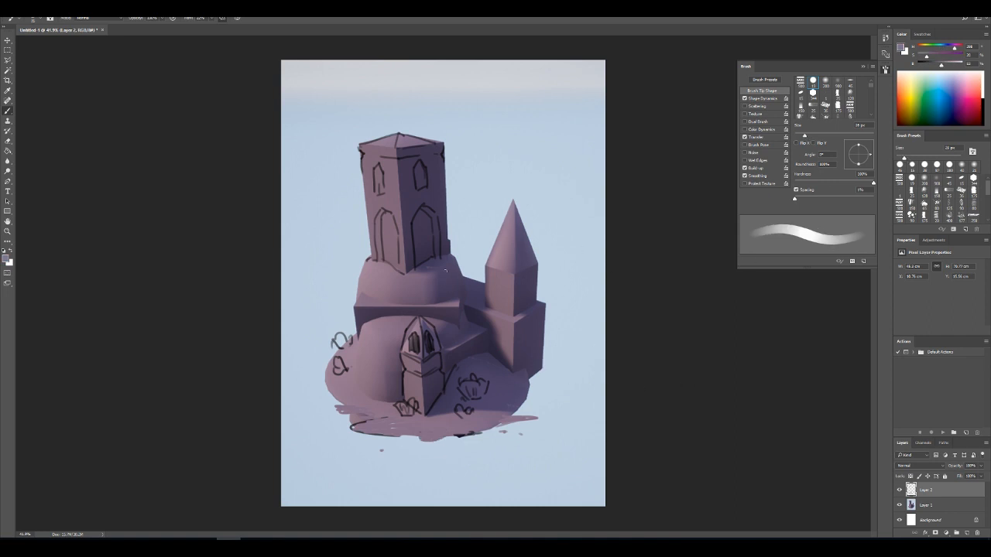
left_click(433, 345, "alt")
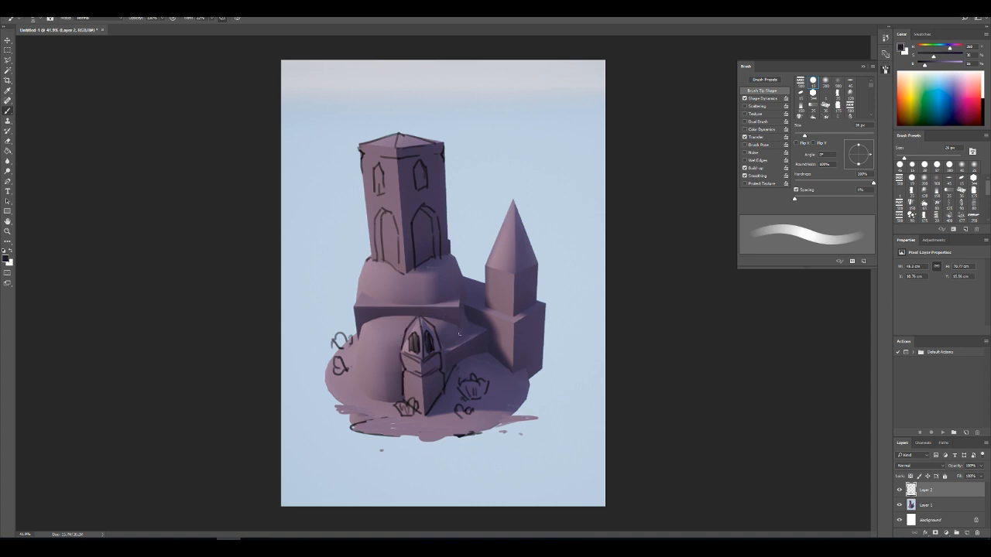
key("bracketleft")
left_click(901, 159)
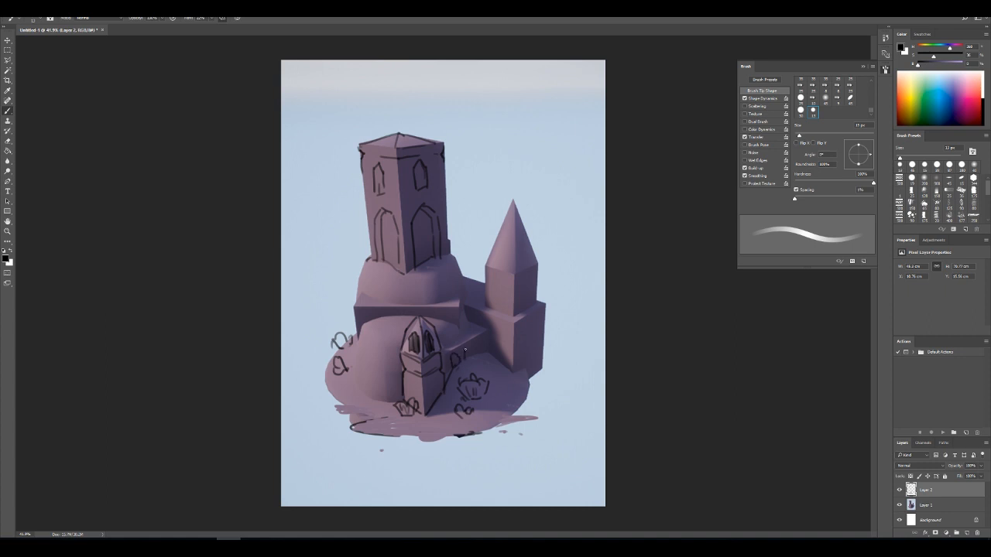
left_click_drag(466, 360, 474, 359)
left_click_drag(466, 359, 457, 367)
left_click_drag(446, 351, 484, 331)
Step: Outline the ledge around the right tower's base block and the edges of its spire
mouse_move(546, 307)
left_mouse_down()
mouse_move(545, 339)
mouse_move(545, 315)
mouse_move(508, 326)
left_mouse_up()
key("ctrl+z")
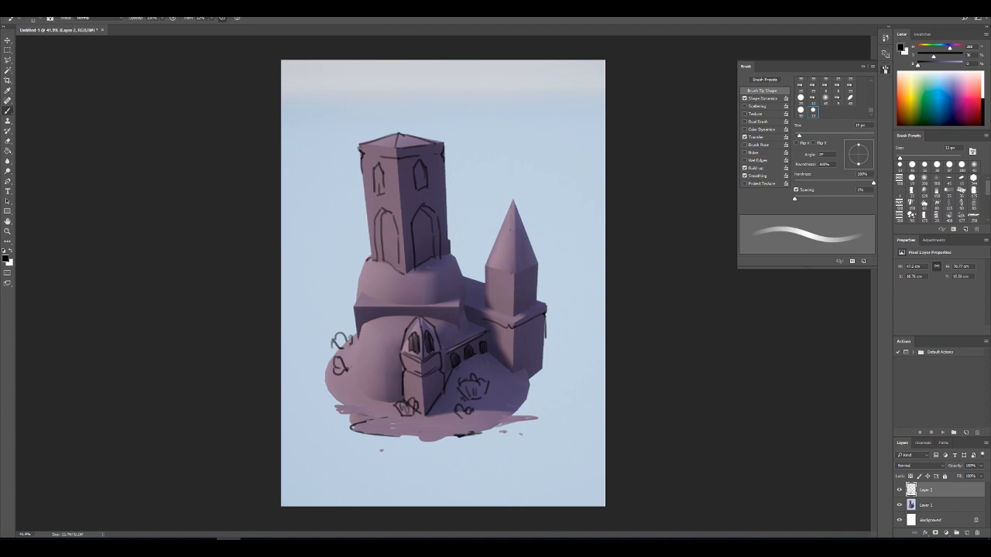
mouse_move(513, 206)
left_mouse_down()
mouse_move(513, 276)
mouse_move(517, 269)
left_mouse_up()
left_click_drag(510, 205, 486, 266)
Step: Switch to the Pinterest Shop Concept board, view the Transylvanian sunken church photo, and return to the Photoshop sketch
left_click(61, 548)
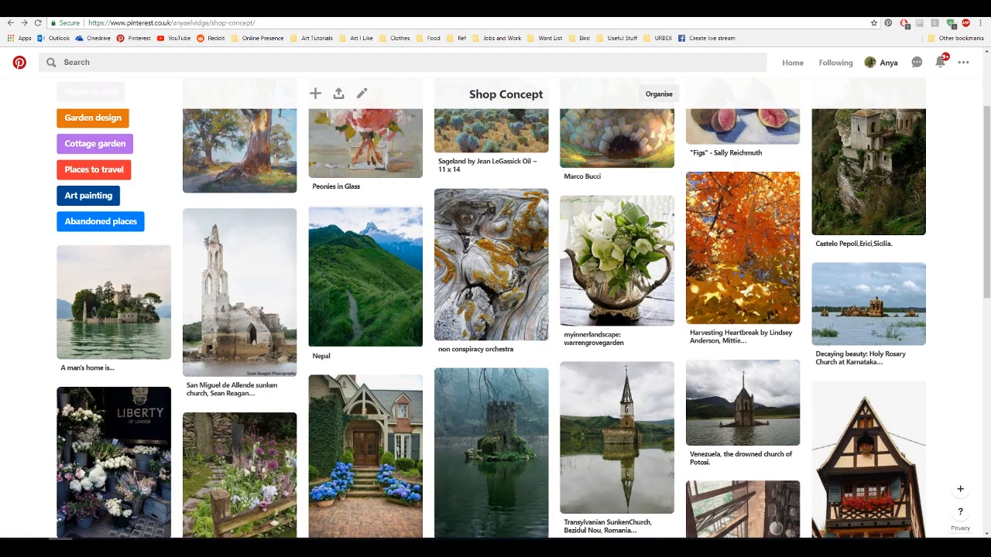
left_click(618, 434)
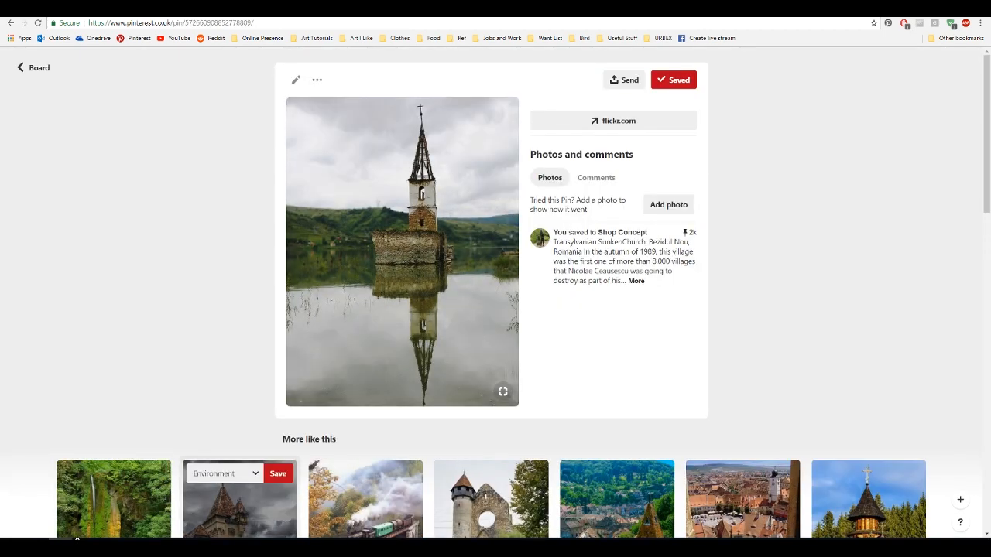
left_click(216, 547)
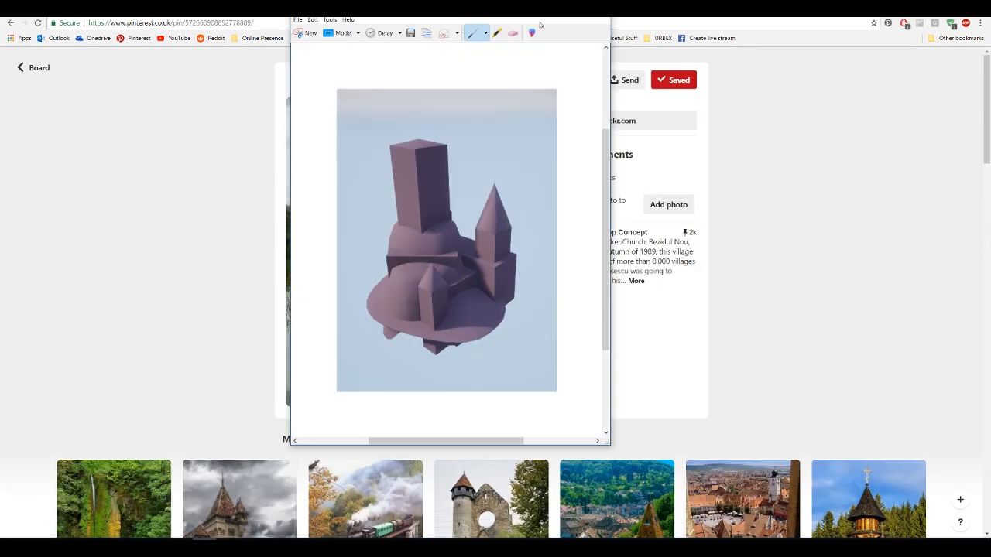
left_click(599, 10)
left_click(495, 237)
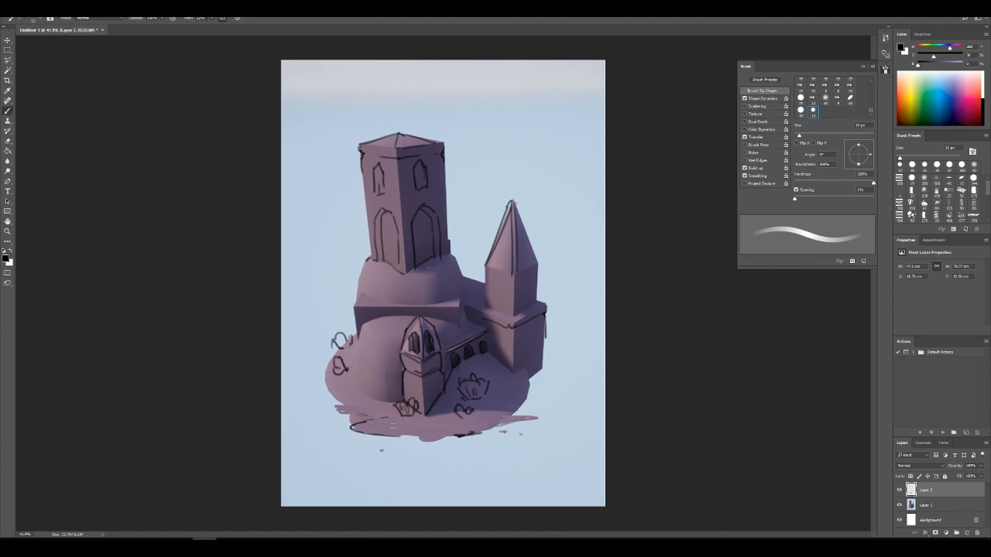
Step: Add horizontal slats and a lower rim to the right tower's spire
mouse_move(497, 250)
left_mouse_down()
mouse_move(534, 254)
mouse_move(507, 242)
mouse_move(512, 233)
mouse_move(525, 244)
mouse_move(510, 254)
mouse_move(511, 276)
mouse_move(536, 270)
left_mouse_up()
key("ctrl+z")
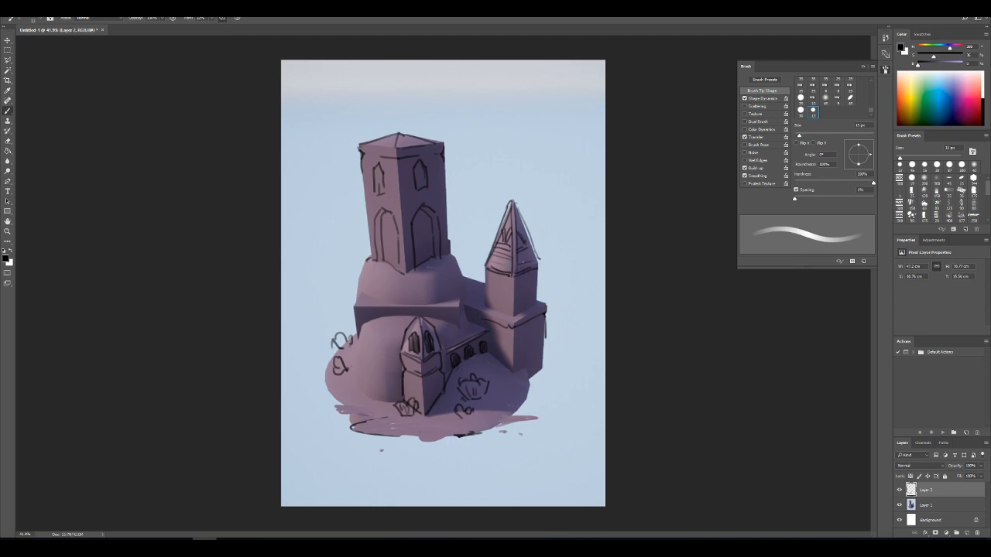
Step: Check the sunken church's steeple in the Pinterest photo again and return to the Photoshop sketch
left_click(61, 543)
left_click(60, 544)
left_click(61, 543)
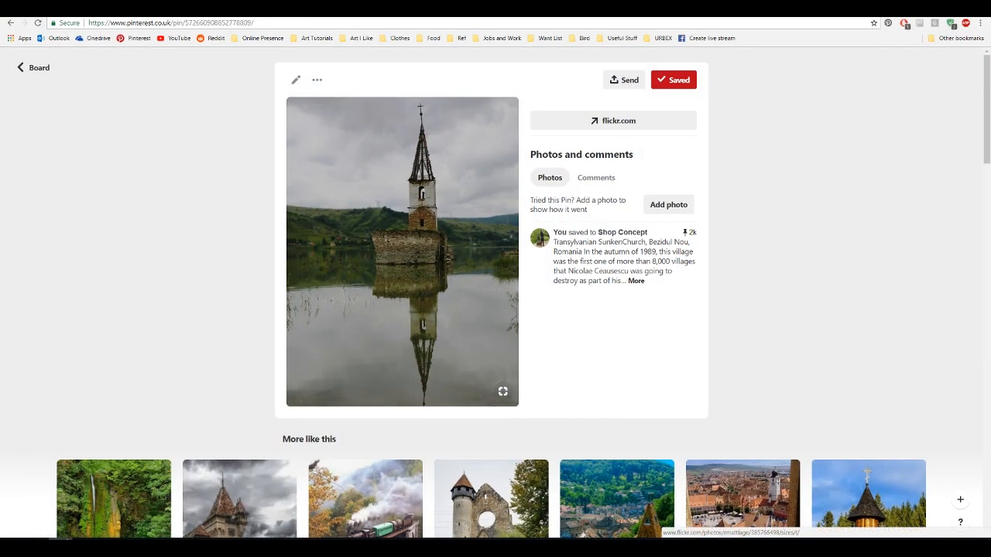
left_click(205, 544)
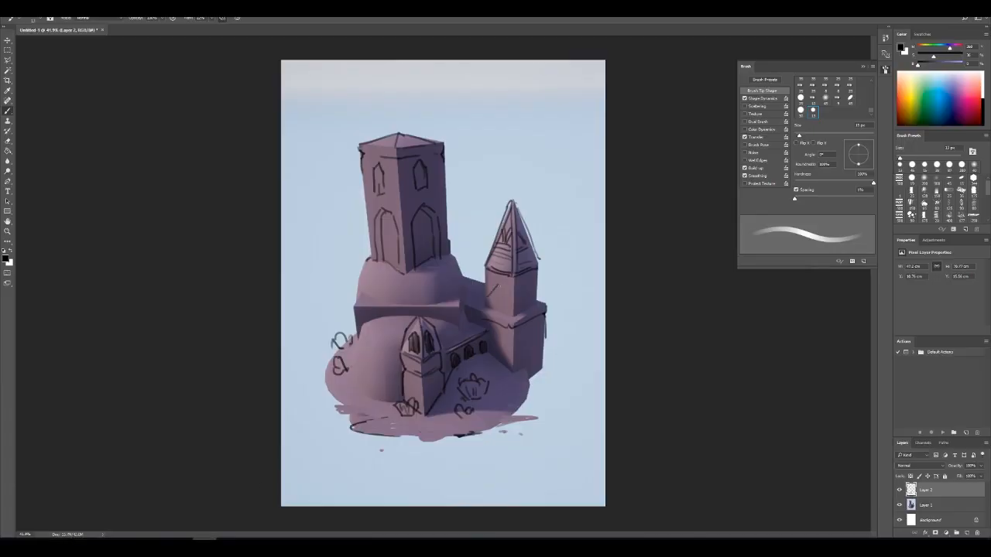
Step: Sketch gabled windows on the right tower's upper block and fill the tall tower's large arches with vertical hatching
mouse_move(487, 301)
left_mouse_down()
mouse_move(486, 269)
mouse_move(513, 298)
mouse_move(526, 288)
mouse_move(536, 299)
mouse_move(515, 314)
left_mouse_up()
mouse_move(384, 216)
left_mouse_down()
mouse_move(384, 260)
mouse_move(398, 271)
left_mouse_up()
left_click_drag(395, 219, 394, 268)
left_click_drag(392, 226, 393, 257)
left_click_drag(416, 224, 419, 263)
left_click_drag(422, 212, 426, 260)
left_click_drag(427, 217, 431, 254)
left_click_drag(432, 234, 433, 248)
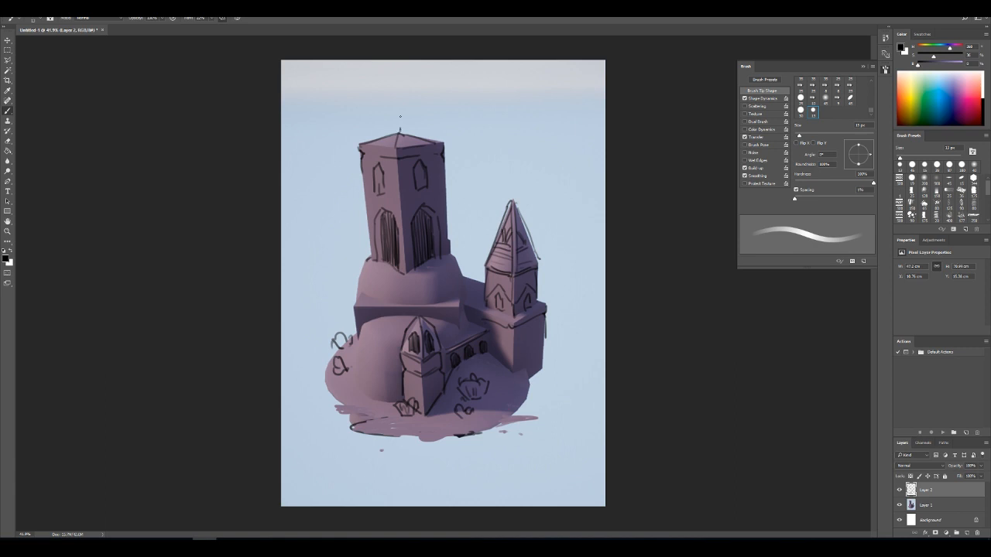
mouse_move(399, 130)
left_mouse_down()
mouse_move(400, 93)
mouse_move(444, 105)
mouse_move(422, 113)
mouse_move(446, 107)
left_mouse_up()
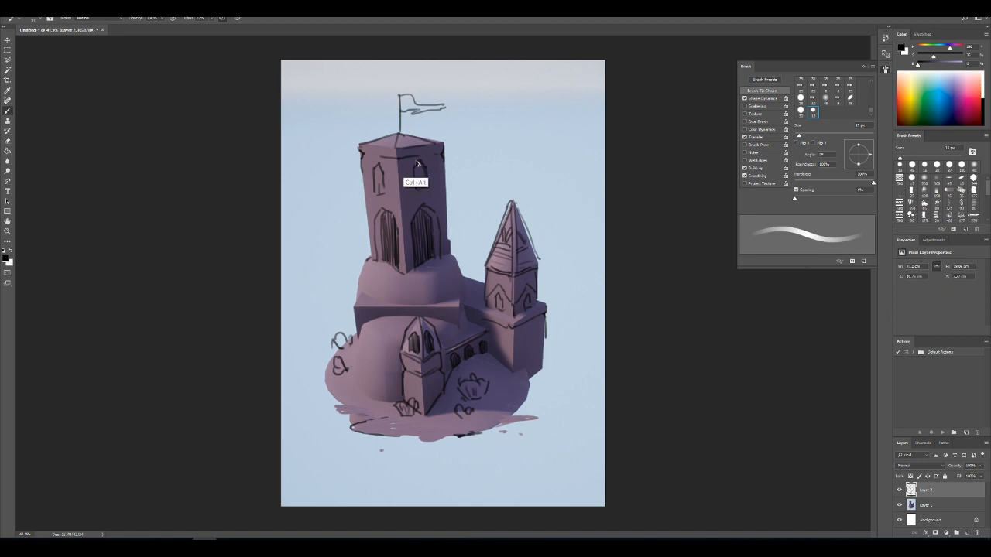
key("ctrl+alt+z")
key("ctrl+alt+z")
key("ctrl+alt+z")
key("ctrl+alt+z")
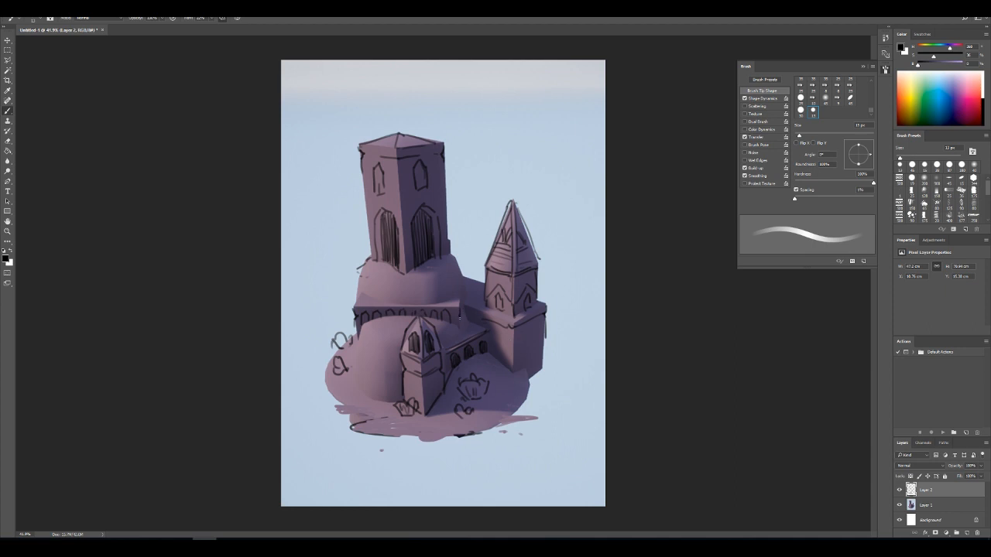
Step: Sketch a row of small arches along the wall beneath the upper dome
mouse_move(354, 306)
left_mouse_down()
mouse_move(365, 305)
mouse_move(353, 306)
left_mouse_up()
left_click_drag(398, 386, 364, 325)
key("ctrl+z")
mouse_move(409, 374)
left_mouse_down()
mouse_move(368, 329)
mouse_move(370, 400)
left_mouse_up()
key("ctrl+z")
key("ctrl+z")
left_click_drag(346, 341, 391, 391)
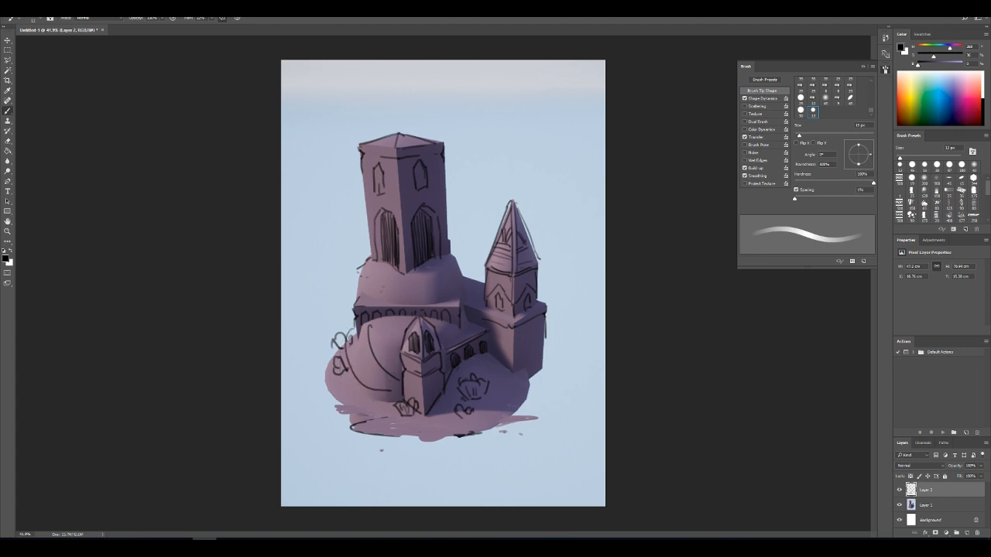
key("ctrl+alt+z")
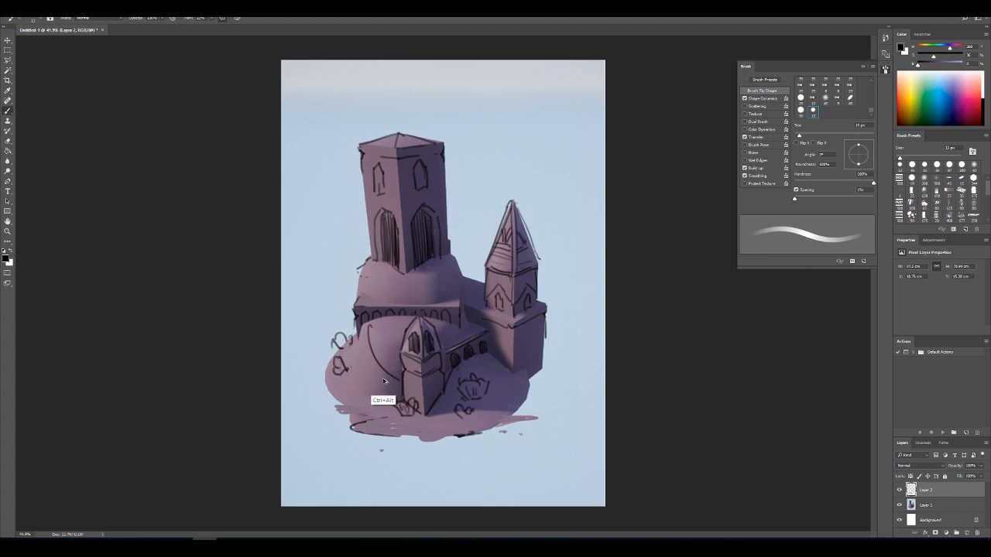
key("ctrl+alt+z")
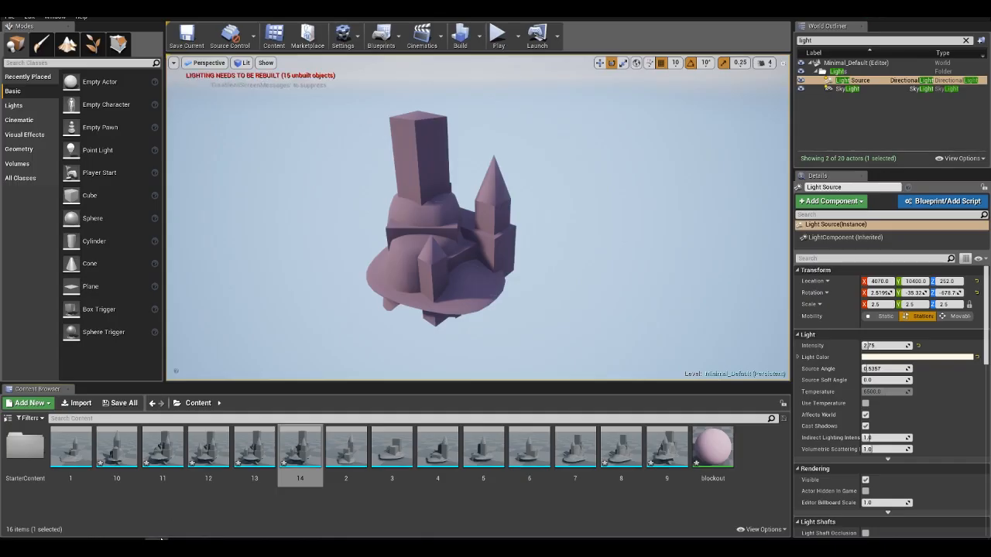
Step: Switch to Unreal Editor, examine the castle blockout from close up and from behind, and return to the Photoshop sketch
right_click_drag(430, 294, 518, 203)
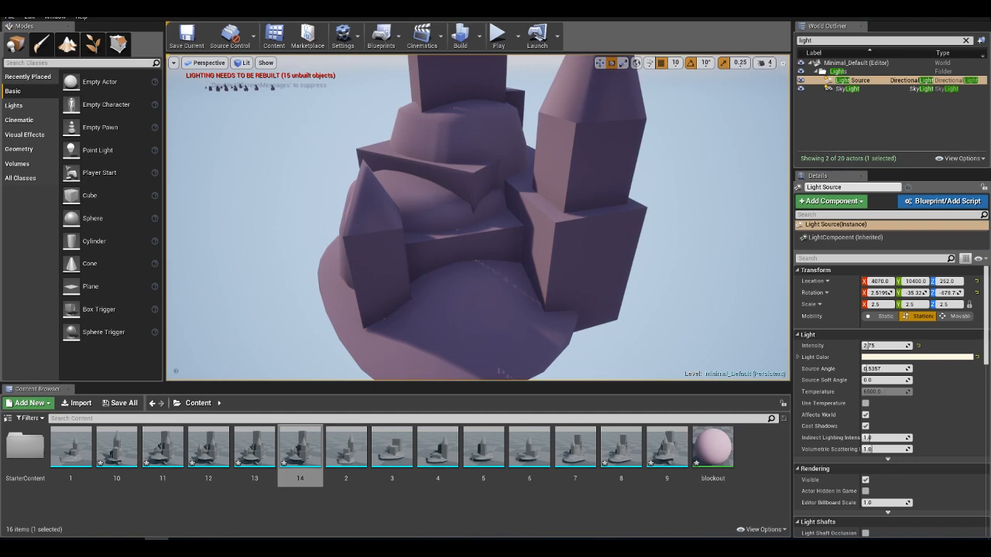
right_click_drag(332, 239, 373, 221)
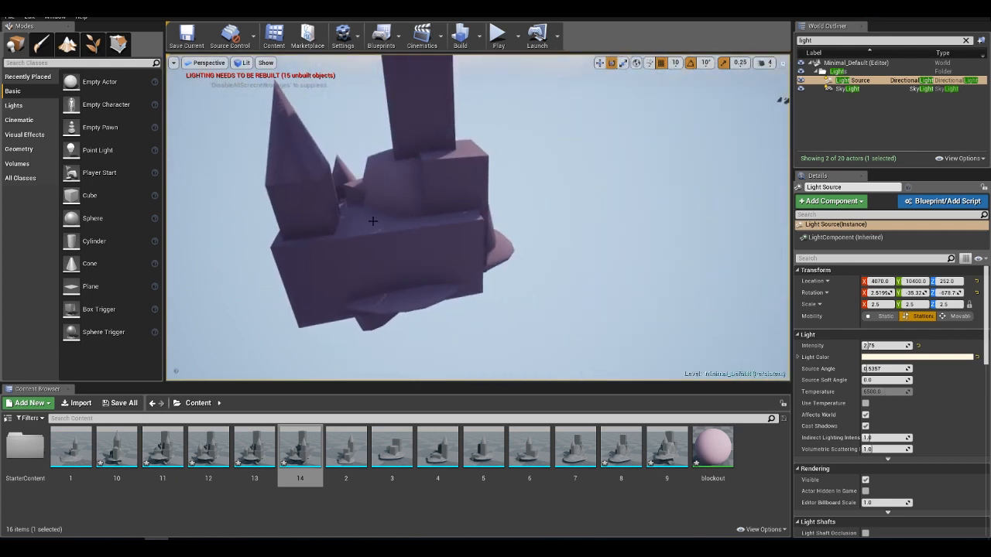
mouse_move(491, 288)
right_mouse_down()
mouse_move(500, 281)
mouse_move(465, 234)
mouse_move(481, 239)
mouse_move(460, 234)
mouse_move(471, 241)
right_mouse_up()
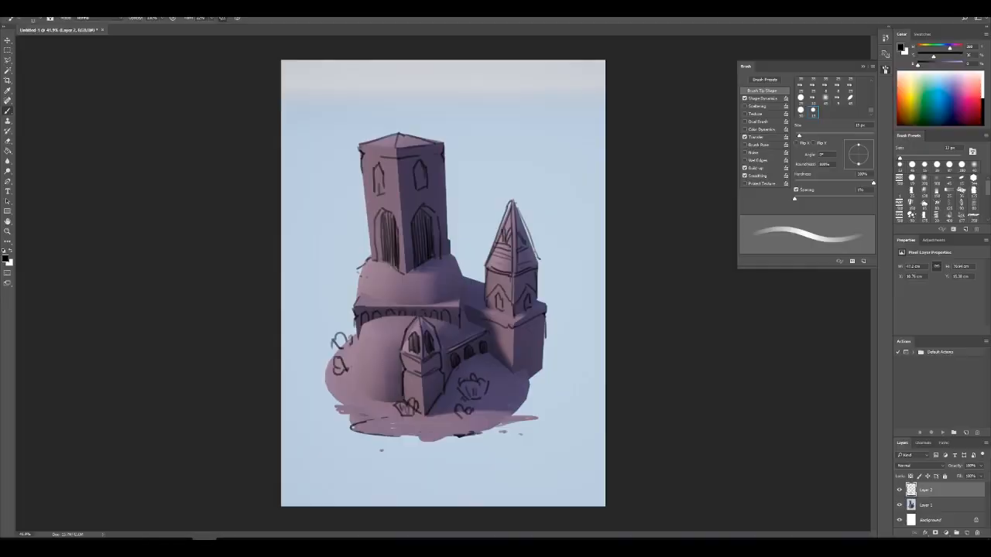
Step: Turn the upper dome into a sloped roof with radiating rib lines, a lower rim and side edges
mouse_move(379, 265)
left_mouse_down()
mouse_move(367, 291)
mouse_move(405, 295)
left_mouse_up()
mouse_move(418, 273)
left_mouse_down()
mouse_move(410, 292)
mouse_move(429, 296)
left_mouse_up()
mouse_move(439, 267)
left_mouse_down()
mouse_move(430, 289)
mouse_move(435, 281)
left_mouse_up()
left_click_drag(369, 300, 461, 291)
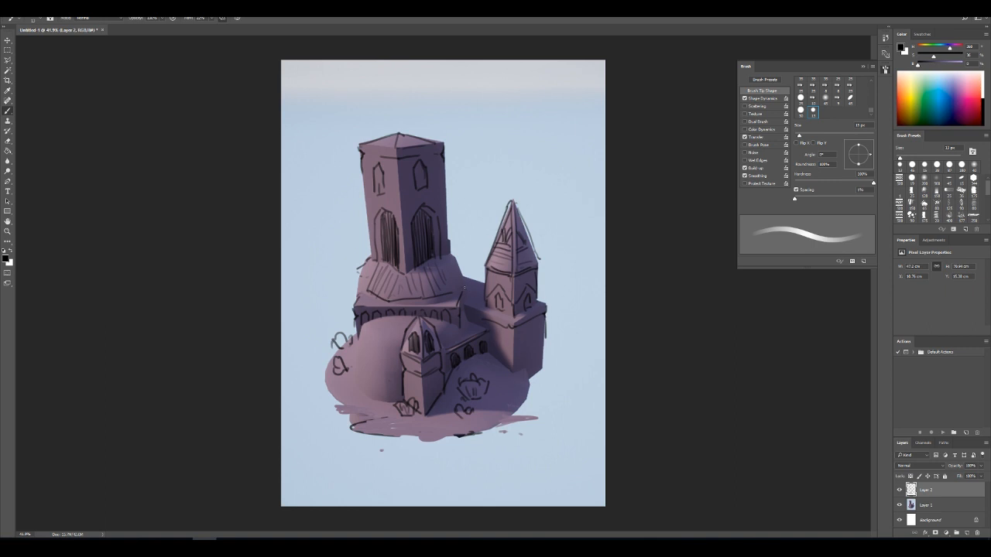
left_click_drag(453, 258, 466, 290)
Step: Darken the insides of the tall tower's two small upper windows with vertical strokes
left_click_drag(418, 168, 417, 189)
mouse_move(420, 165)
left_mouse_down()
mouse_move(423, 188)
mouse_move(377, 193)
left_mouse_up()
left_click_drag(380, 172, 381, 195)
Step: Sketch a slanted ladder with rungs across the lower dome, left of the front turret
left_click_drag(392, 328, 358, 396)
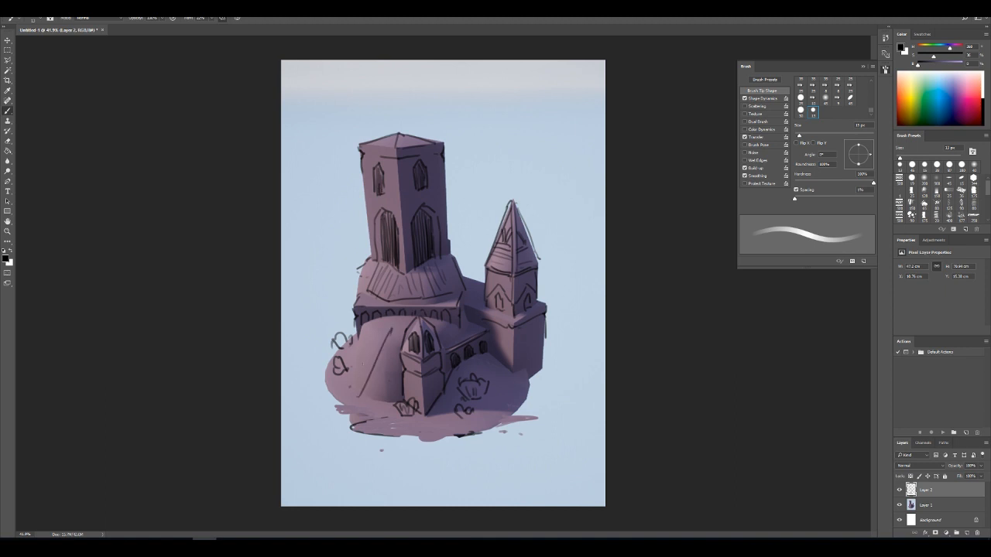
left_click_drag(383, 324, 350, 387)
mouse_move(361, 363)
left_mouse_down()
mouse_move(381, 353)
mouse_move(371, 340)
mouse_move(351, 341)
mouse_move(382, 343)
left_mouse_up()
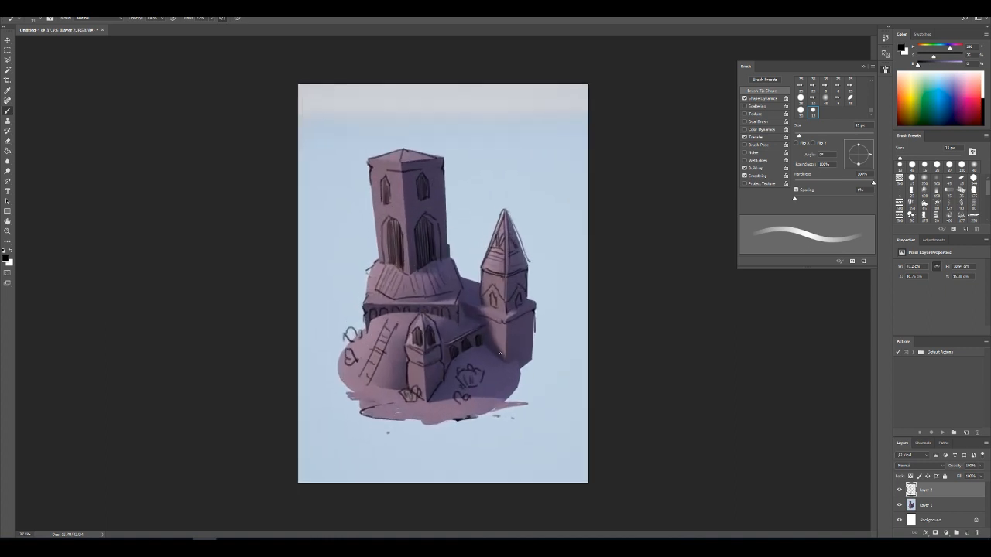
Step: Sketch more bushes along the island's front edge, at its right and left ends
left_click_drag(511, 291, 493, 304, "ctrl")
mouse_move(484, 416)
left_mouse_down()
mouse_move(496, 409)
mouse_move(507, 425)
mouse_move(525, 423)
left_mouse_up()
mouse_move(350, 434)
left_mouse_down()
mouse_move(334, 419)
mouse_move(353, 415)
mouse_move(364, 430)
mouse_move(336, 436)
mouse_move(362, 428)
left_mouse_up()
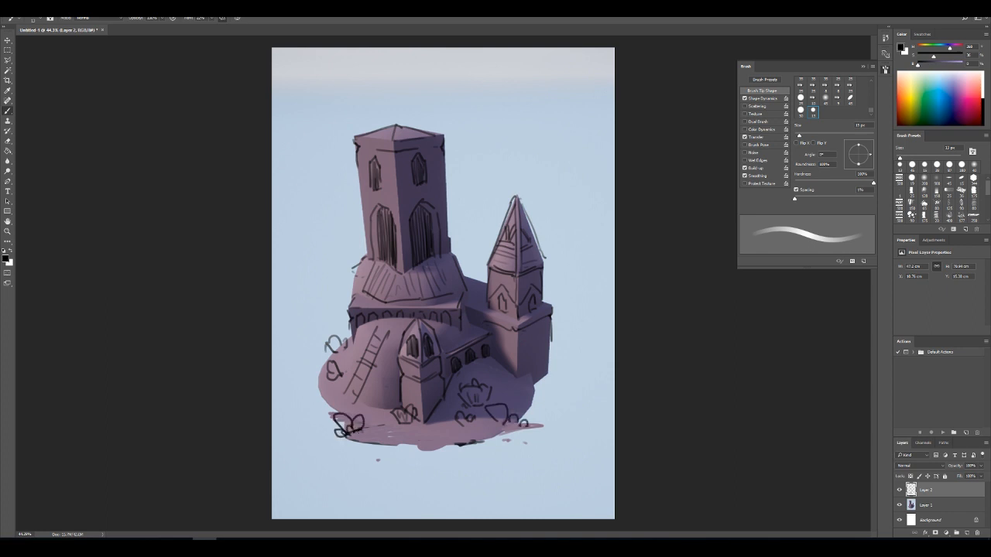
Step: Sketch a bush beside the tall tower's base and extend the island's left and right edges with strokes in sampled colours
left_click(318, 396)
mouse_move(448, 249)
left_mouse_down()
mouse_move(452, 268)
mouse_move(441, 266)
left_mouse_up()
mouse_move(529, 380)
left_mouse_down()
mouse_move(573, 367)
mouse_move(550, 361)
mouse_move(567, 388)
mouse_move(542, 392)
mouse_move(558, 384)
left_mouse_up()
key("ctrl+z")
left_click(529, 381, "alt")
left_click(343, 344, "alt")
mouse_move(331, 351)
left_mouse_down()
mouse_move(313, 357)
mouse_move(331, 360)
left_mouse_up()
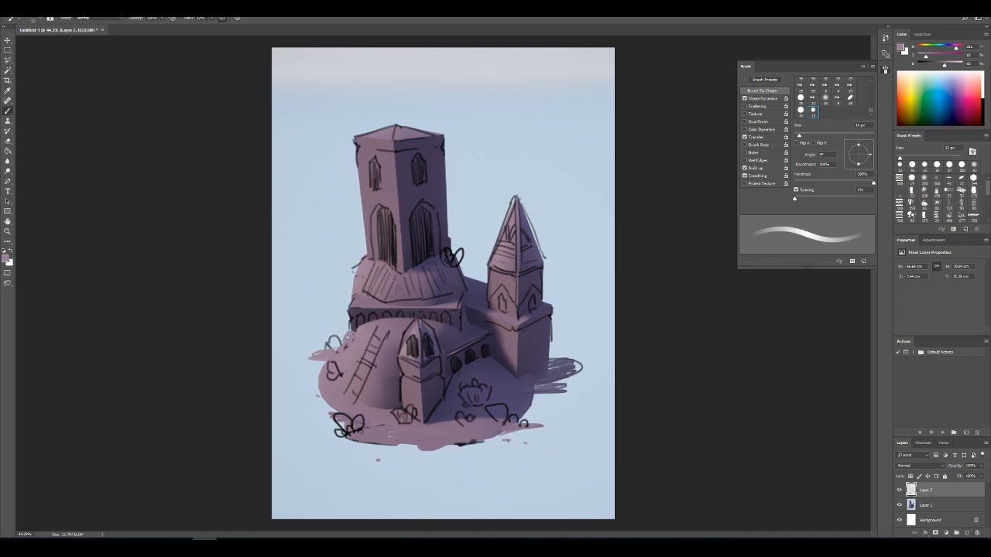
Step: Sketch a tall arched doorway on the right tower's lower block and darken its inside with vertical strokes
left_click(476, 354, "alt")
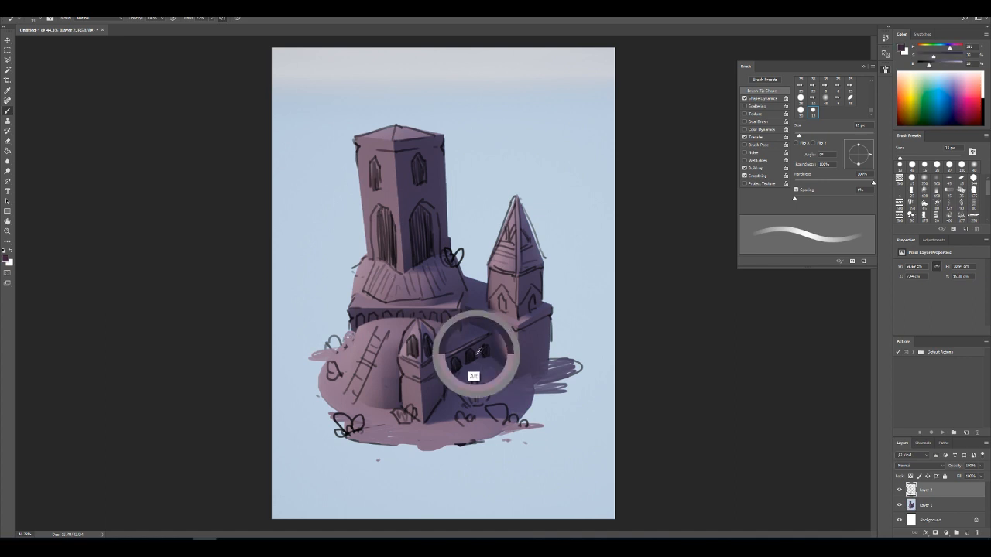
mouse_move(525, 348)
left_mouse_down()
mouse_move(526, 374)
mouse_move(534, 330)
mouse_move(546, 373)
left_mouse_up()
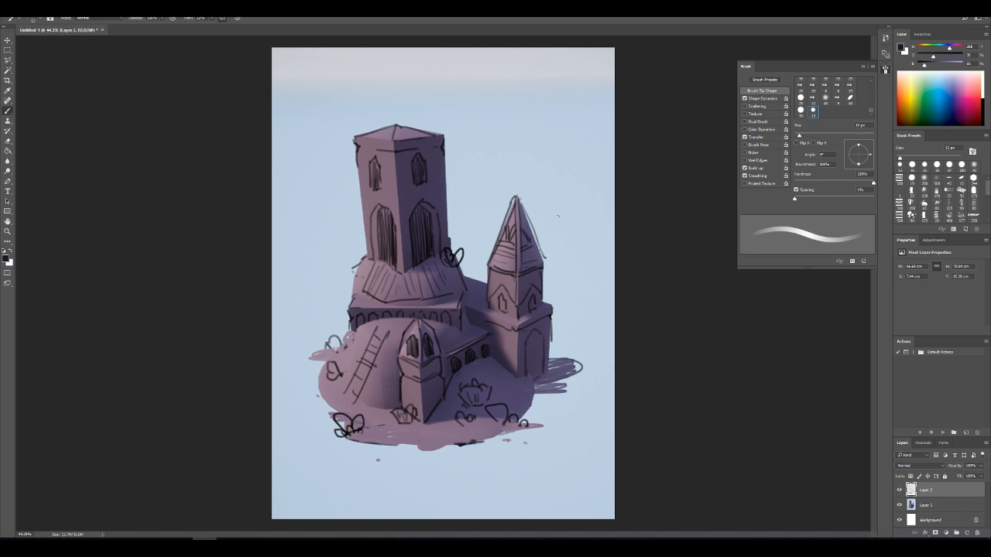
mouse_move(528, 336)
left_mouse_down()
mouse_move(534, 379)
mouse_move(540, 334)
mouse_move(541, 377)
left_mouse_up()
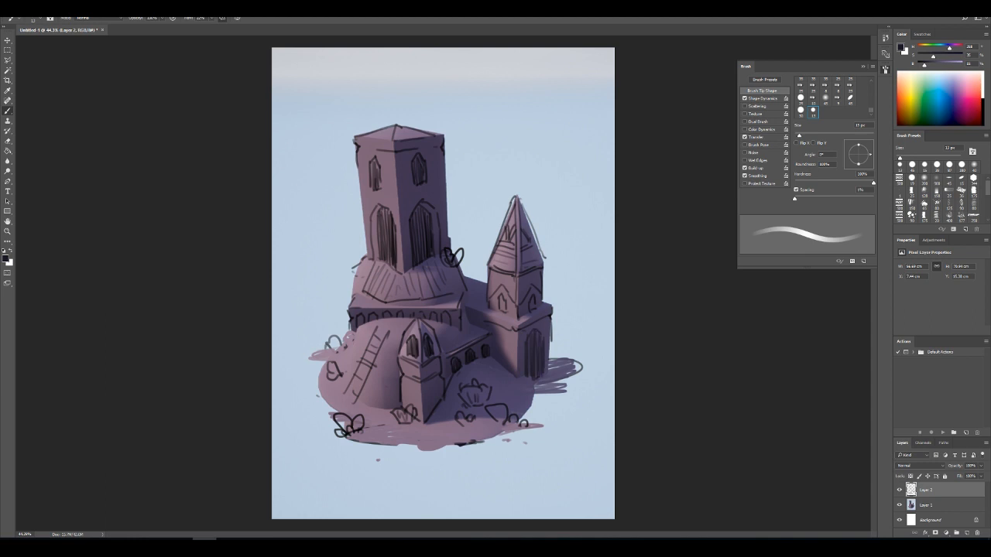
Step: Save the painting as concept.psd
left_click(21, 7)
left_click(169, 125)
left_click(23, 9)
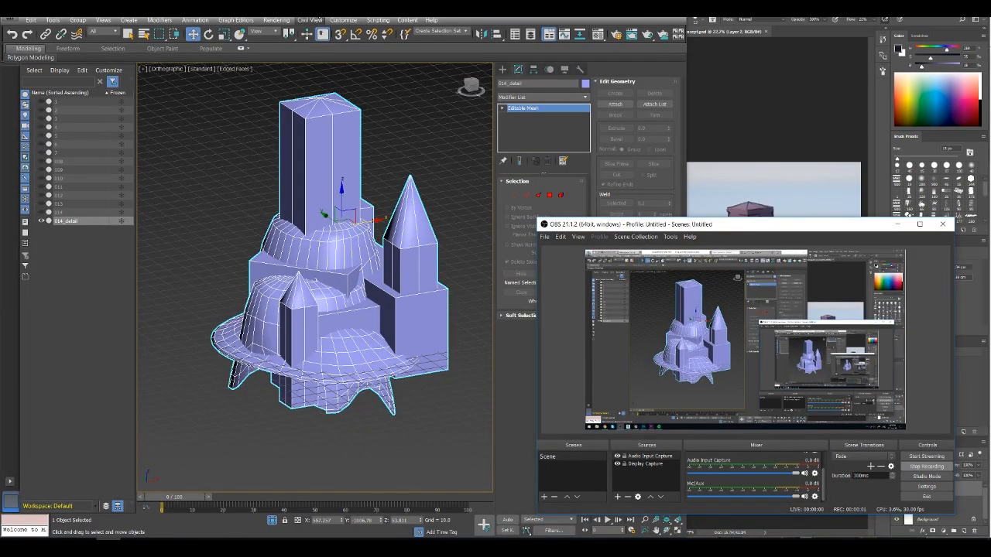
Step: Switch to 3ds Max and examine the castle blockout from several angles alongside the concept sketch
key("alt+Tab")
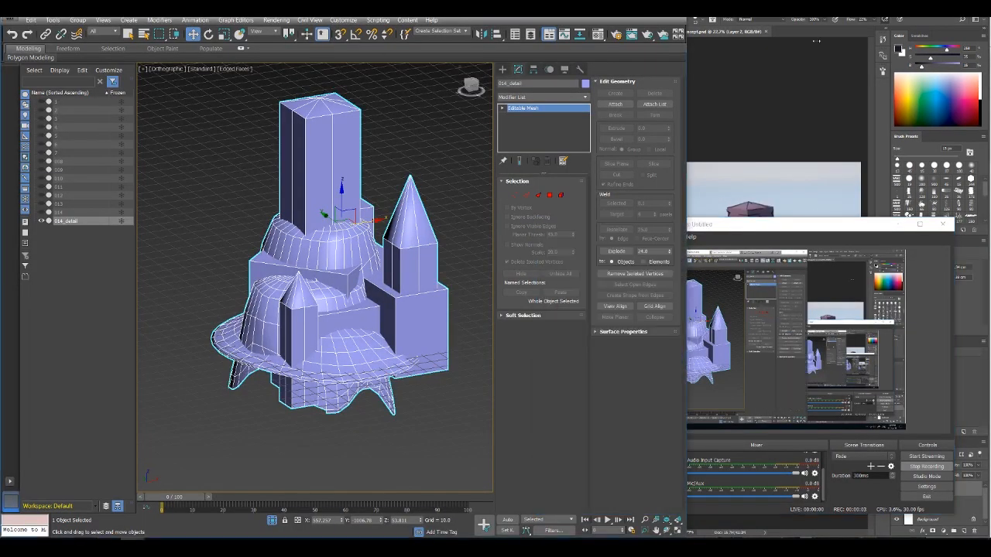
key("alt+Tab")
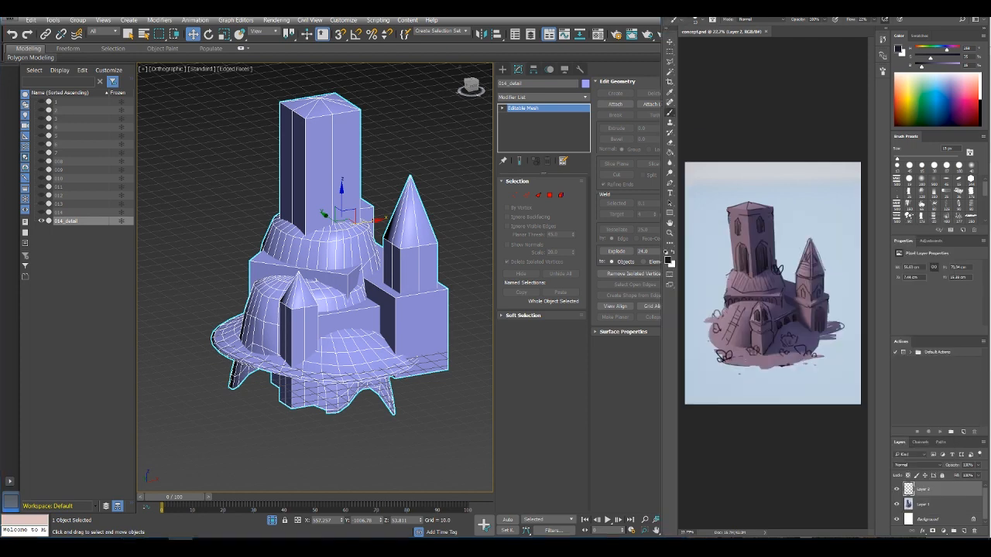
key("alt+Tab")
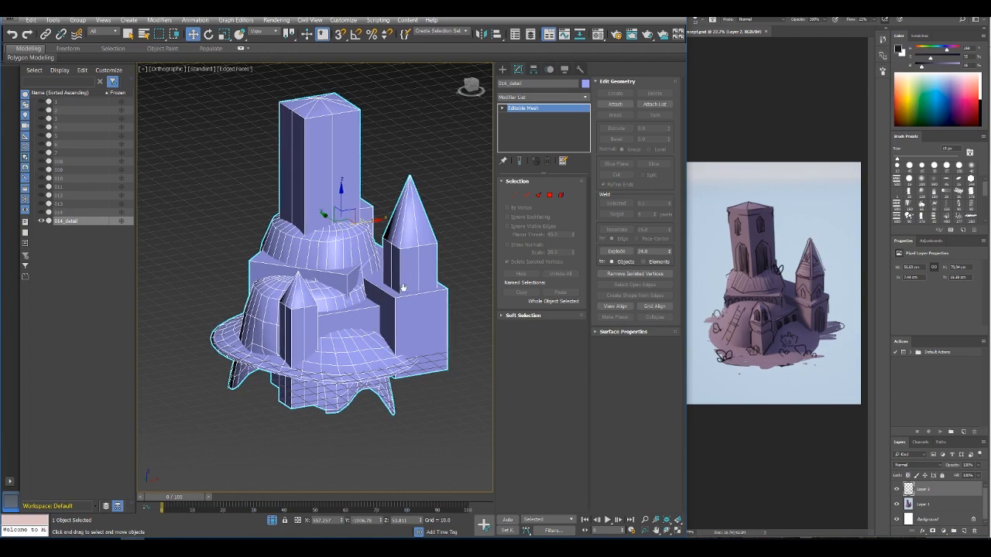
middle_click_drag(403, 288, 411, 360, "alt")
middle_click_drag(338, 333, 472, 225, "alt")
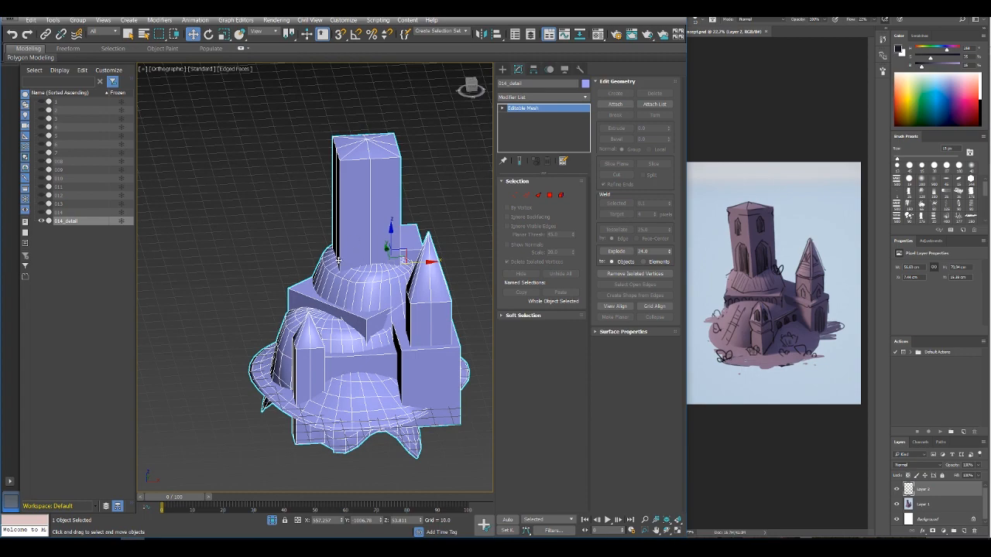
middle_click_drag(365, 298, 391, 325, "alt")
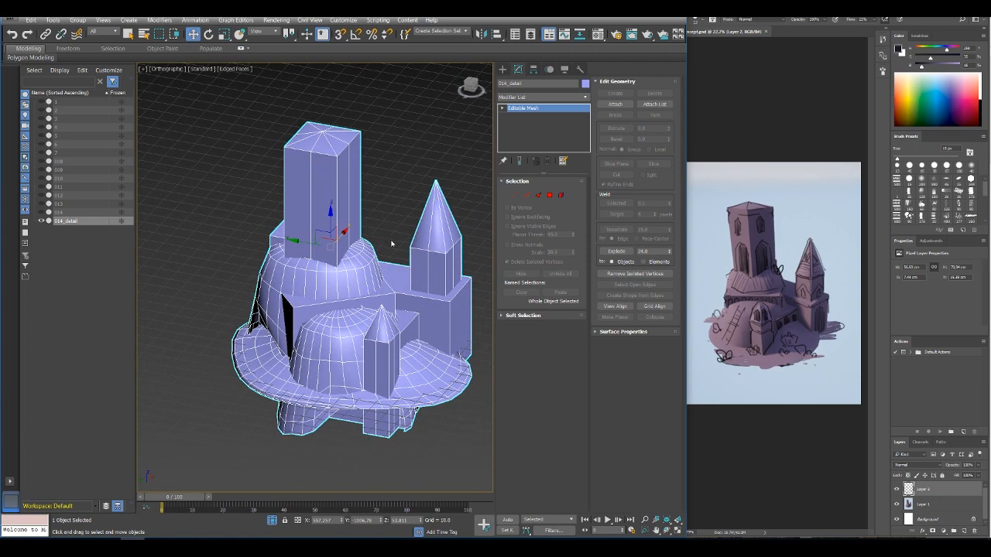
middle_click_drag(333, 224, 322, 271, "alt")
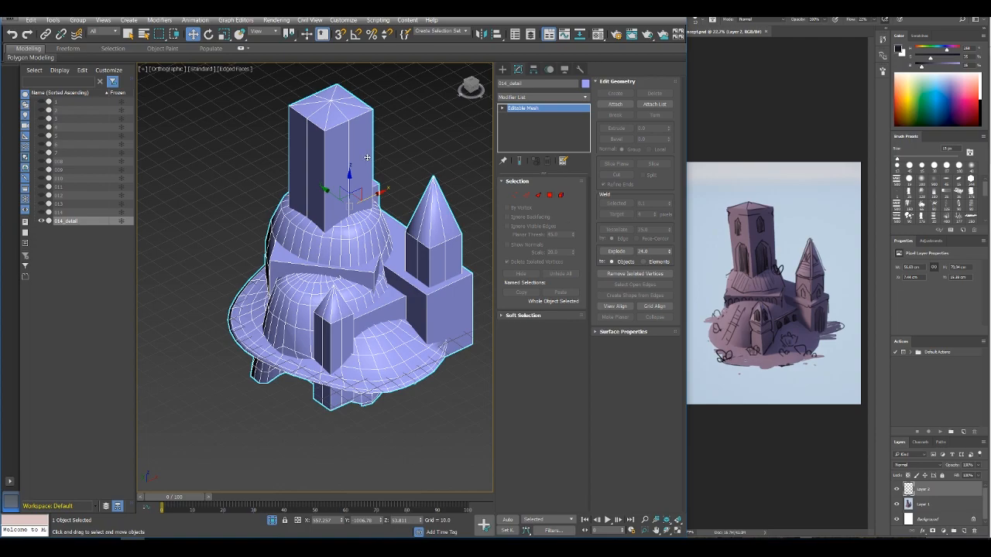
Step: Turn on see-through display and highlight the tall tower element to inspect its hidden base
left_click(562, 195)
left_click(326, 165)
key("alt+x")
middle_click_drag(348, 229, 332, 204, "alt")
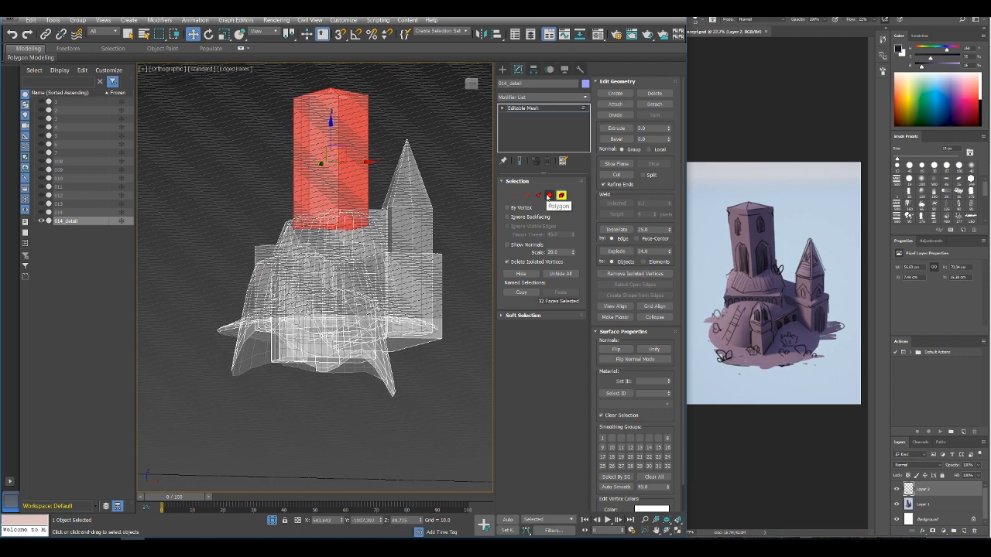
left_click(549, 195)
middle_click_drag(378, 136, 369, 173)
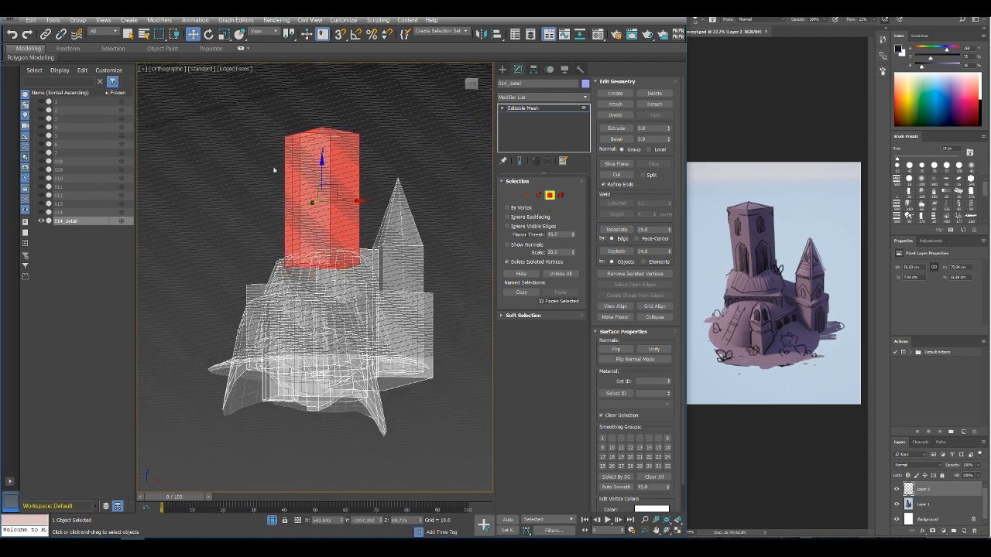
left_click(369, 173)
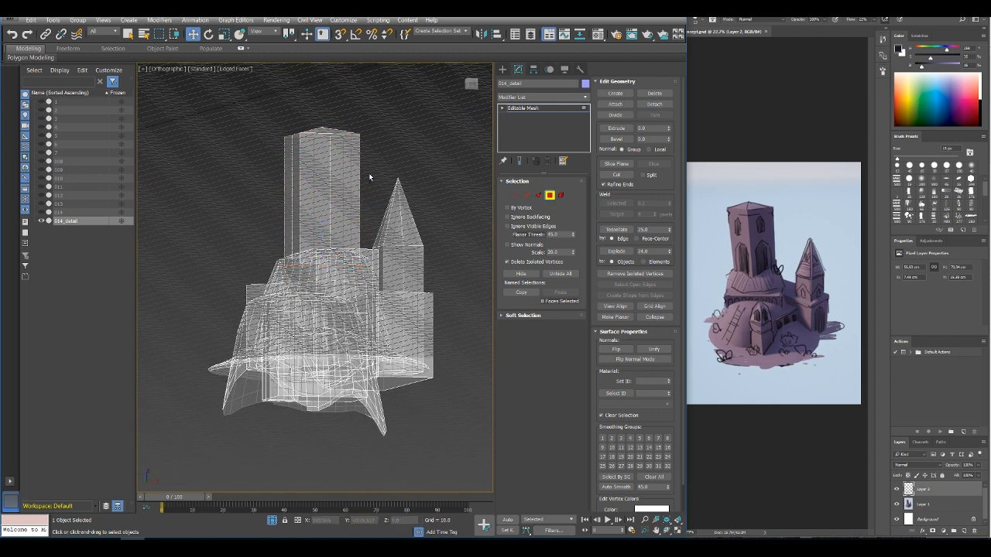
Step: Convert the 014_detail mesh to an Editable Poly
left_click(527, 195)
right_click(531, 111)
left_click(546, 172)
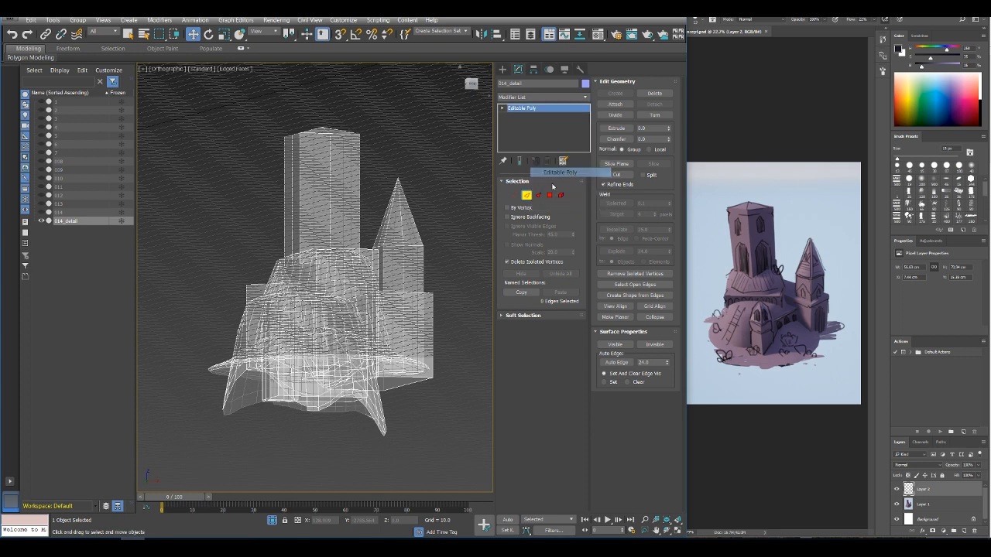
Step: Extend the tall tower's open bottom border inward and raise it close to the roof to form inner walls
left_click(536, 195)
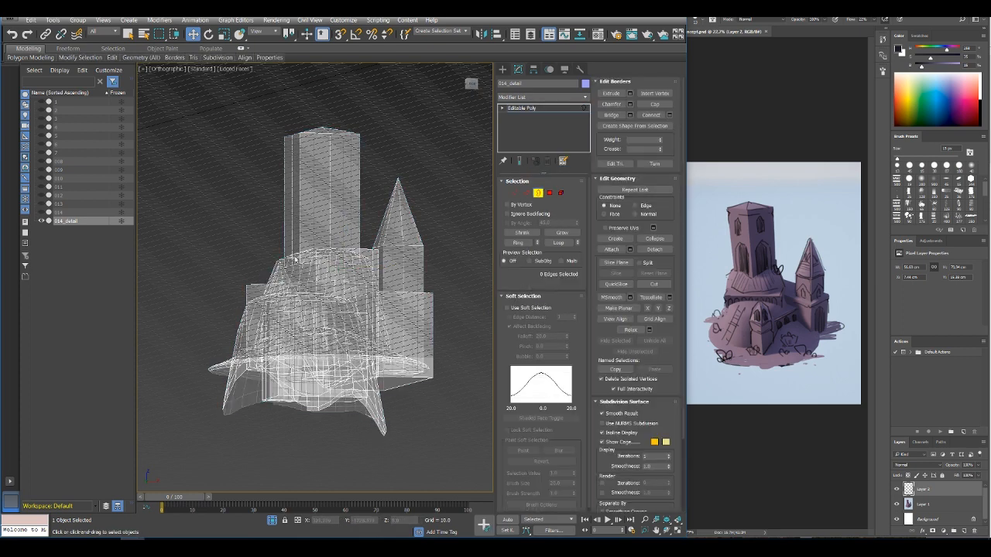
left_click(307, 271)
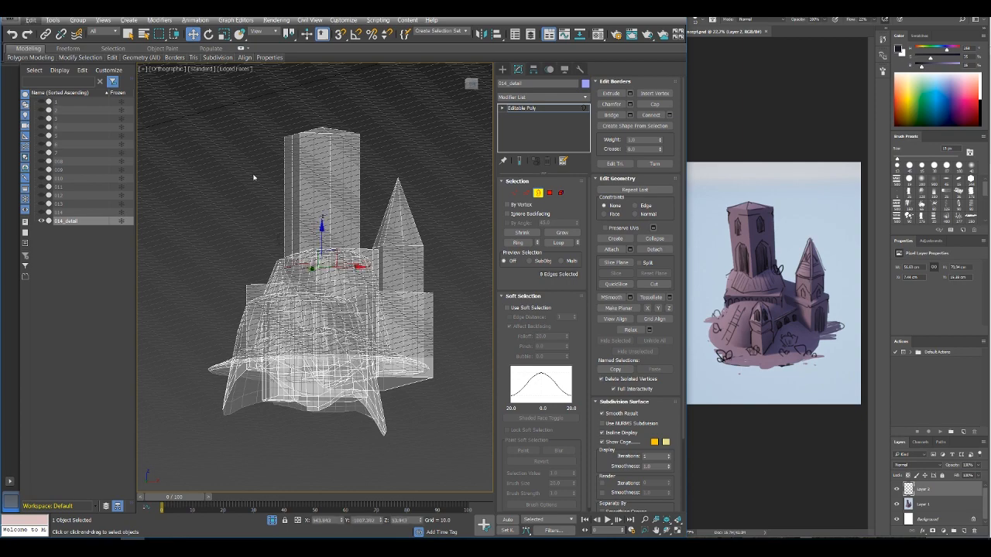
left_click(209, 36)
left_click(224, 34)
scroll(333, 253, "up", 6)
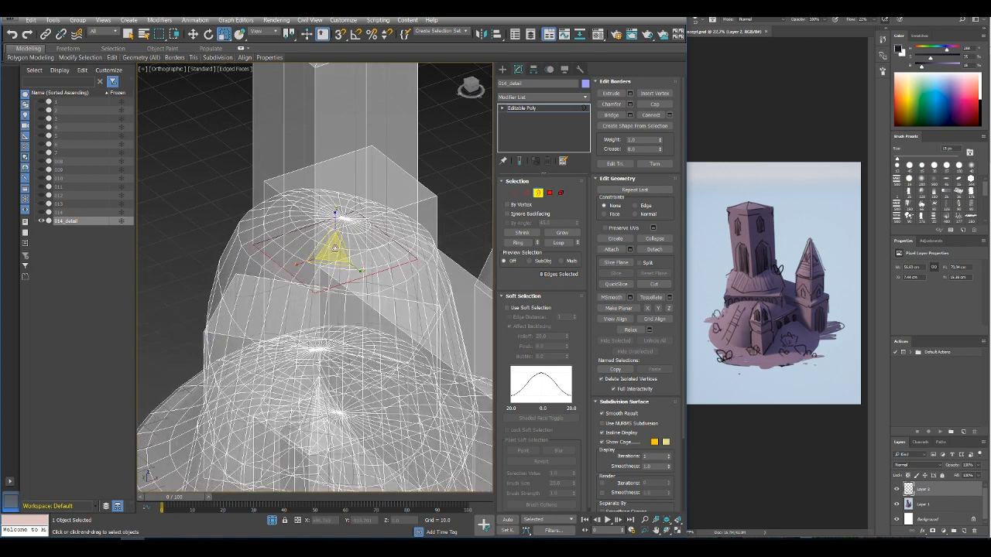
left_click_drag(335, 248, 349, 151)
left_click(193, 34)
scroll(333, 256, "down", 3)
middle_click_drag(349, 151, 454, 160, "alt")
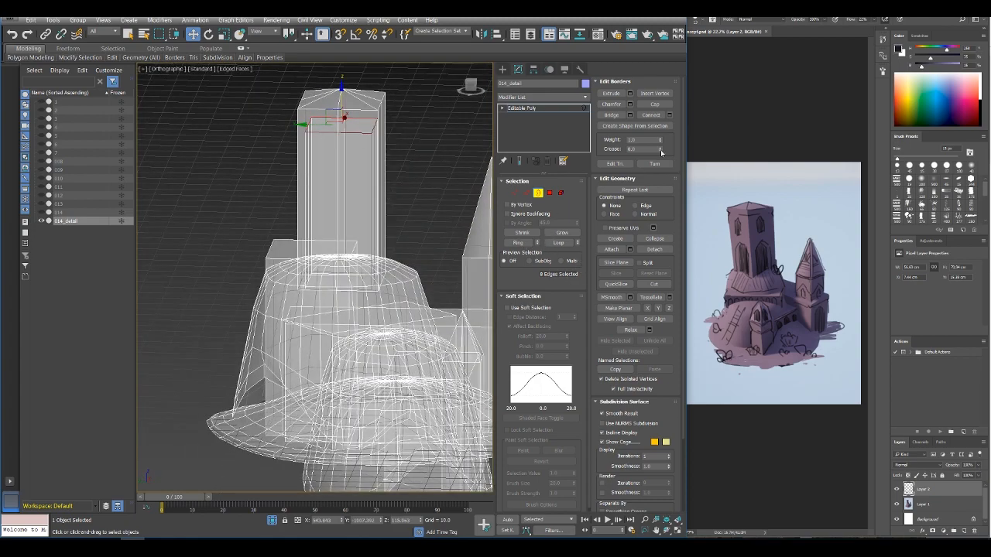
Step: Connect the tall tower's vertical inner and outer wall edges with 7 segments, and turn off the see-through display
middle_click_drag(423, 183, 503, 201, "alt")
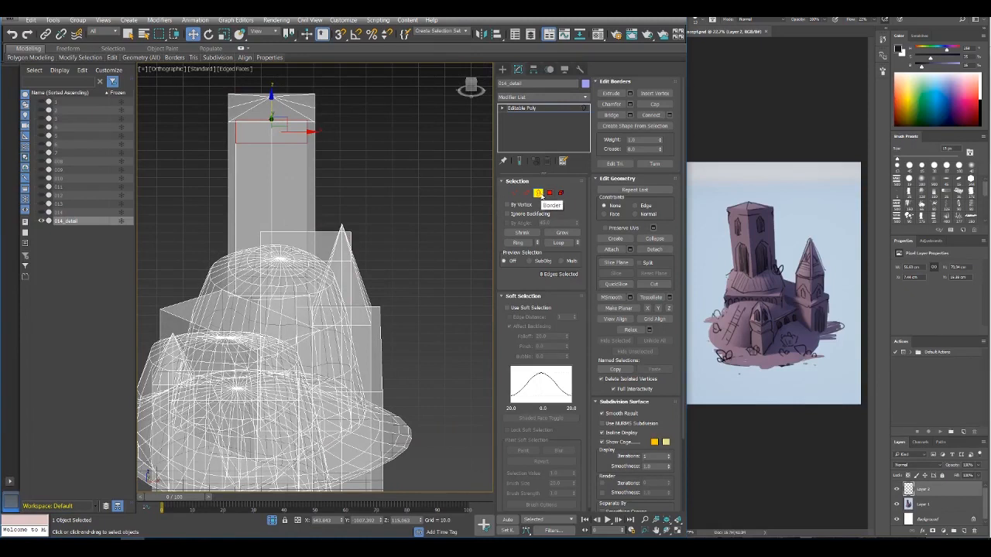
left_click(528, 193)
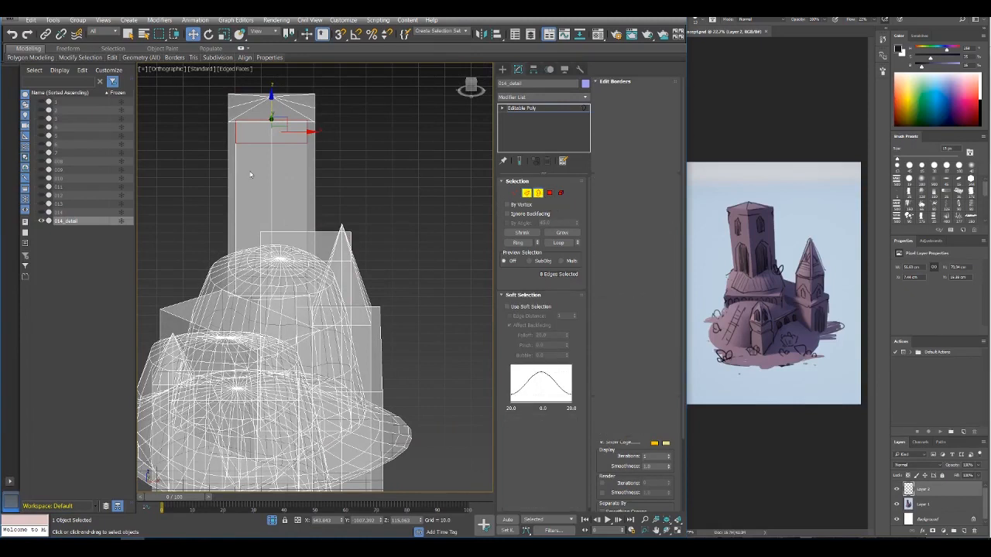
left_click(261, 122)
left_click(518, 244)
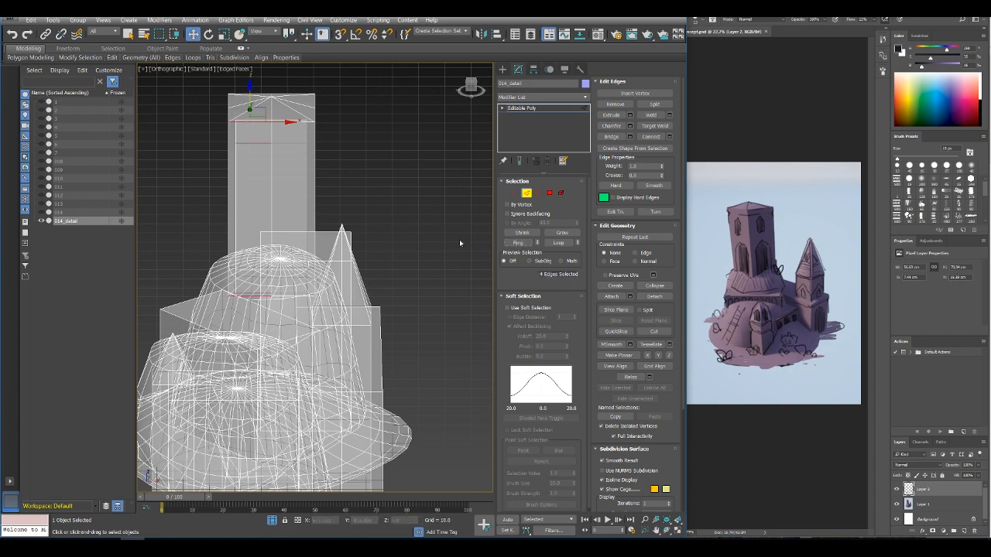
middle_click_drag(340, 154, 401, 135)
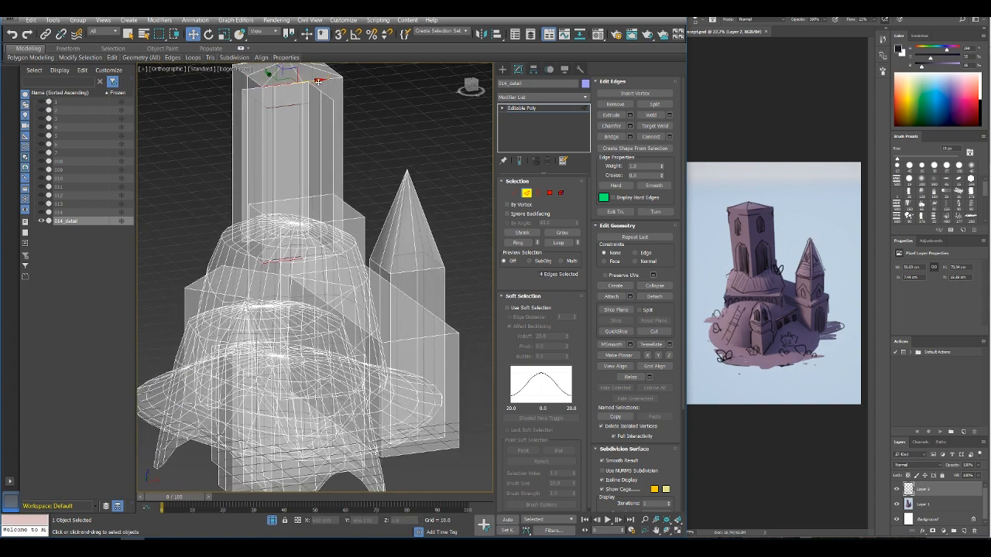
middle_click_drag(317, 80, 264, 173, "alt")
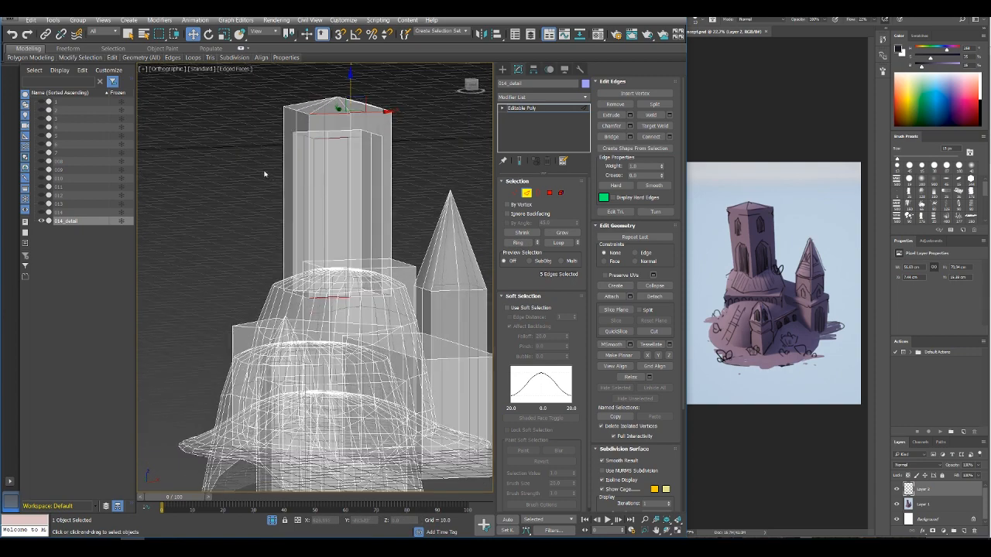
left_click_drag(431, 183, 432, 183)
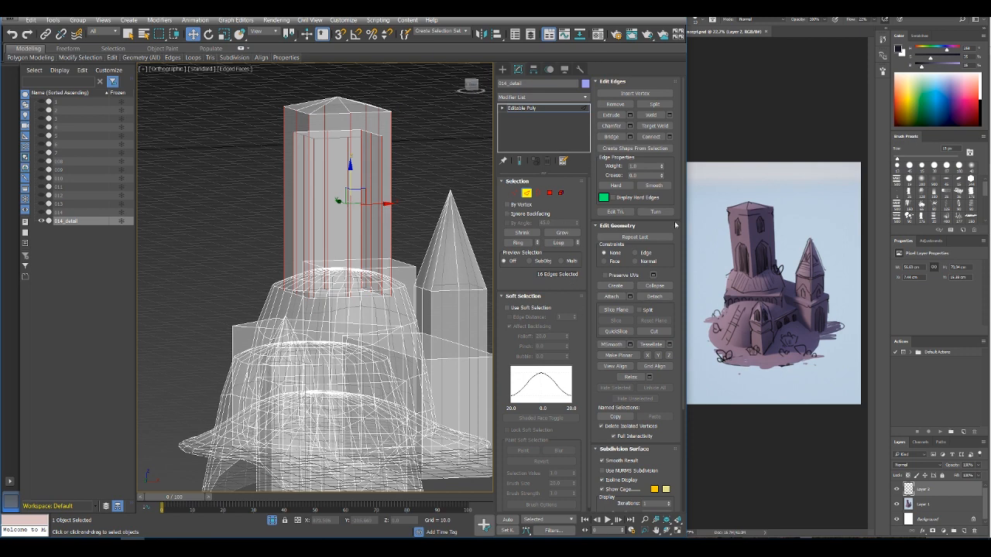
left_click(669, 136)
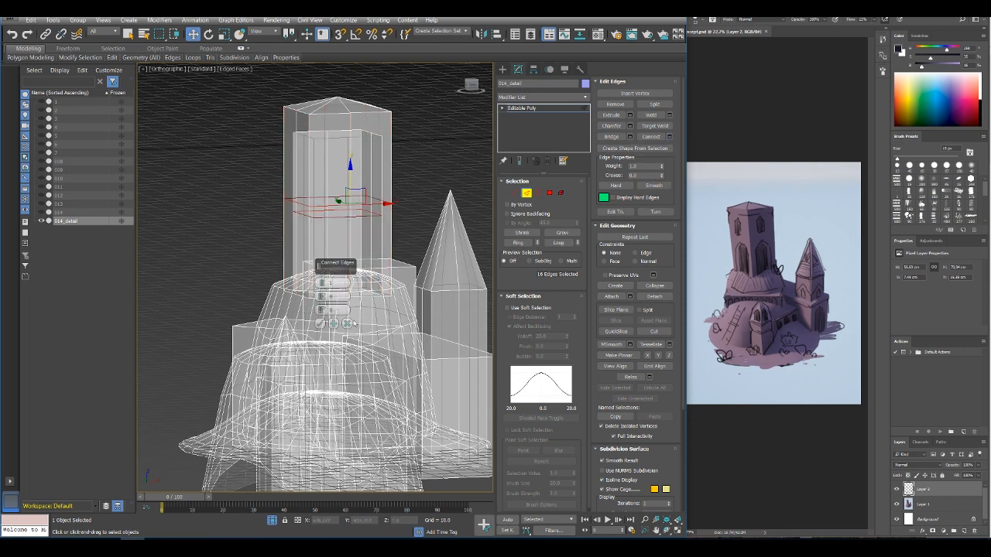
left_click_drag(321, 284, 320, 276)
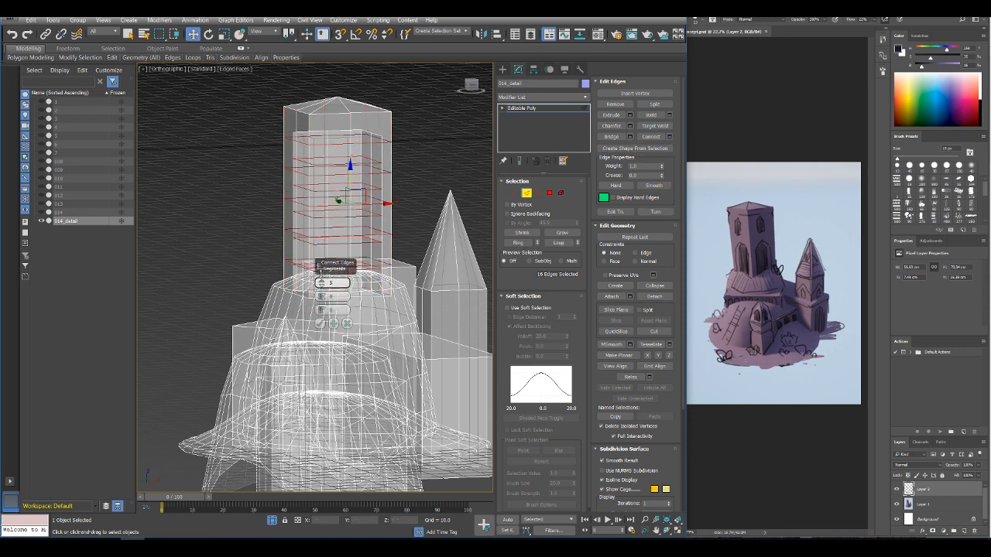
key("alt+x")
middle_click_drag(254, 281, 353, 273, "alt")
left_click_drag(322, 283, 321, 277)
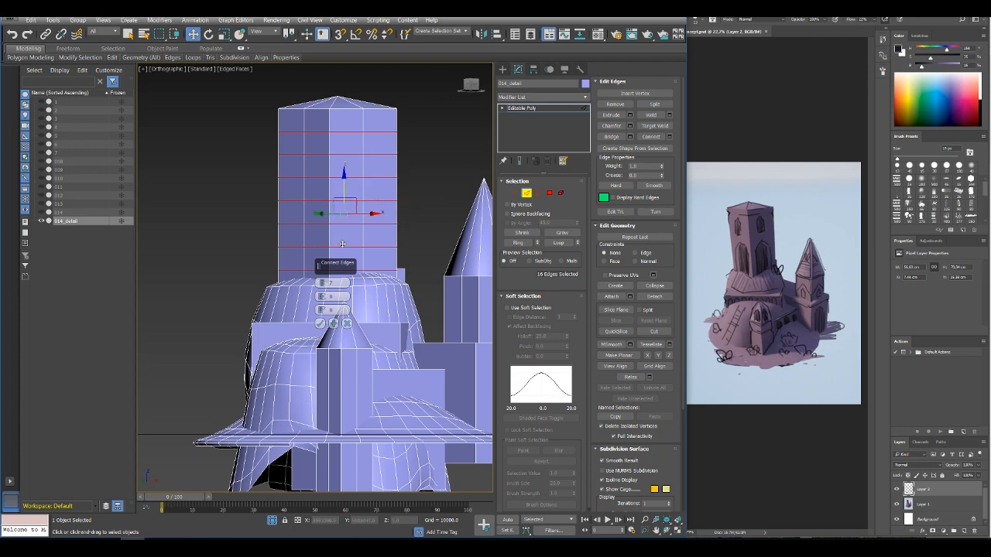
middle_click_drag(382, 238, 333, 210, "alt")
left_click(321, 325)
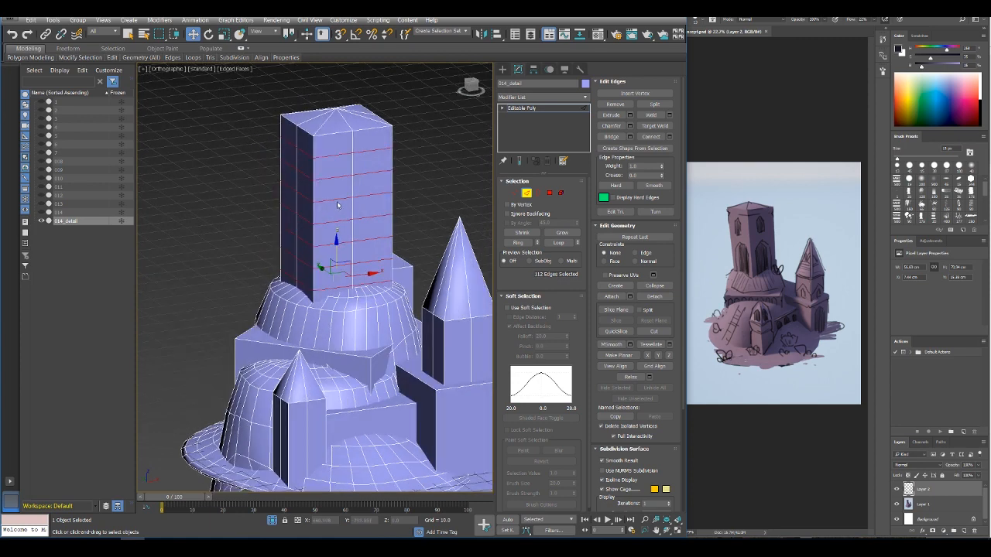
Step: Connect the ring of horizontal edges across both halves of the tall tower's front face with 1 segment
left_click(337, 203)
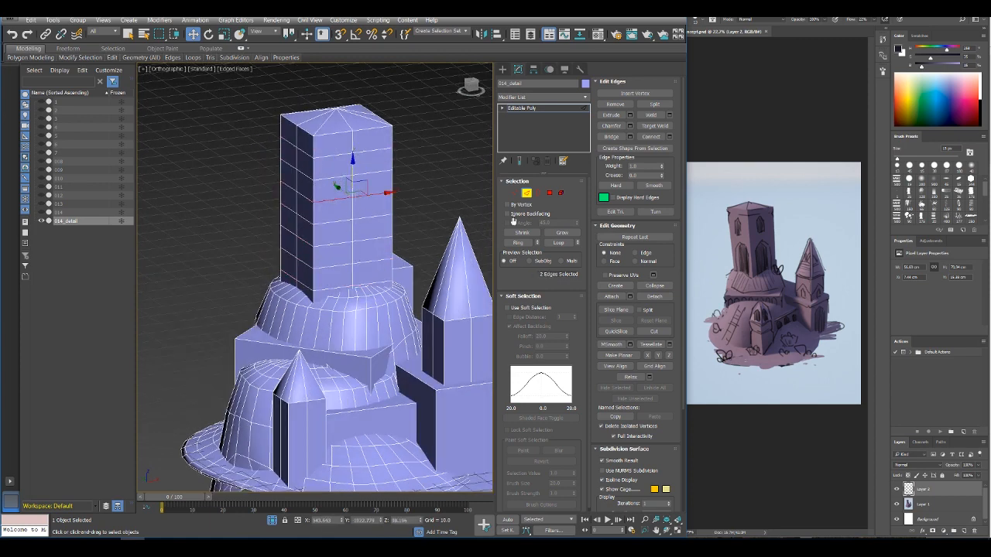
left_click(519, 242)
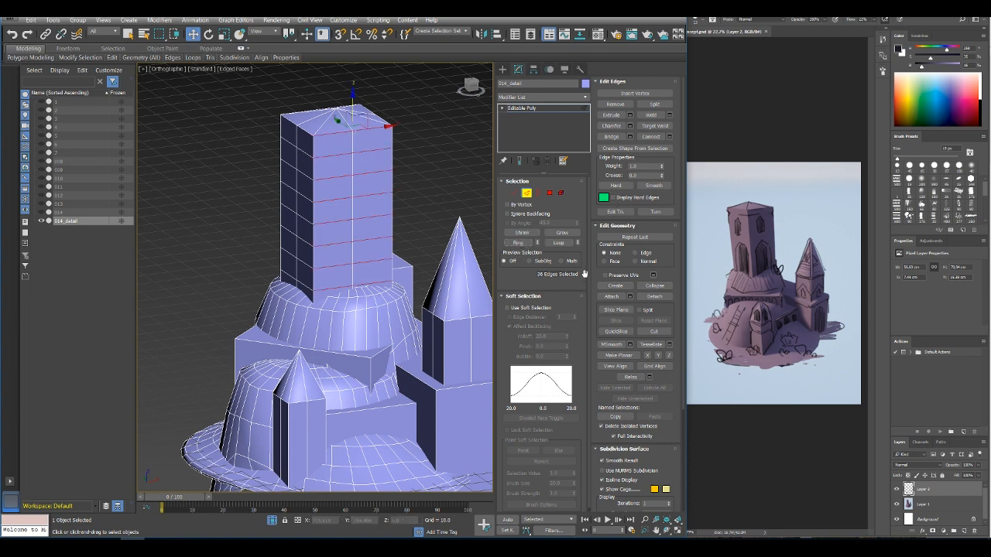
left_click(670, 137)
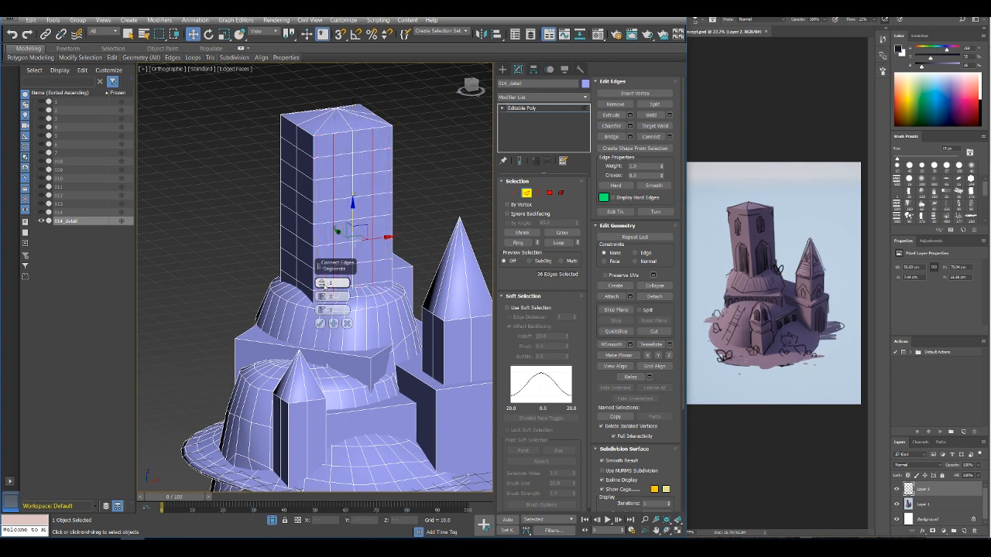
left_click(320, 323)
Step: Delete a block of outer-wall polygons two wide and five high at the lower centre of the tall tower's front face
middle_click_drag(490, 257, 486, 274)
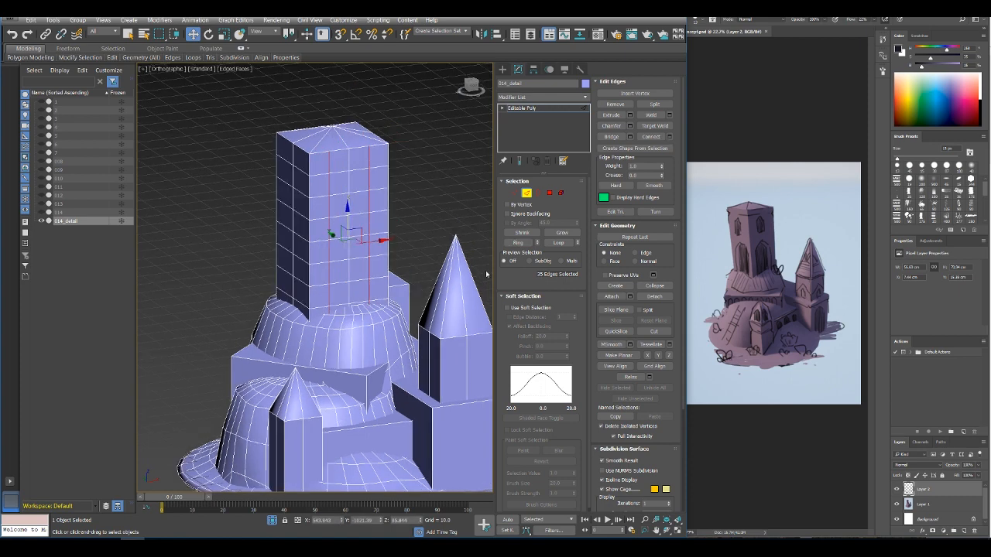
left_click(550, 193)
middle_click_drag(361, 283, 333, 290, "alt")
left_click(337, 293)
left_click(359, 293, "ctrl")
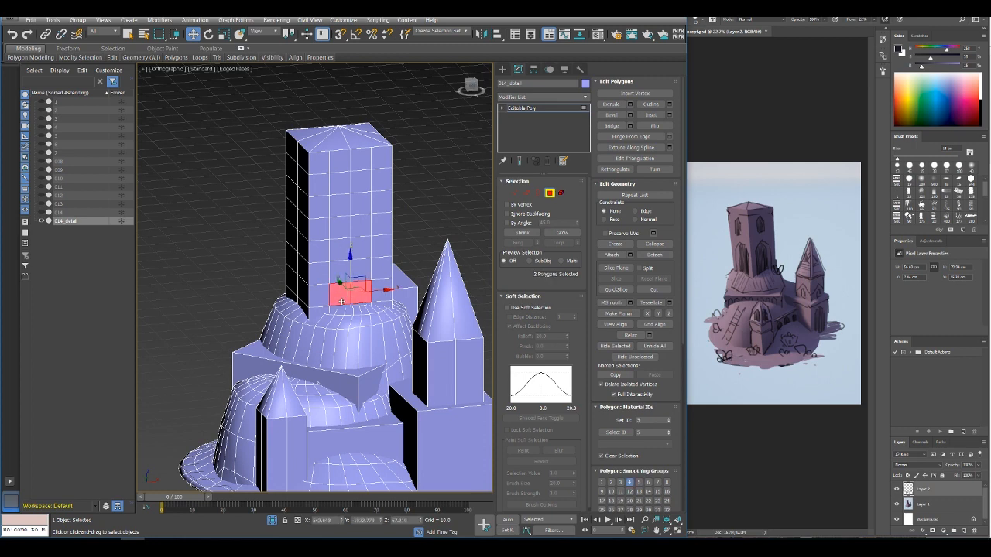
left_click(337, 305, "ctrl")
left_click(360, 303, "ctrl")
left_click(360, 276, "ctrl")
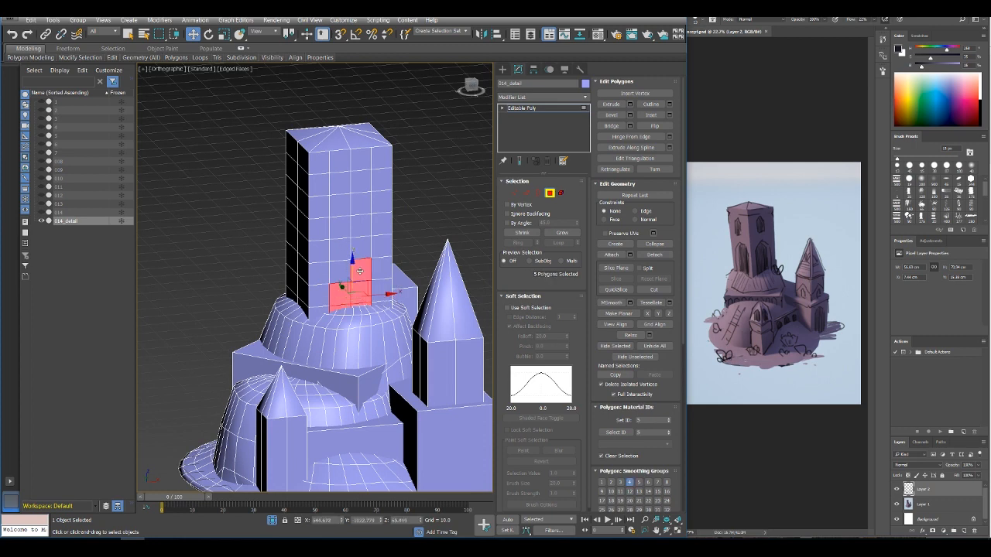
left_click(345, 273, "ctrl")
left_click(344, 252, "ctrl")
left_click(361, 246, "ctrl")
left_click(361, 230, "ctrl")
left_click(341, 229, "ctrl")
middle_click_drag(341, 229, 356, 285, "alt")
key("Delete")
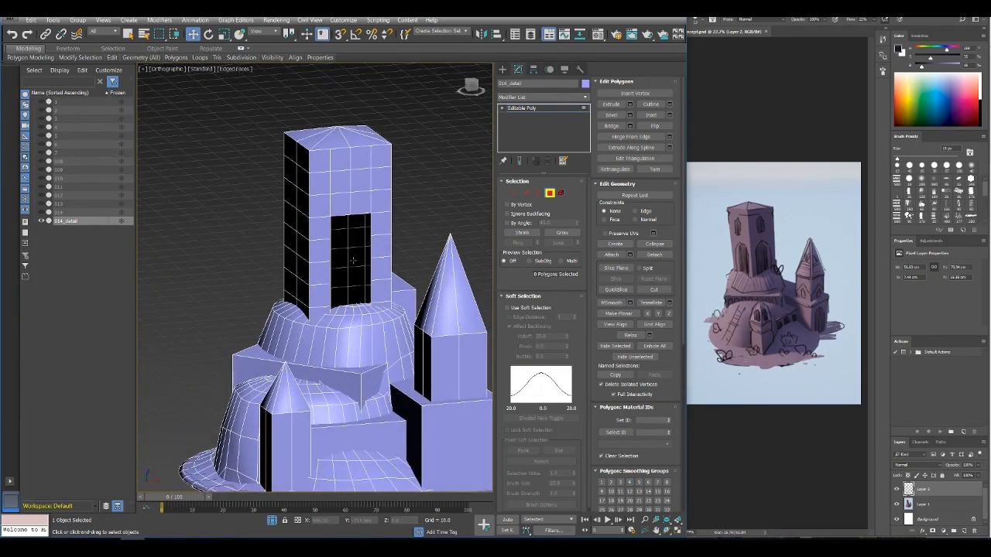
Step: Delete the ten inner-wall polygons directly behind the front opening so it cuts through the full wall thickness
left_click(344, 224)
middle_click_drag(344, 222, 322, 206, "alt")
left_click(357, 224, "ctrl")
left_click(355, 240, "ctrl")
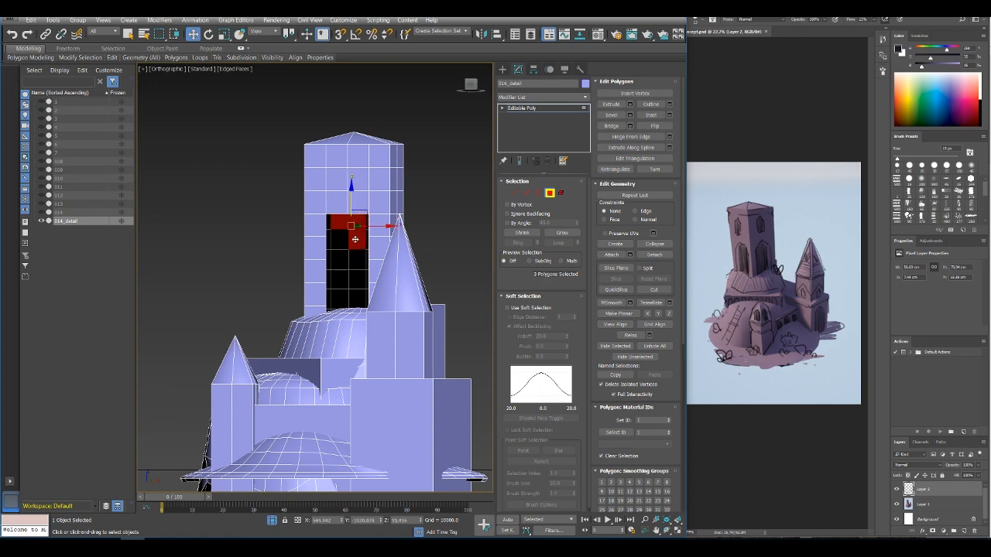
left_click(342, 242, "ctrl")
left_click(342, 260, "ctrl")
left_click(356, 258, "ctrl")
left_click(357, 277, "ctrl")
left_click(339, 279, "ctrl")
left_click(339, 299, "ctrl")
left_click(357, 295, "ctrl")
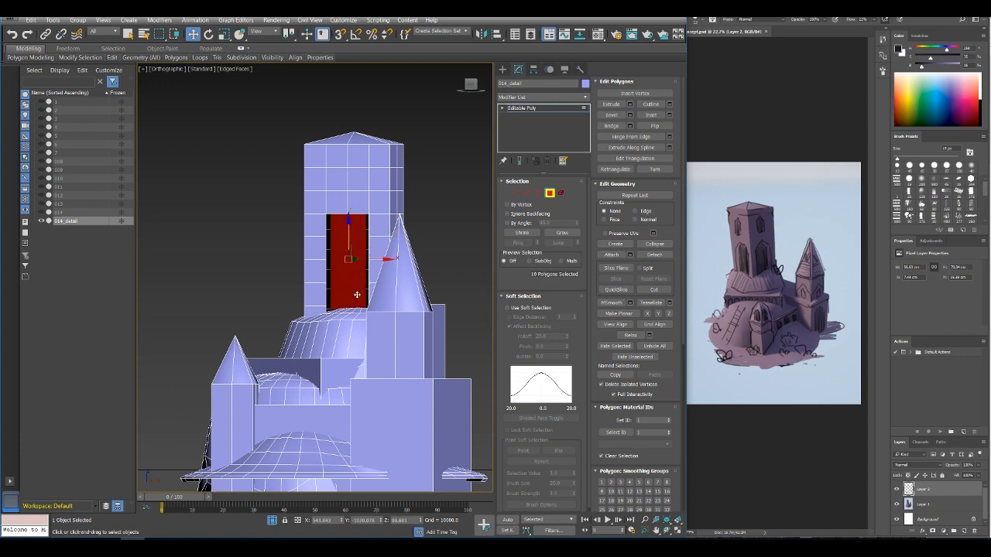
key("Delete")
middle_click_drag(359, 294, 370, 285, "alt")
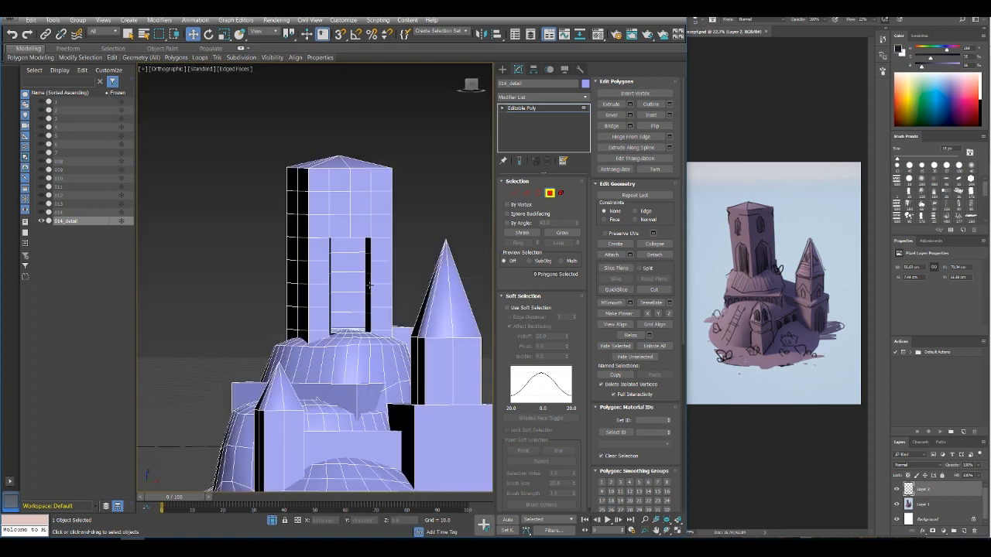
left_click(527, 193)
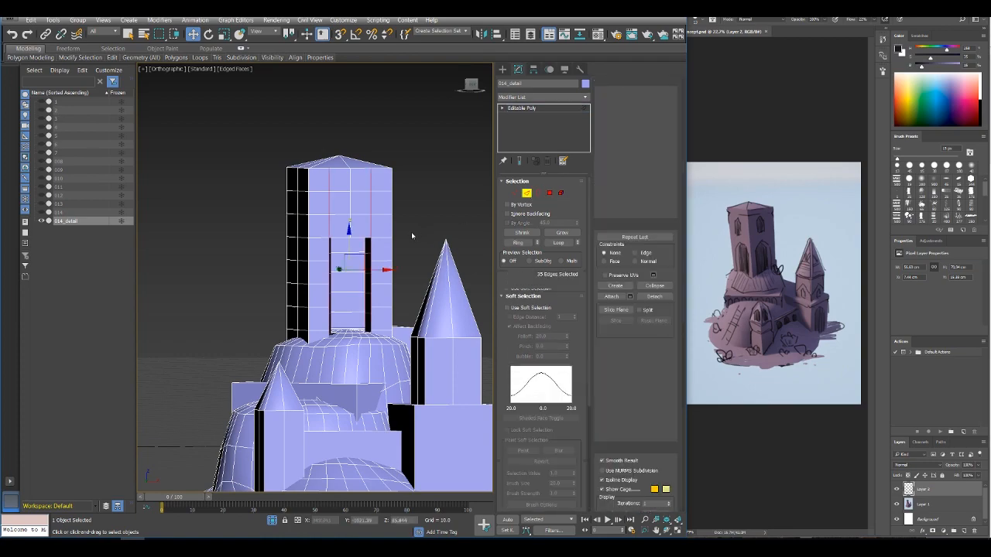
left_click(367, 246)
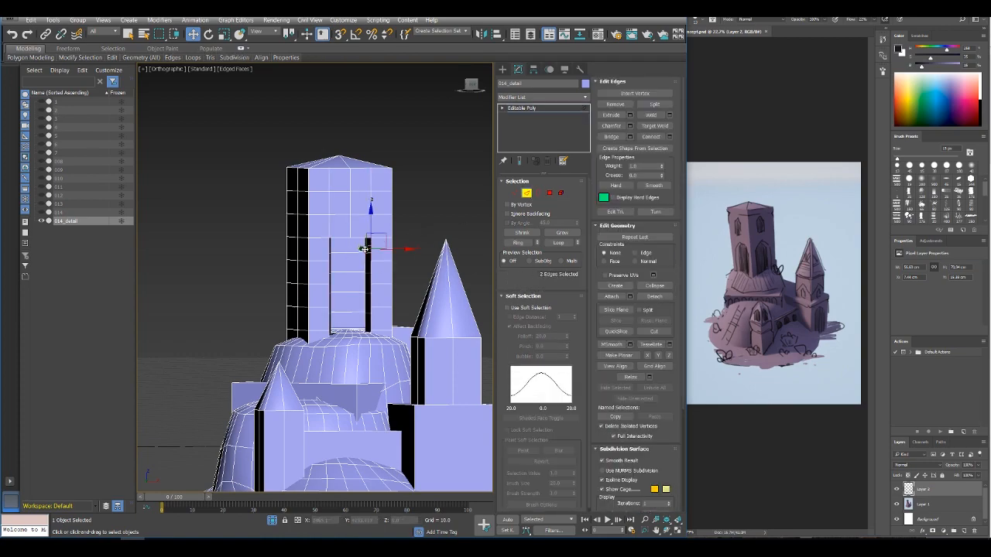
mouse_move(370, 249)
middle_mouse_down()
mouse_move(397, 258)
mouse_move(373, 267)
middle_mouse_up()
scroll(380, 254, "up", 2)
left_click(376, 249)
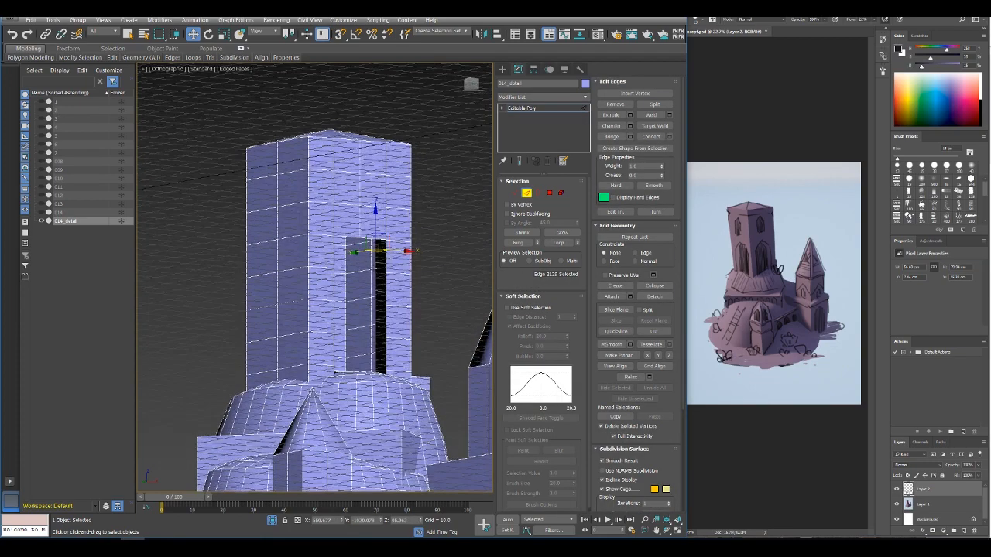
scroll(373, 249, "up", 5)
double_click(367, 246)
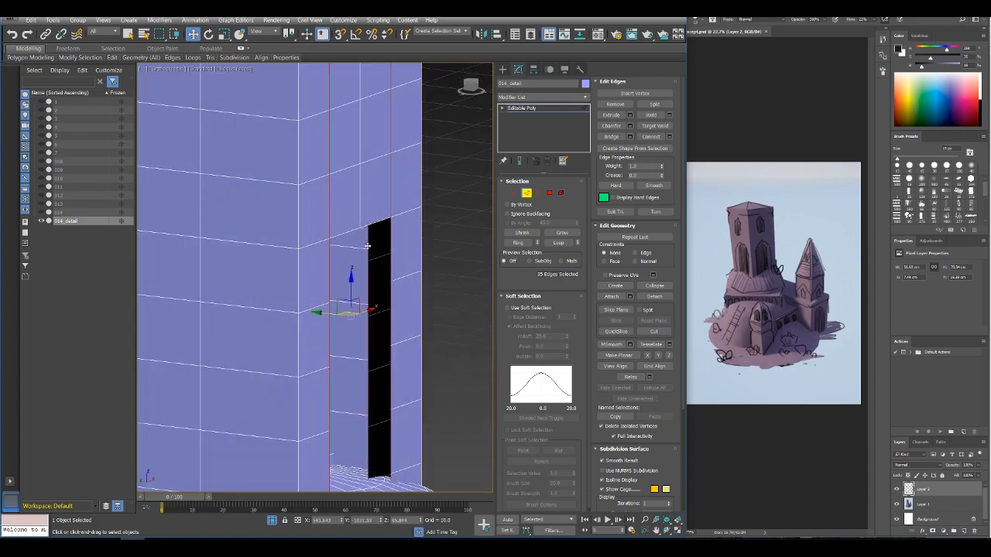
left_click(372, 251)
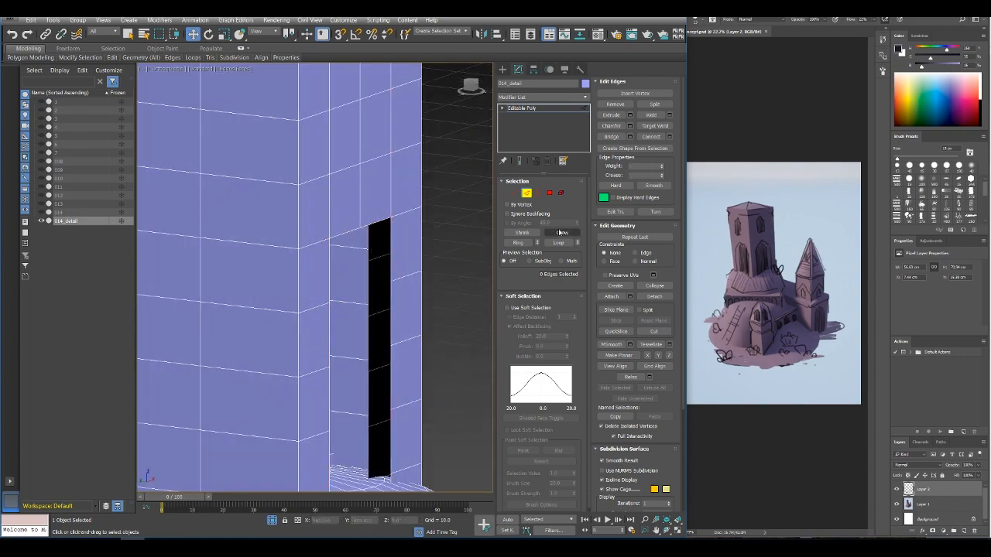
Step: Try to bridge the inner and outer vertical edge loops along both sides of the tower opening in one go
left_click(390, 241)
middle_click_drag(389, 241, 365, 247, "alt")
key("alt+x")
left_click(381, 259, "ctrl")
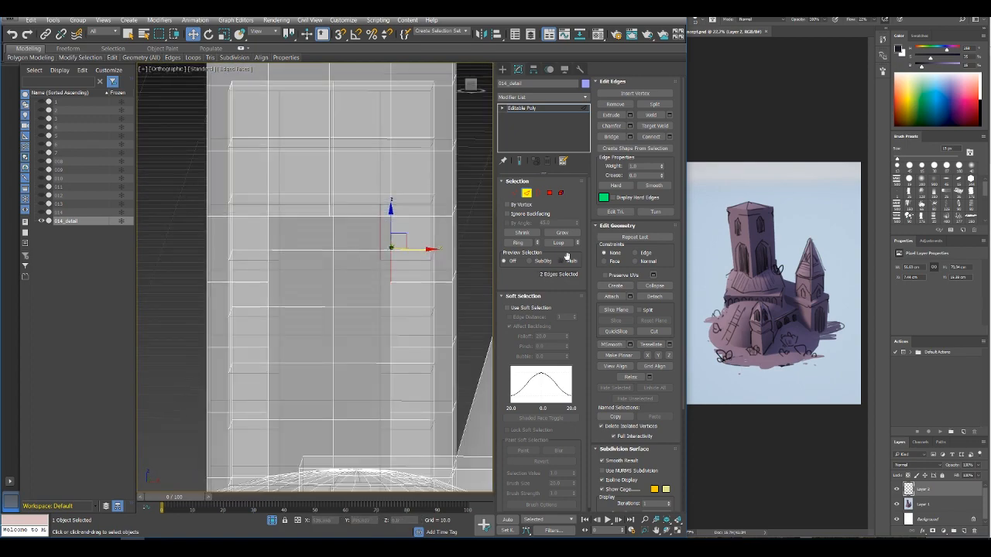
left_click(558, 243)
scroll(430, 252, "down", 3)
left_click_drag(420, 204, 427, 212, "alt")
key("alt+x")
middle_click_drag(375, 242, 409, 253, "alt")
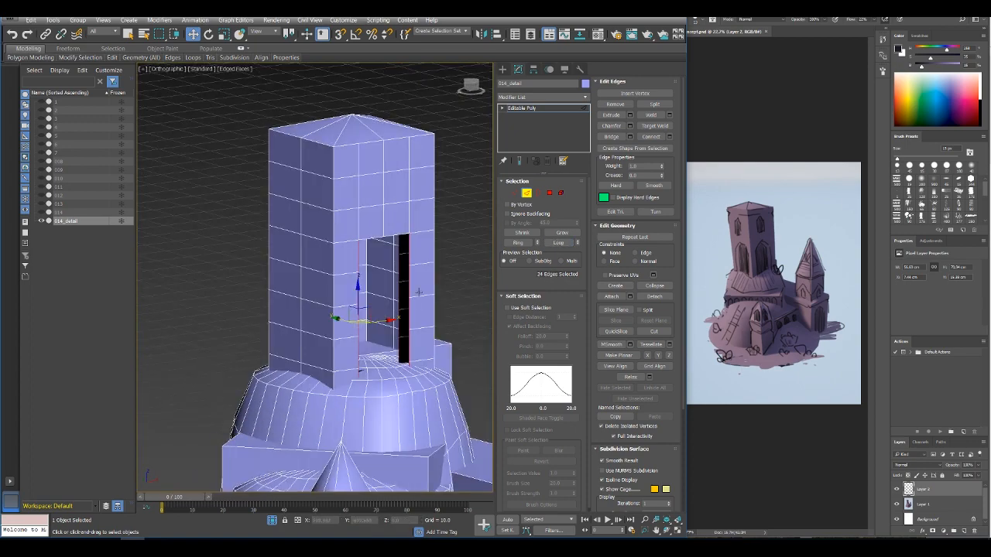
middle_click_drag(419, 293, 376, 287, "alt")
left_click_drag(329, 221, 376, 394, "alt")
middle_click_drag(404, 370, 396, 359, "alt")
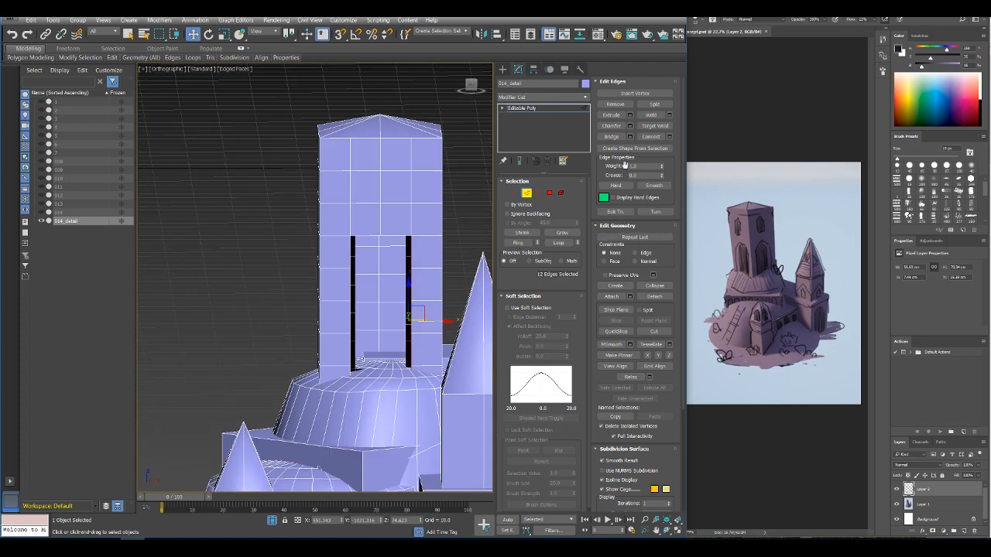
left_click(612, 136)
Step: Bridge the upper two pairs of inner and outer edges on the right side of the tower opening
middle_click_drag(456, 310, 391, 308, "alt")
key("w")
scroll(392, 310, "up", 4)
left_click(397, 292)
left_click(378, 259, "ctrl")
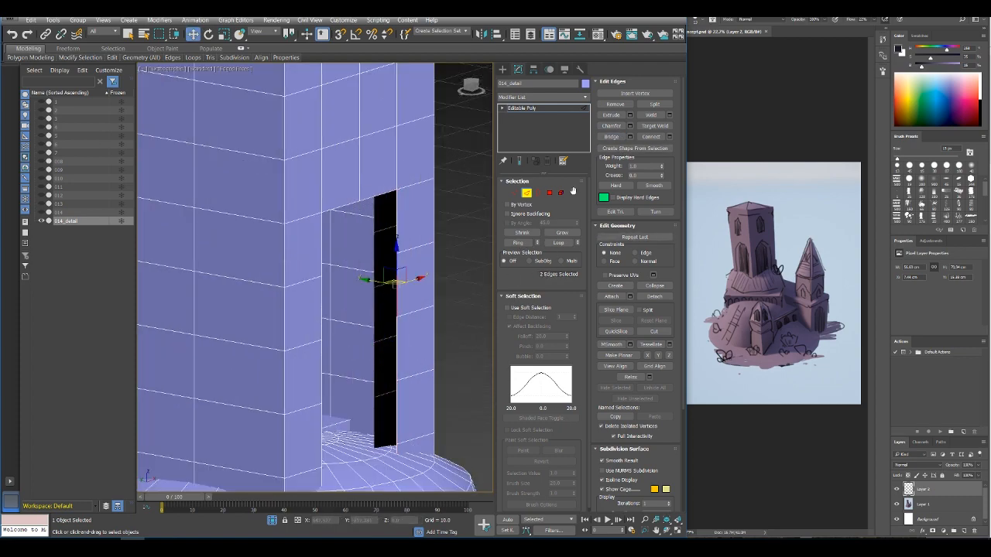
left_click(611, 137)
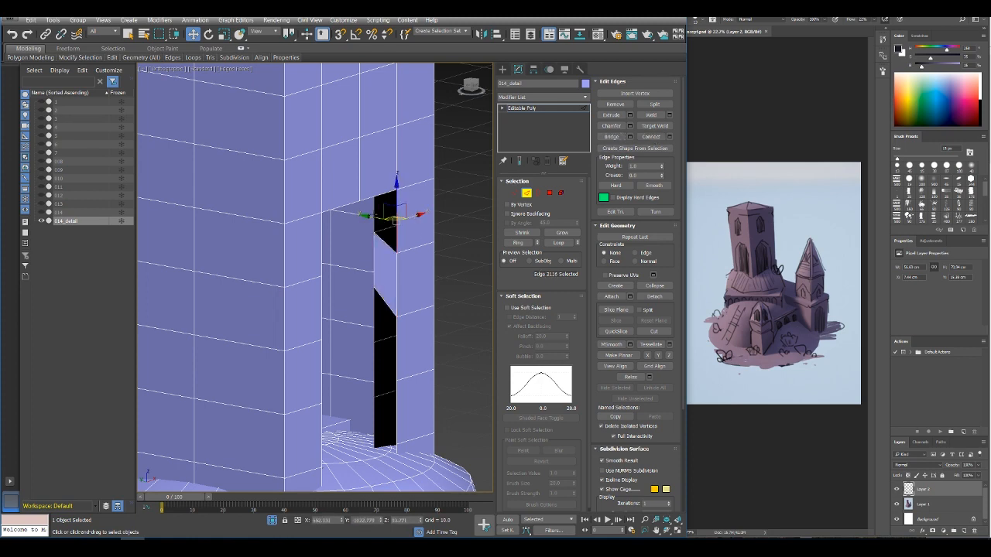
left_click(612, 137)
Step: Bridge the top two pairs of inner and outer edges on the left side of the tower opening
middle_click_drag(432, 223, 304, 227, "alt")
left_click(342, 171)
left_click(318, 172, "ctrl")
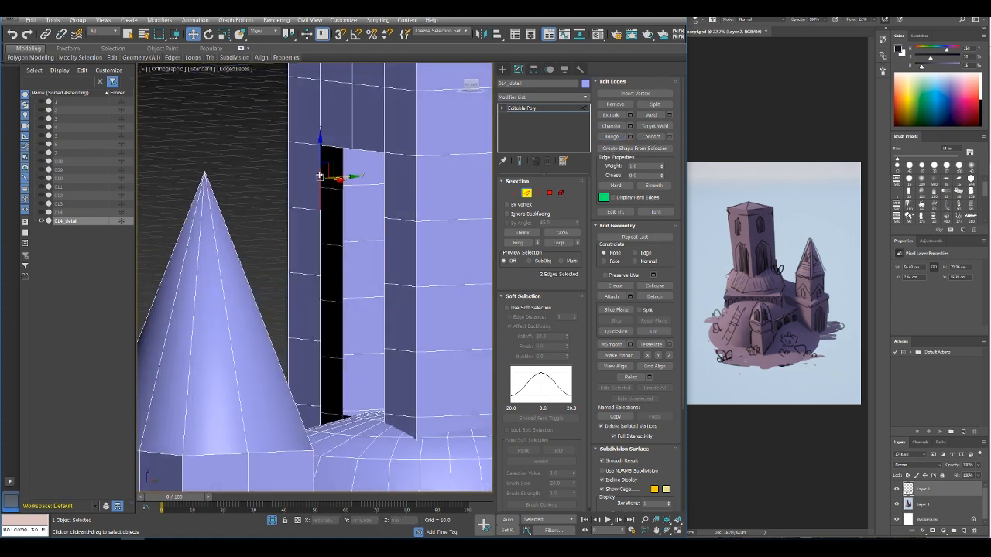
left_click(612, 137)
left_click(343, 210)
left_click(319, 236, "ctrl")
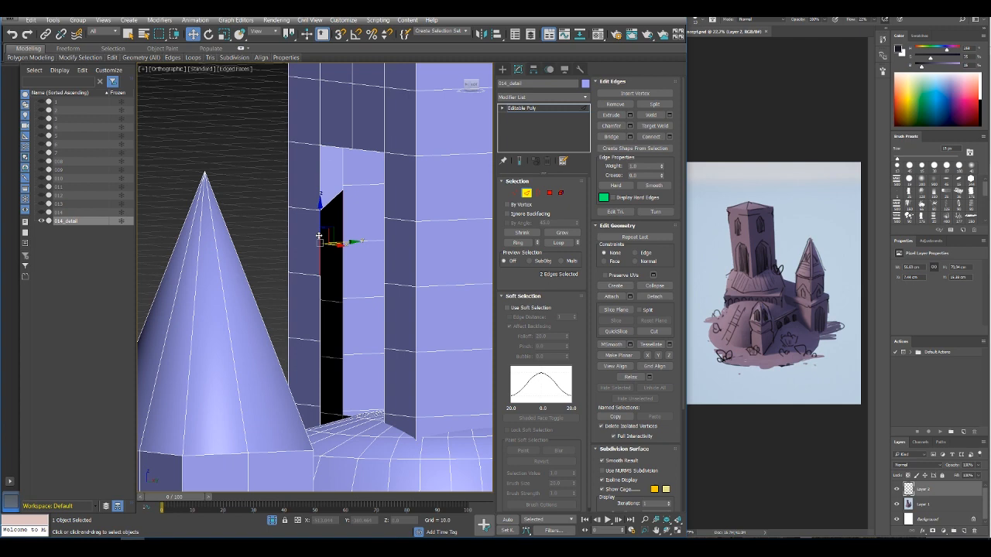
left_click(612, 137)
Step: Bridge the next lower pairs of inner and outer edges down the left side of the tower opening
left_click(346, 294)
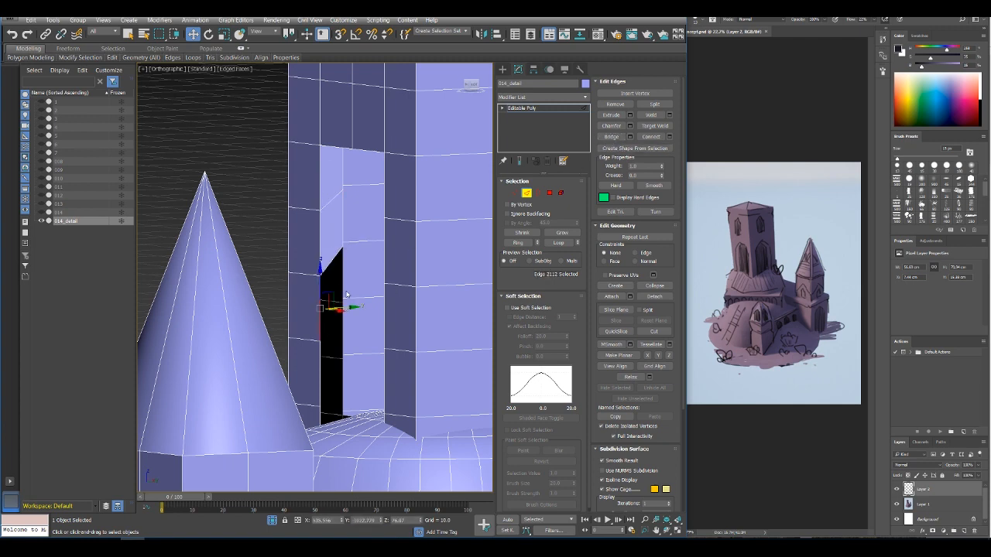
left_click(630, 136)
left_click(347, 324)
left_click(343, 272, "ctrl")
left_click(612, 137)
left_click(343, 334)
left_click(324, 358, "ctrl")
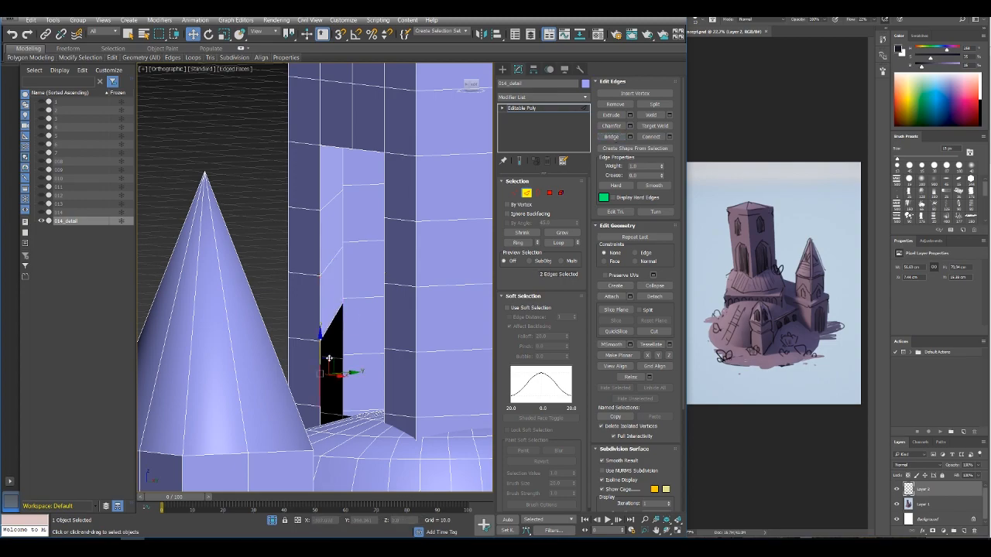
left_click(611, 137)
Step: Try to bridge the opening's remaining border edges together, using the see-through display to select them
middle_click_drag(302, 247, 333, 248, "alt")
left_click(538, 194)
key("alt+x")
left_click(358, 298)
middle_click_drag(353, 286, 315, 317, "alt")
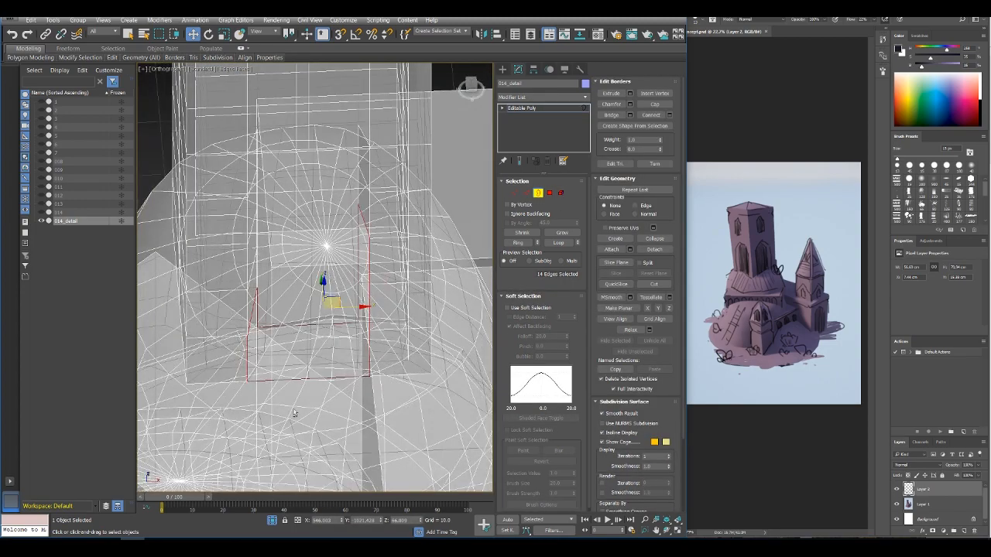
left_click(527, 193)
middle_click_drag(340, 278, 364, 271, "alt")
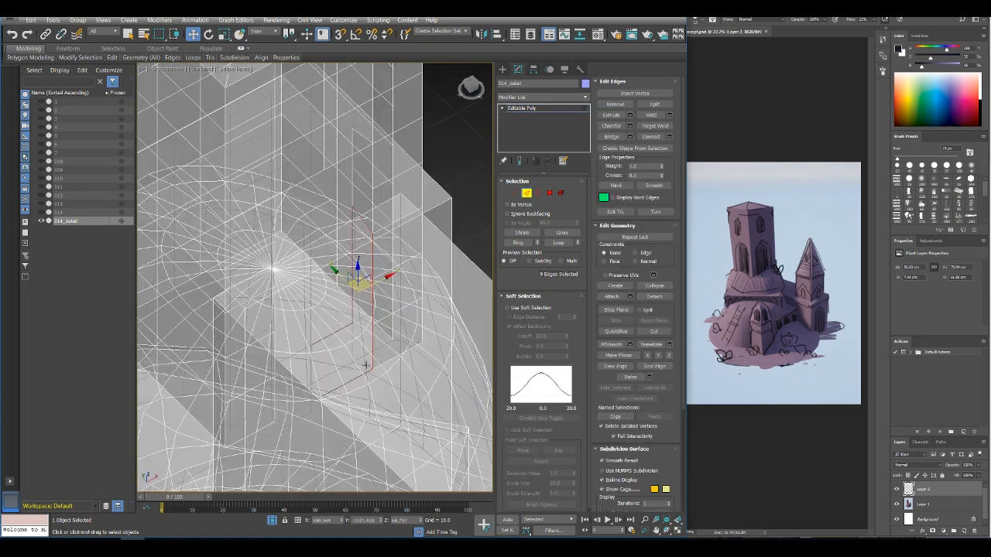
left_click(611, 137)
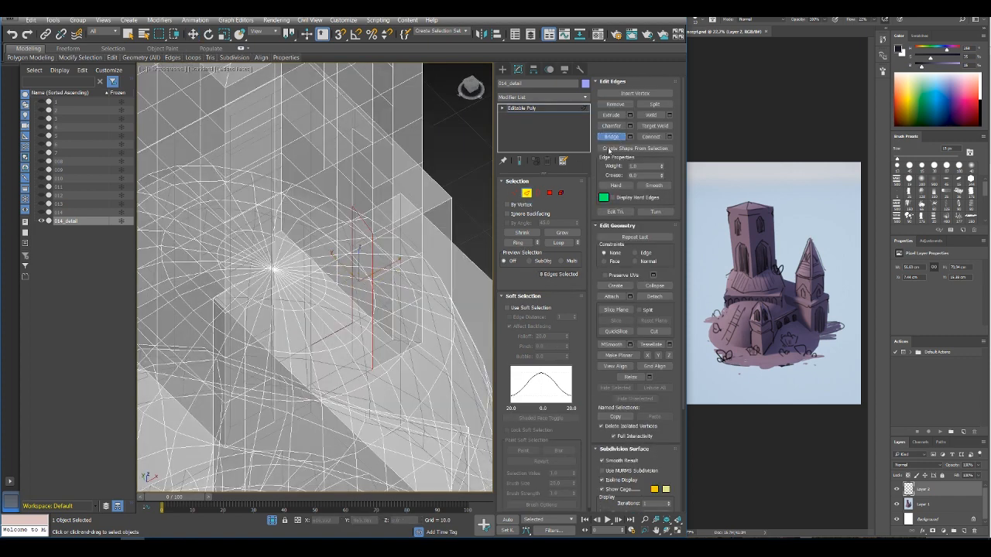
Step: Bridge the remaining pairs of inner and outer edges down to the base on the right side of the tower opening
left_click(382, 227)
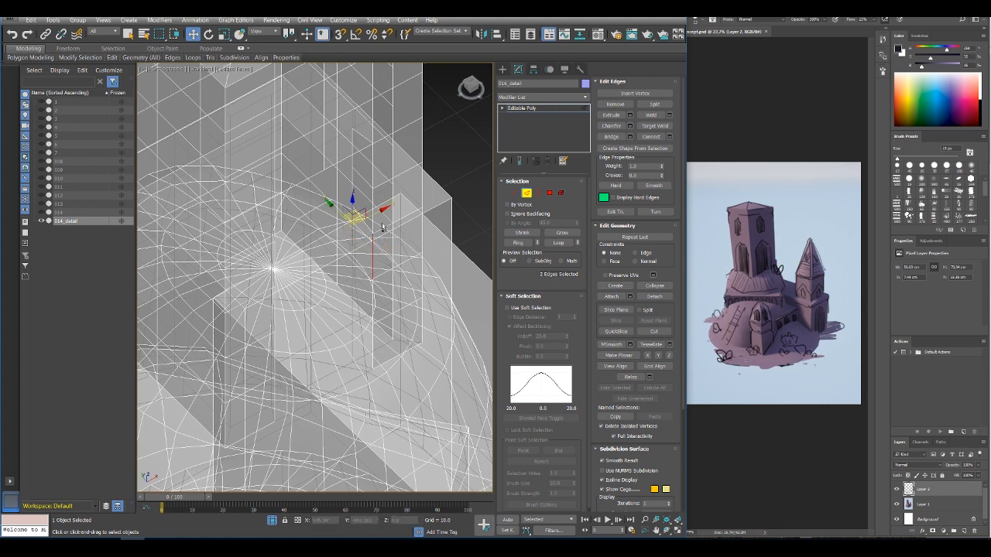
left_click(626, 141)
key("alt+x")
left_click(358, 302)
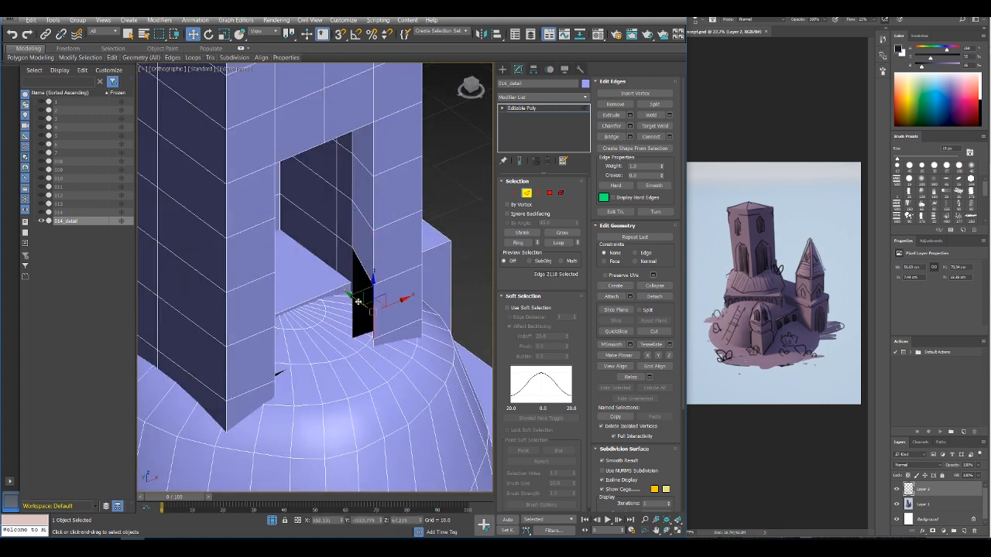
left_click(351, 264, "ctrl")
left_click(616, 137)
left_click(351, 325)
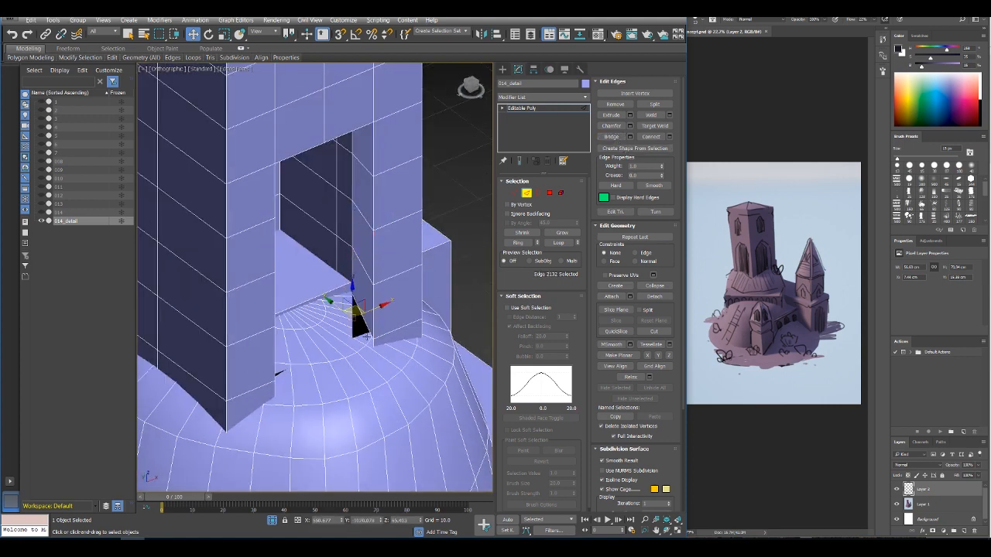
left_click(372, 340, "ctrl")
left_click(613, 138)
Step: Bridge the last pair of inner and outer edges at the base of the opening's left side
middle_click_drag(394, 298, 317, 318, "alt")
left_click(298, 285)
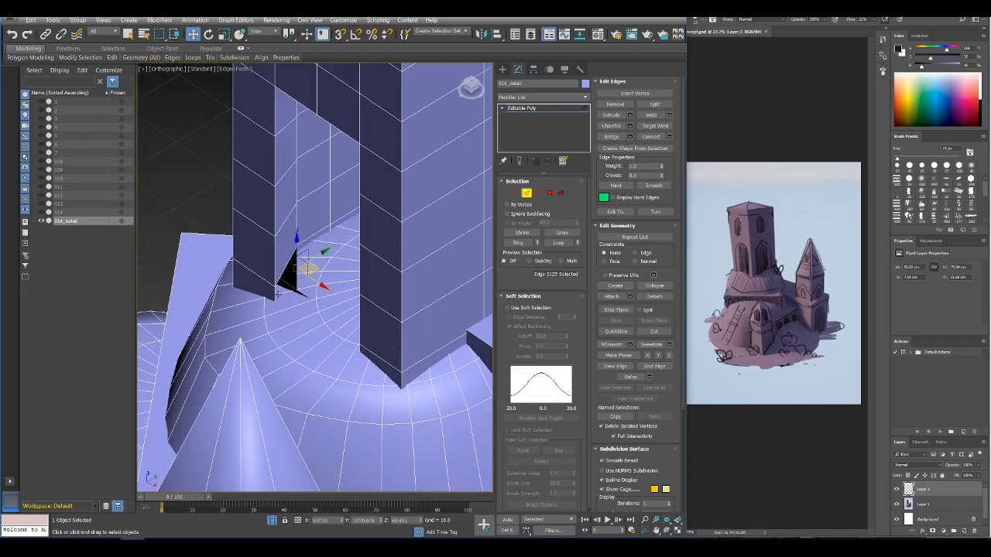
left_click(275, 289, "ctrl")
left_click(615, 138)
Step: Bridge the two pairs of inner and outer edges along the top of the opening to close its underside
middle_click_drag(403, 271, 354, 190, "alt")
left_click(326, 225)
left_click(329, 230, "ctrl")
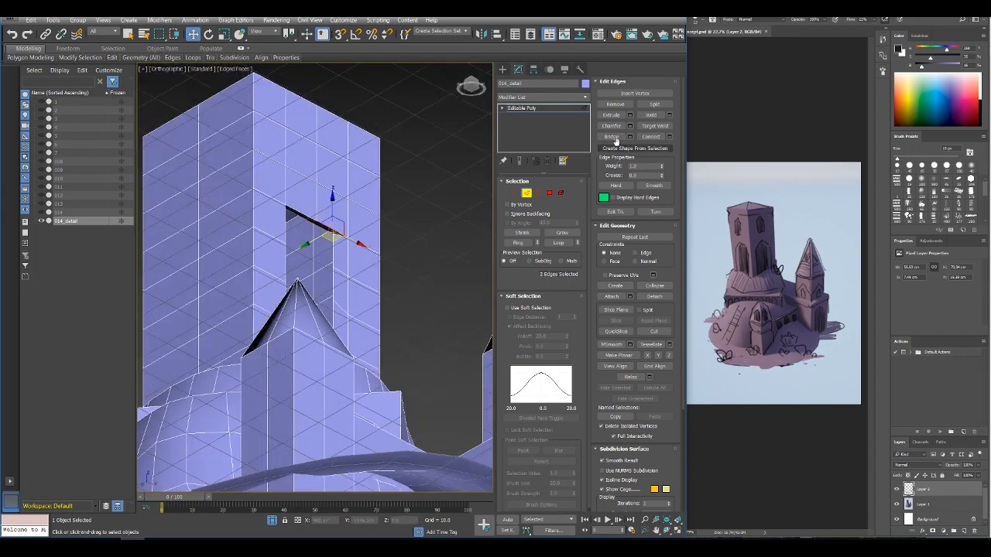
left_click(615, 138)
left_click(302, 213)
left_click(298, 217, "ctrl")
left_click(615, 138)
Step: Widen the tower's front opening by selecting the faces lining it and scaling them apart horizontally
middle_click_drag(410, 186, 380, 287, "alt")
middle_click_drag(403, 248, 364, 286, "alt")
key("3")
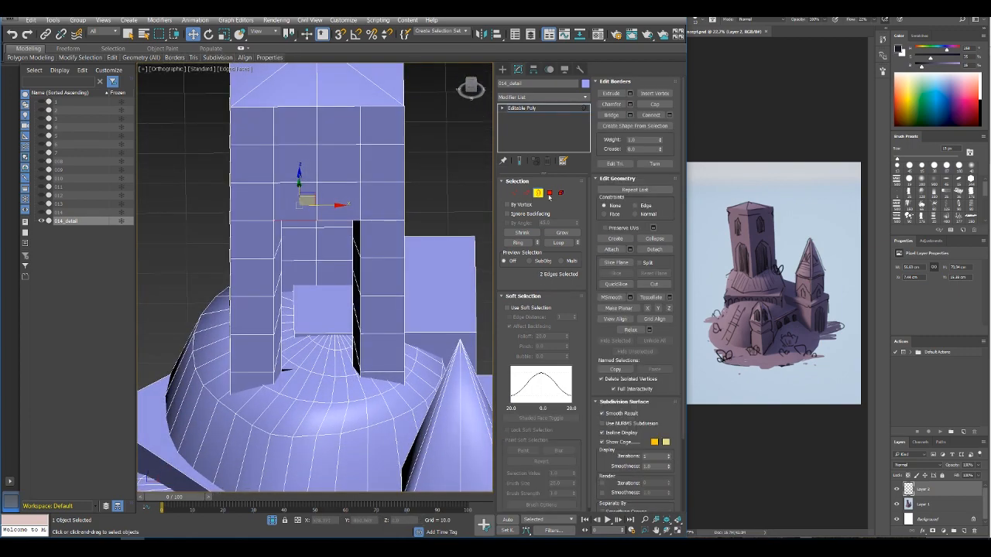
left_click(361, 283)
left_click(559, 243)
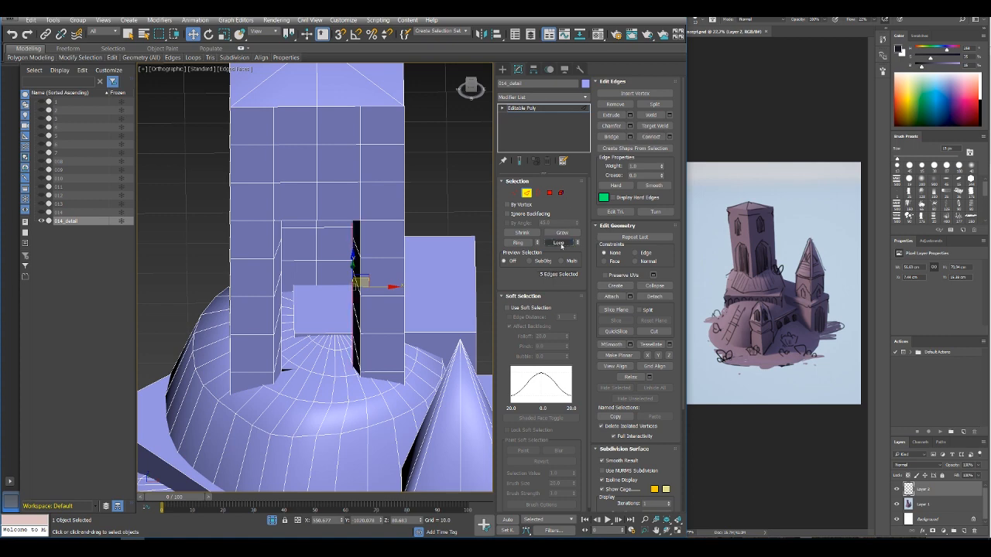
middle_click_drag(356, 271, 304, 276, "alt")
left_click(293, 253, "ctrl")
key("ctrl+z")
left_click(284, 243, "ctrl")
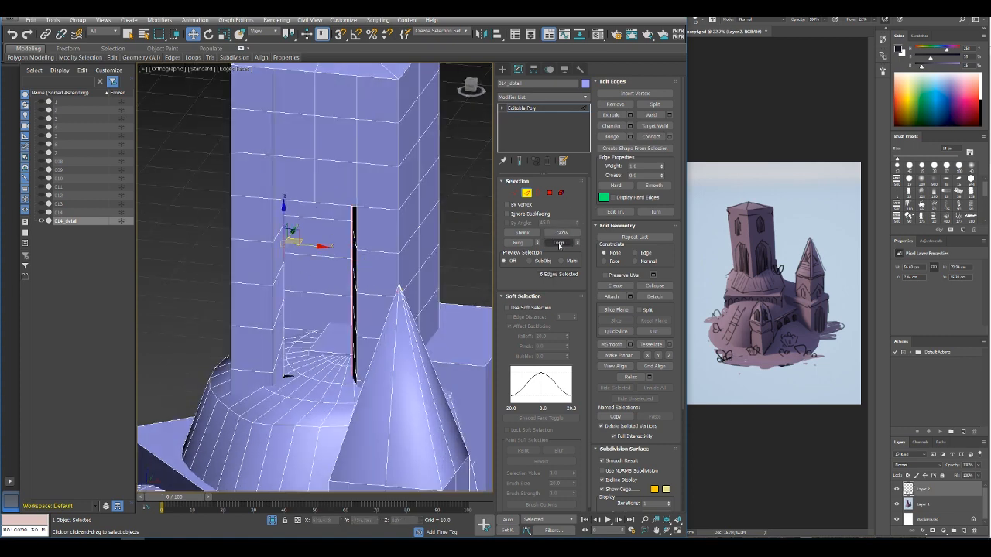
left_click(559, 243)
left_click(223, 34)
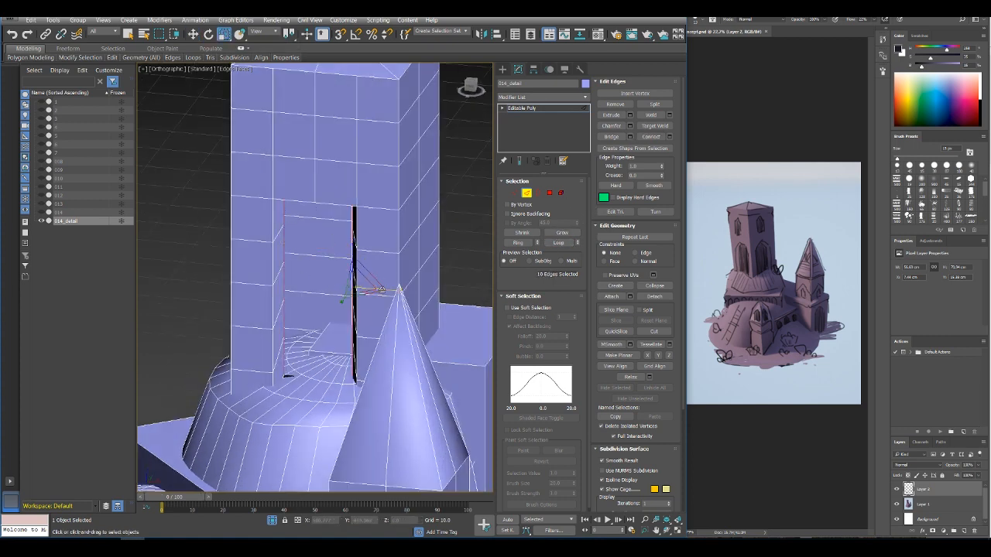
left_click(515, 193, "ctrl")
left_click_drag(354, 288, 362, 288)
middle_click_drag(362, 288, 457, 217, "alt")
left_click(549, 193, "ctrl")
middle_click_drag(378, 236, 360, 257, "alt")
left_click_drag(284, 287, 272, 288)
mouse_move(325, 303)
middle_mouse_down("alt")
mouse_move(319, 279)
mouse_move(355, 292)
mouse_move(329, 295)
middle_mouse_up("alt")
scroll(319, 280, "down", 5)
scroll(330, 294, "up", 5)
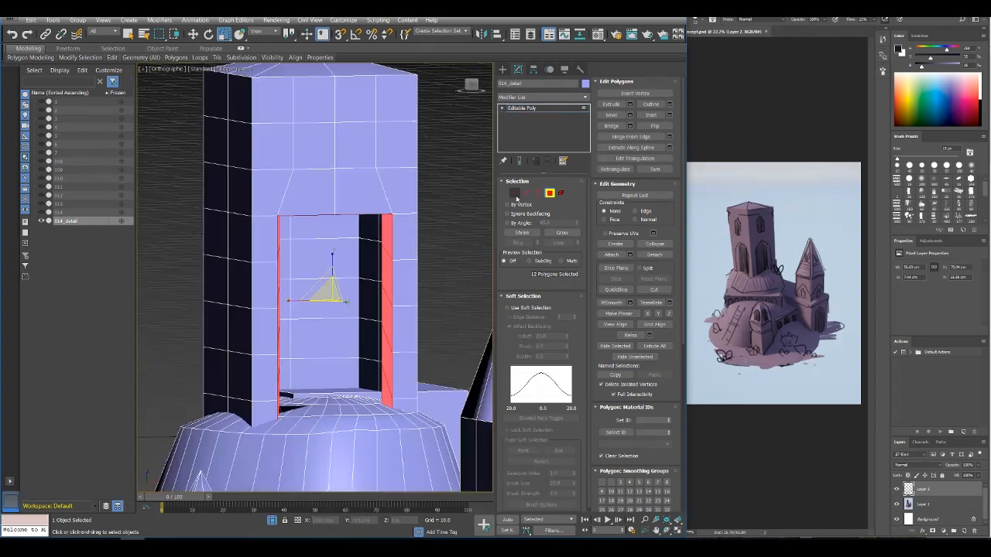
Step: Raise the two middle vertices of the tower opening's top edge to form a peak
left_click(515, 193)
key("alt+x")
left_click(332, 208)
key("alt+x")
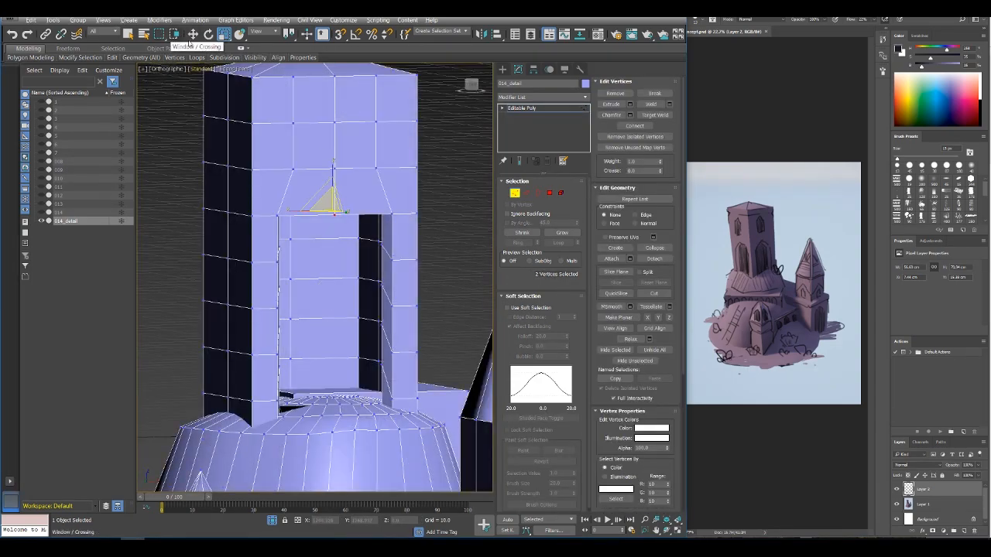
key("w")
left_click_drag(334, 186, 335, 166)
Step: Select the inner vertices along the opening's top edge and lower them to reshape its underside
scroll(341, 217, "down", 5)
middle_click_drag(340, 224, 329, 182, "alt")
scroll(358, 252, "up", 6)
left_click(373, 221)
left_click(266, 190, "ctrl")
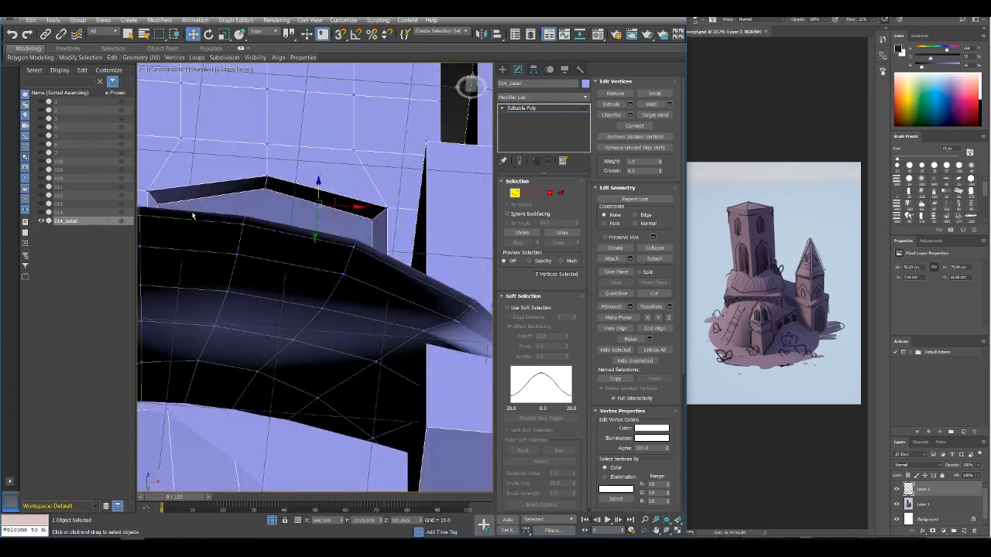
left_click(159, 206, "ctrl")
middle_click_drag(176, 211, 218, 259, "alt")
left_click_drag(265, 172, 266, 191)
scroll(267, 224, "down", 4)
mouse_move(271, 256)
middle_mouse_down("alt")
mouse_move(252, 230)
mouse_move(281, 257)
middle_mouse_up("alt")
left_click_drag(275, 186, 275, 192)
middle_click_drag(319, 198, 305, 238, "alt")
Step: Connect the lower horizontal edges in the ring above the opening, adding vertical edges on both sides of the peak
key("2")
left_click(310, 220)
left_click(518, 242)
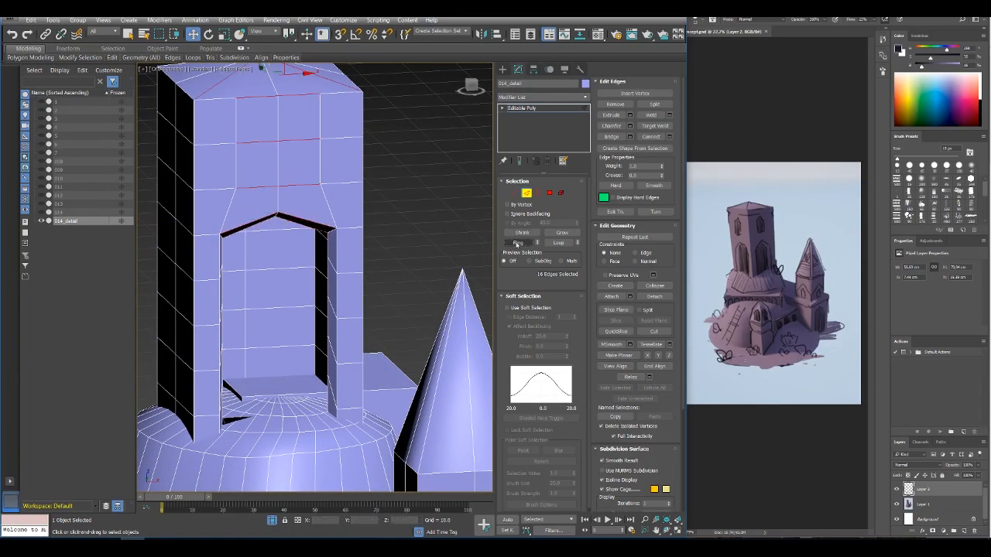
middle_click_drag(262, 140, 255, 193)
scroll(255, 194, "down", 3)
left_click_drag(378, 197, 220, 128, "alt")
middle_click_drag(255, 217, 286, 234, "alt")
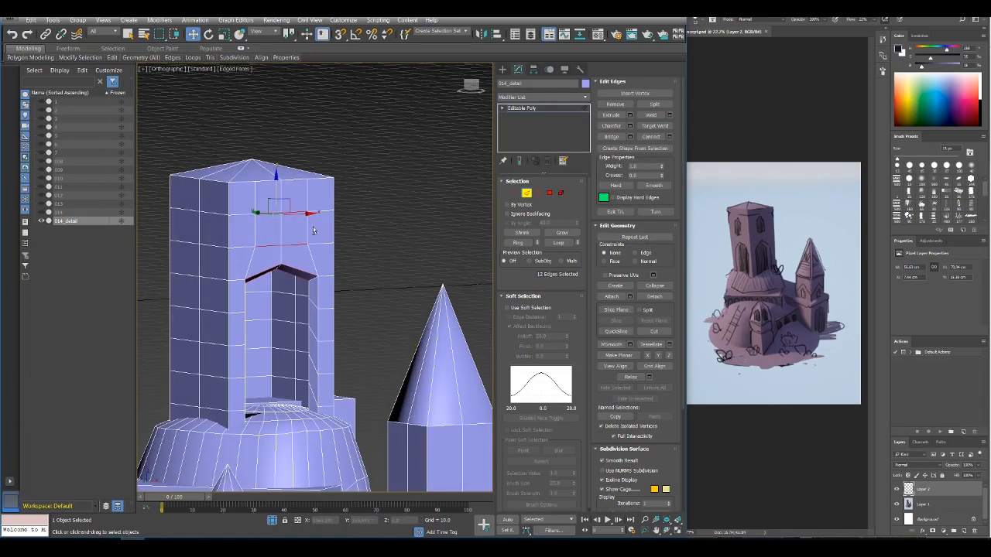
scroll(283, 259, "up", 3)
left_click(670, 138)
left_click(320, 324)
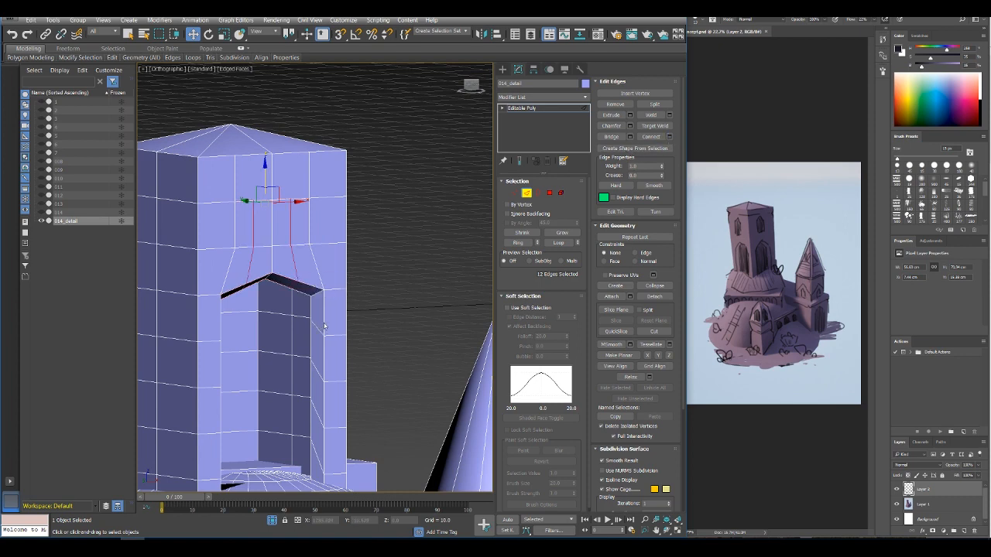
Step: Raise the new front and back vertices on both sides of the peak to round the opening into an arch
left_click(516, 193)
middle_click_drag(267, 277, 213, 289, "alt")
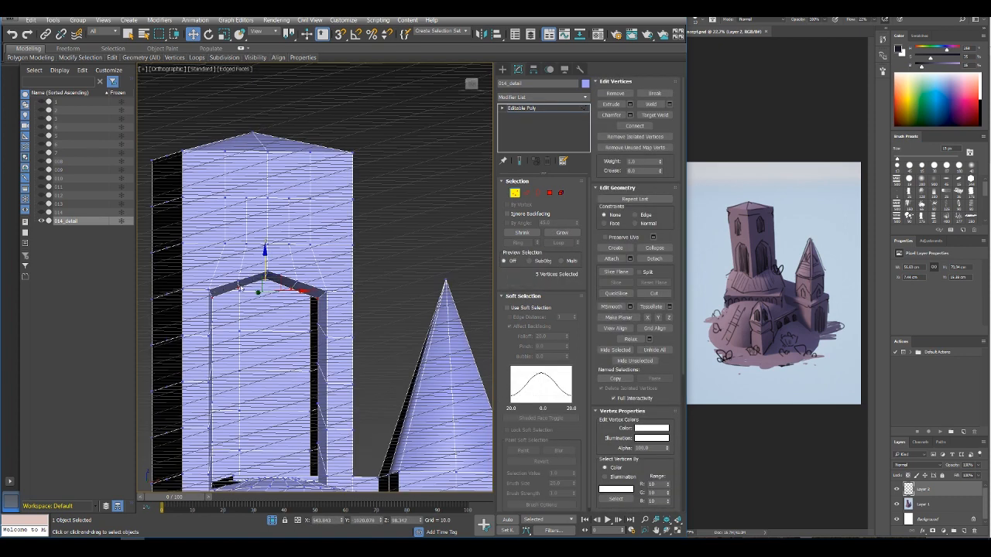
left_click(240, 288)
left_click(237, 283, "ctrl")
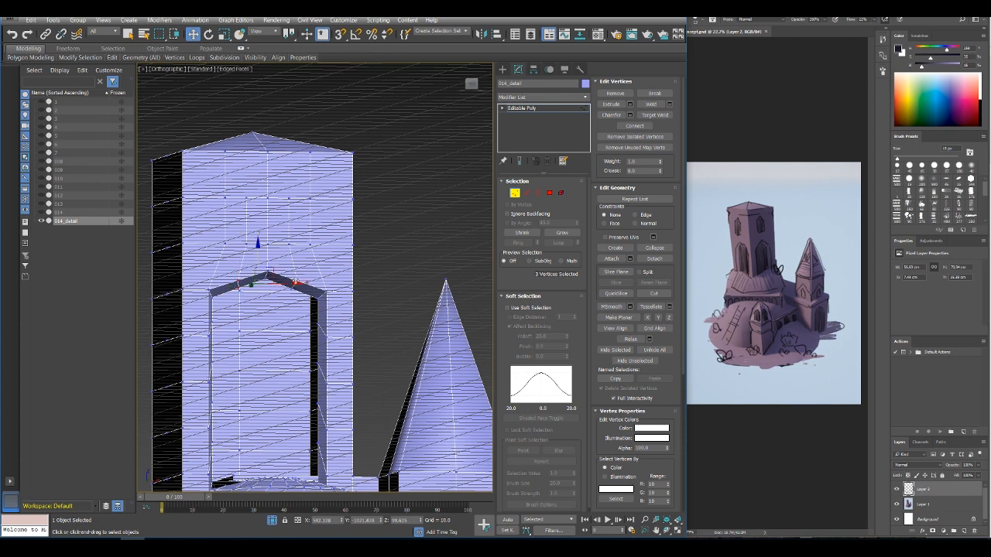
left_click_drag(266, 255, 267, 253)
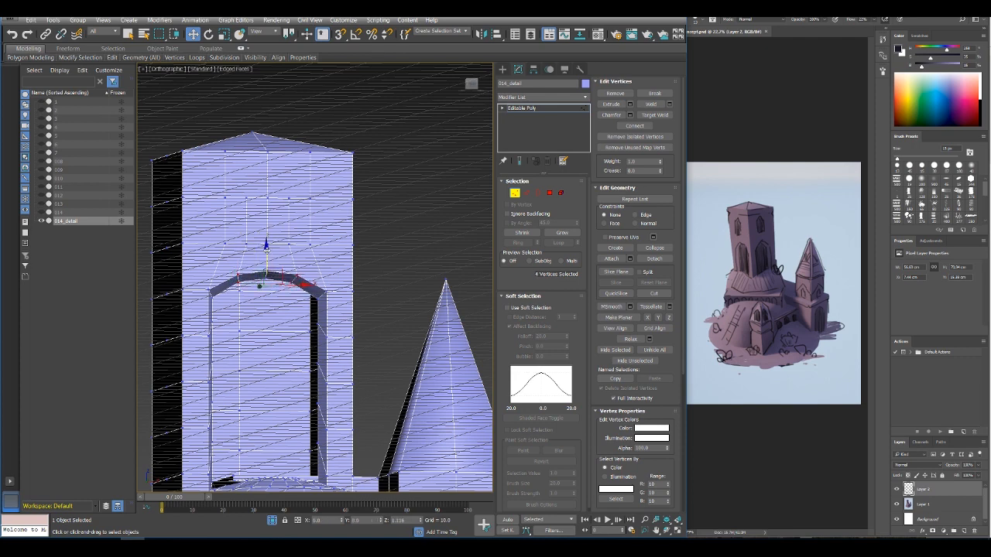
Step: Lower the four outer corner vertices of the arch where it meets the opening's sides
mouse_move(266, 253)
middle_mouse_down("alt")
mouse_move(471, 239)
mouse_move(259, 252)
middle_mouse_up("alt")
left_click(226, 281)
left_click(227, 284, "ctrl")
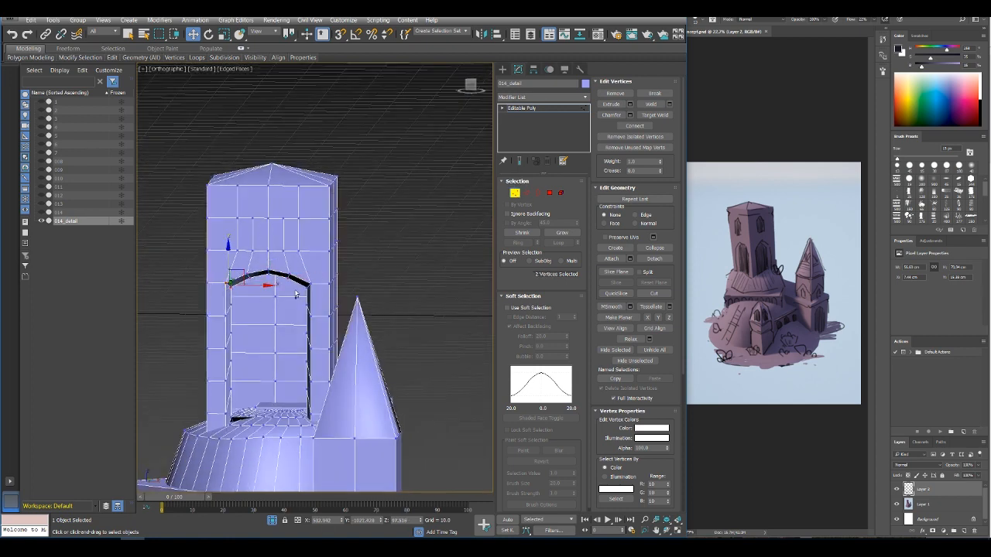
left_click(312, 283, "ctrl")
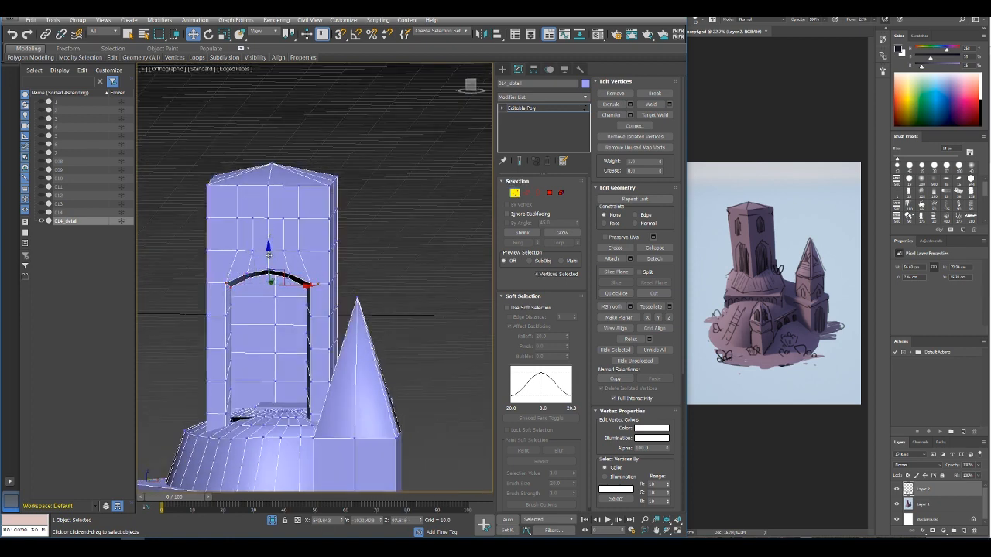
left_click_drag(269, 255, 276, 266)
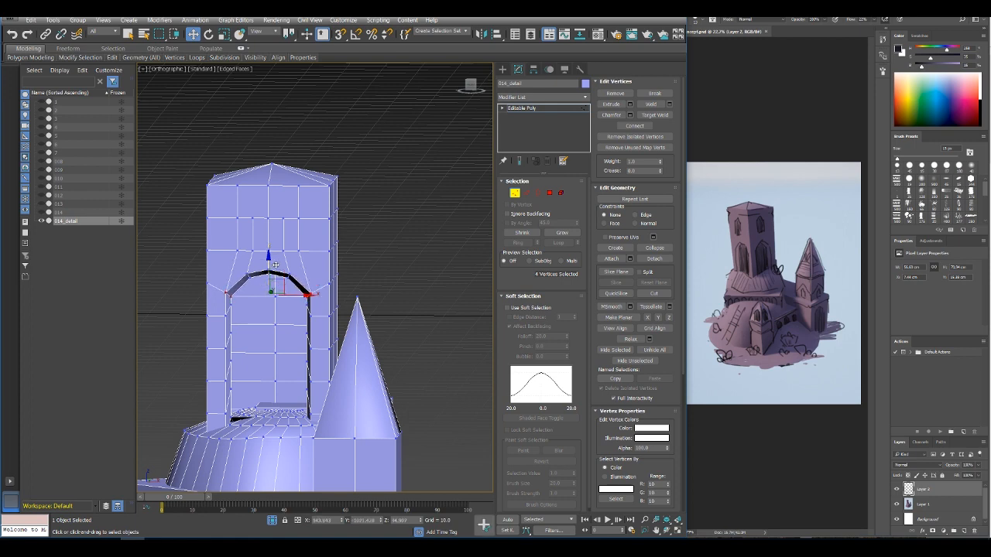
Step: Lower the four arch vertices between peak and corners slightly to point the arch, and leave vertex editing
left_click(291, 276)
left_click(289, 276, "ctrl")
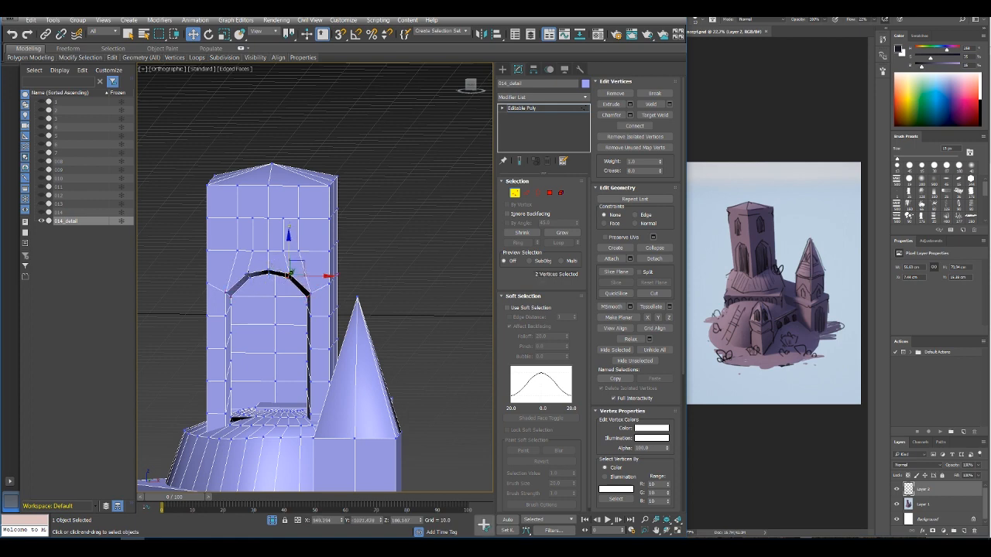
left_click(248, 275, "ctrl")
left_click(247, 276, "ctrl")
left_click_drag(269, 252, 270, 256)
left_click(515, 193)
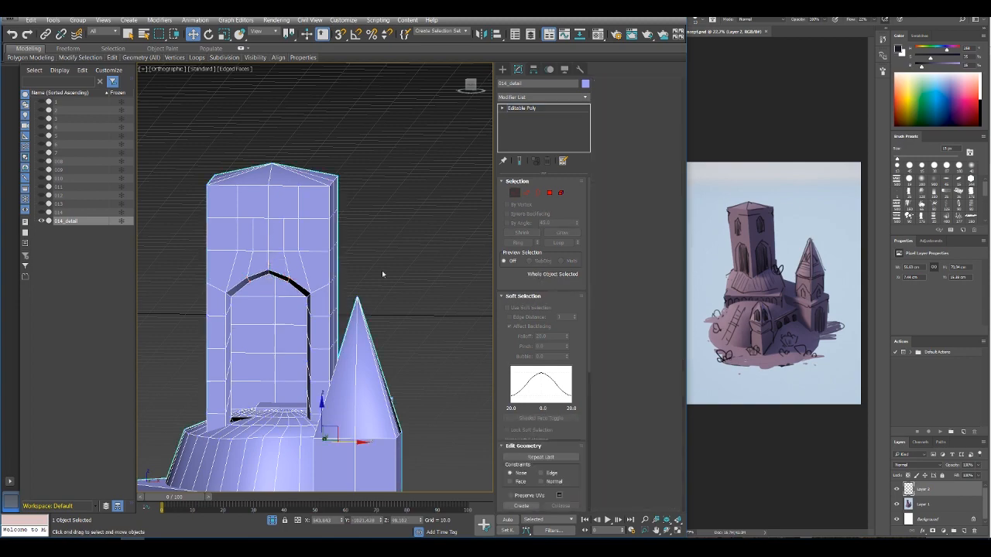
Step: Examine the arched opening in the context of the whole castle from different angles
scroll(382, 271, "down", 3)
middle_click_drag(382, 270, 349, 261)
middle_click_drag(349, 262, 326, 244)
scroll(360, 227, "down", 3)
left_click(457, 204)
left_click(350, 254)
middle_click_drag(357, 266, 366, 247, "alt")
scroll(341, 265, "up", 4)
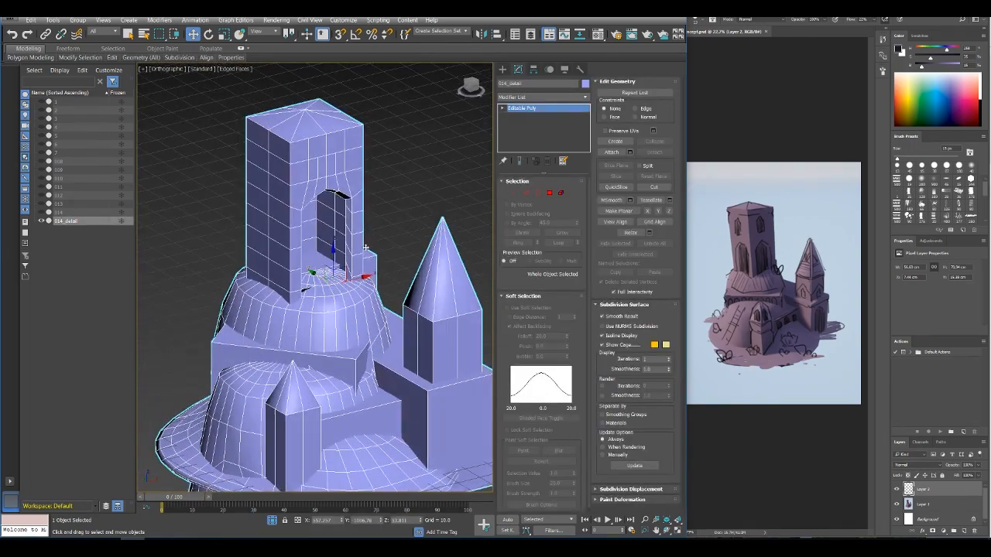
Step: Select the two middle faces above the arch on the tower front and scale them narrower horizontally for a small window
left_click(549, 193)
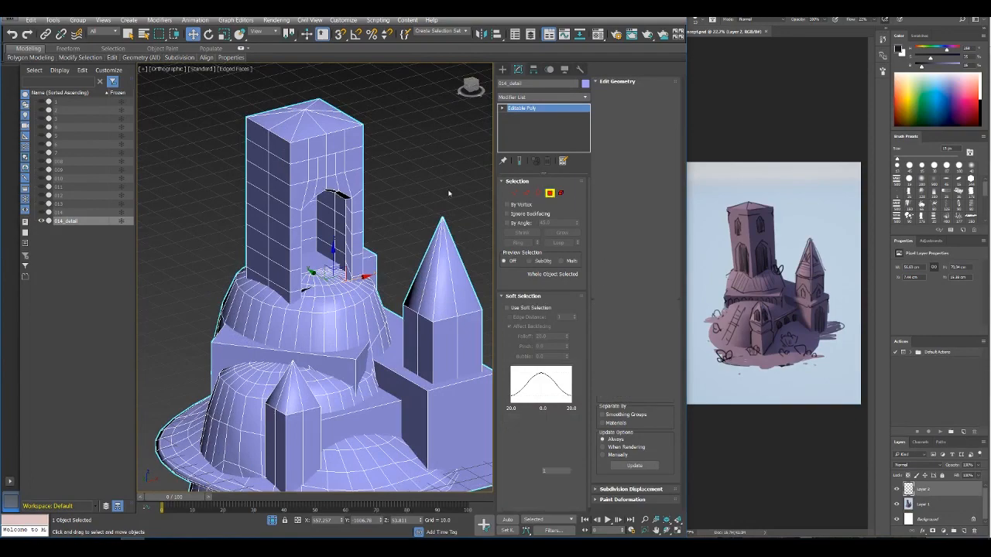
left_click(332, 233)
left_click(322, 169)
scroll(322, 169, "up", 6)
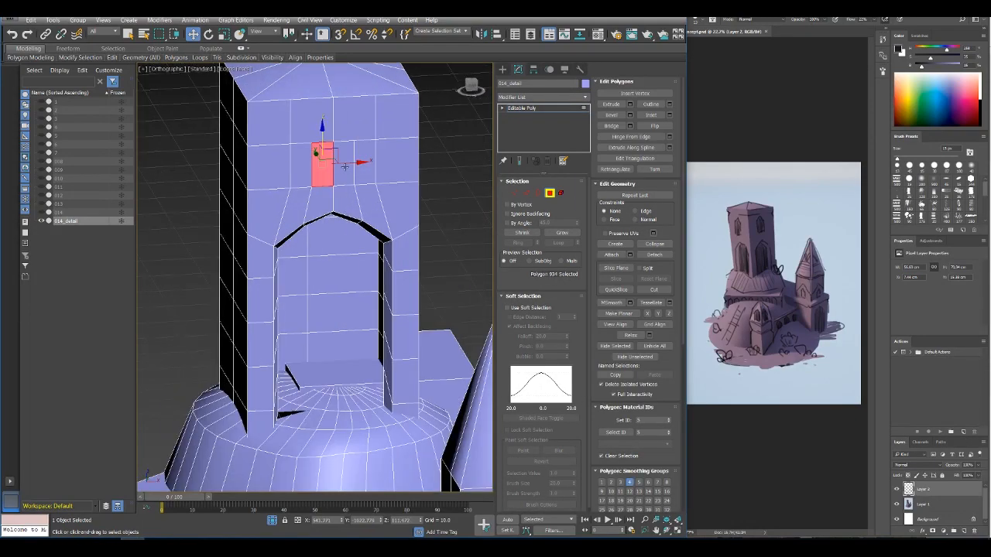
left_click(347, 176, "ctrl")
middle_click_drag(346, 177, 355, 215, "alt")
key("alt+x")
key("alt+x")
middle_click_drag(354, 215, 354, 266)
middle_click_drag(354, 265, 339, 235, "alt")
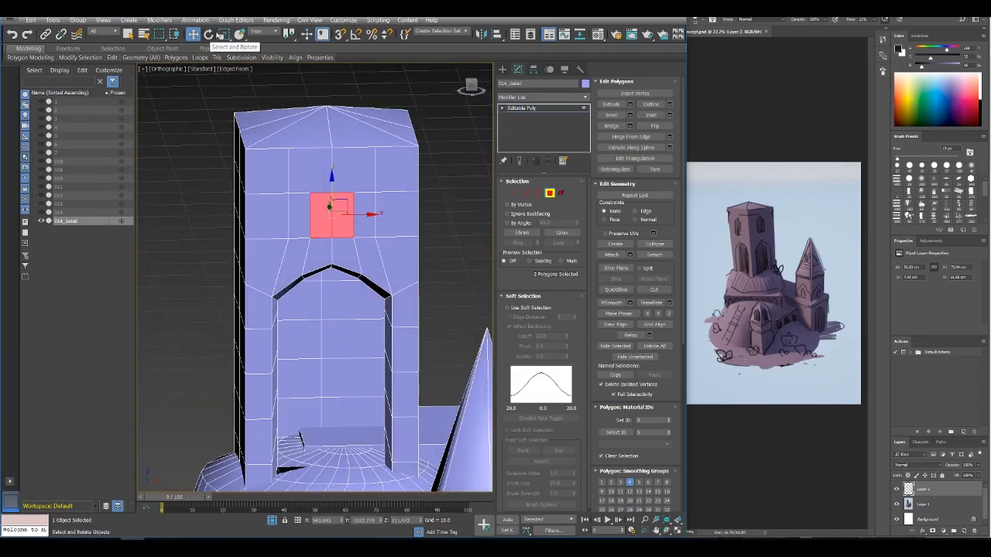
left_click(224, 34)
left_click_drag(291, 214, 301, 220)
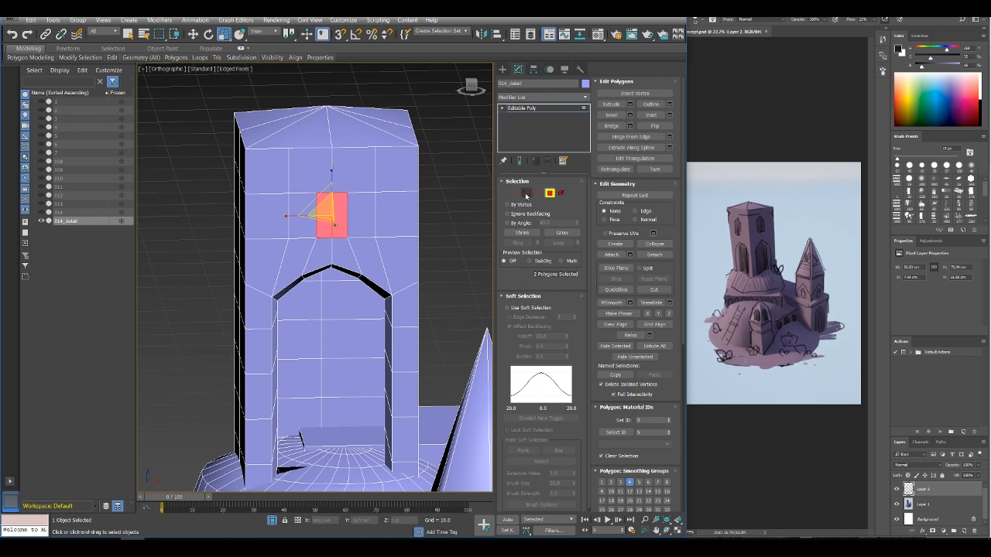
Step: Raise the window's three top vertices and adjust the middle one to give the window a pointed top
left_click(515, 193)
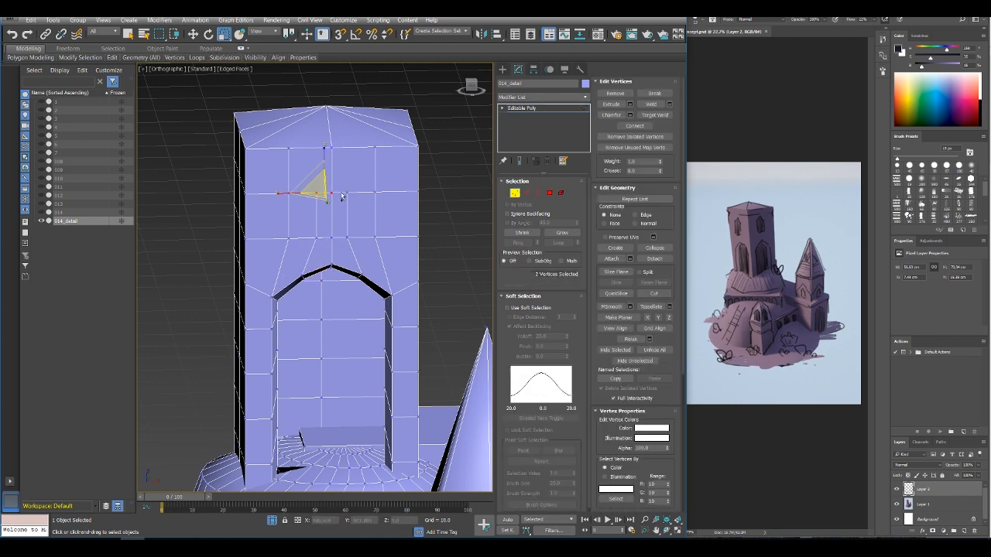
left_click(347, 192, "ctrl")
key("w")
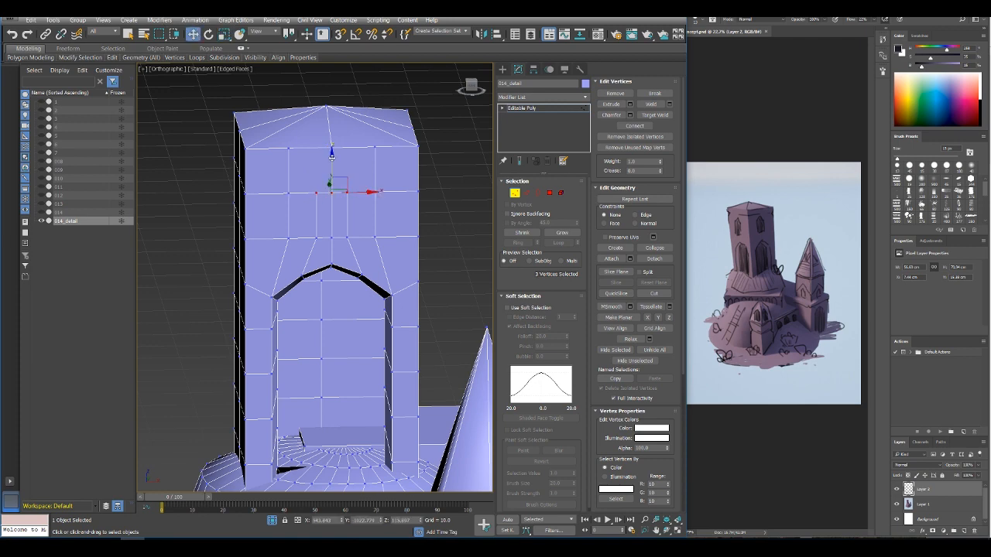
left_click_drag(334, 144, 332, 175)
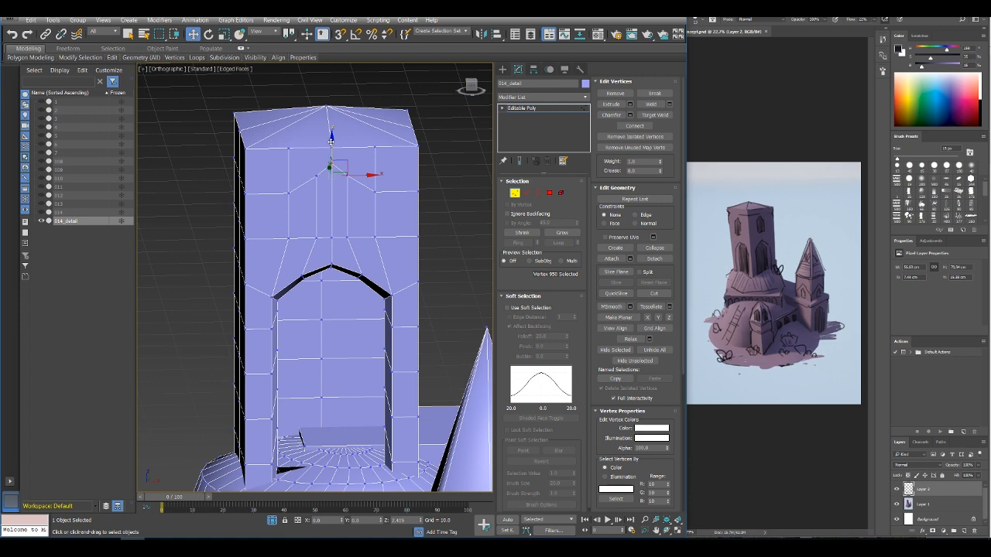
left_click_drag(331, 141, 332, 141)
Step: Delete the small window's two faces and extend its open border into the tower to create wall depth
left_click(550, 193, "ctrl")
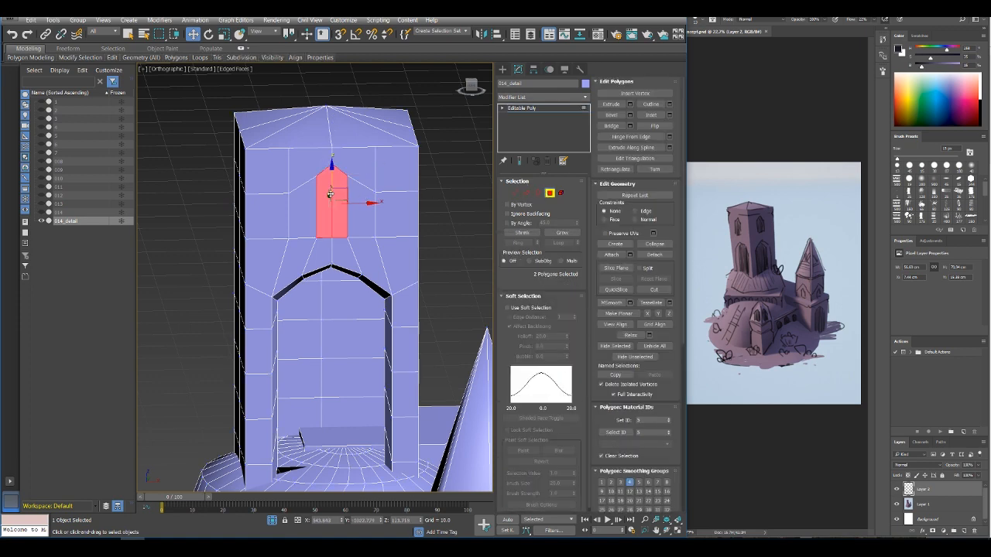
key("Delete")
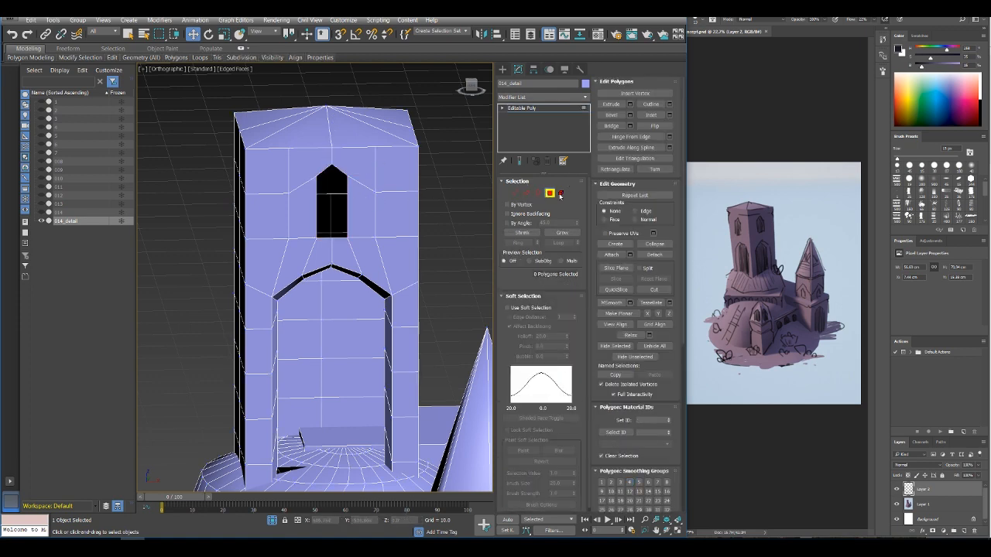
left_click(539, 193)
left_click(348, 207)
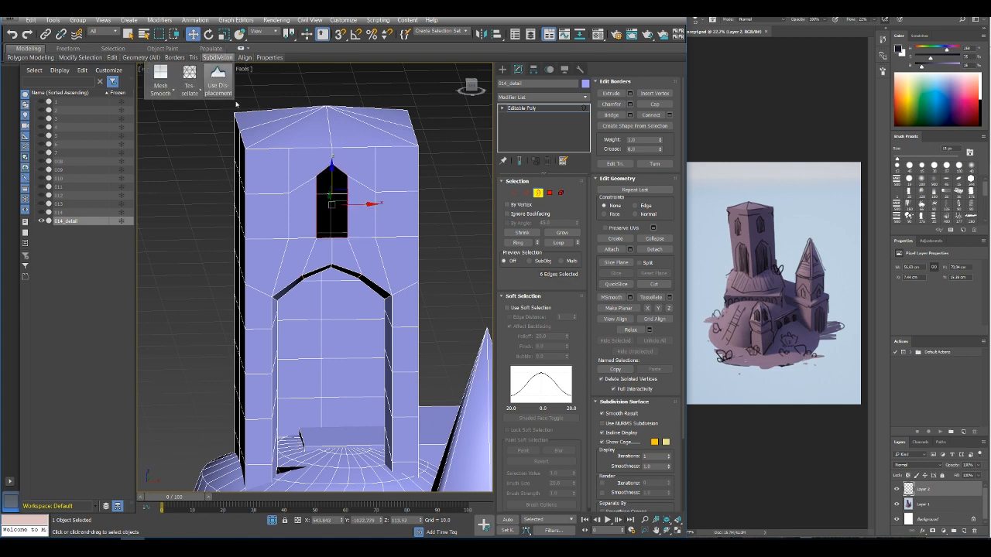
middle_click_drag(372, 206, 341, 198, "alt")
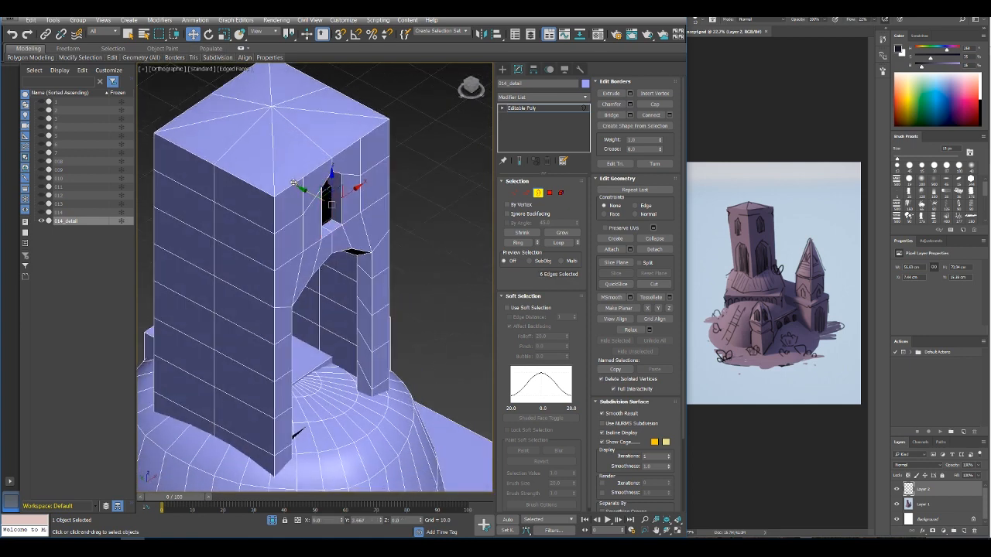
left_click_drag(302, 184, 292, 186, "shift")
Step: Select the face inside the small window's pointed top and nudge it along the tower's depth
scroll(461, 195, "down", 3)
middle_click_drag(403, 213, 314, 174, "alt")
scroll(315, 175, "up", 4)
left_click(315, 179)
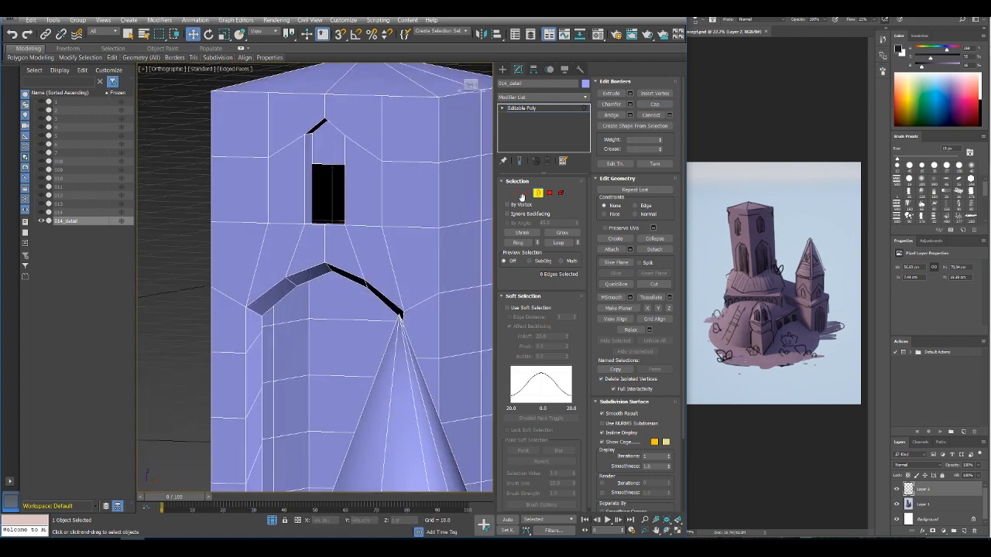
left_click(549, 194)
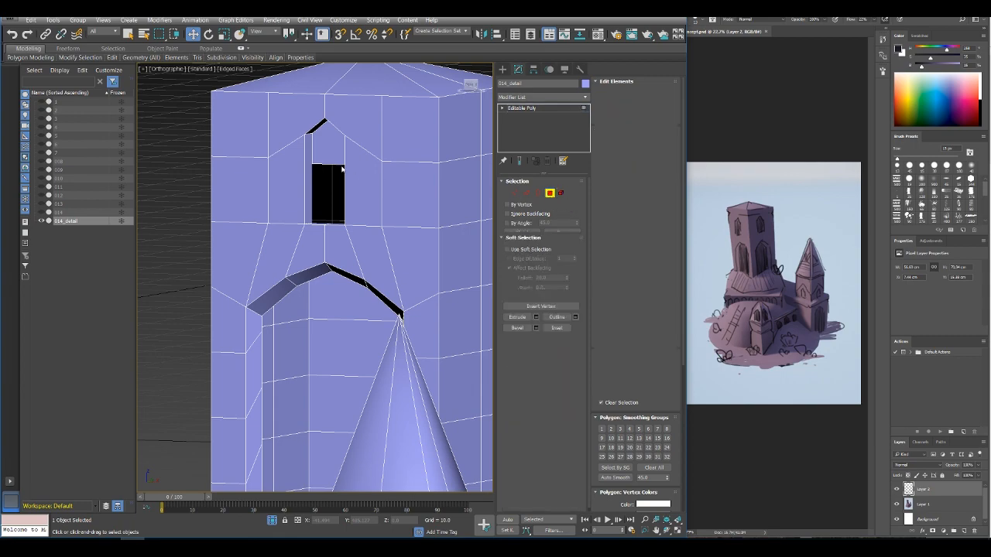
left_click(336, 158)
middle_click_drag(333, 180, 351, 174, "alt")
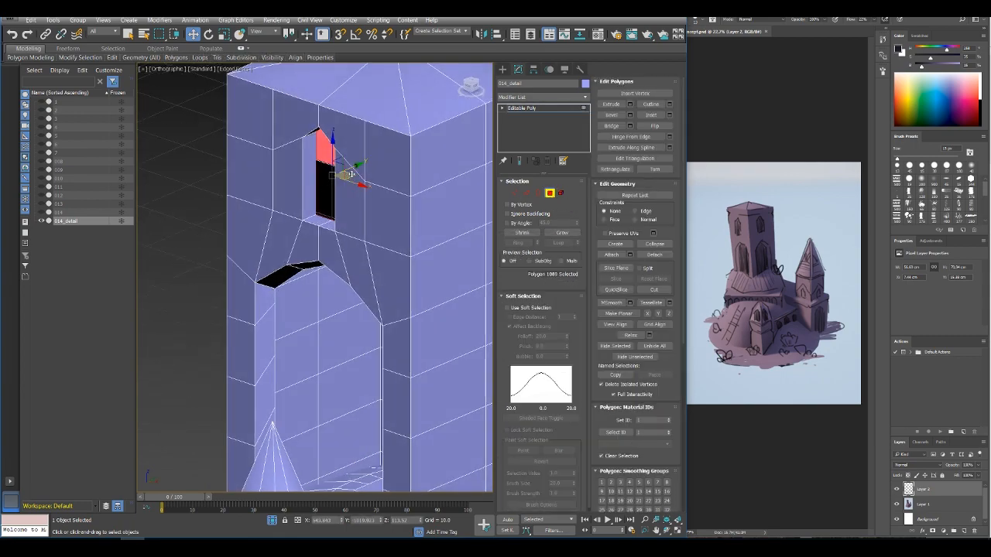
left_click_drag(353, 166, 352, 168)
scroll(353, 174, "down", 4)
middle_click_drag(353, 194, 508, 210, "alt")
left_click(549, 194)
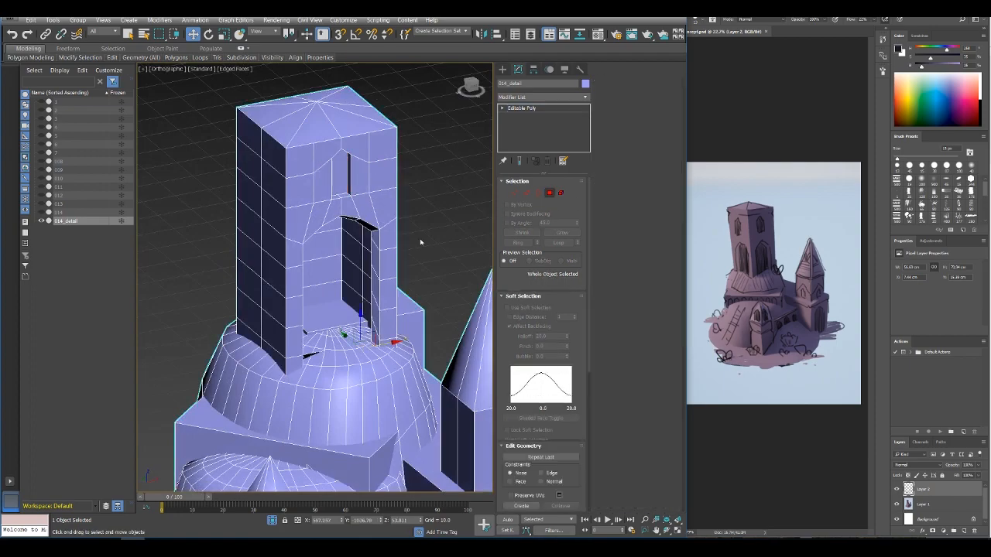
Step: Examine the whole castle's shape with the edge display temporarily turned off
scroll(418, 243, "down", 4)
mouse_move(418, 243)
middle_mouse_down("alt")
mouse_move(352, 229)
mouse_move(351, 237)
mouse_move(391, 177)
mouse_move(385, 227)
middle_mouse_up("alt")
left_click(391, 176)
key("F4")
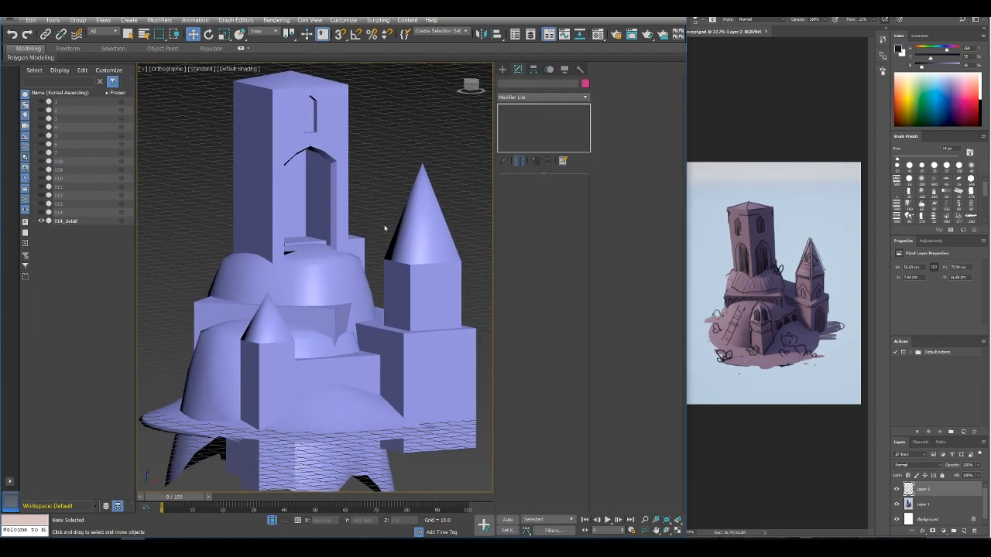
scroll(365, 253, "down", 2)
middle_click_drag(365, 260, 343, 301)
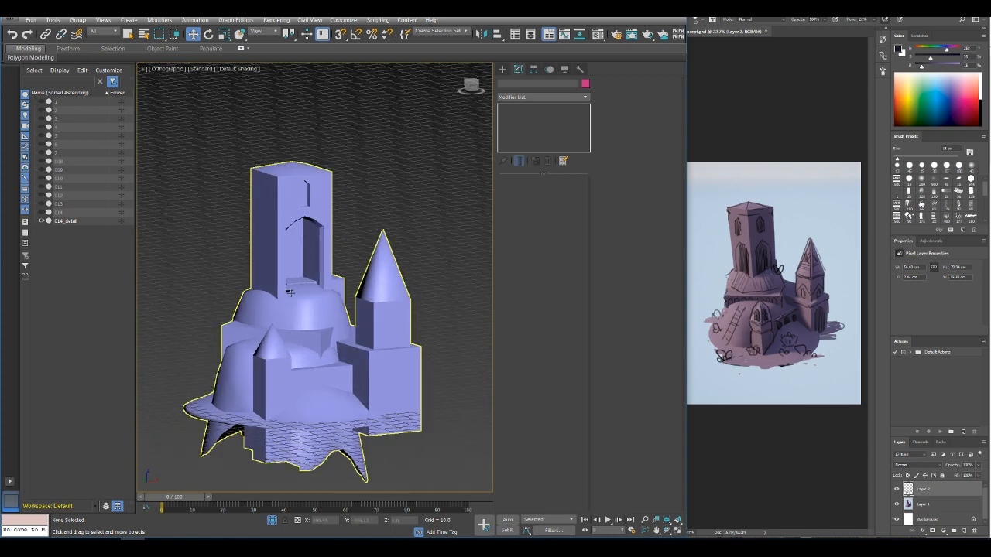
key("F4")
middle_click_drag(316, 299, 356, 286)
Step: Detach the eight roof polygons on top of the tall tower as a separate object
left_click(345, 201)
middle_click_drag(346, 202, 388, 250)
scroll(387, 249, "up", 4)
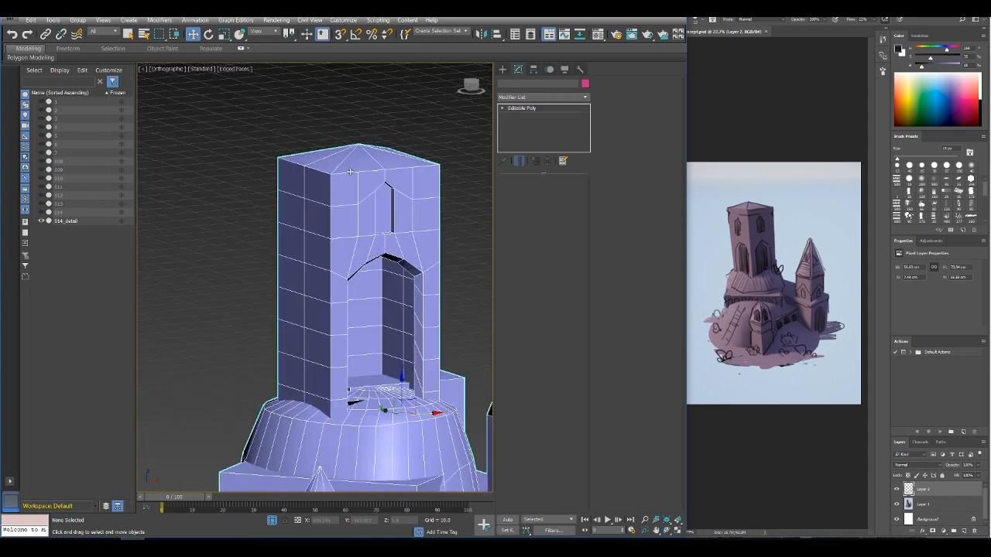
left_click(379, 197)
left_click(375, 179)
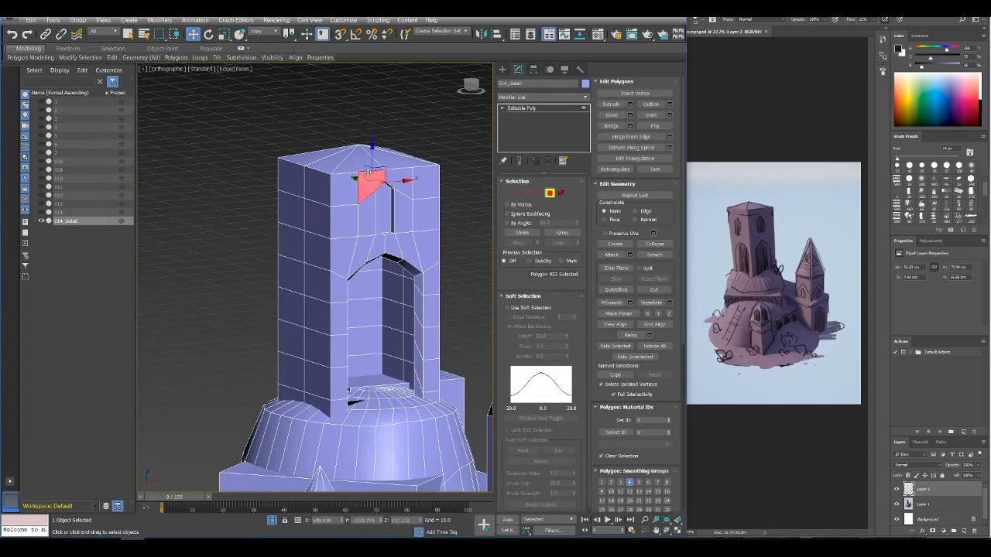
middle_click_drag(371, 157, 340, 225, "alt")
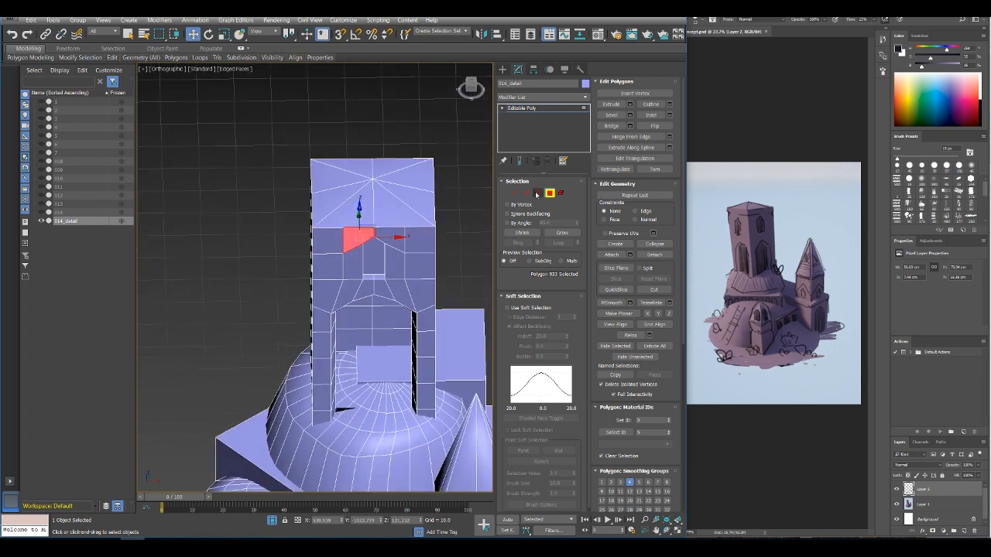
left_click(537, 194)
left_click(549, 193)
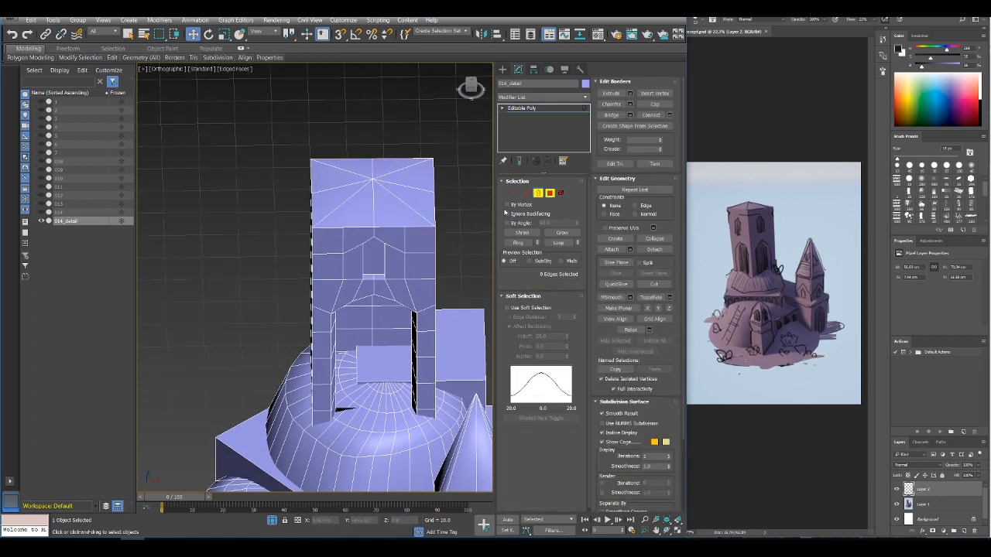
left_click(392, 209, "ctrl")
left_click(406, 199, "ctrl")
left_click(403, 182, "ctrl")
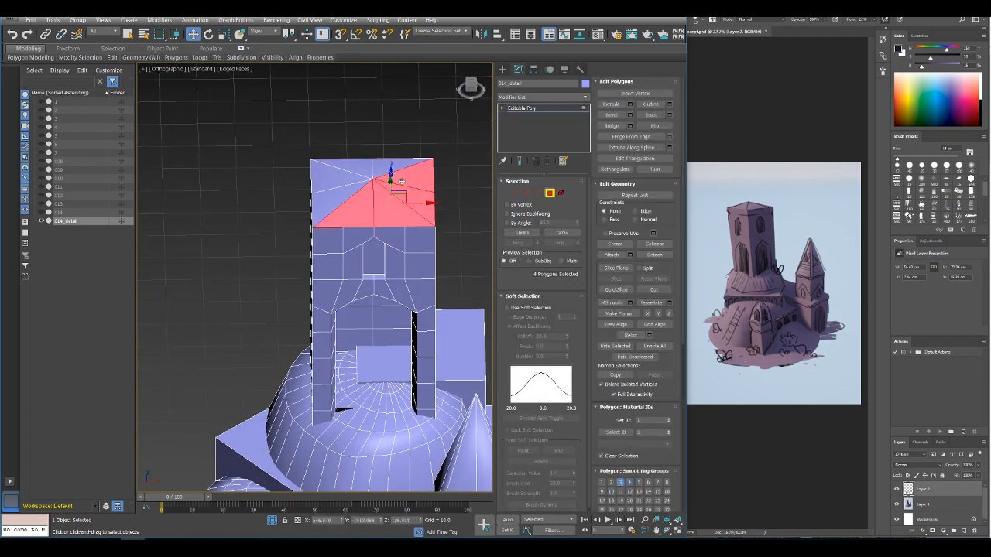
left_click(389, 168, "ctrl")
left_click(360, 167, "ctrl")
left_click(349, 174, "ctrl")
left_click(345, 190, "ctrl")
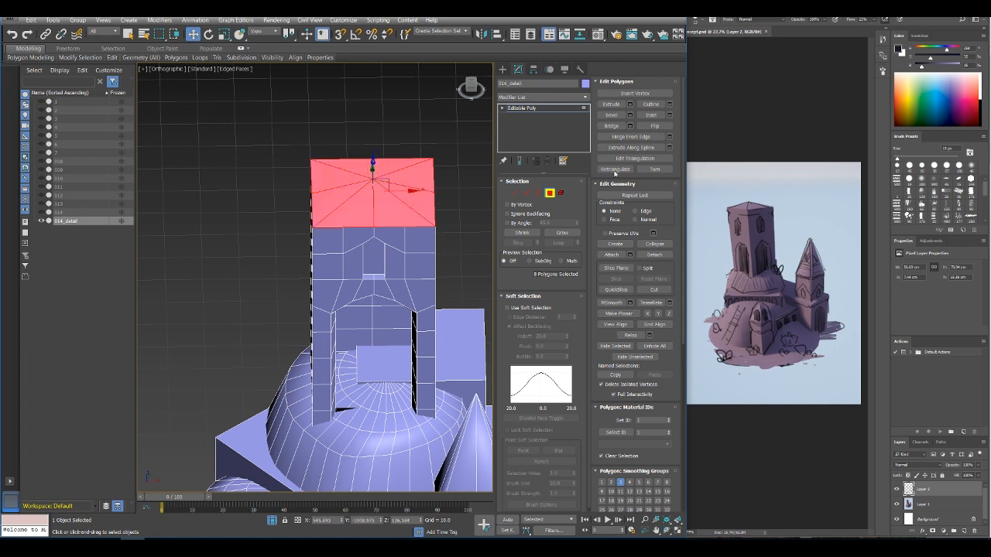
left_click(659, 255)
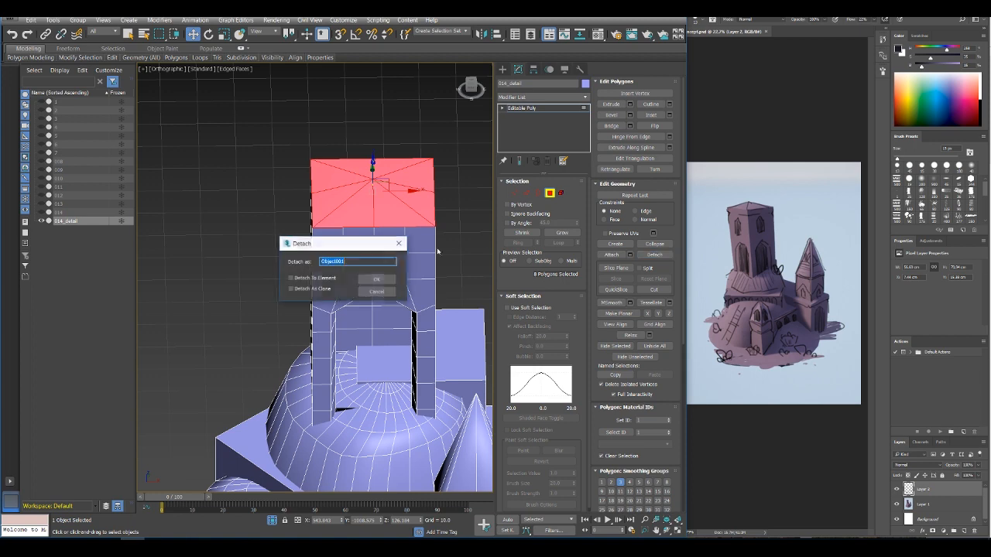
left_click(373, 282)
Step: Select the detached tower roof and raise it slightly above the walls
middle_click_drag(375, 281, 422, 255, "alt")
left_click(548, 195)
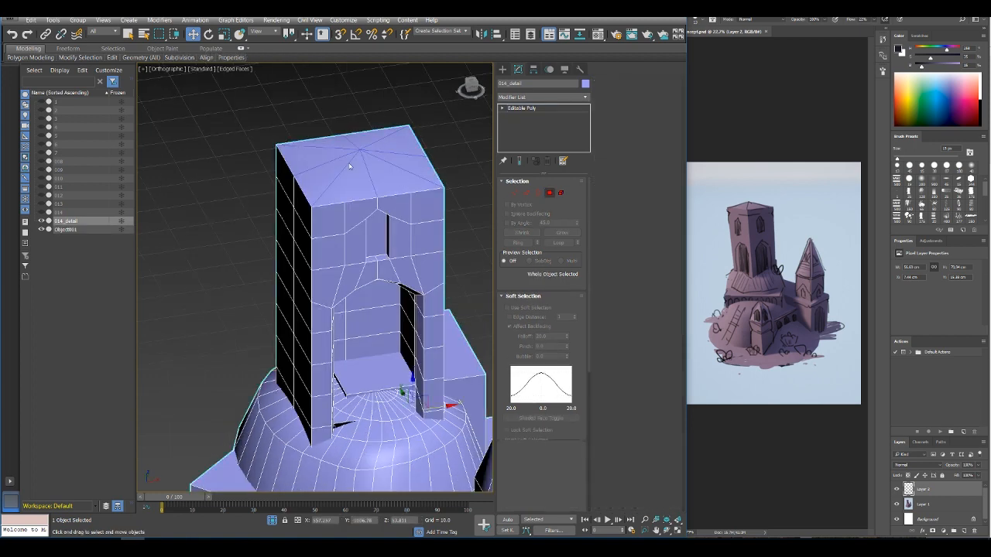
left_click(358, 183)
middle_click_drag(359, 183, 344, 214)
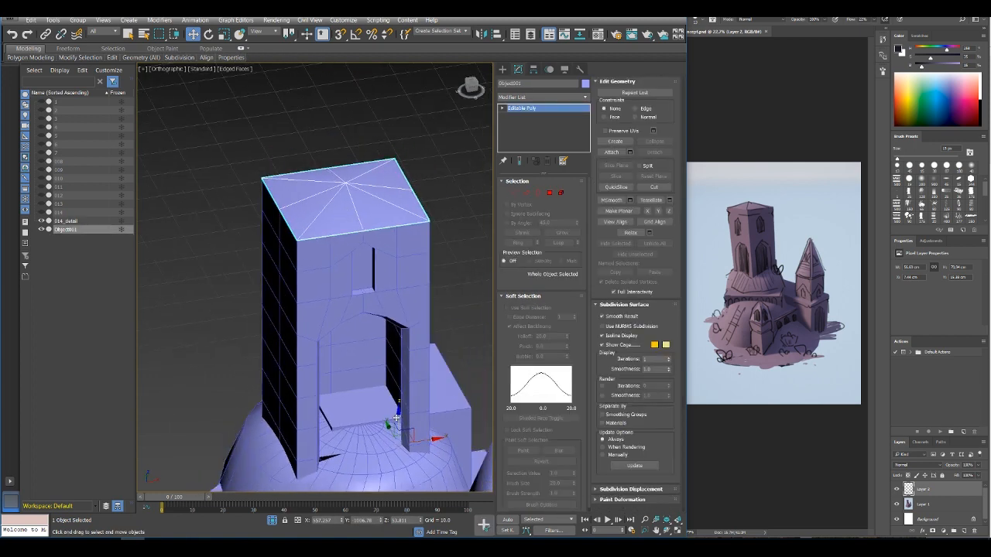
left_click_drag(394, 419, 394, 411)
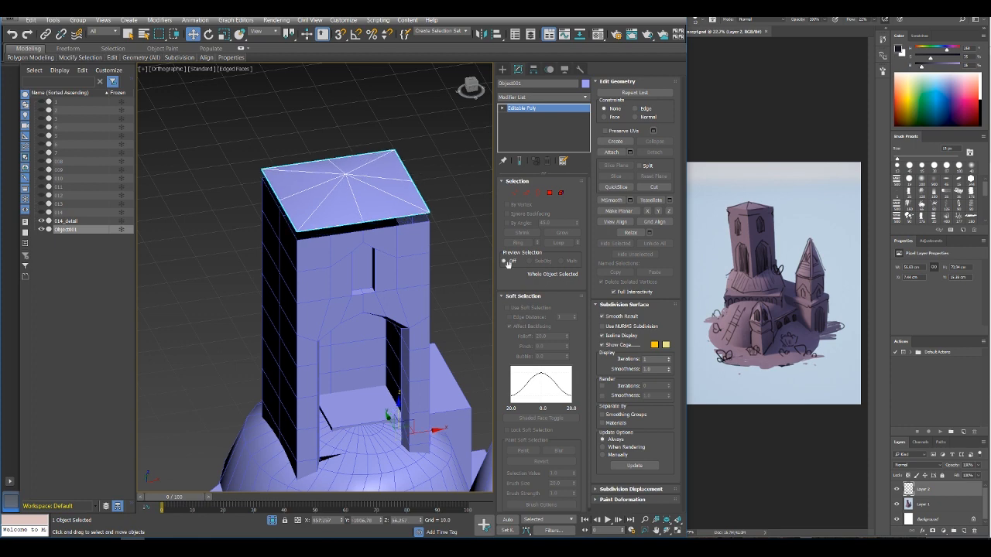
Step: Extend the roof's open border down to the tower walls to form a rim, and adjust the border's scale
left_click(539, 192)
left_click(406, 217)
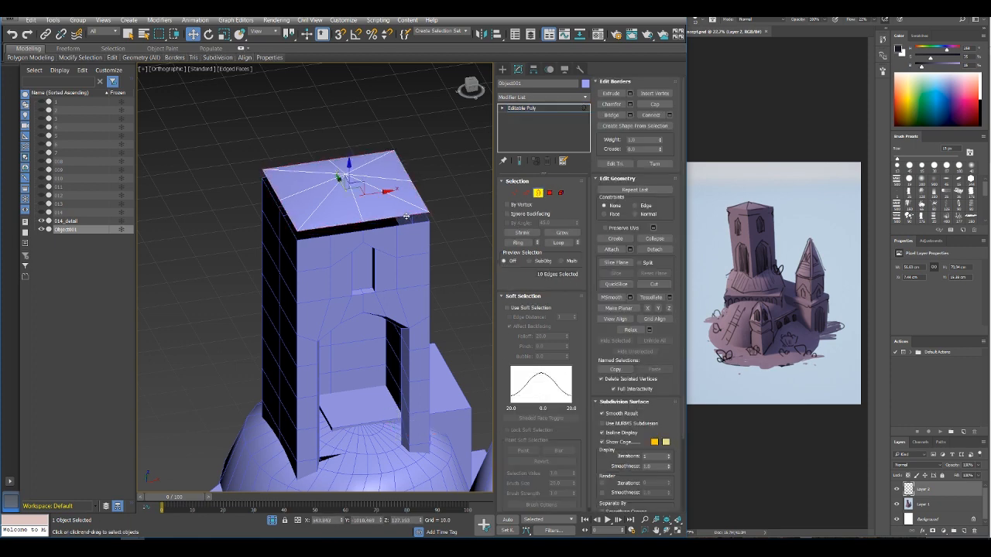
left_click_drag(349, 172, 355, 179)
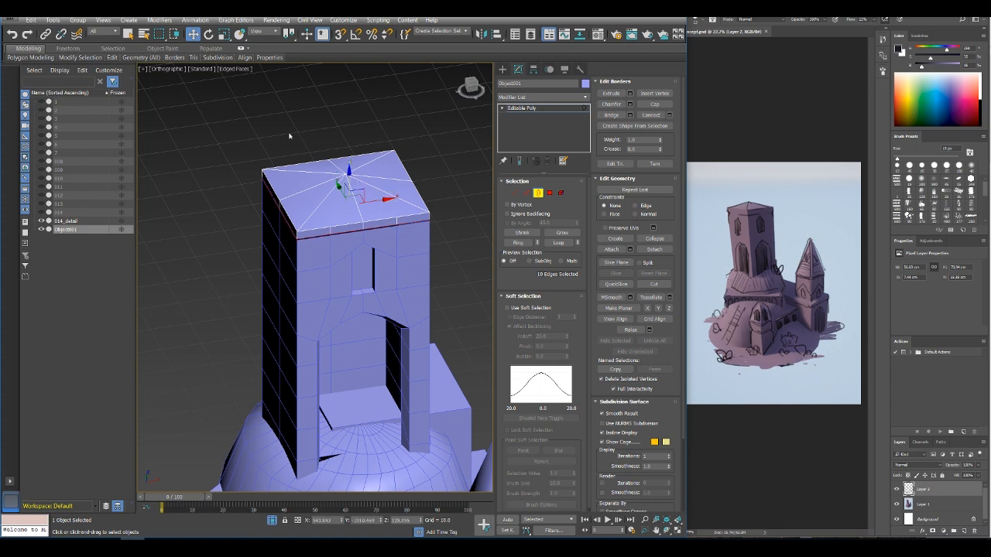
left_click(225, 35)
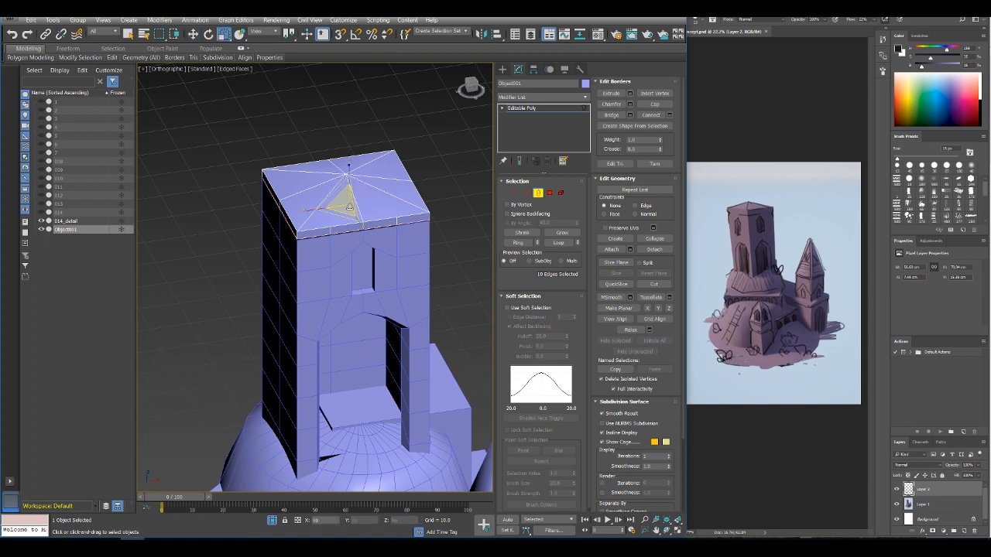
left_click(196, 34)
middle_click_drag(332, 220, 349, 175, "alt")
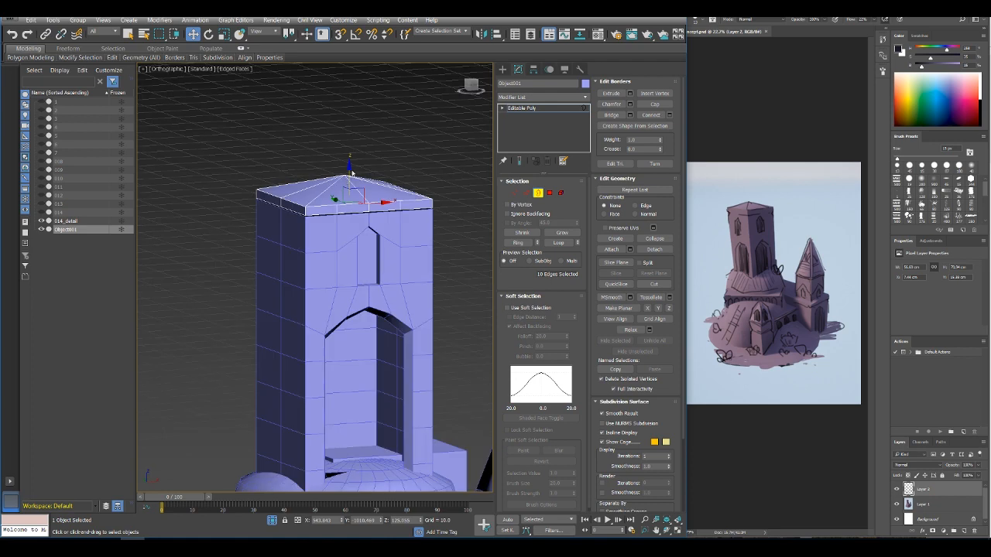
Step: Raise the tower roof a little more so a narrow gap separates its rim from the walls
mouse_move(350, 175)
left_mouse_down()
mouse_move(354, 184)
mouse_move(350, 164)
left_mouse_up()
left_click(562, 193)
left_click(382, 192)
middle_click_drag(360, 190, 317, 213, "alt")
scroll(364, 203, "down", 3)
middle_click_drag(318, 213, 322, 182)
scroll(321, 182, "up", 3)
left_click(562, 194)
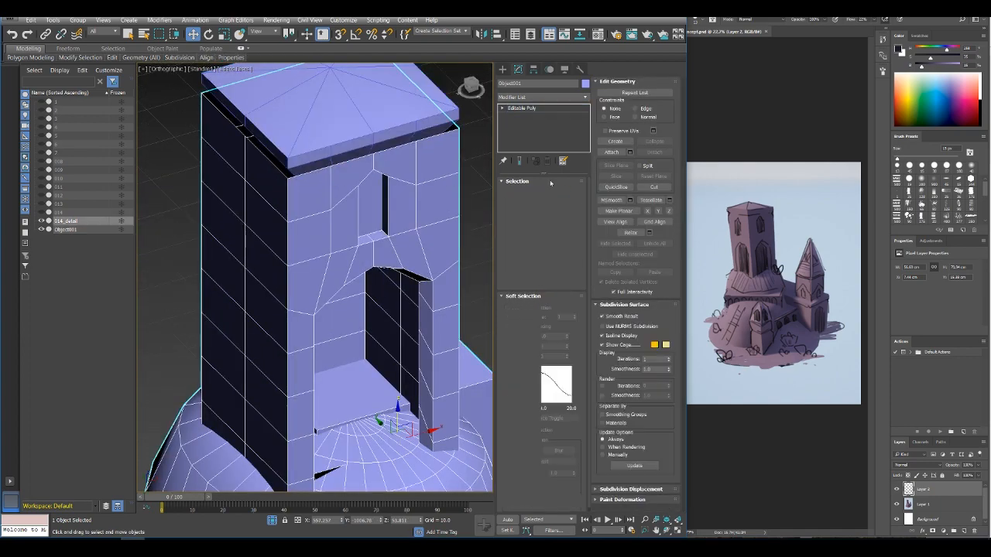
Step: Extend the tower walls' open top border by scaling it inward beneath the roof
left_click(549, 192)
left_click(538, 193)
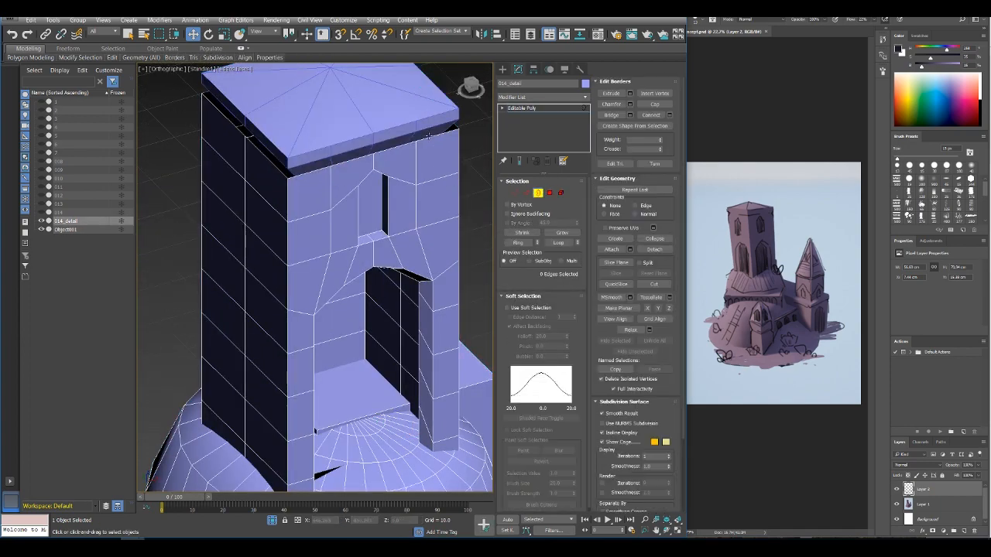
left_click(428, 136)
left_click(223, 35)
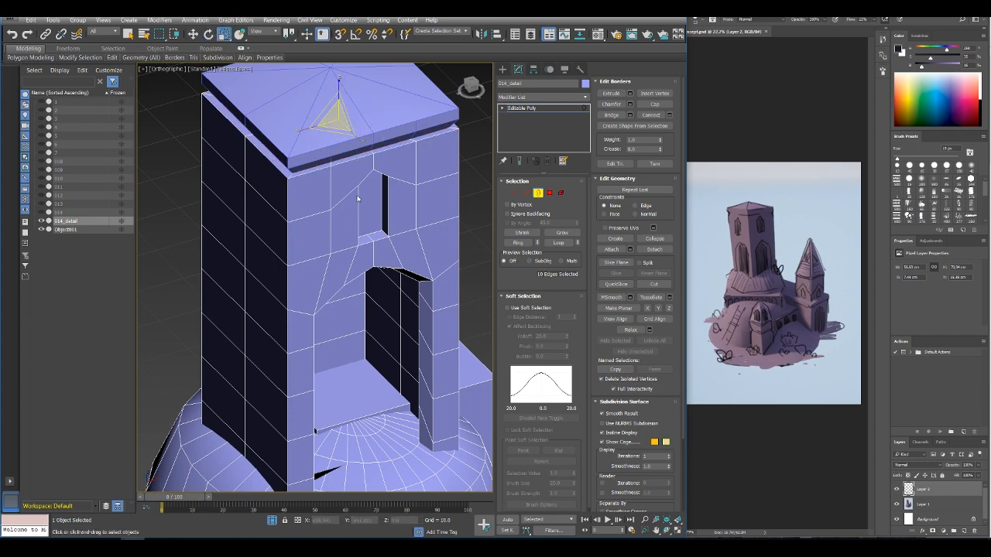
scroll(357, 200, "down", 5)
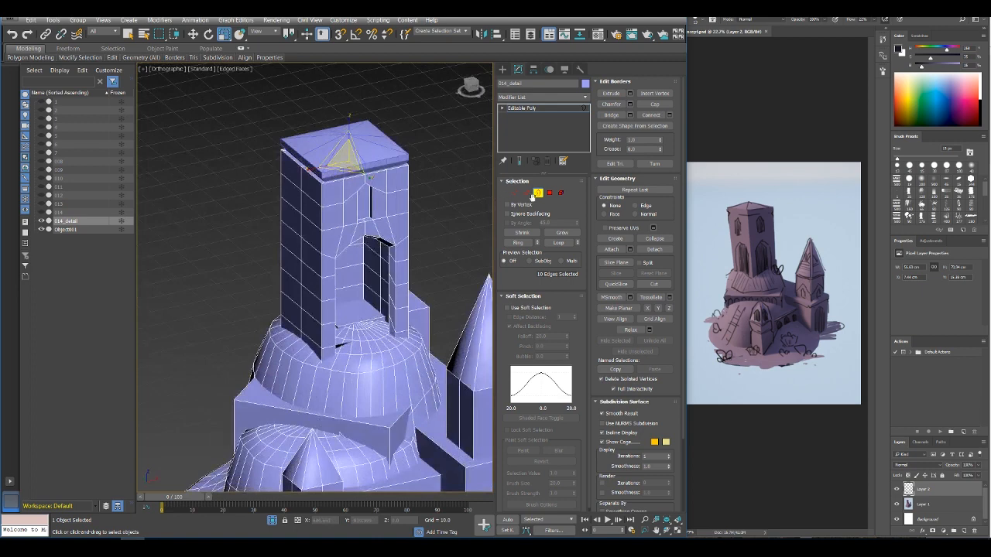
Step: Attach the separate roof object to the castle mesh
left_click(538, 194)
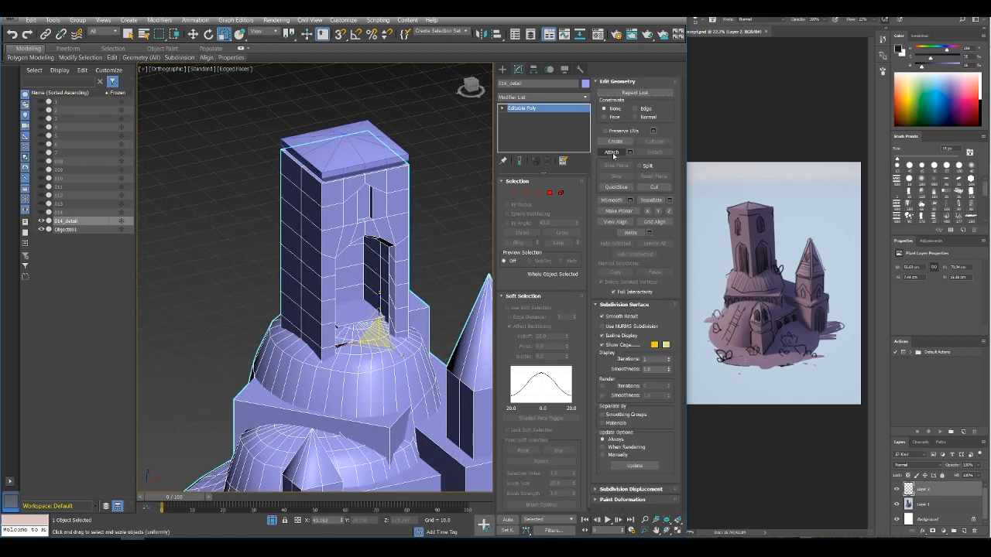
left_click(613, 152)
left_click(349, 151)
key("w")
middle_click_drag(362, 158, 366, 189)
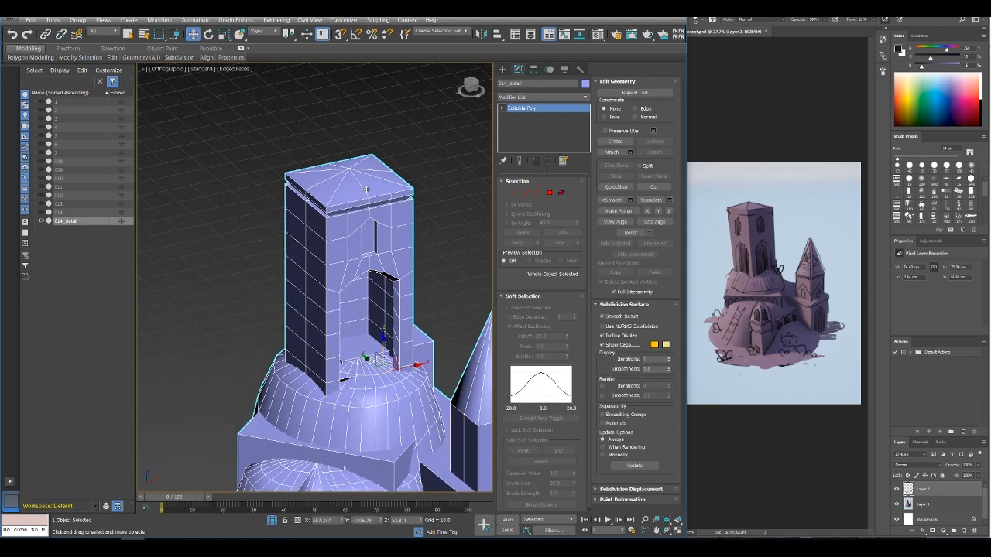
Step: Raise the center vertex of the tall tower's roof to make its peak steeper
left_click(515, 193)
left_click(353, 167)
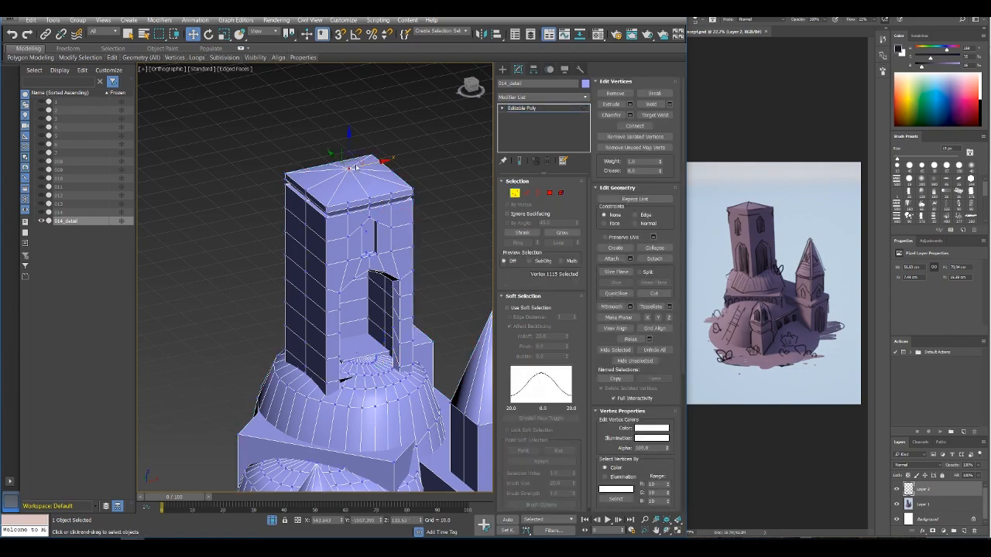
left_click_drag(348, 143, 349, 138)
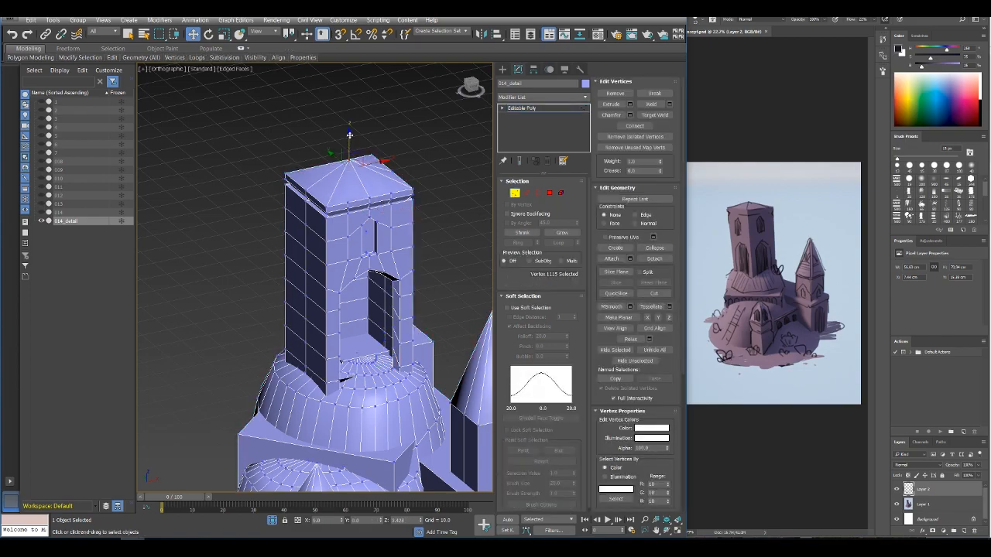
middle_click_drag(349, 135, 370, 230, "alt")
Step: Connect the sloping edges of the small front turret's cone roof with one edge loop
scroll(332, 271, "up", 5)
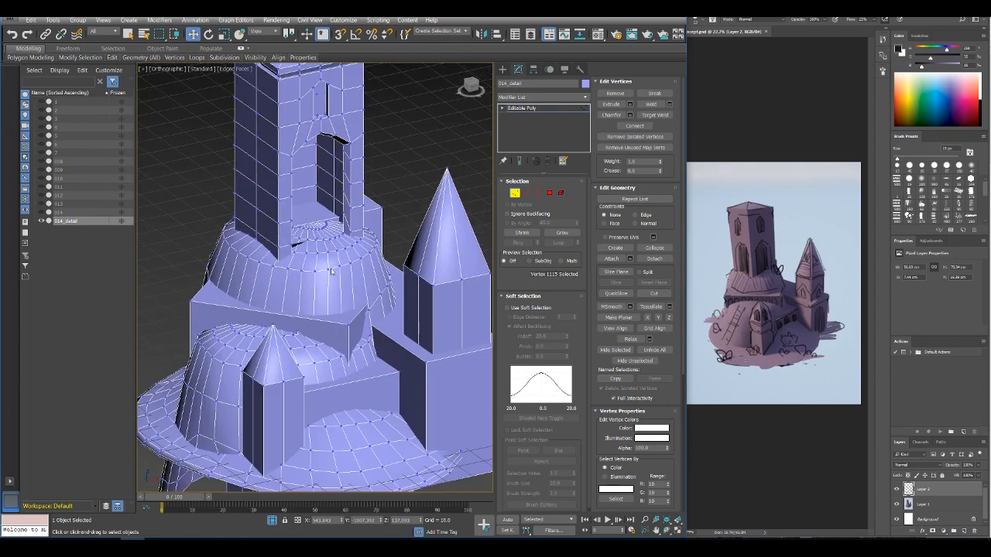
middle_click_drag(332, 271, 374, 236, "alt")
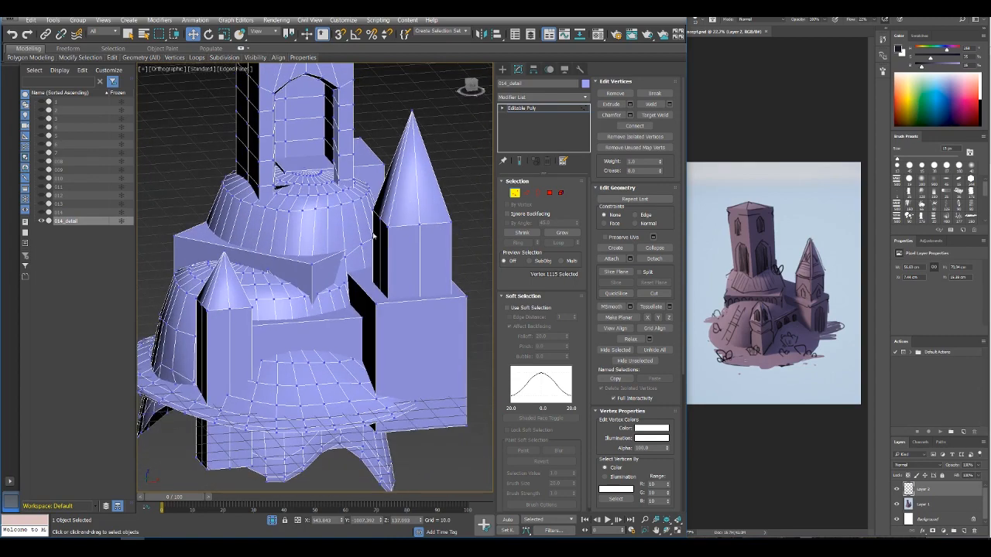
middle_click_drag(238, 284, 194, 216)
left_click(529, 195)
left_click_drag(195, 216, 270, 215)
middle_click_drag(270, 215, 265, 240, "alt")
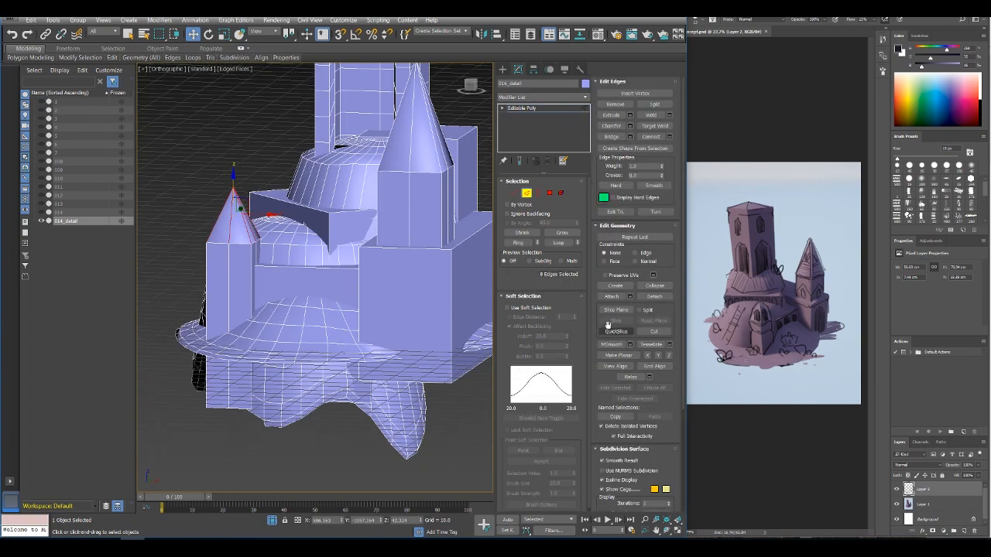
left_click(670, 136)
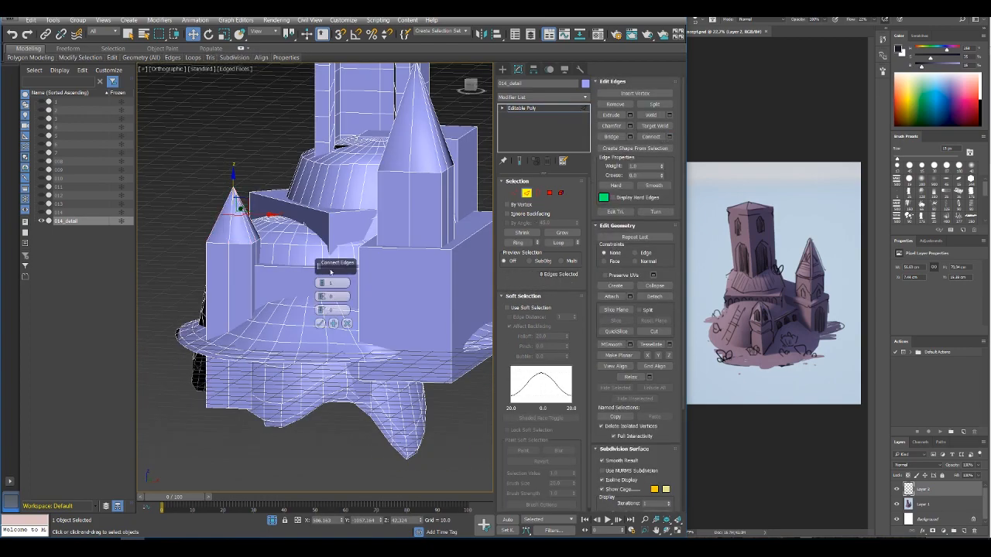
left_click(322, 323)
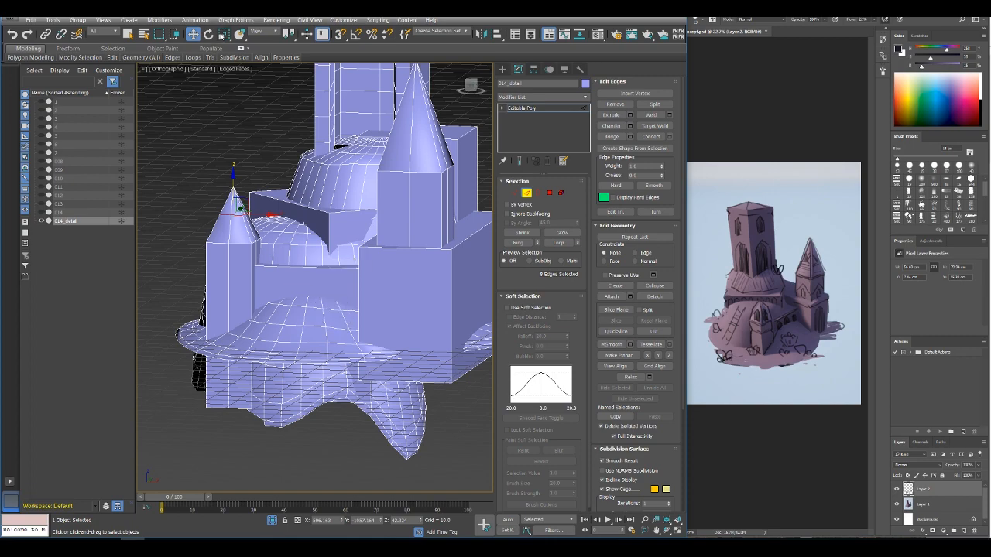
Step: Scale the cone roof's new edge loop outward to give the roof a rounded profile
key("r")
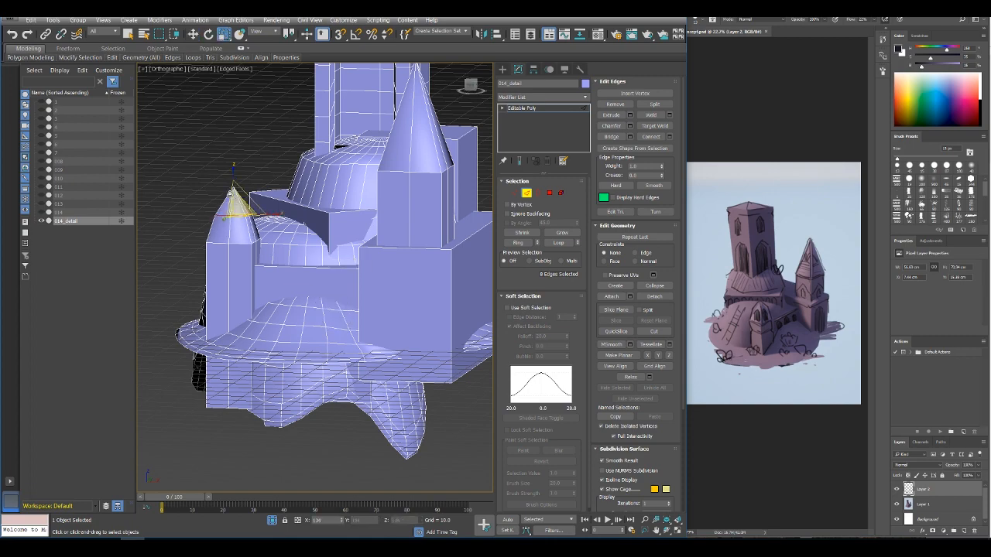
scroll(230, 193, "down", 3)
middle_click_drag(233, 195, 342, 184, "alt")
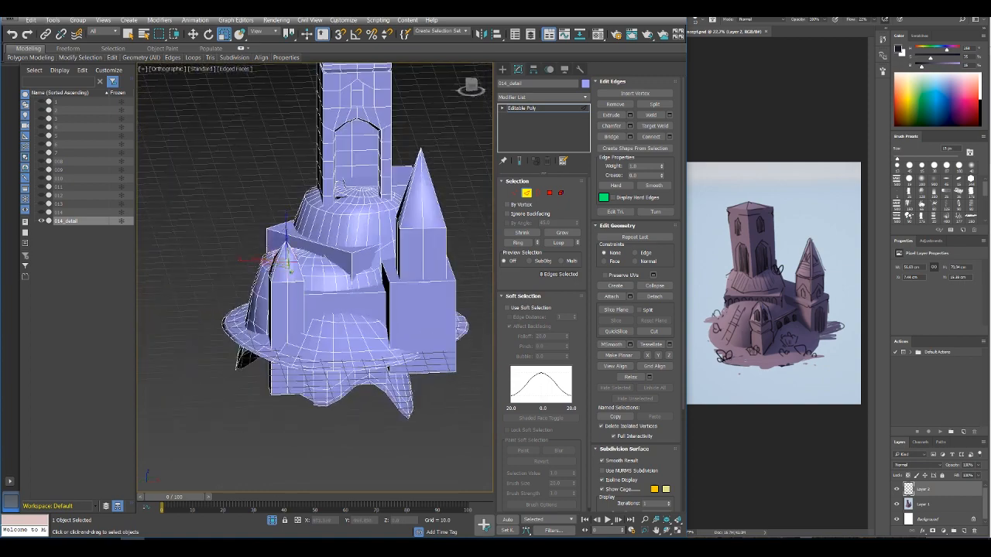
scroll(271, 261, "up", 5)
Step: Connect the small turret's vertical wall edges with one horizontal loop, sliding it up toward the roof
left_click(322, 289)
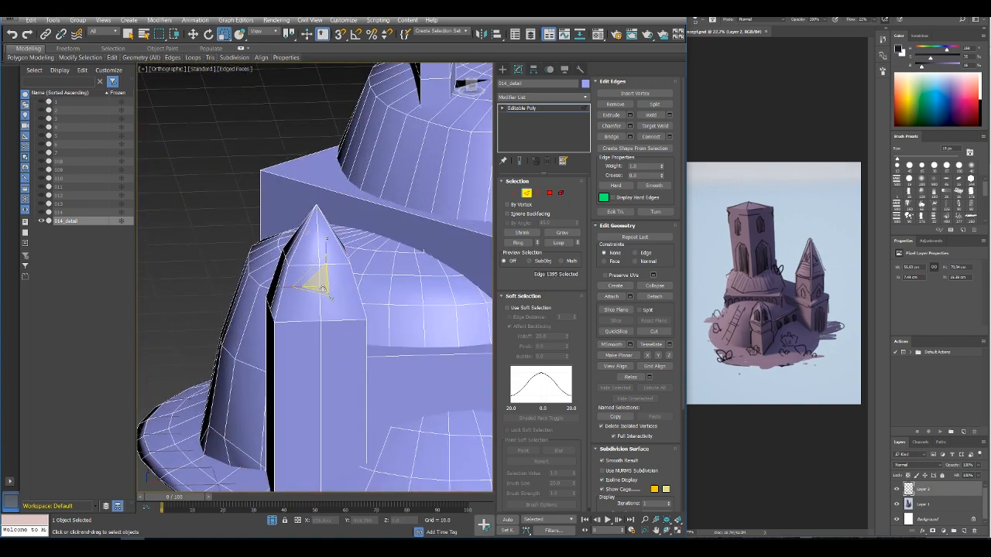
middle_click_drag(315, 316, 287, 263, "alt")
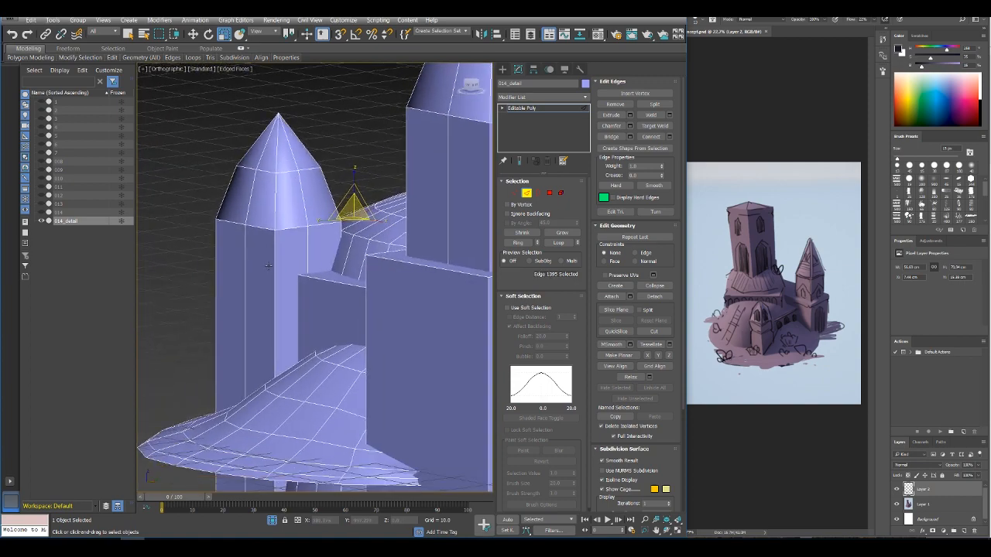
left_click(275, 268)
left_click(515, 243)
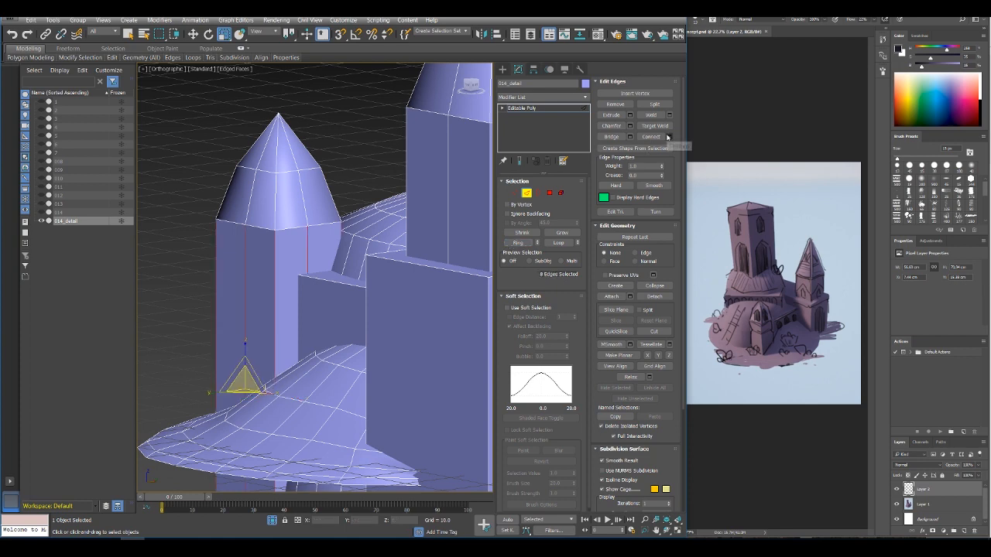
left_click(669, 136)
middle_click_drag(283, 296, 324, 309, "alt")
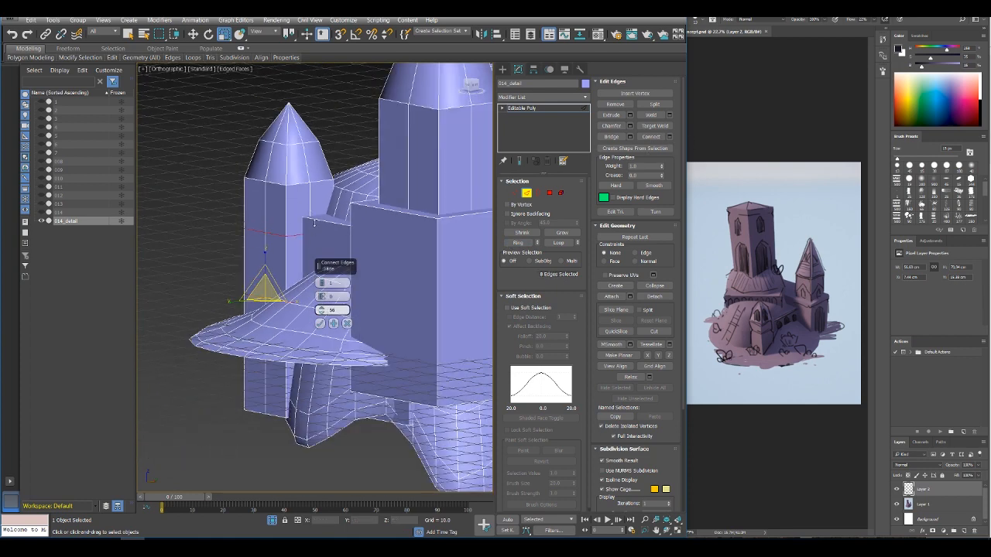
left_click(320, 324)
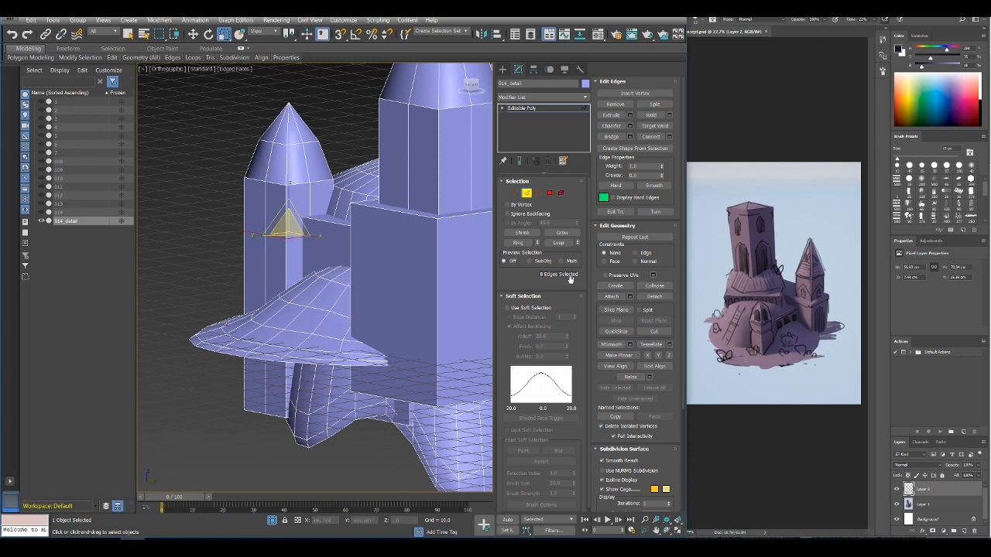
Step: Chamfer the small turret's horizontal wall loop with 2 segments
left_click(630, 126)
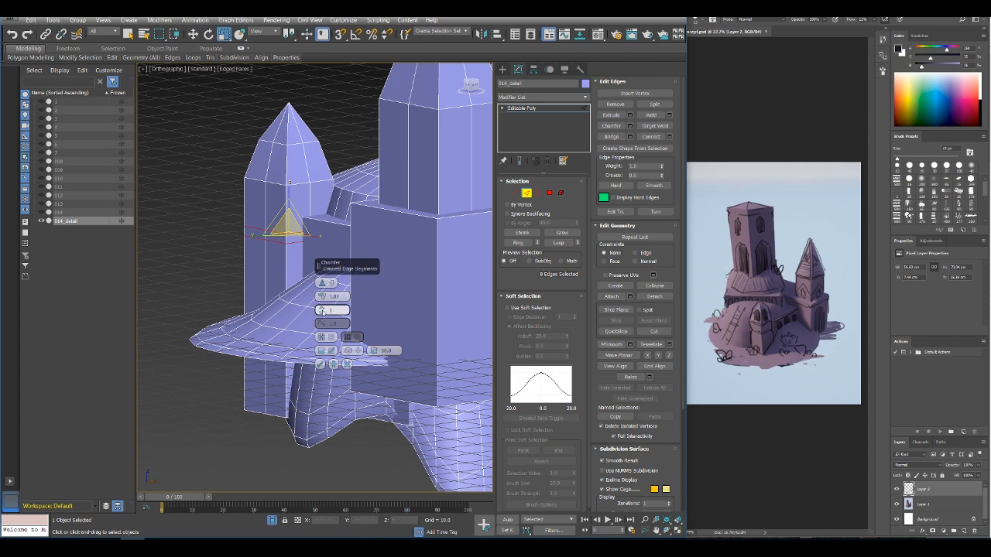
left_click(323, 310)
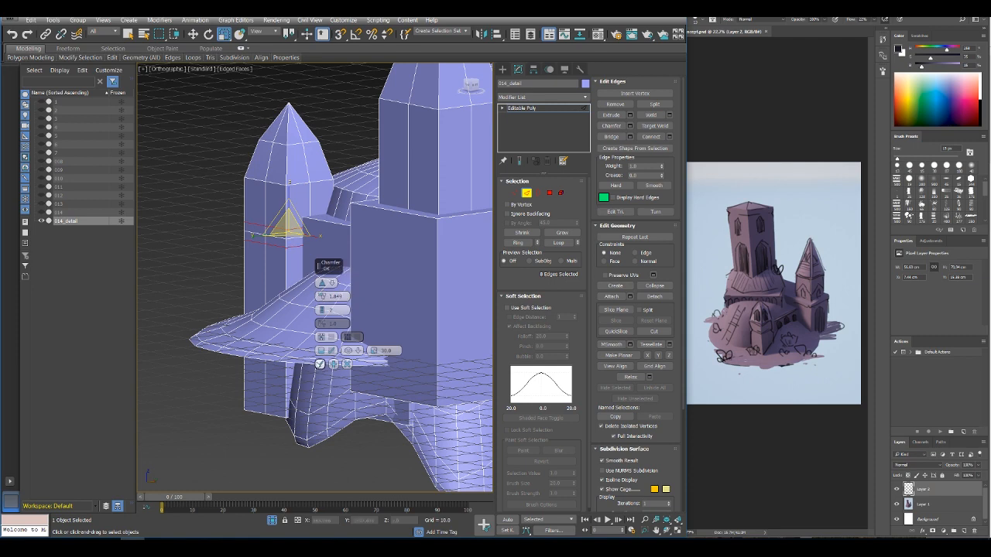
left_click(320, 364)
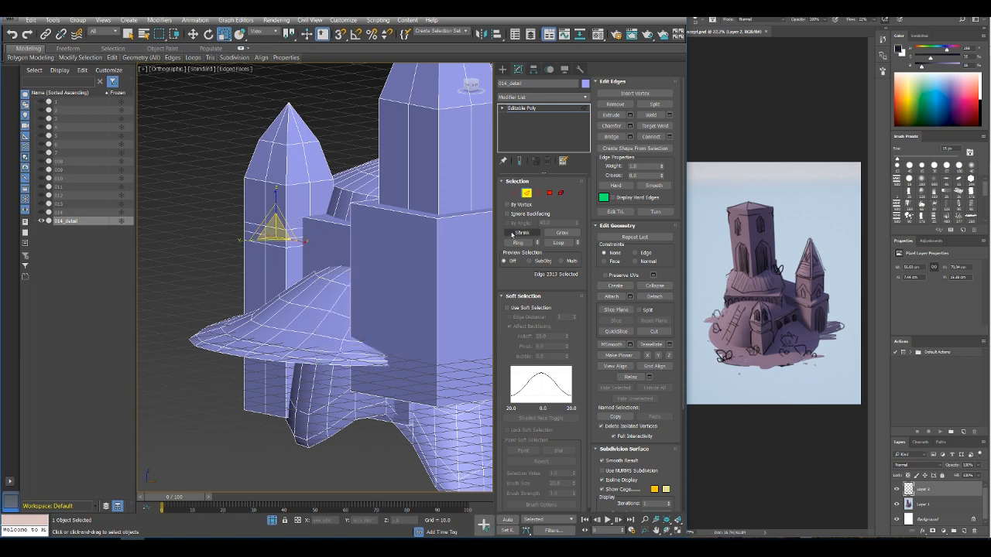
Step: Scale the middle edge loop of the turret's chamfered band inward to form a groove around the wall
left_click(558, 242)
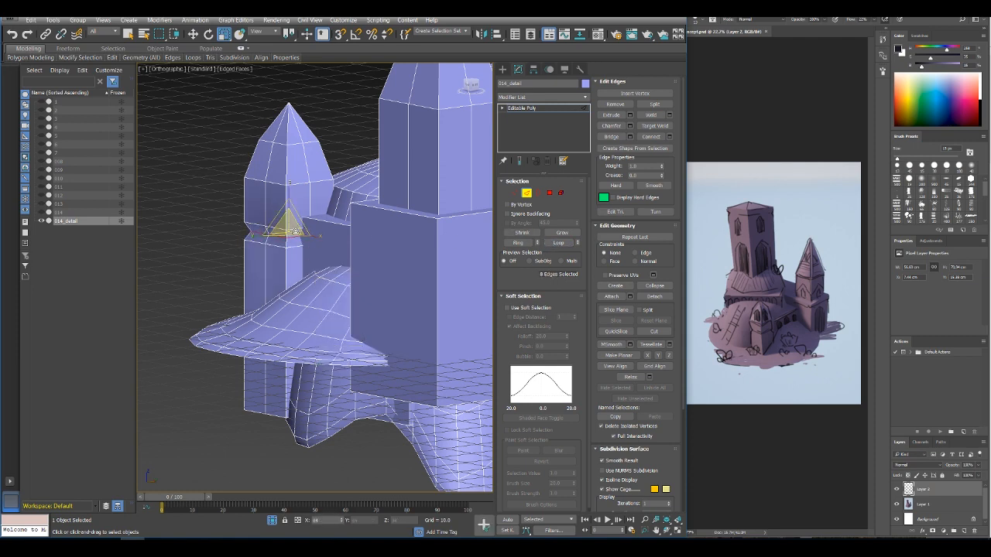
scroll(298, 232, "down", 5)
middle_click_drag(298, 232, 314, 232, "alt")
middle_click_drag(315, 233, 324, 276)
middle_click_drag(324, 276, 334, 298, "alt")
scroll(296, 277, "up", 5)
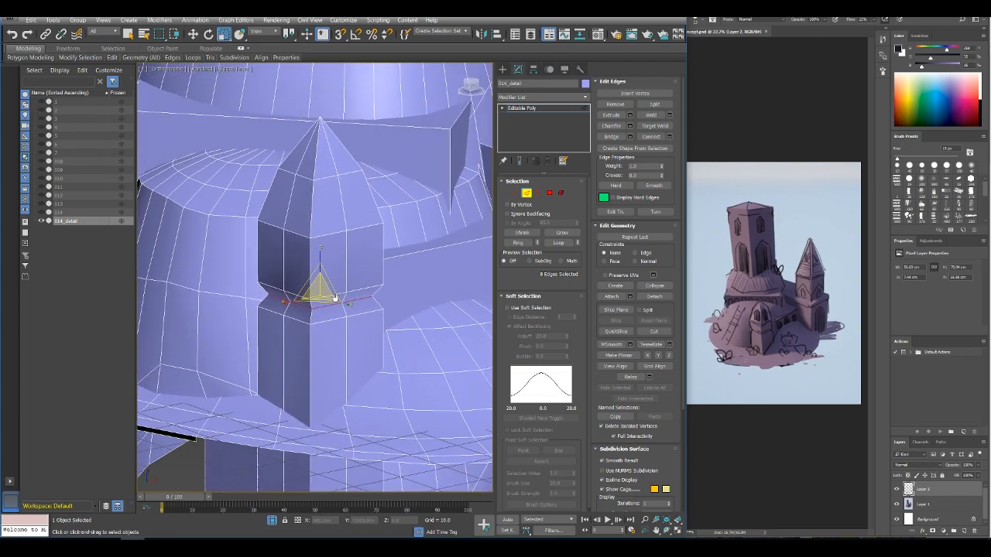
left_click(343, 215)
middle_click_drag(376, 244, 326, 240, "alt")
scroll(357, 250, "down", 3)
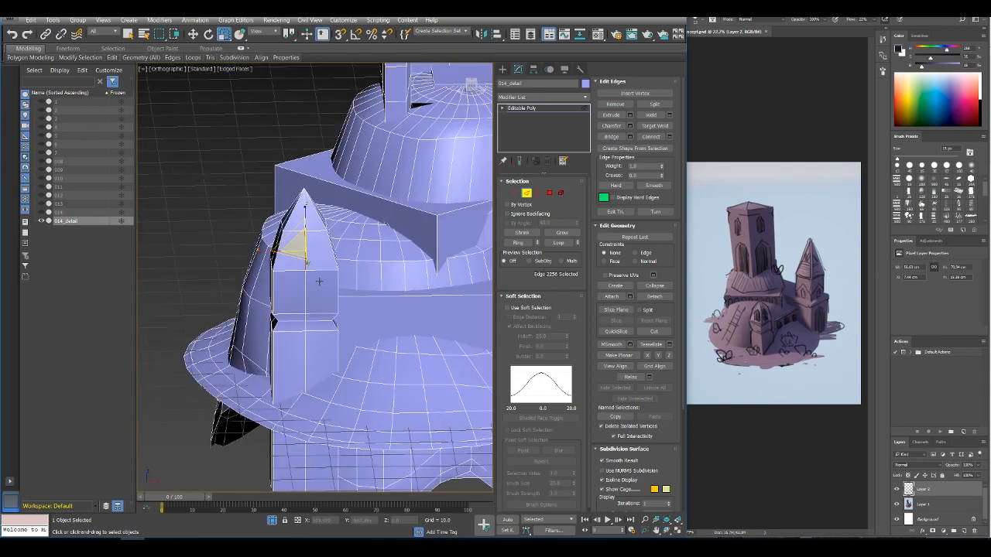
middle_click_drag(319, 281, 299, 262, "alt")
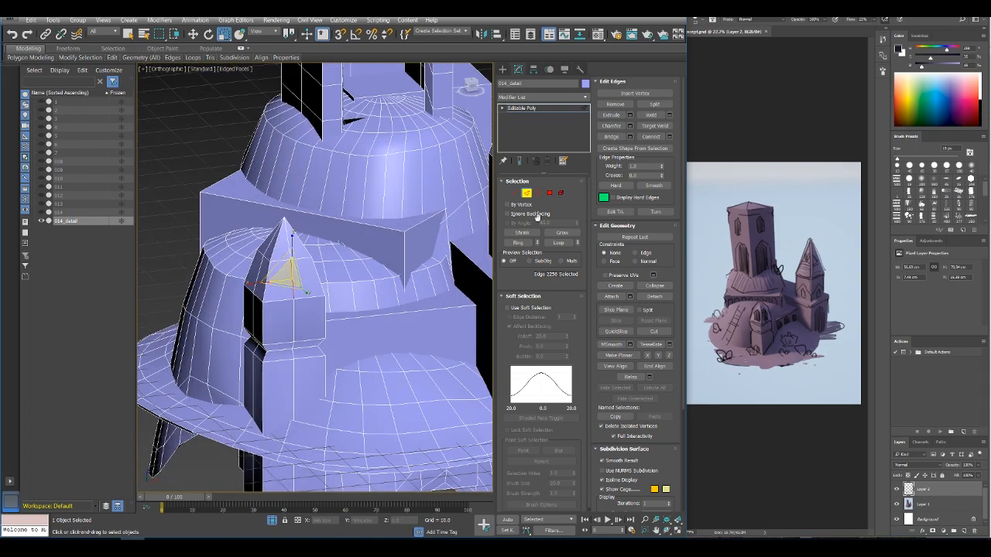
left_click(549, 193)
left_click(280, 246)
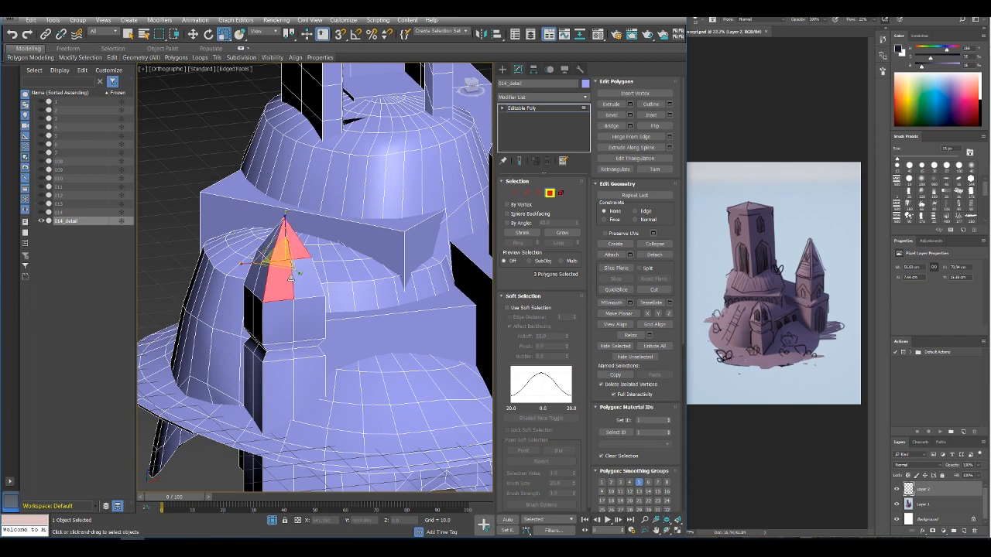
middle_click_drag(300, 279, 340, 279, "alt")
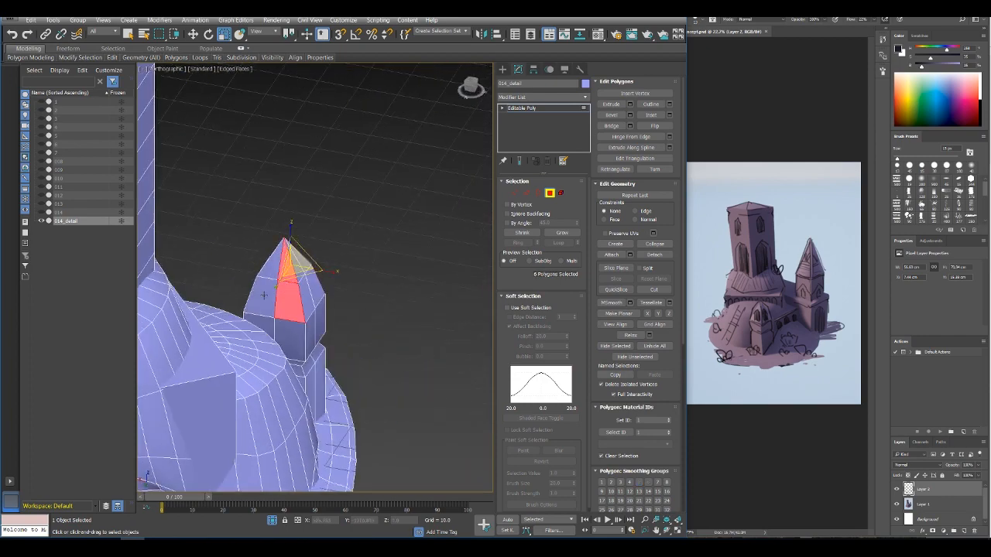
key("Delete")
middle_click_drag(275, 273, 348, 309, "alt")
left_click(538, 193)
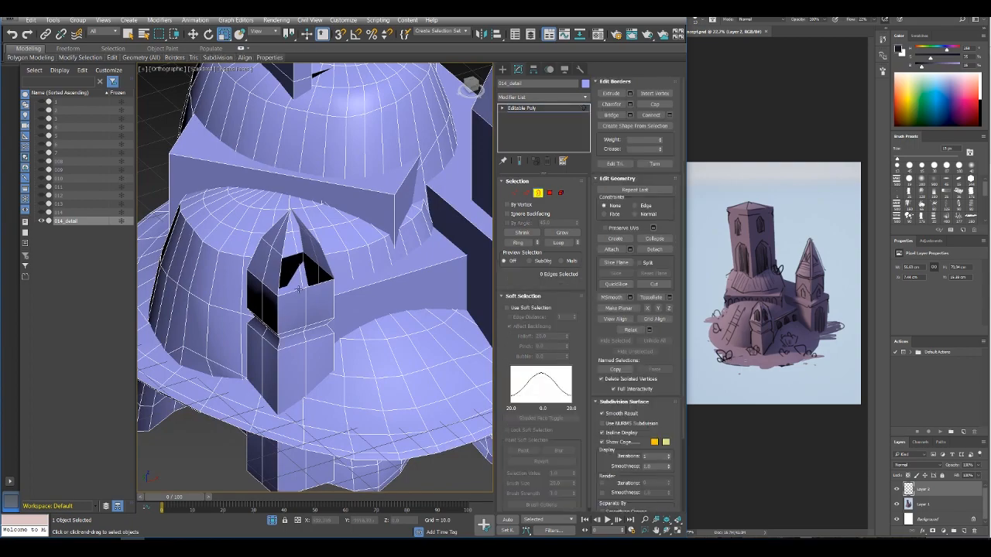
left_click(300, 288)
middle_click_drag(300, 288, 352, 283, "alt")
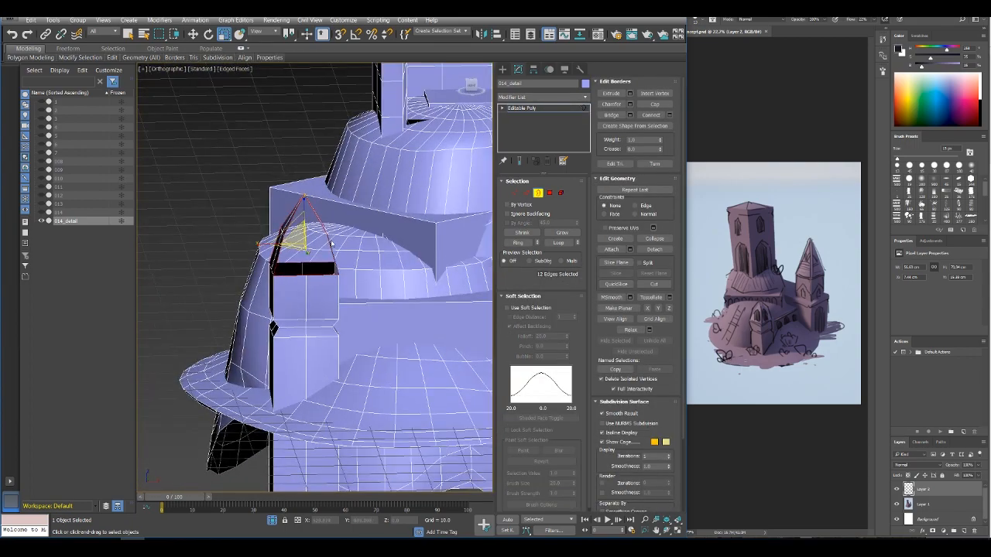
key("alt+p")
Step: Delete the four polygons on one side of the turret roof and scale-extrude the opening's border inward into a frame
left_click(549, 194)
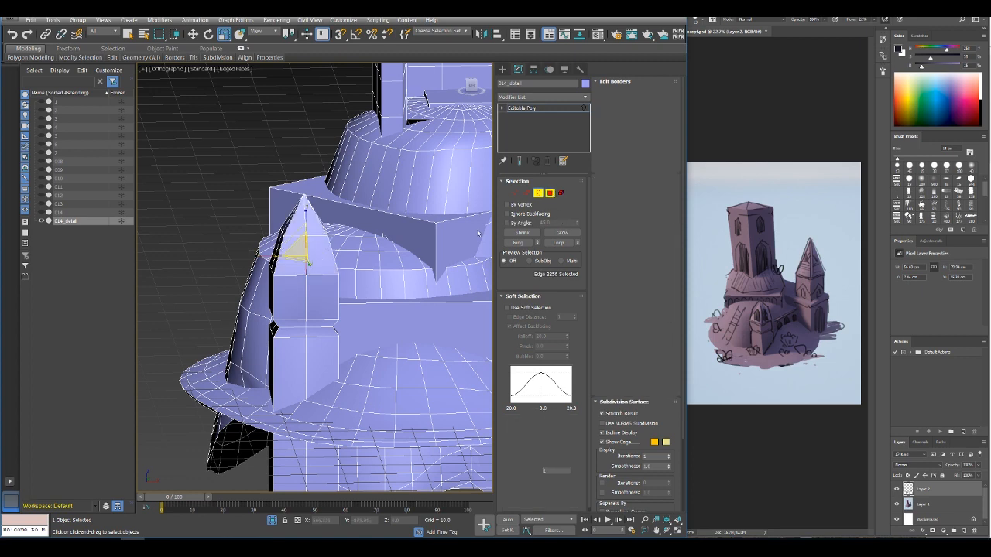
left_click(319, 250)
left_click(312, 228, "ctrl")
left_click(298, 227, "ctrl")
left_click(295, 251, "ctrl")
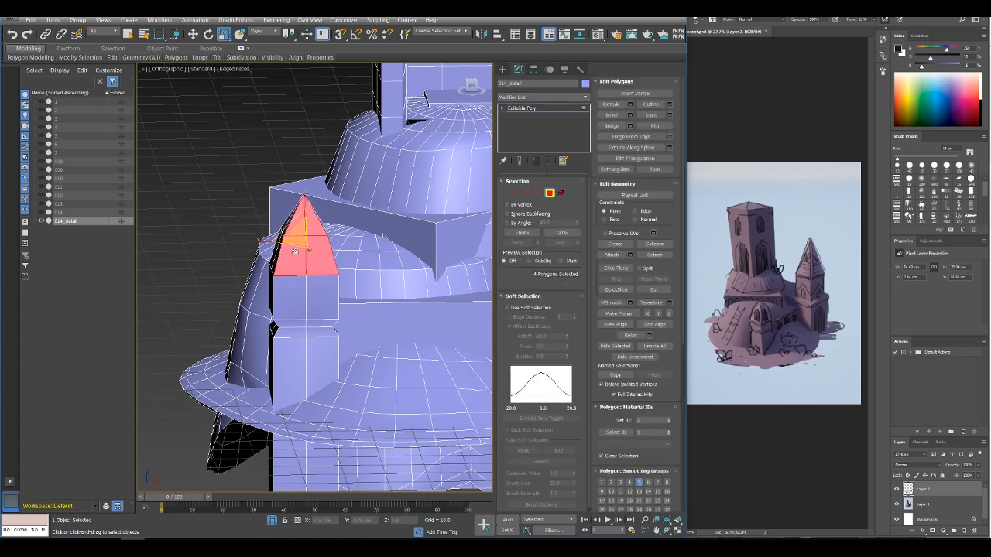
key("Delete")
left_click(321, 274)
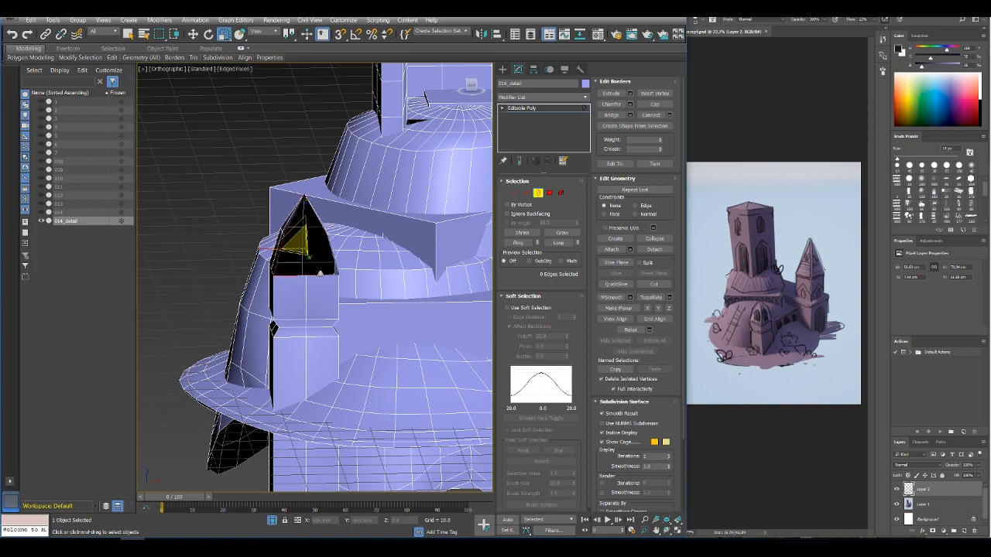
left_click_drag(298, 247, 312, 259, "shift")
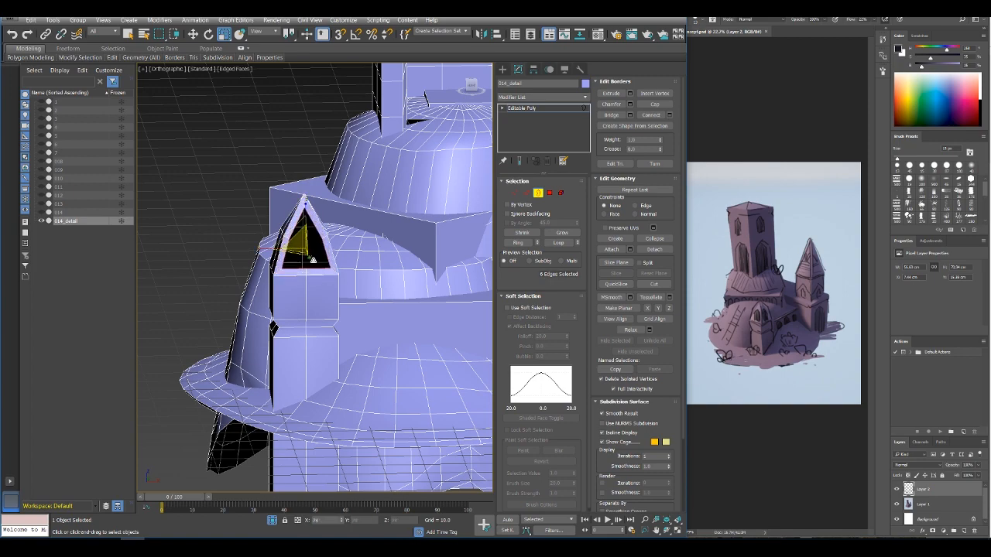
Step: Cut out a second side of the turret roof by deleting its four polygons and scale-extruding the border inward
middle_click_drag(312, 259, 427, 279, "alt")
left_click(550, 193)
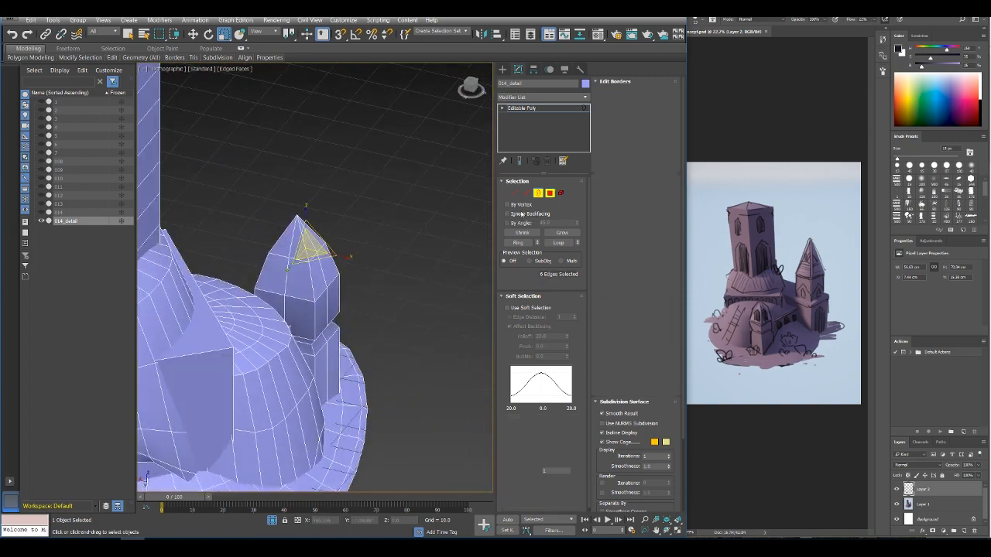
left_click(299, 271)
left_click(282, 263, "ctrl")
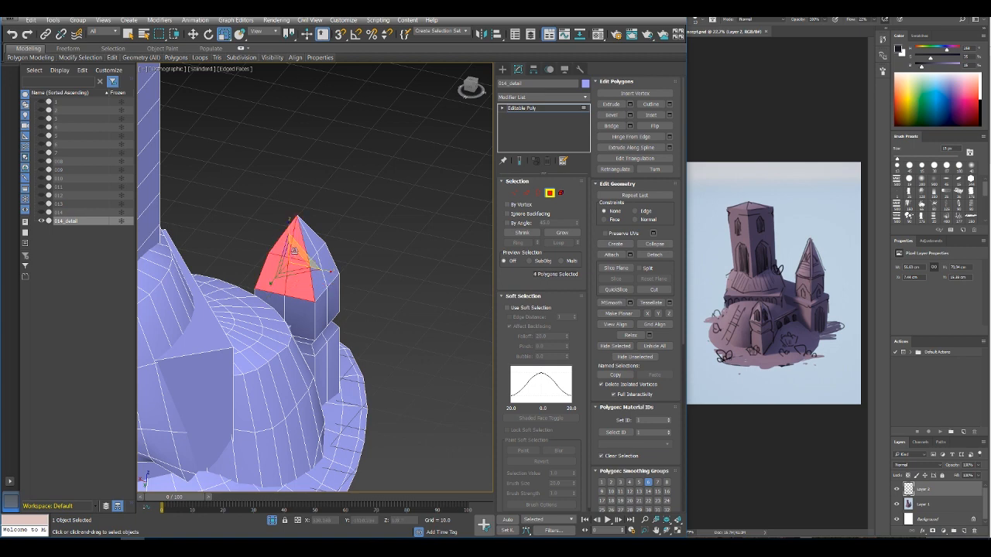
key("Delete")
left_click(538, 195)
left_click(295, 298)
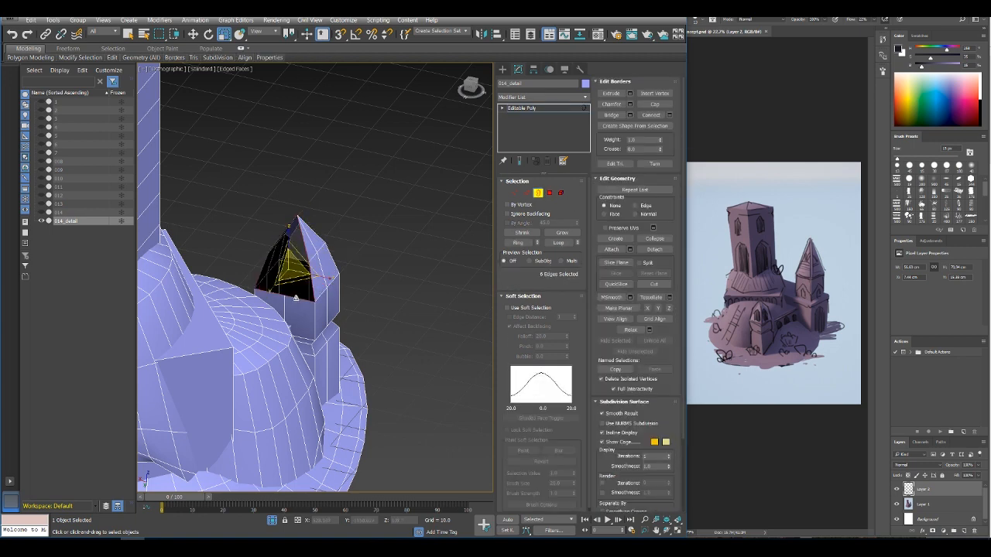
key("alt+p")
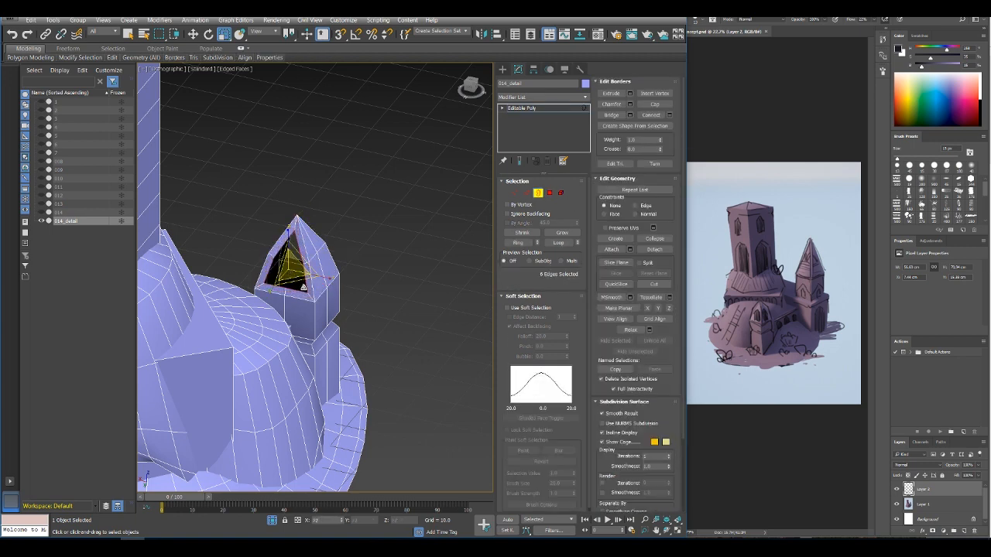
Step: Open the third side of the turret roof by deleting its polygons, and scale-extrude the border inward as a frame
left_click(550, 193)
left_click(325, 259)
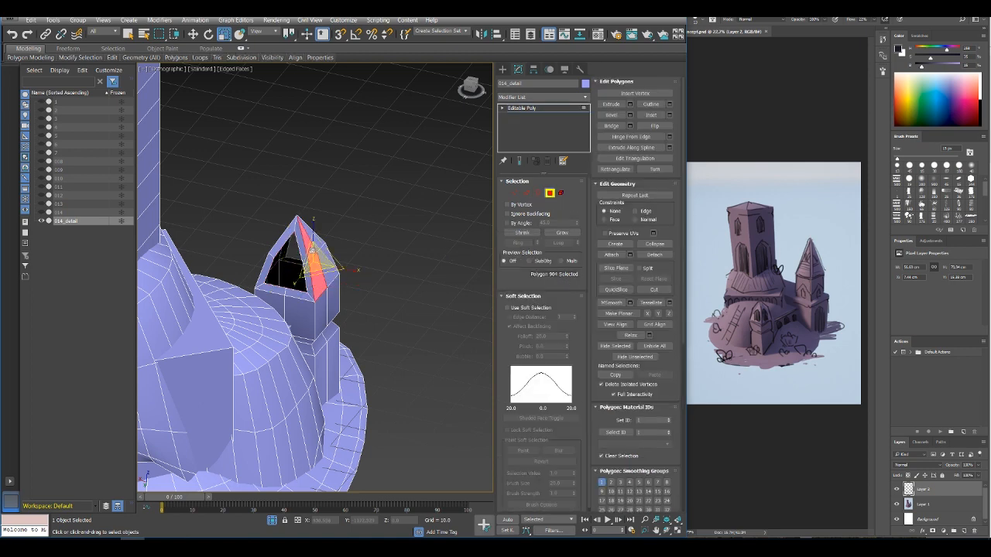
left_click(309, 233, "ctrl")
left_click(323, 256, "ctrl")
key("Delete")
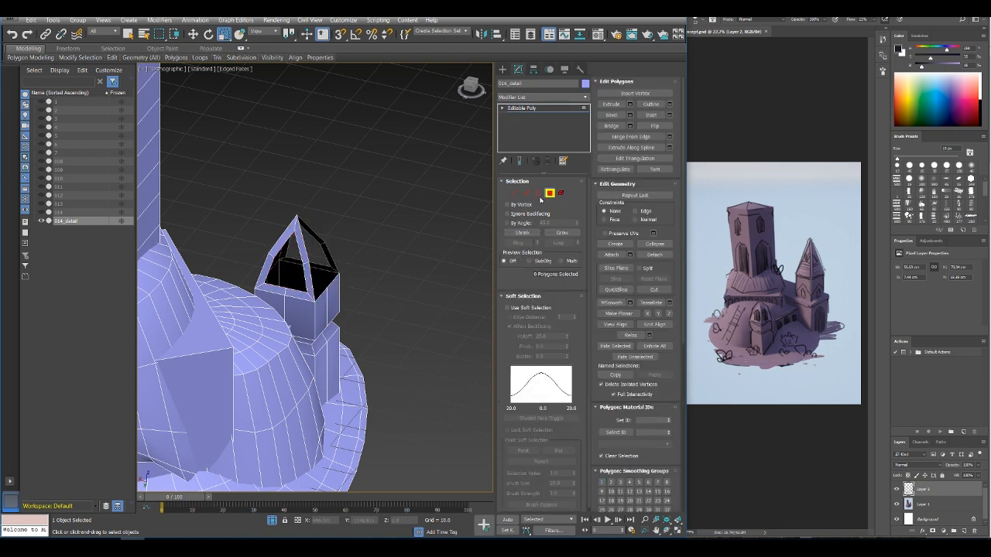
left_click(538, 193)
left_click(325, 271)
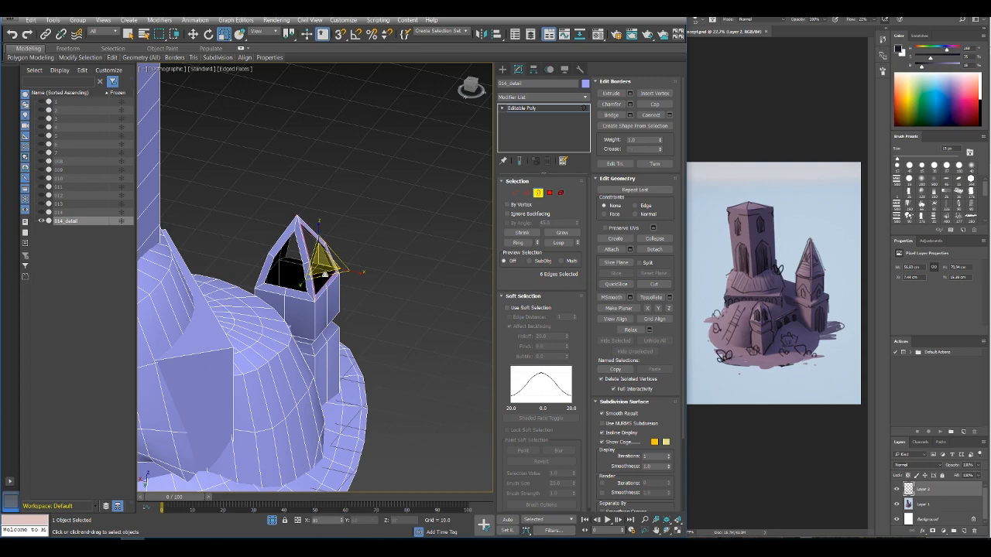
Step: Delete the polygons on the turret roof's fourth side and scale-extrude that opening's border inward to match the other frames
middle_click_drag(336, 287, 232, 275, "alt")
left_click(550, 192)
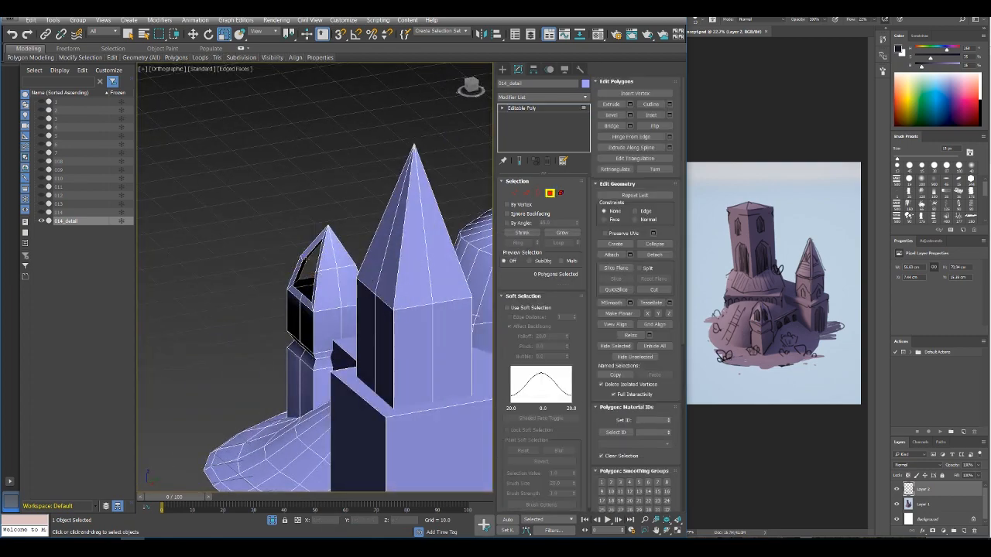
left_click(341, 259)
key("Delete")
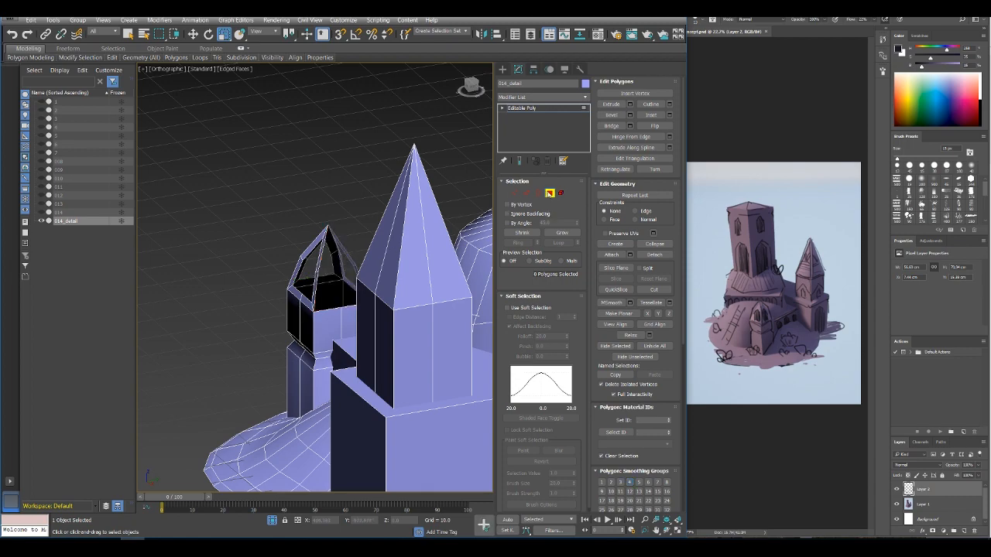
key("3")
left_click(341, 259)
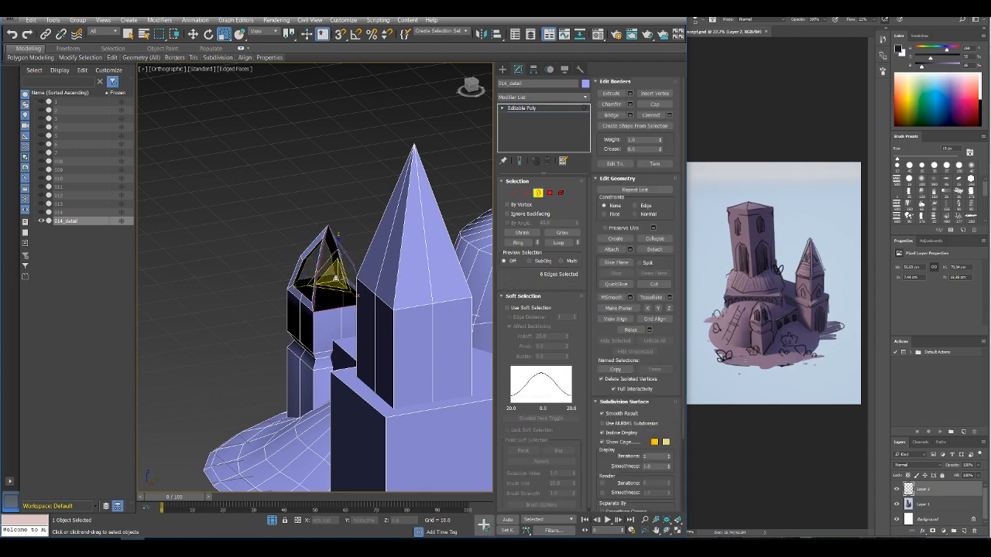
middle_click_drag(336, 278, 297, 288, "alt")
scroll(297, 288, "up", 3)
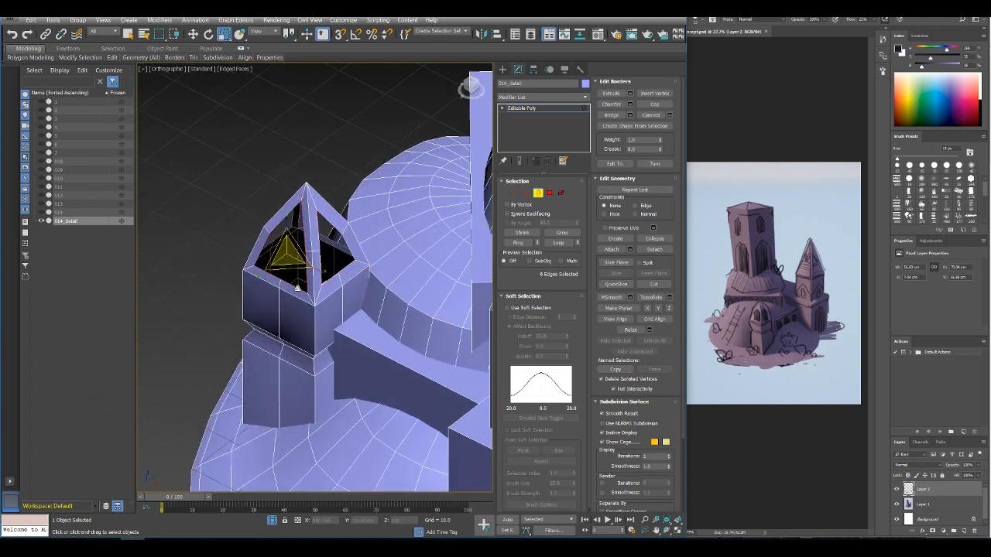
Step: Scale the inner borders of two of the turret roof's openings slightly smaller
left_click_drag(290, 256, 295, 259)
middle_click_drag(294, 262, 242, 307, "alt")
left_click(261, 294)
left_click(220, 307)
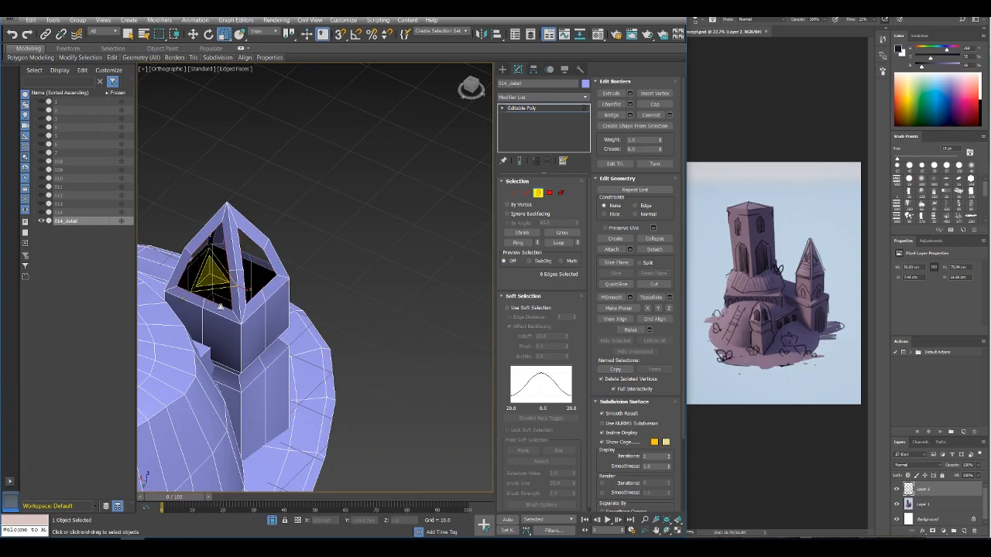
left_click_drag(216, 276, 218, 282)
middle_click_drag(218, 282, 403, 233, "alt")
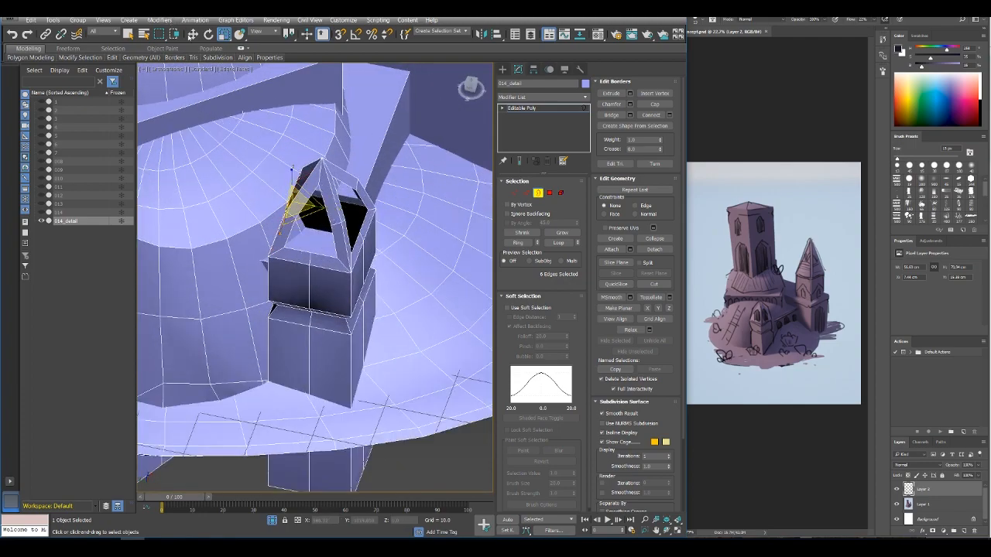
Step: Extrude the borders of three roof openings toward the turret's interior by moving them, giving the frames thickness
key("w")
middle_click_drag(311, 203, 319, 234, "alt")
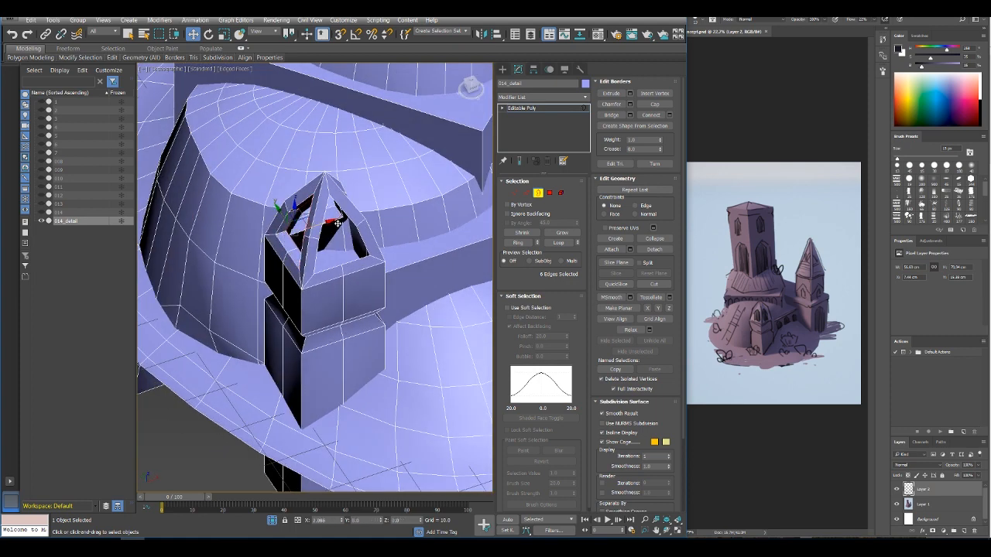
middle_click_drag(344, 254, 313, 247, "alt")
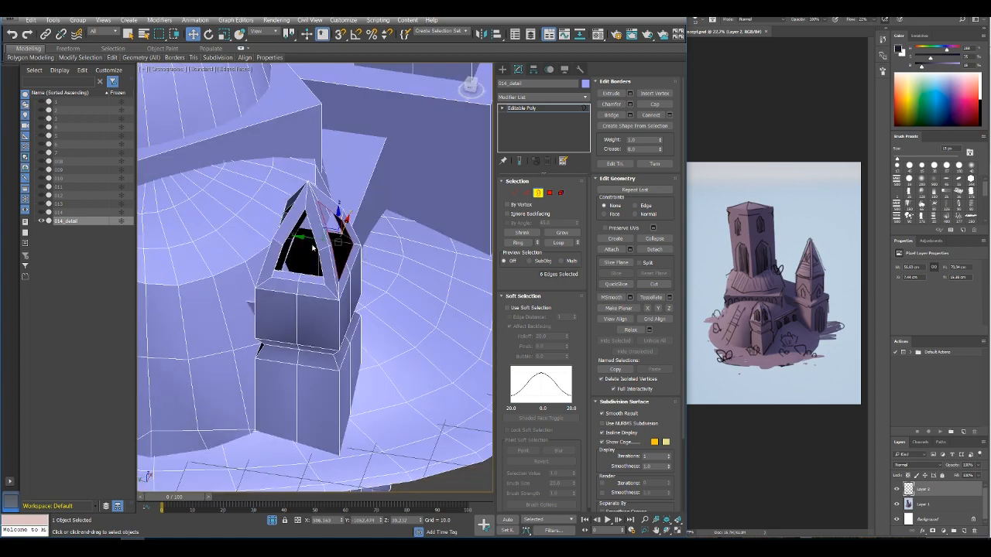
left_click_drag(311, 240, 300, 238)
middle_click_drag(301, 239, 382, 272, "alt")
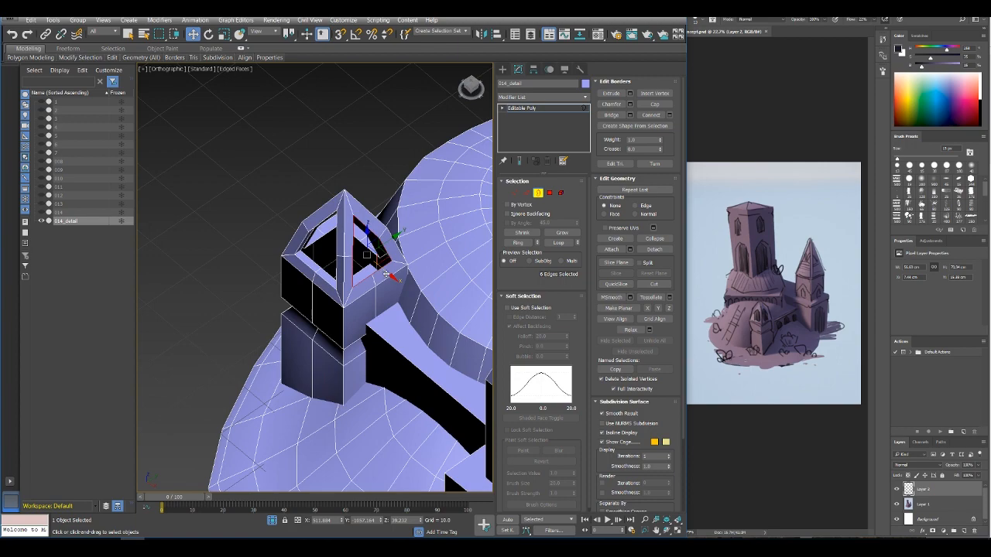
left_click_drag(386, 274, 380, 268)
Step: Extrude the remaining roof opening's border toward the turret's interior to match the other frames' thickness, and inspect the hollow roof
middle_click_drag(376, 266, 458, 254, "alt")
left_click(321, 264)
left_click(324, 261)
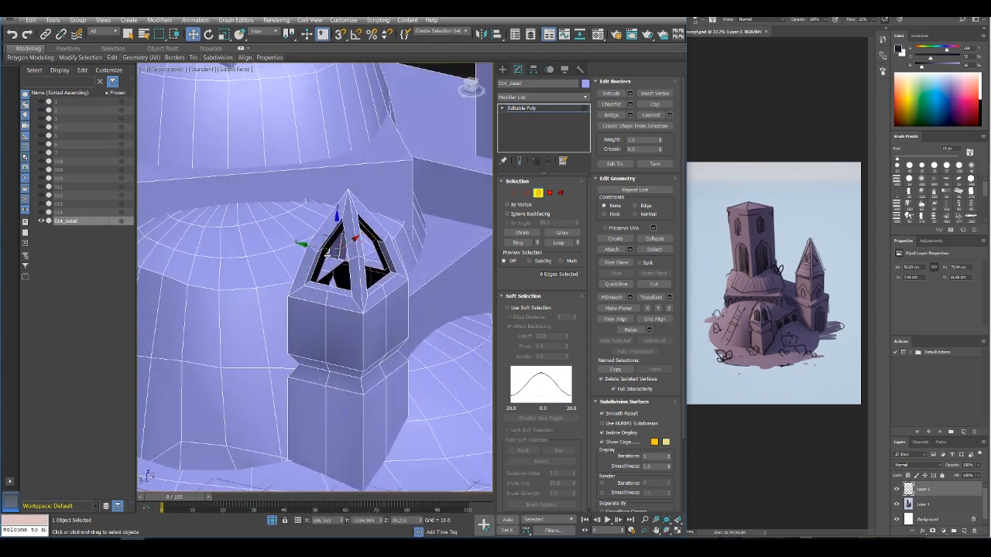
scroll(311, 246, "down", 6)
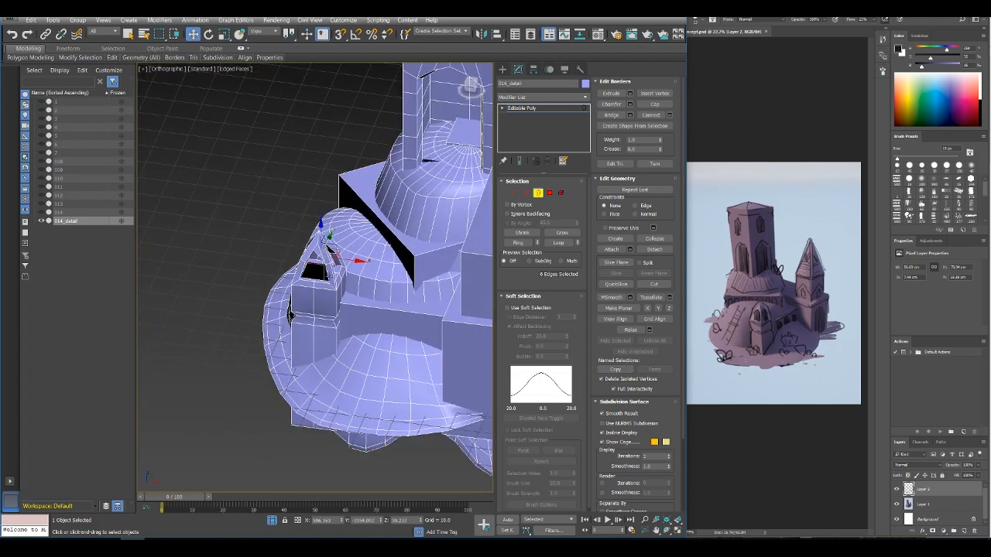
scroll(351, 285, "up", 8)
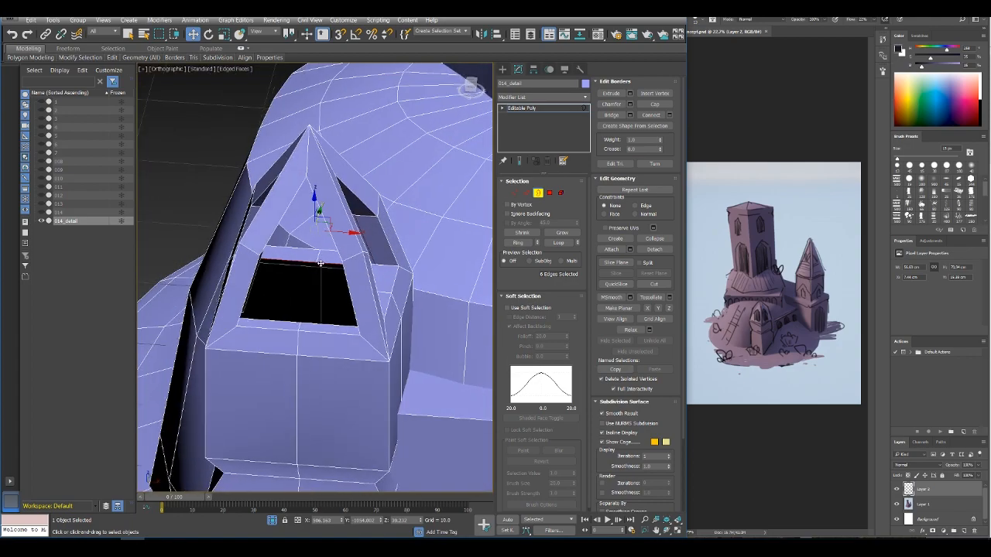
scroll(330, 245, "down", 3)
middle_click_drag(330, 269, 329, 242)
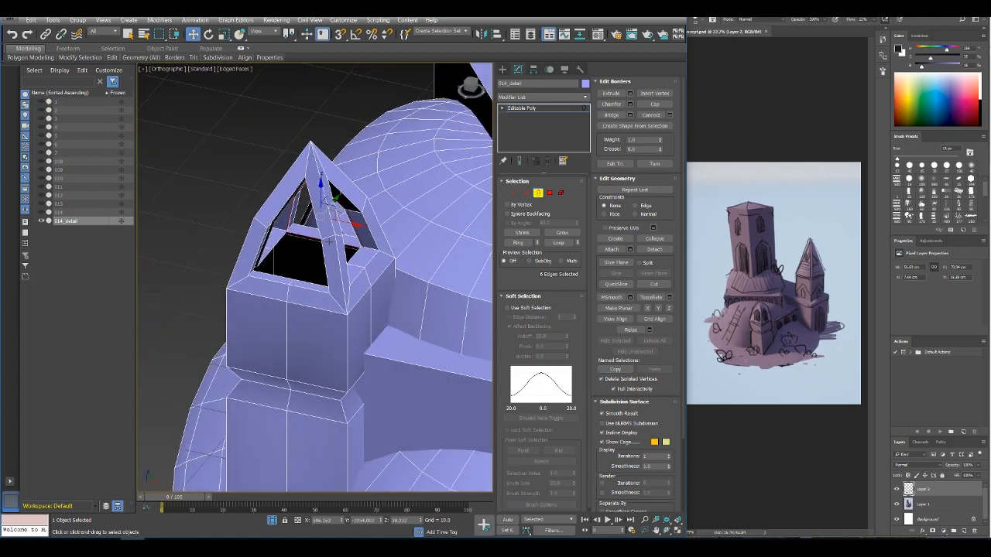
Step: Extrude the two inner bottom edges of one roof opening across the small turret's interior to form a floor under the open roof
left_click(527, 193)
left_click(334, 244)
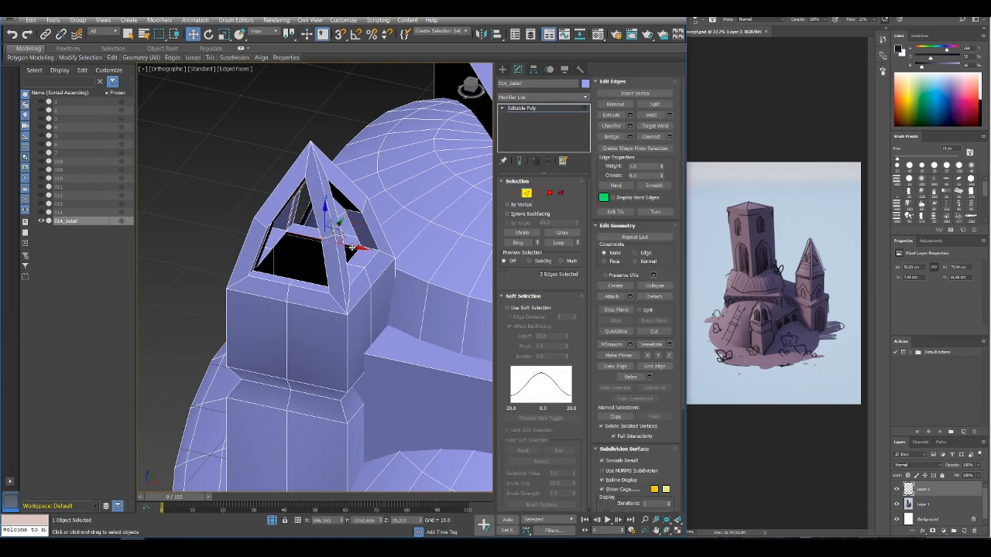
middle_click_drag(353, 248, 338, 238, "alt")
left_click_drag(343, 225, 288, 261, "shift")
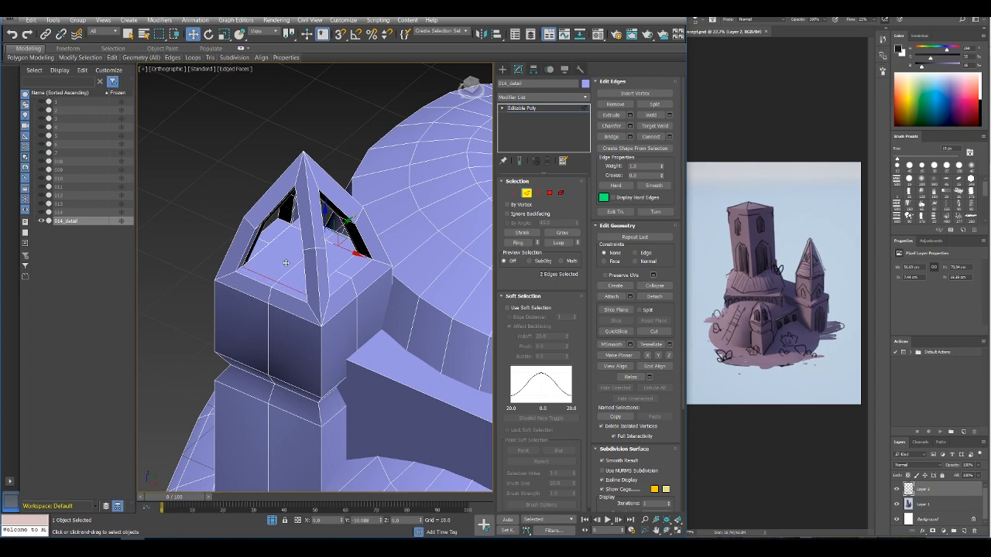
left_click(528, 194)
scroll(376, 263, "down", 6)
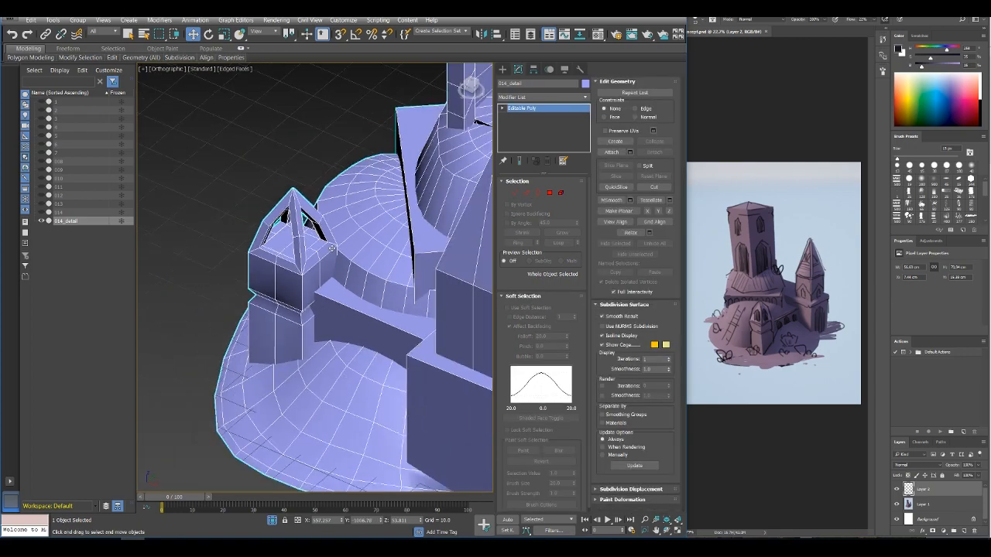
Step: Select the whole spired side tower element and switch to its vertices with see-through display on
middle_click_drag(333, 296, 283, 307, "alt")
scroll(385, 273, "down", 5)
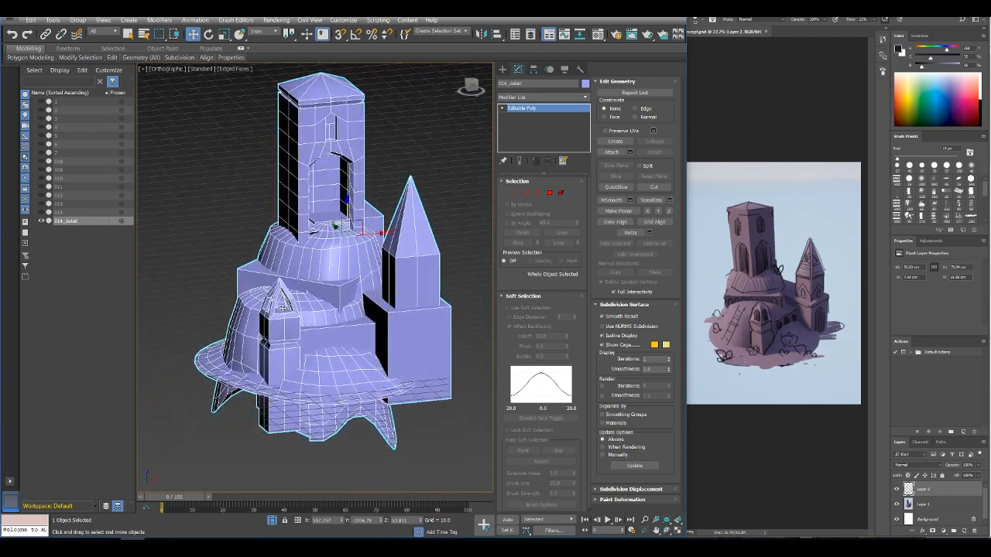
middle_click_drag(407, 239, 379, 304, "alt")
left_click(549, 193)
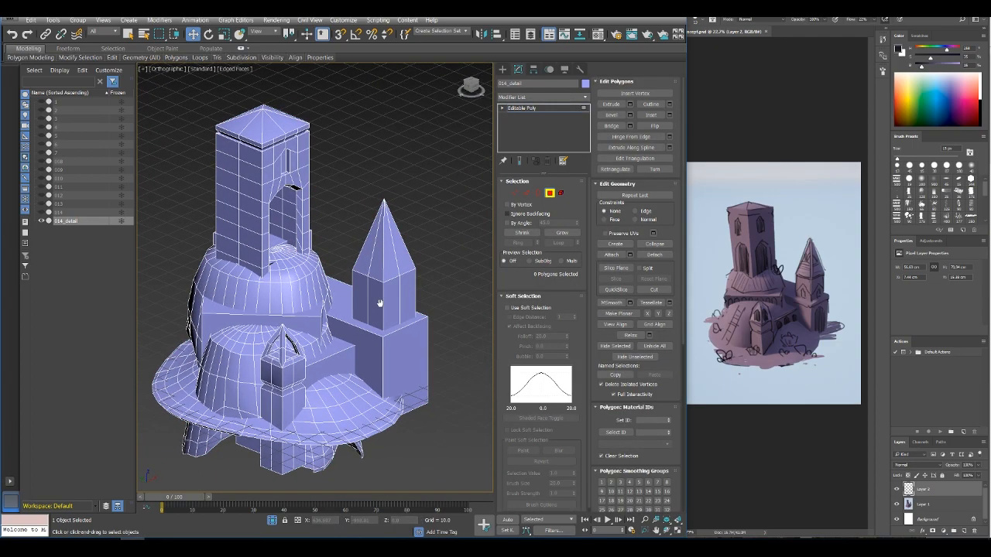
left_click(408, 346)
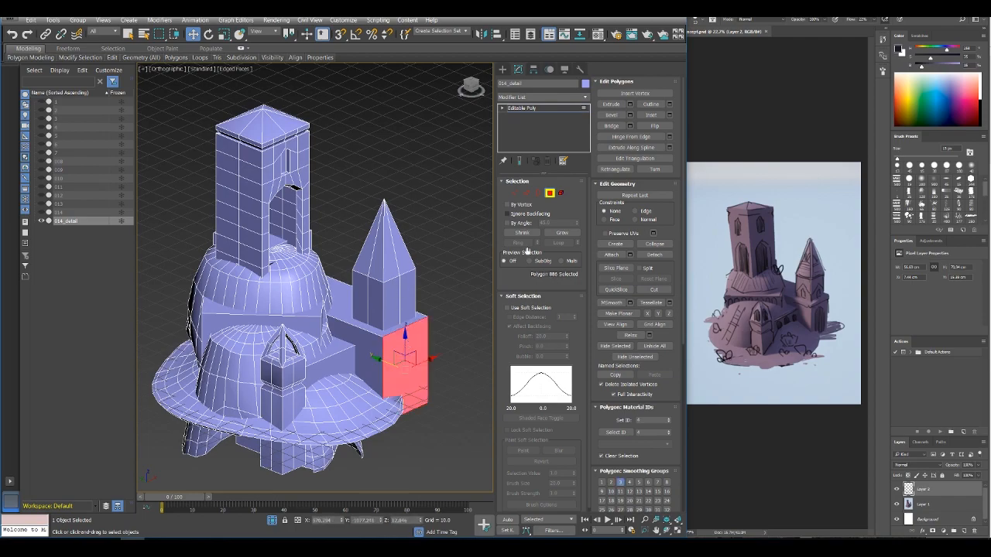
middle_click_drag(385, 327, 414, 295)
scroll(337, 315, "down", 4)
scroll(364, 299, "up", 4)
left_click(391, 271)
left_click(561, 194)
left_click(374, 267)
key("alt+x")
left_click(513, 194)
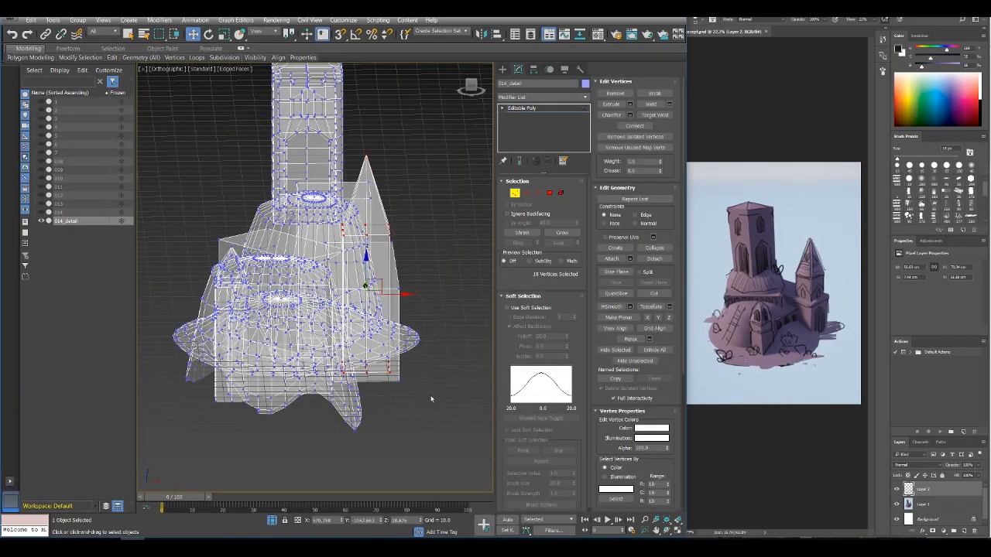
Step: Raise the spired tower's bottom vertices to the top of its supporting block, leaving the spire's tip out of the selection
key("alt+x")
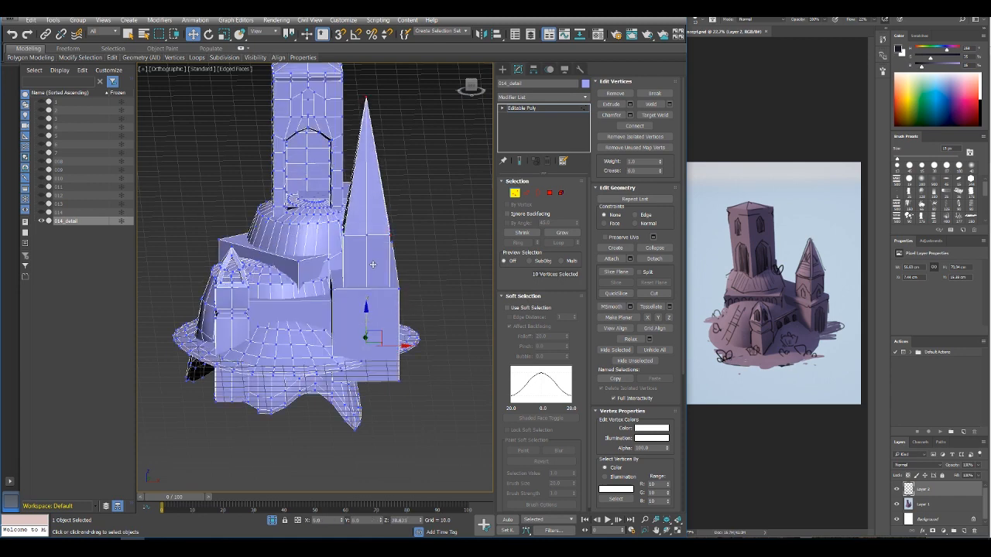
left_click_drag(354, 126, 382, 209, "alt")
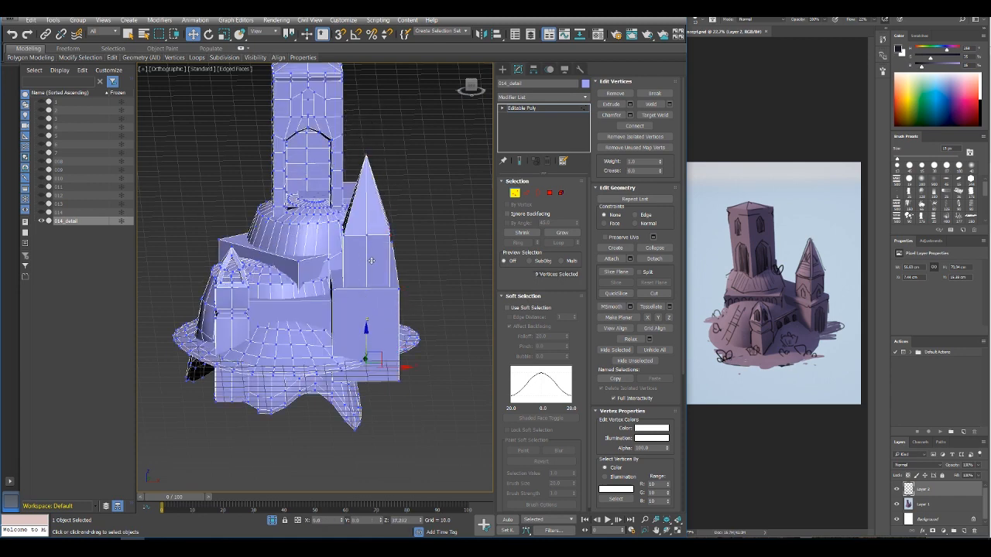
middle_click_drag(375, 251, 503, 216, "alt")
Step: Connect the ring of horizontal width edges on the spired tower's supporting block with five evenly spaced vertical loops
left_click(549, 193)
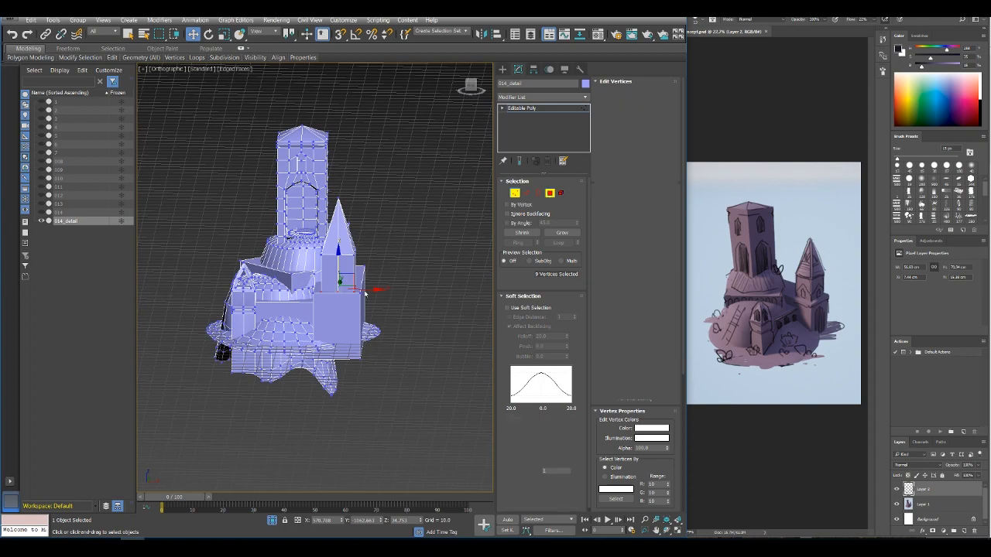
left_click(340, 256)
left_click(345, 291)
left_click(527, 194)
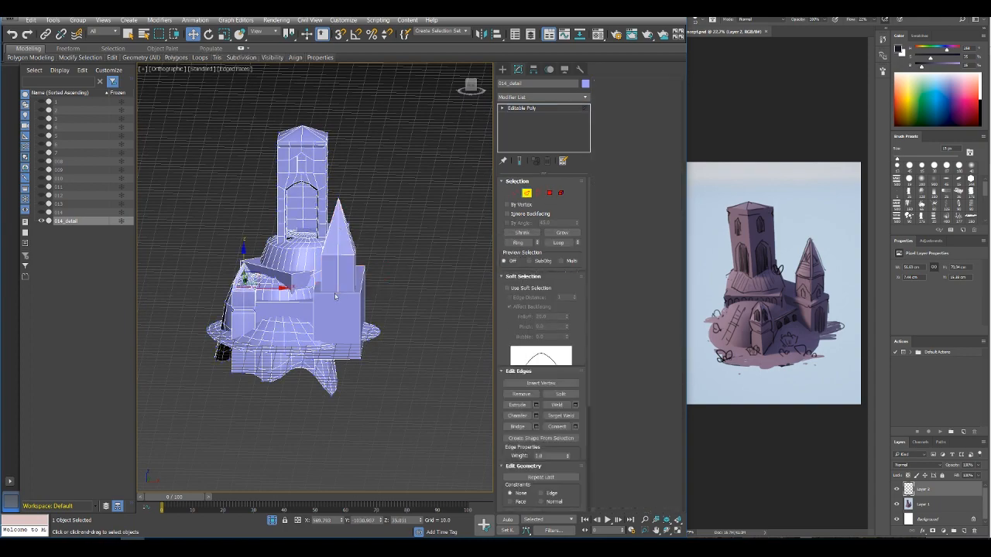
left_click(341, 292)
middle_click_drag(355, 311, 397, 332, "alt")
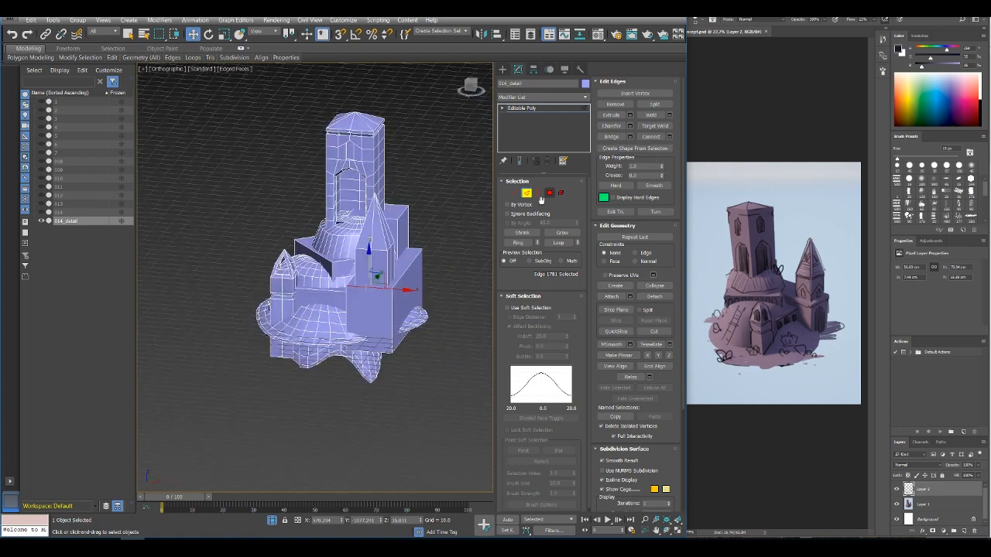
left_click(519, 243)
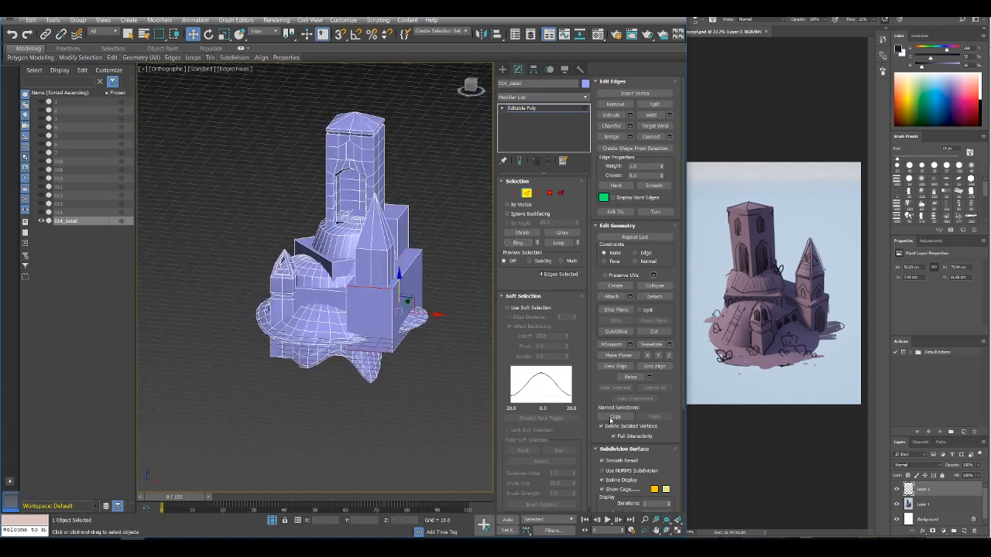
left_click(670, 137)
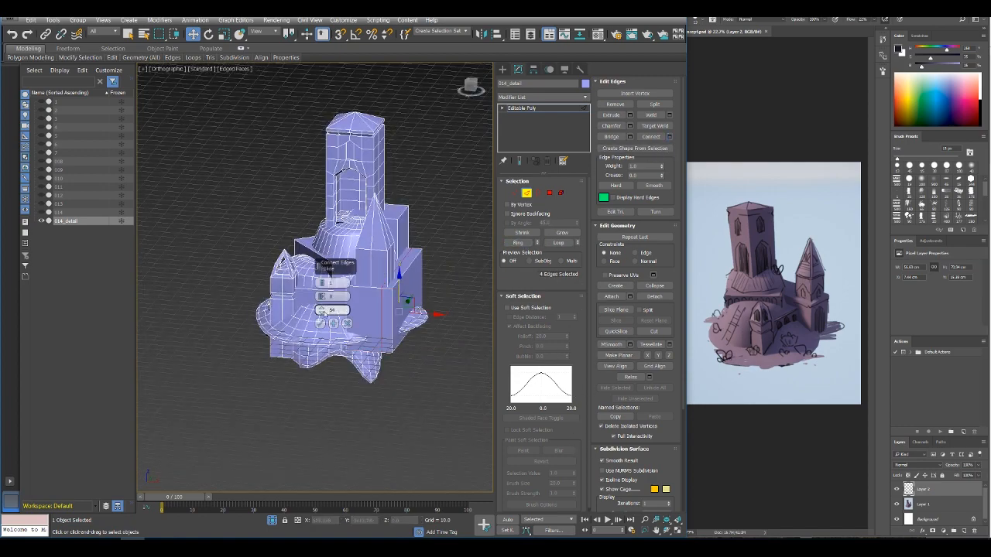
left_click(323, 281)
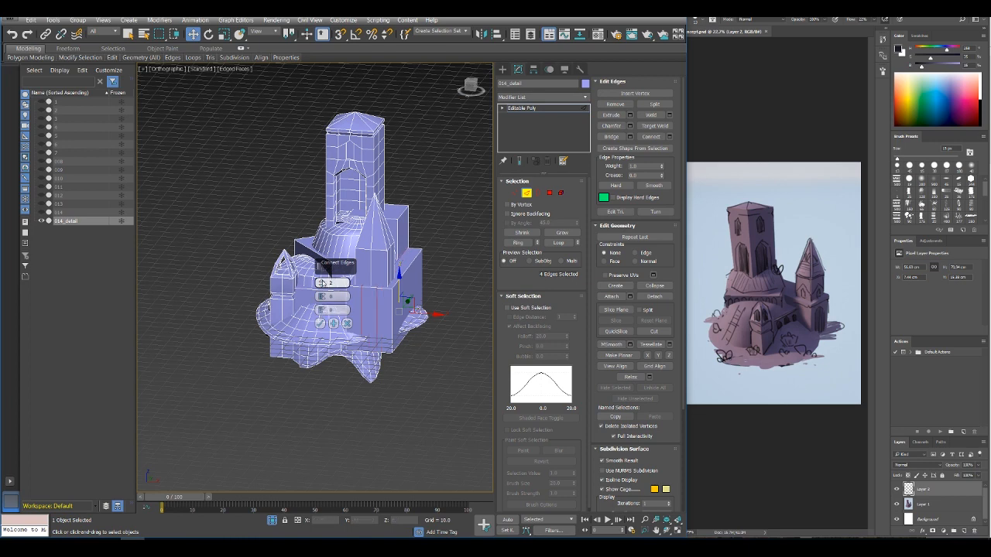
left_click(323, 283)
left_click(323, 282)
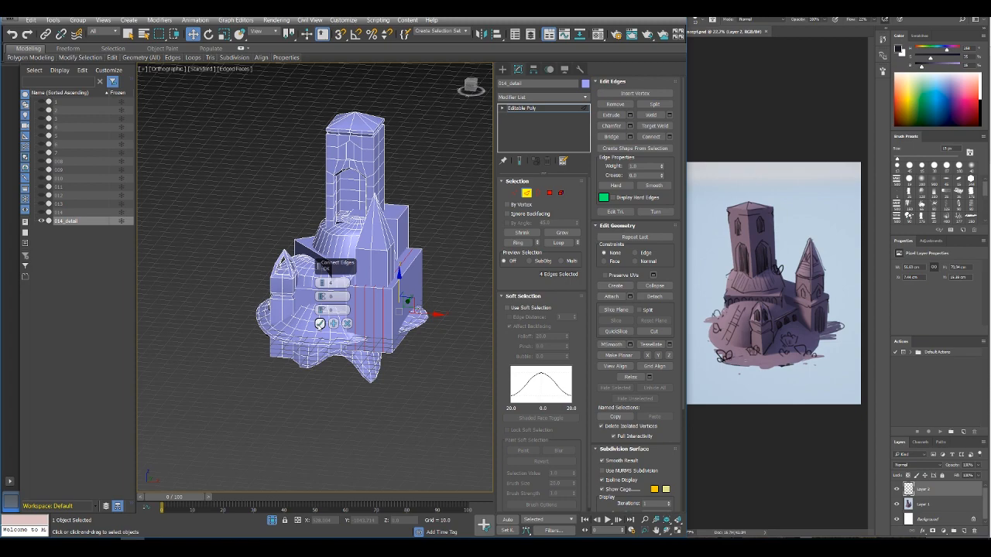
left_click(320, 323)
Step: Connect the ring of vertical edges on the block's front and back faces with five horizontal segments to form a grid
scroll(367, 329, "up", 3)
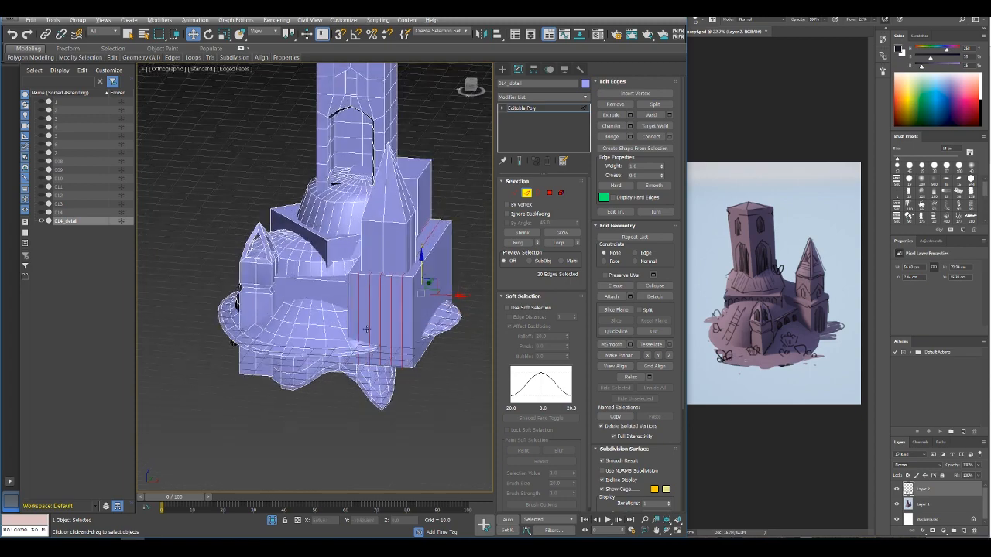
middle_click_drag(366, 329, 406, 273, "alt")
left_click(396, 295)
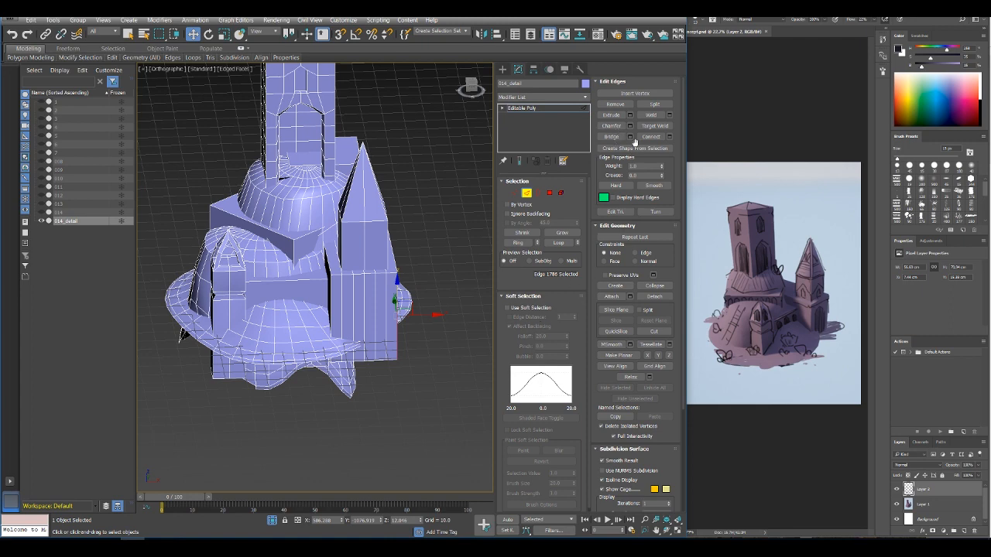
left_click(560, 243)
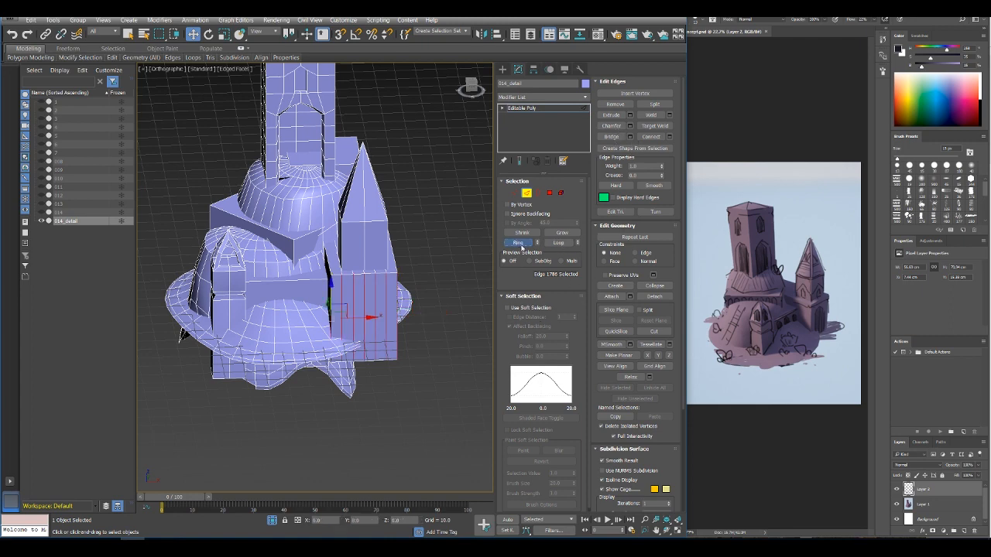
left_click(669, 137)
left_click(322, 324)
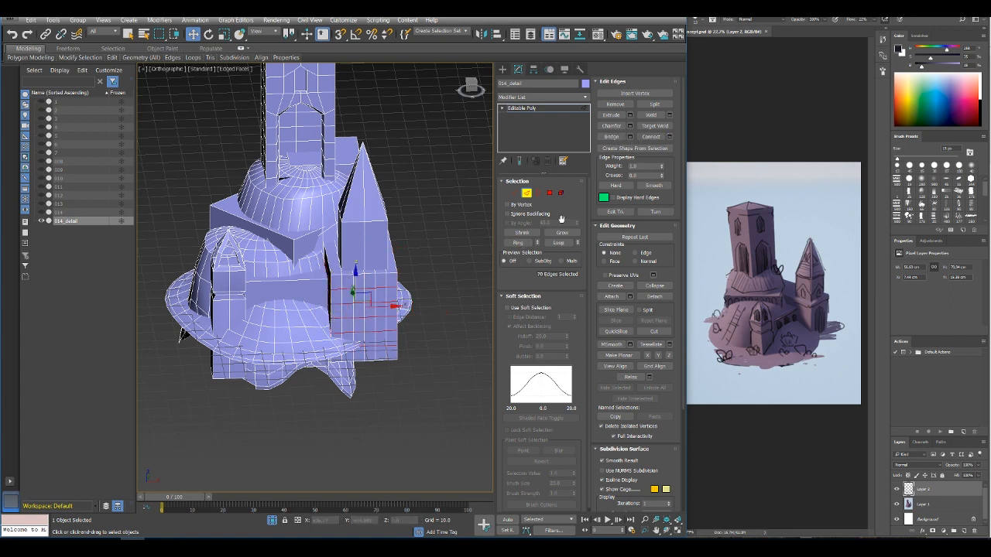
Step: Delete the central four-by-four group of polygons on the block's front face to cut an opening in the wall
left_click(549, 194)
left_click(349, 327)
left_click(358, 327, "ctrl")
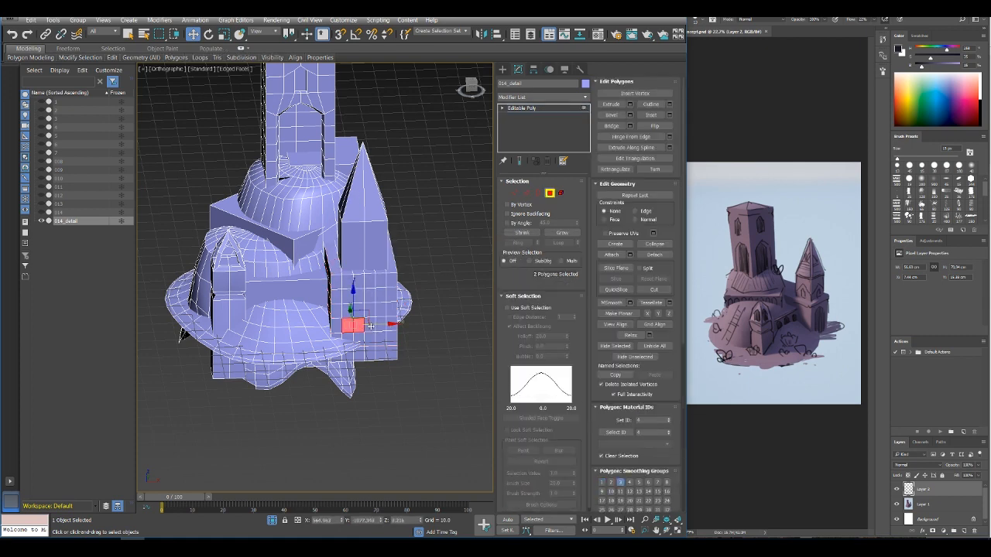
left_click(369, 326, "ctrl")
left_click(379, 327, "ctrl")
left_click(380, 337, "ctrl")
left_click(368, 338, "ctrl")
left_click(349, 337, "ctrl")
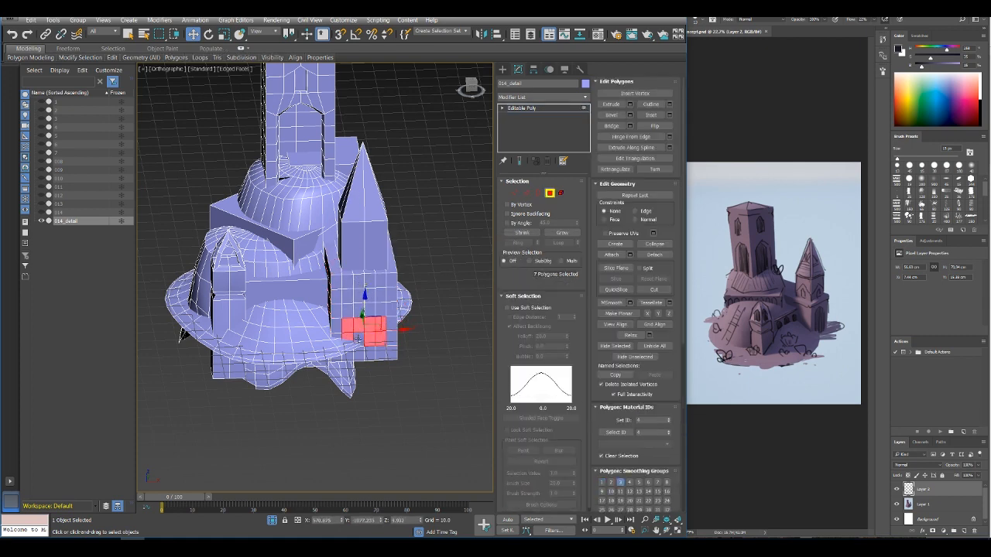
left_click(359, 338, "ctrl")
left_click(350, 312, "ctrl")
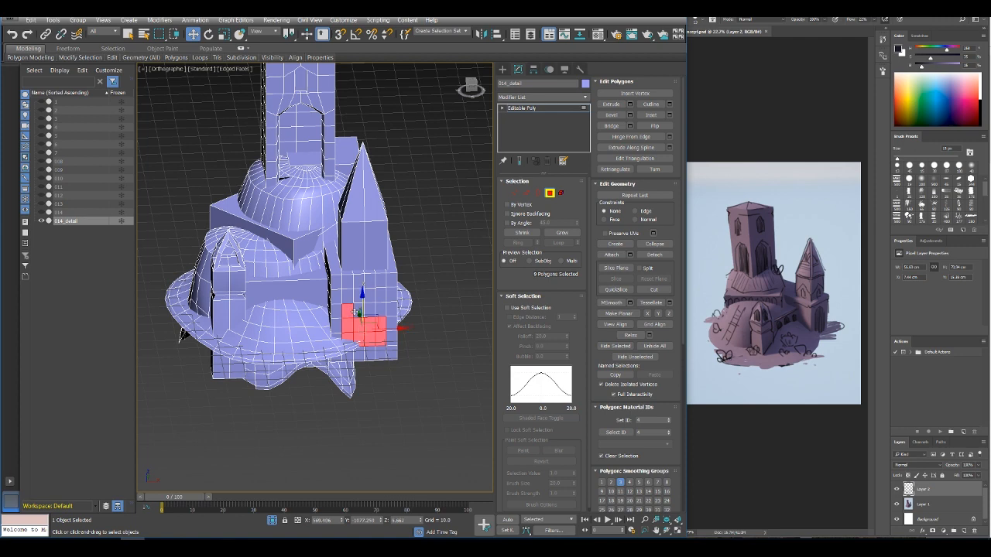
left_click(358, 312, "ctrl")
left_click(369, 311, "ctrl")
left_click(379, 310, "ctrl")
left_click(379, 299, "ctrl")
left_click(372, 300, "ctrl")
left_click(359, 299, "ctrl")
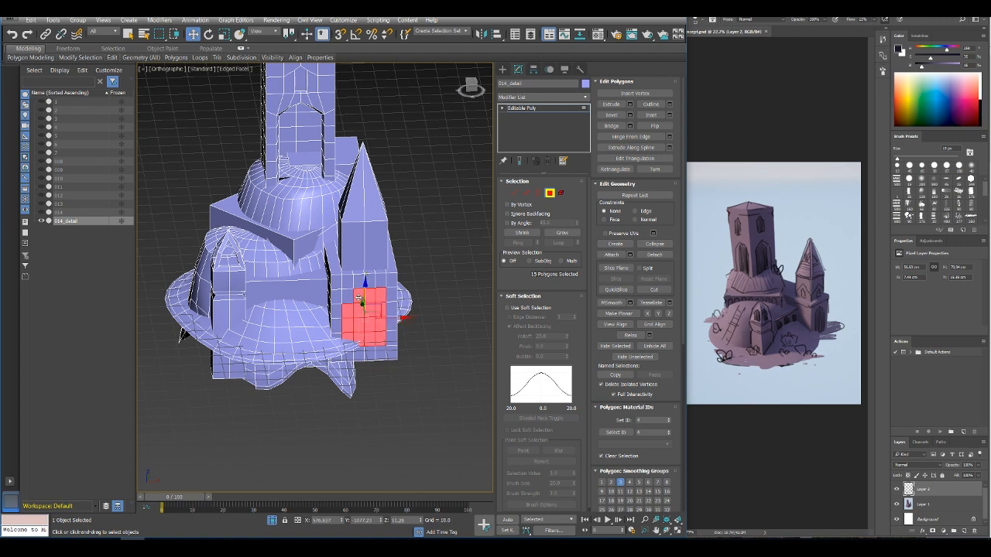
left_click(349, 298, "ctrl")
key("Delete")
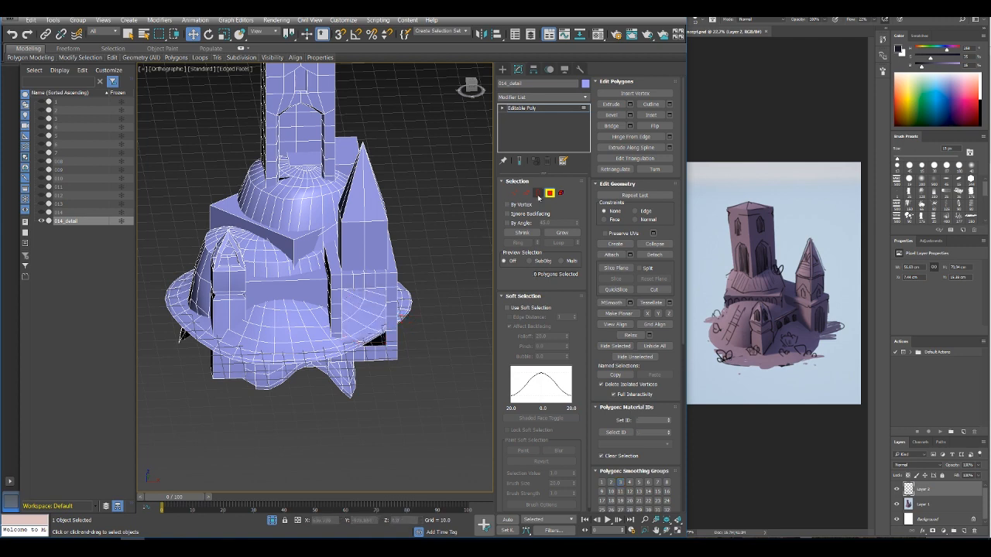
Step: Select the two upper corner vertices of the opening in the block's front wall
left_click(538, 194)
left_click(515, 194)
scroll(340, 293, "up", 4)
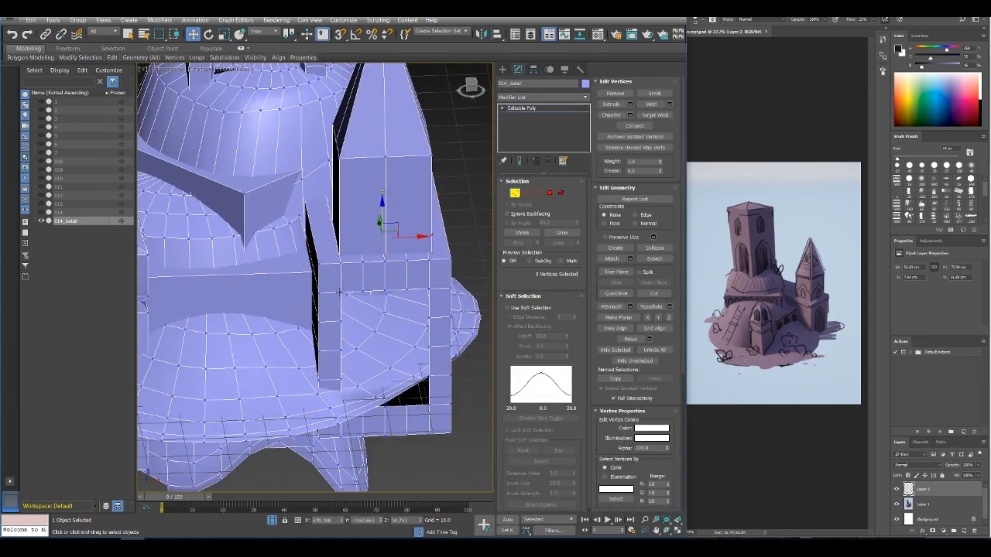
left_click(340, 292)
left_click(430, 288, "ctrl")
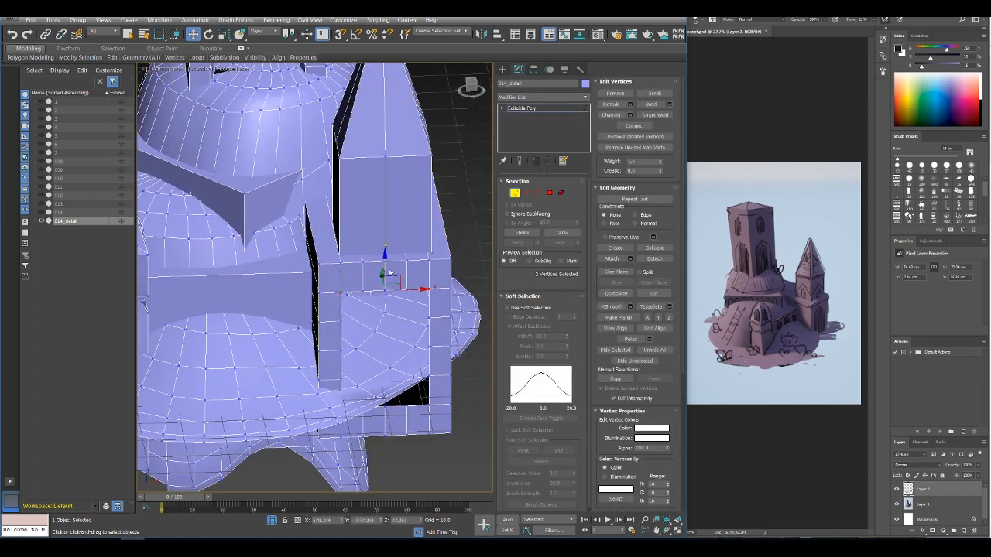
Step: Shape the top of the gate block's doorway into a pointed arch and extend the opening's border inward to give it depth
left_click_drag(385, 269, 391, 286)
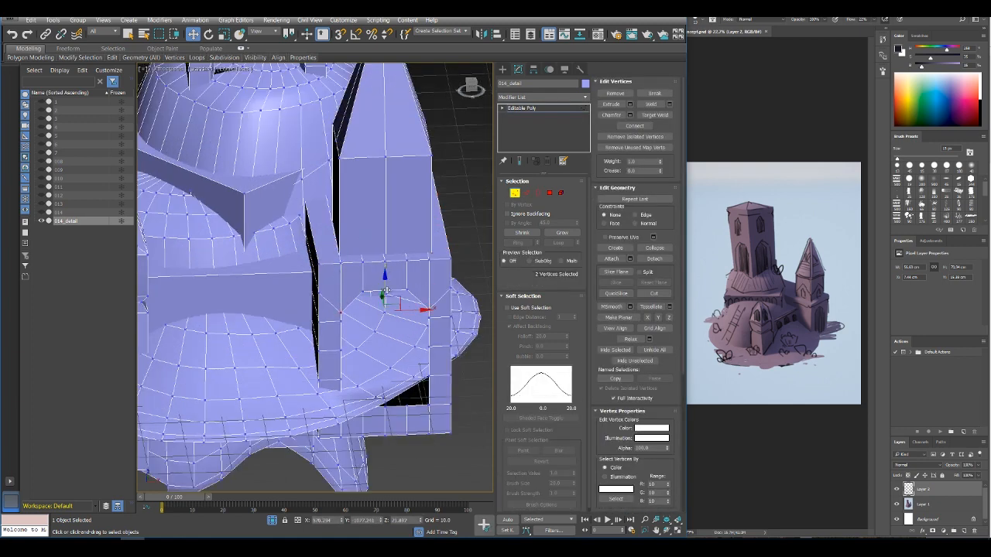
left_click(387, 276)
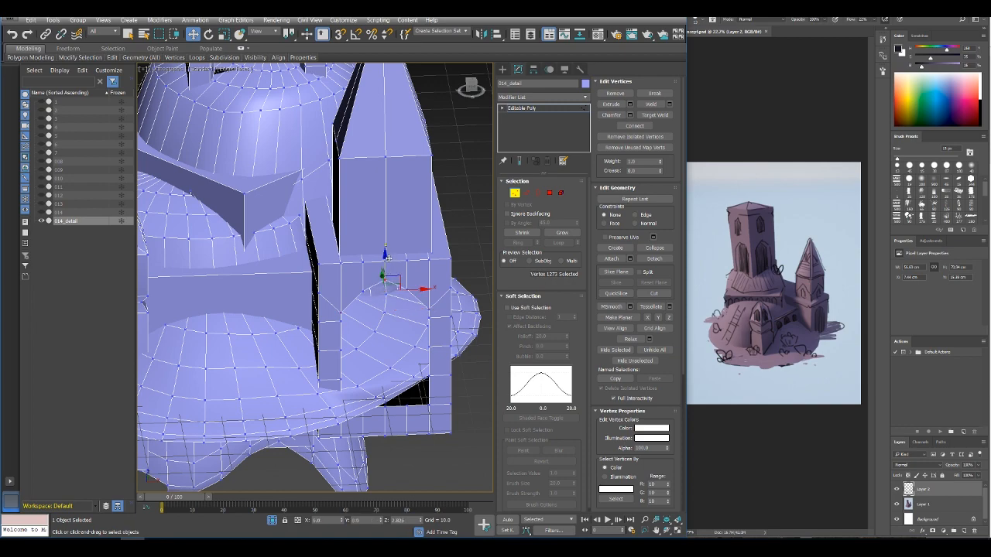
key("3")
left_click(430, 338)
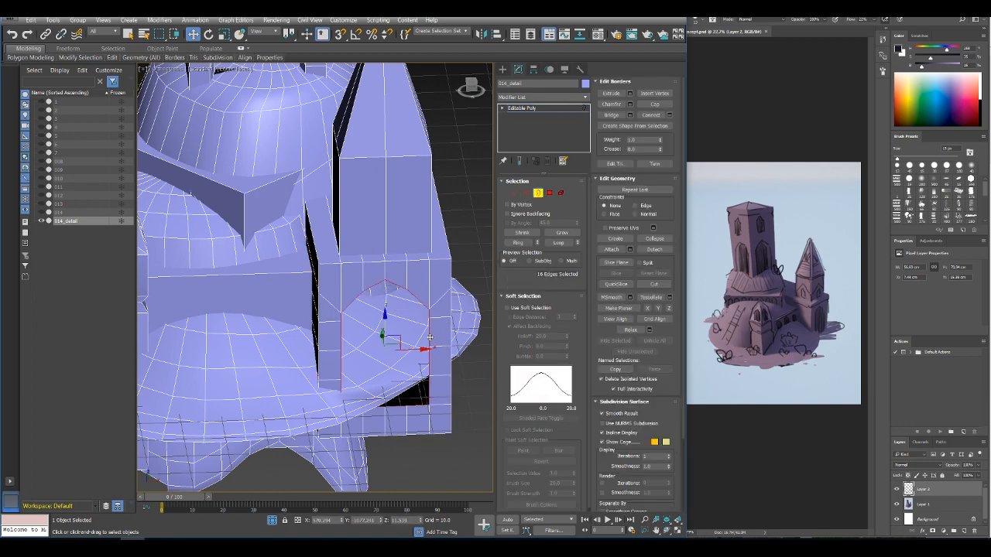
middle_click_drag(430, 338, 364, 352, "alt")
left_click_drag(408, 346, 423, 345)
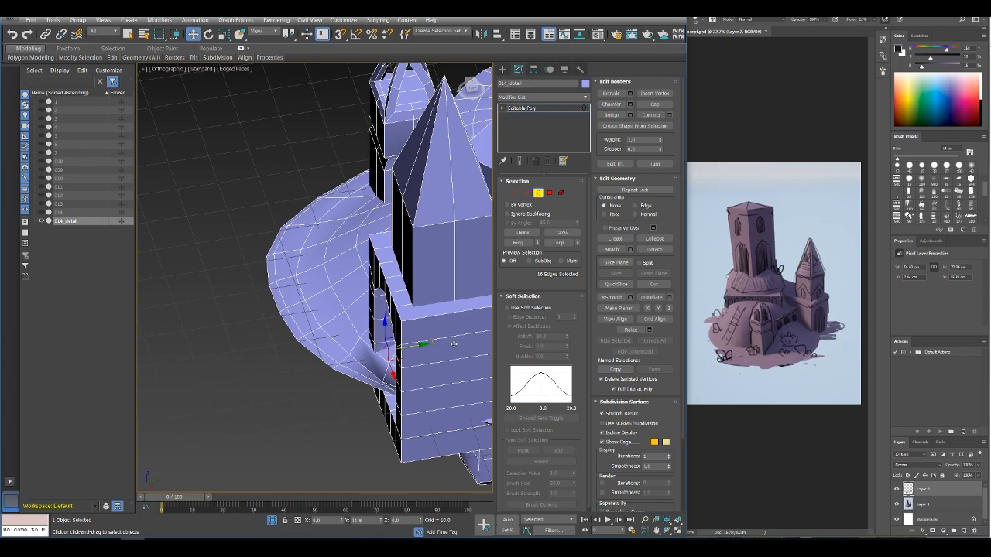
middle_click_drag(469, 341, 452, 260, "alt")
scroll(431, 261, "down", 3)
left_click(541, 196)
left_click(541, 197)
Step: Connect the ring of long edges on the upper wedge-shaped ledge below the main dome with 5 segments
mouse_move(372, 325)
middle_mouse_down("alt")
mouse_move(363, 343)
mouse_move(376, 343)
middle_mouse_up("alt")
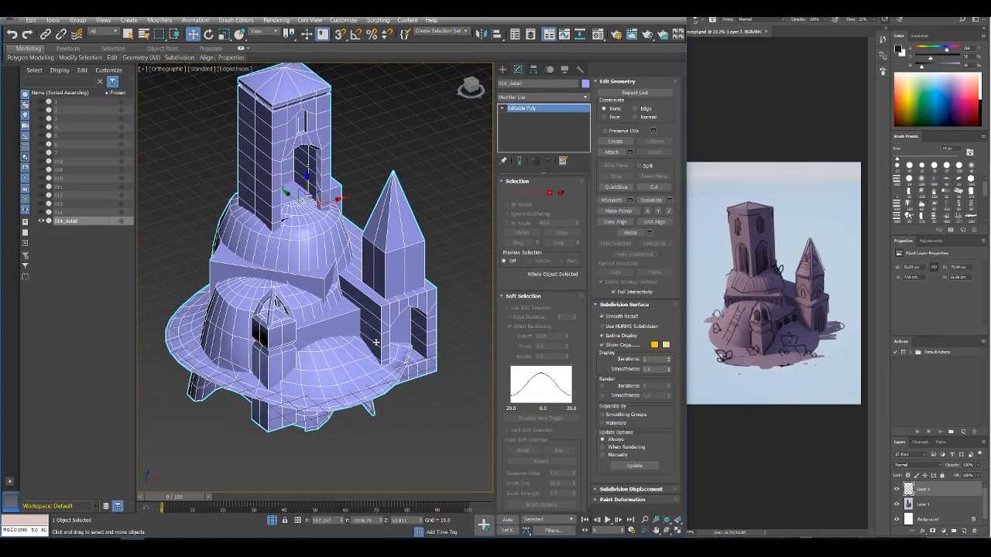
middle_click_drag(274, 357, 364, 288, "alt")
left_click(528, 194)
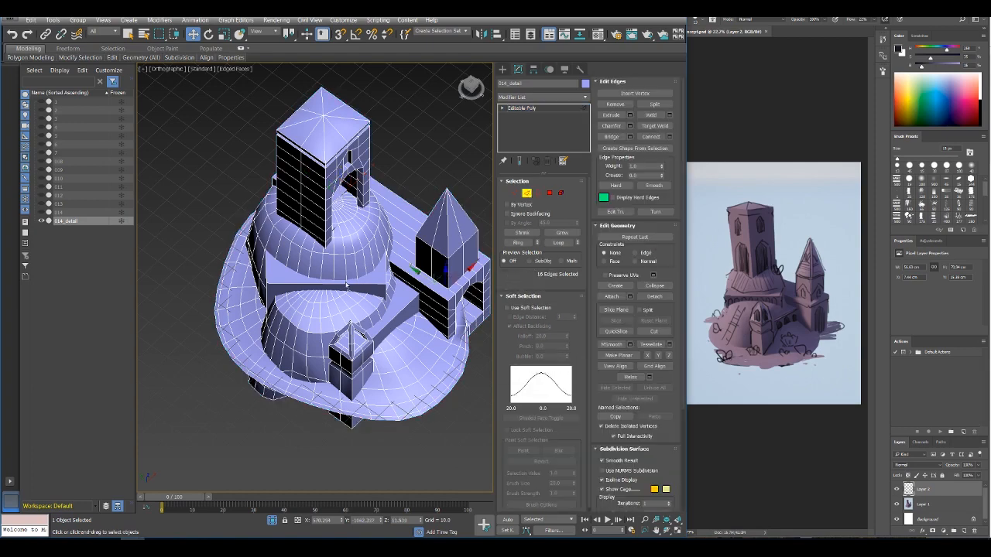
double_click(349, 285)
left_click(525, 243)
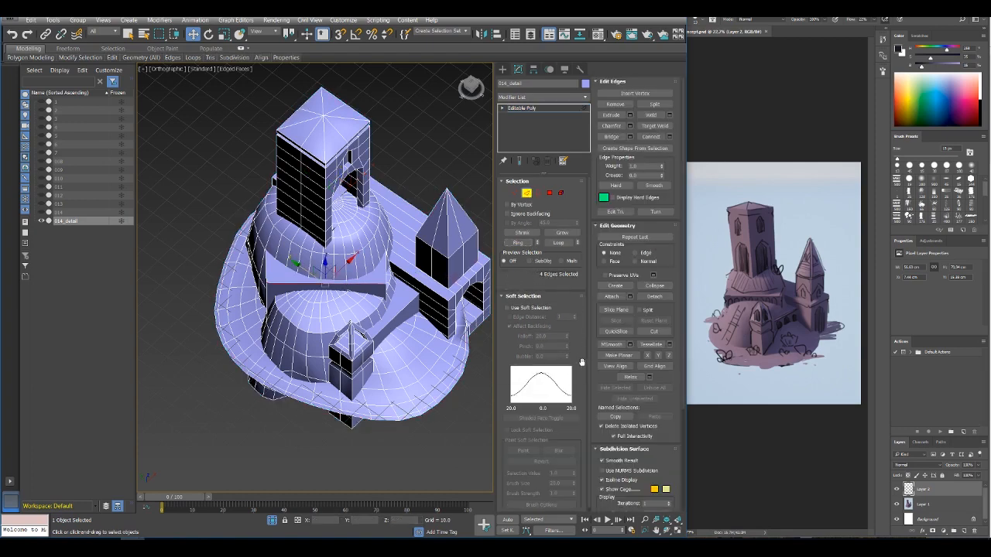
left_click(670, 137)
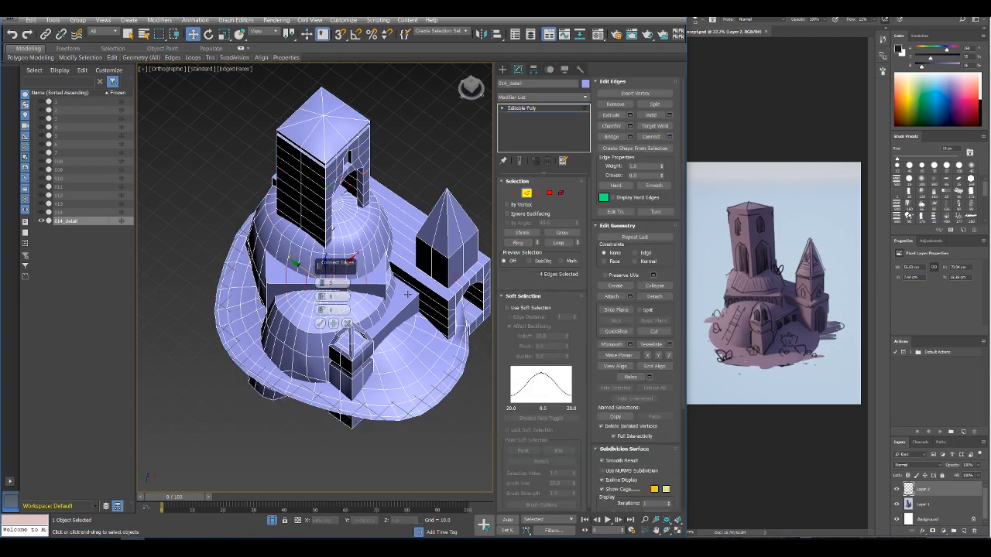
left_click(322, 324)
Step: Reposition the edges at the two front corners of the upper ledge to begin following the dome's curve
middle_click_drag(324, 320, 343, 338)
scroll(342, 337, "up", 2)
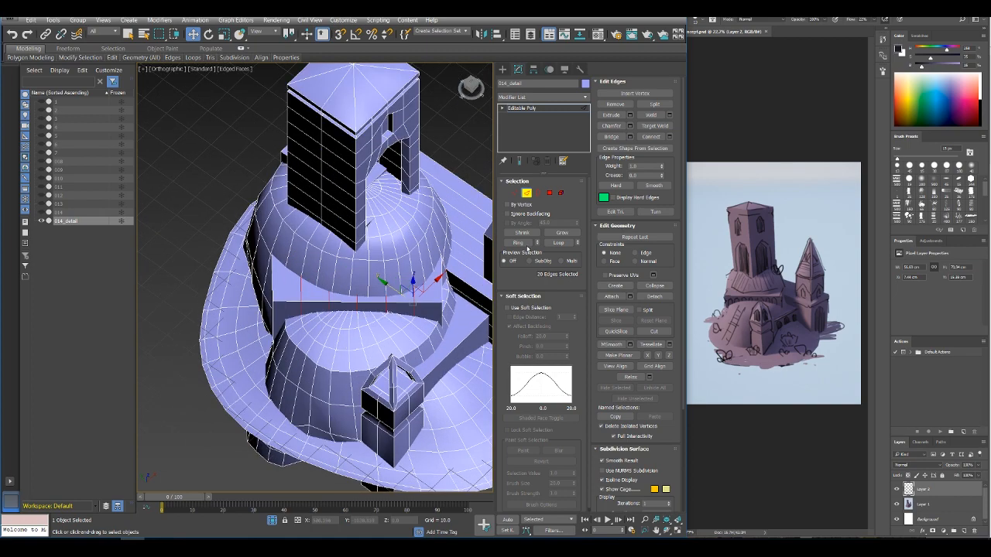
left_click(440, 318)
middle_click_drag(448, 336, 455, 316, "alt")
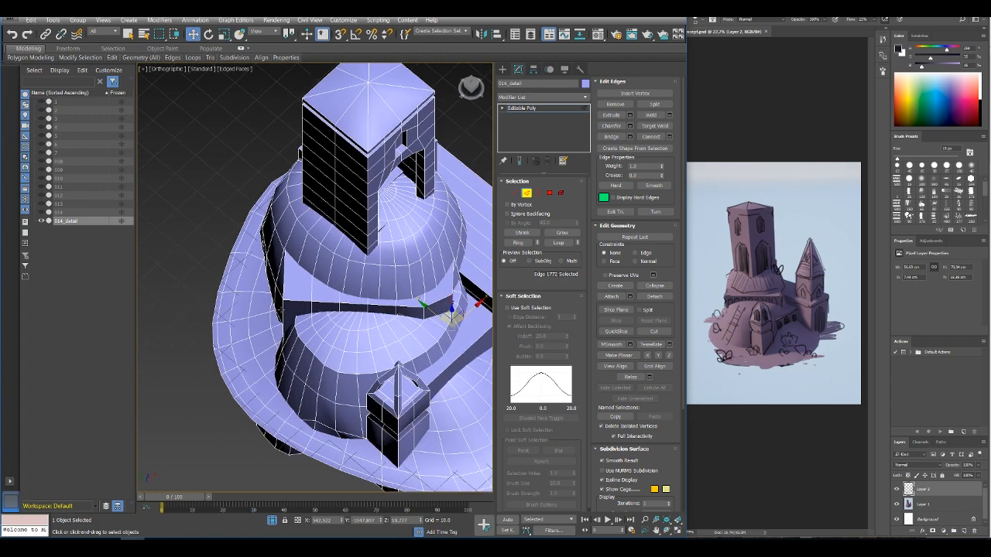
left_click(282, 308)
middle_click_drag(285, 321, 288, 325, "alt")
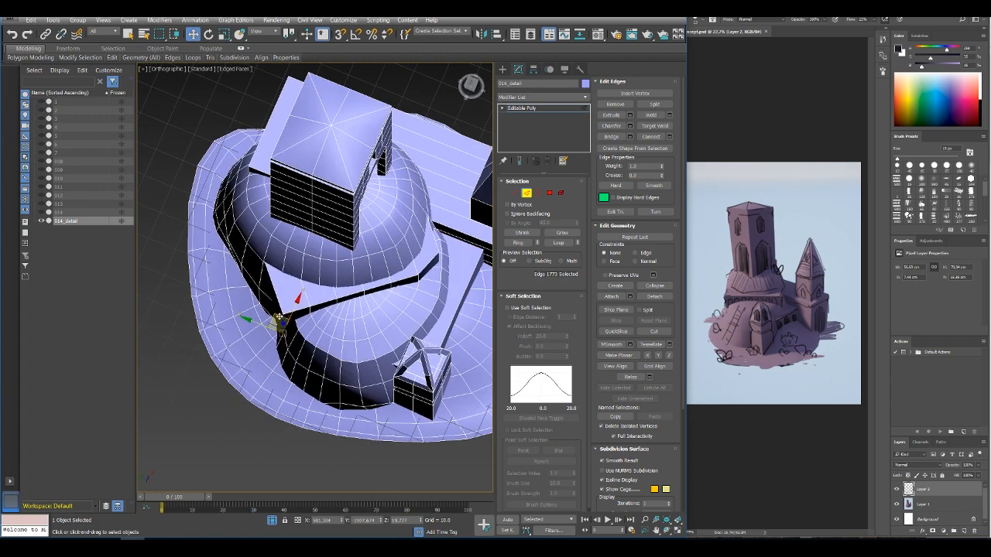
left_click_drag(279, 316, 273, 306)
Step: Move the three middle edges of the upper ledge's front face outward to give the ledge a curved outline
left_click(340, 306)
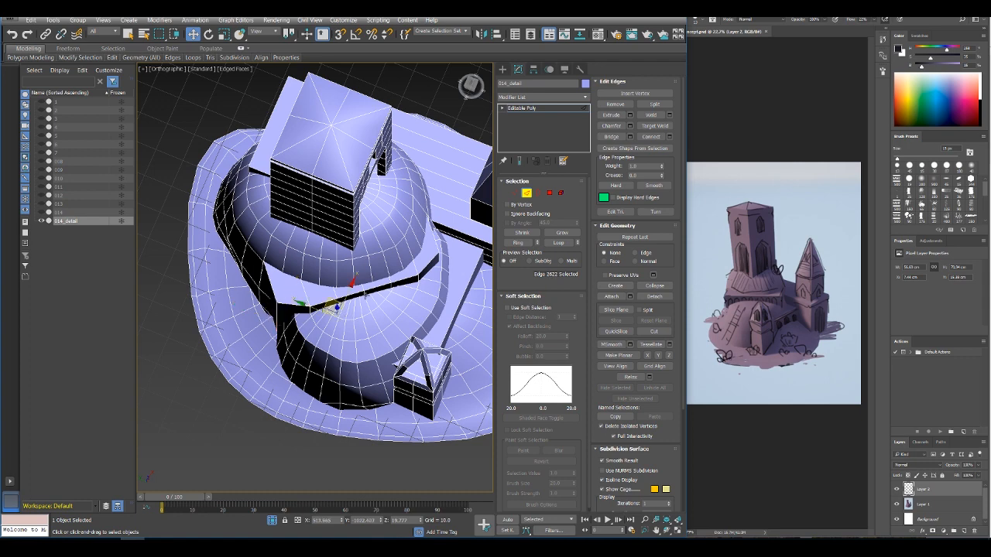
left_click(392, 291, "ctrl")
left_click(365, 277, "ctrl")
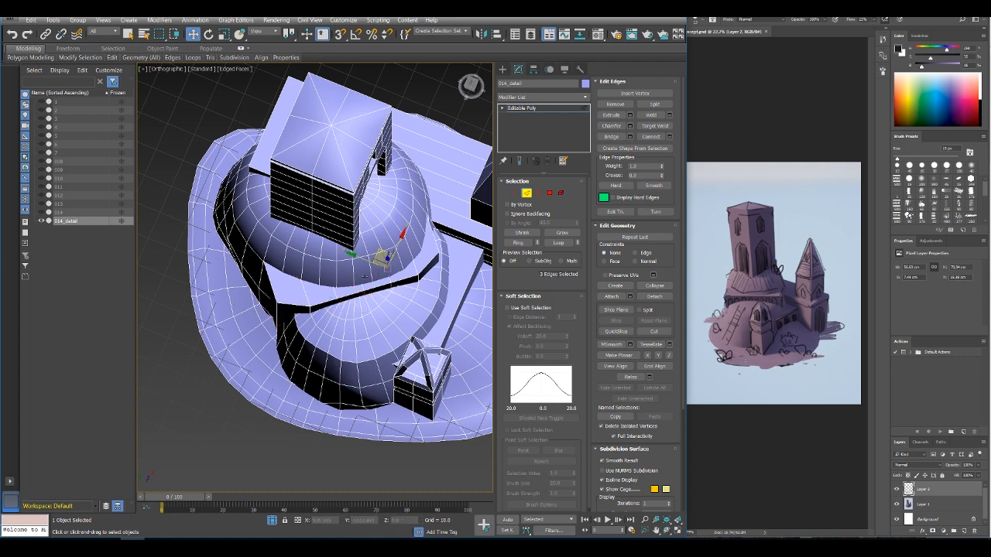
left_click_drag(383, 258, 387, 267)
key("ctrl+z")
key("ctrl+z")
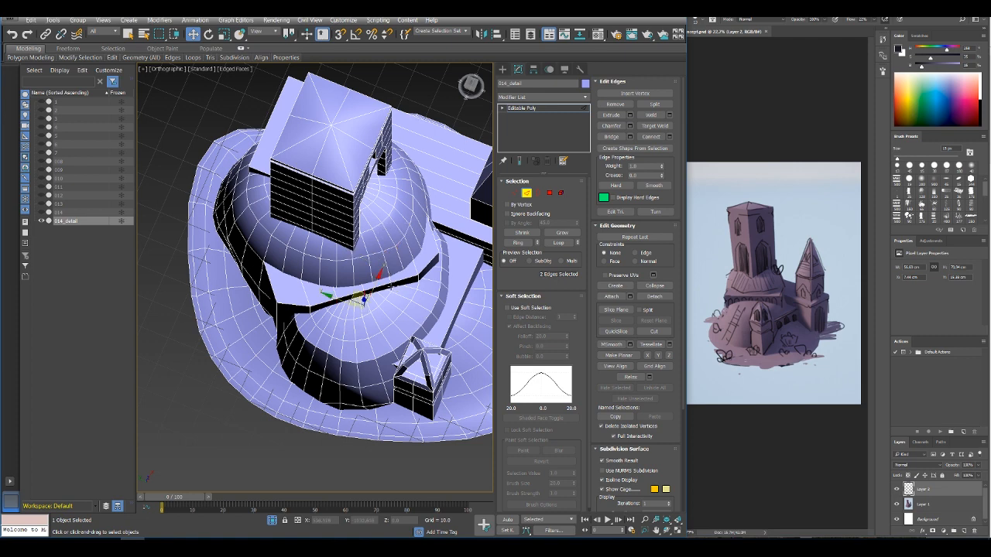
left_click(392, 280, "ctrl")
left_click_drag(381, 286, 384, 290)
Step: Connect the ring of long edges on the lower wall between the small turret and the gate block with 5 segments
middle_click_drag(383, 290, 444, 292, "alt")
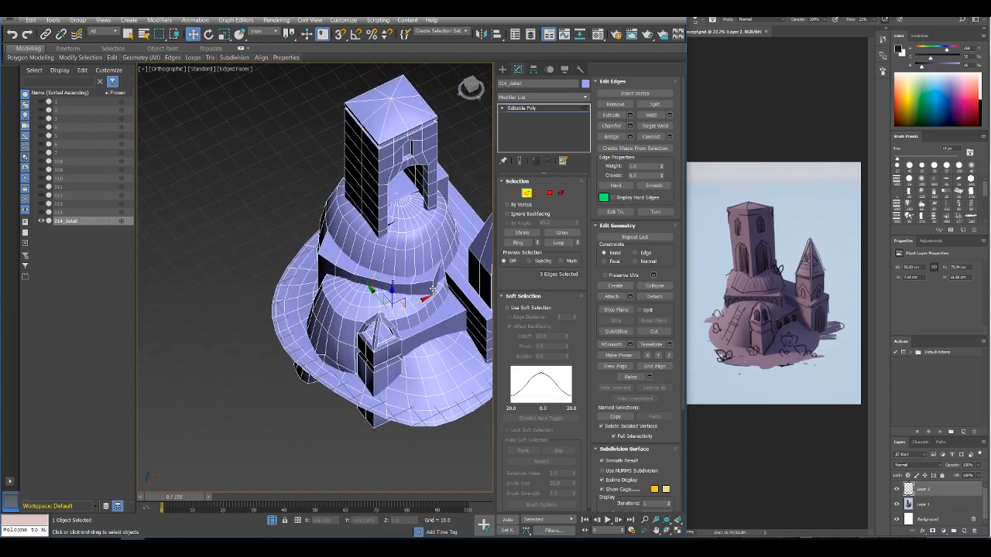
scroll(422, 299, "up", 3)
left_click(415, 309)
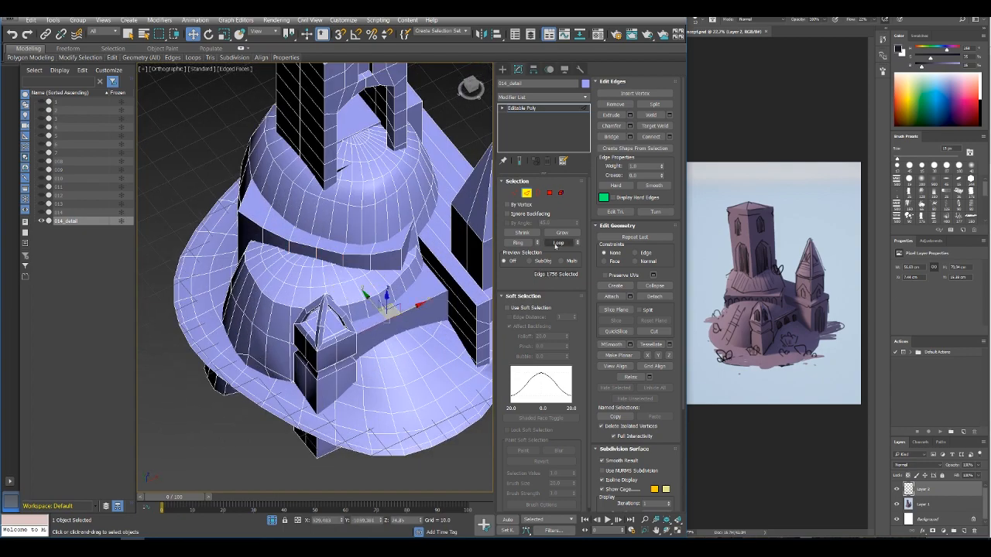
left_click(516, 243)
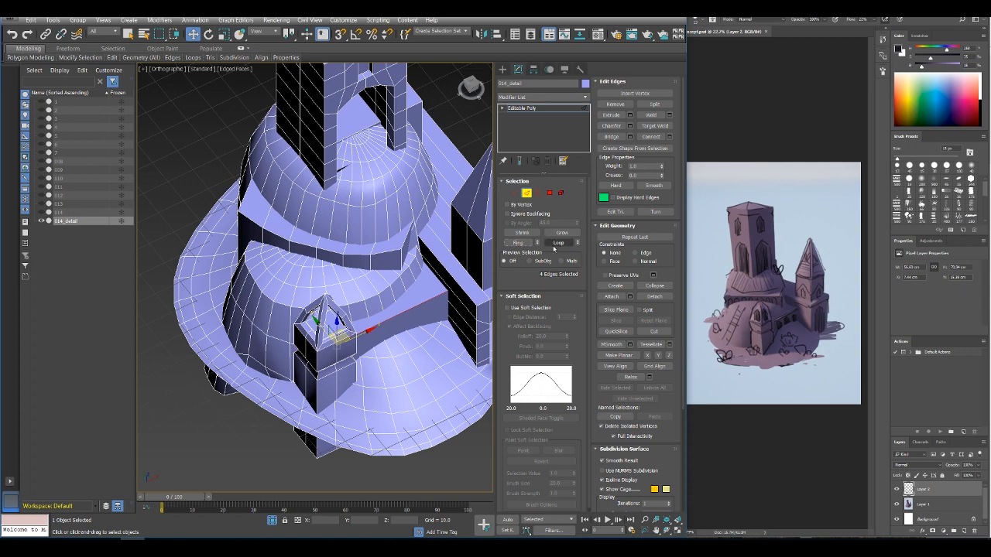
left_click(670, 138)
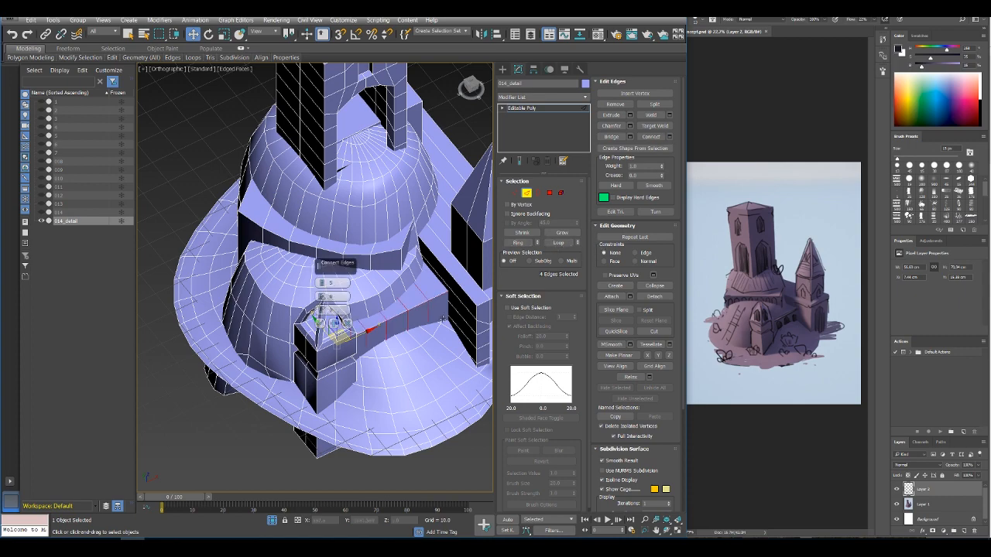
left_click(322, 328)
Step: Shift the lower wall's inner vertical edges outward to bend it into a gentle curve, and leave edge editing
middle_click_drag(324, 328, 353, 355, "alt")
scroll(353, 354, "up", 4)
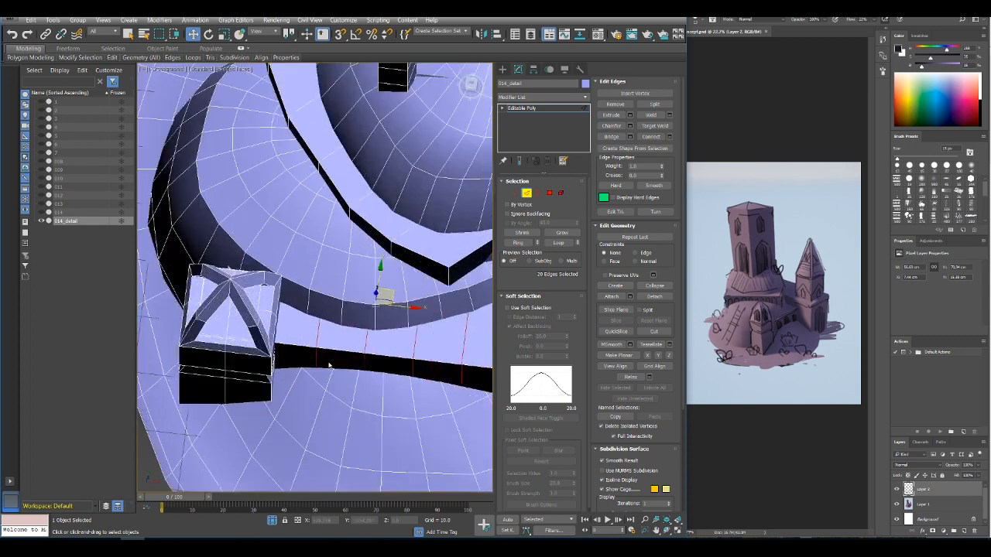
left_click(317, 360)
left_click(366, 361, "ctrl")
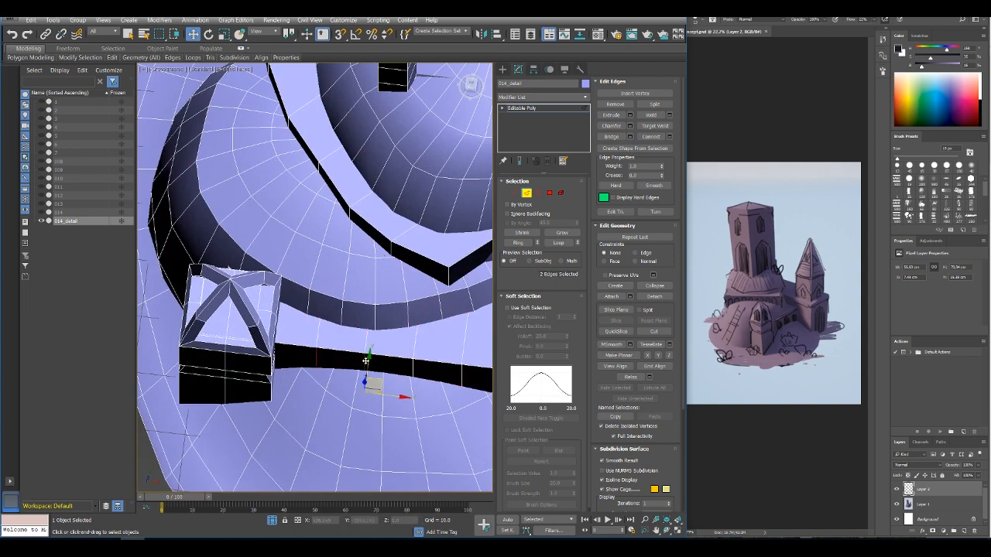
left_click(408, 364, "ctrl")
scroll(409, 364, "down", 3)
middle_click_drag(409, 364, 410, 365, "alt")
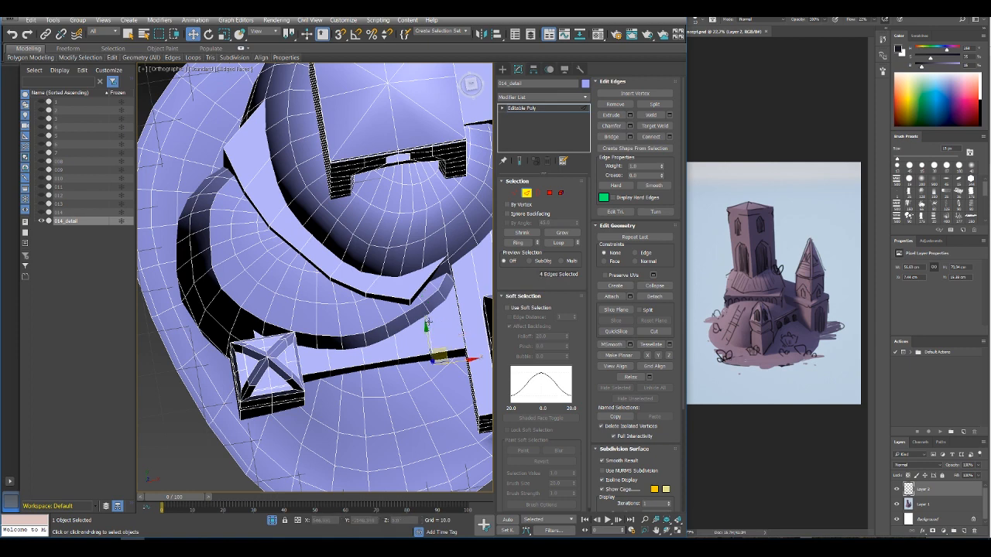
left_click_drag(426, 328, 432, 350)
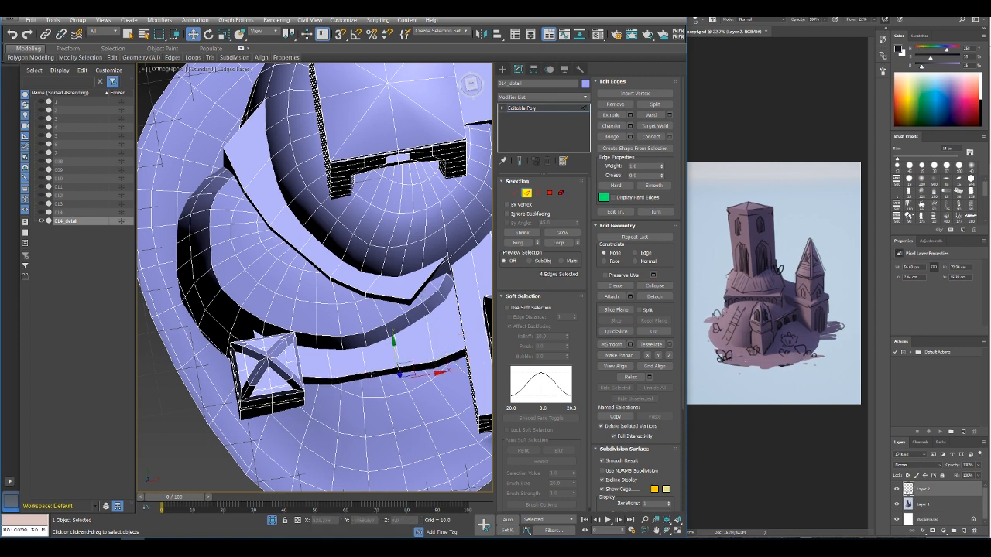
left_click(400, 372, "ctrl")
left_click_drag(395, 353, 398, 357)
scroll(397, 357, "down", 5)
middle_click_drag(397, 357, 426, 352, "alt")
left_click(528, 194)
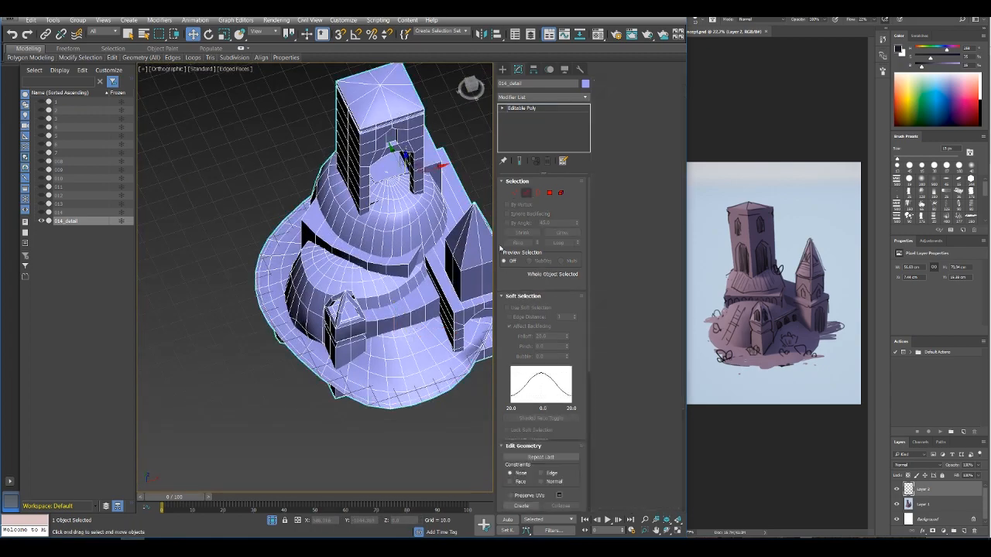
Step: Connect the ring of horizontal edges around the long block under the spired tower with 5 segments
middle_click_drag(399, 310, 458, 274)
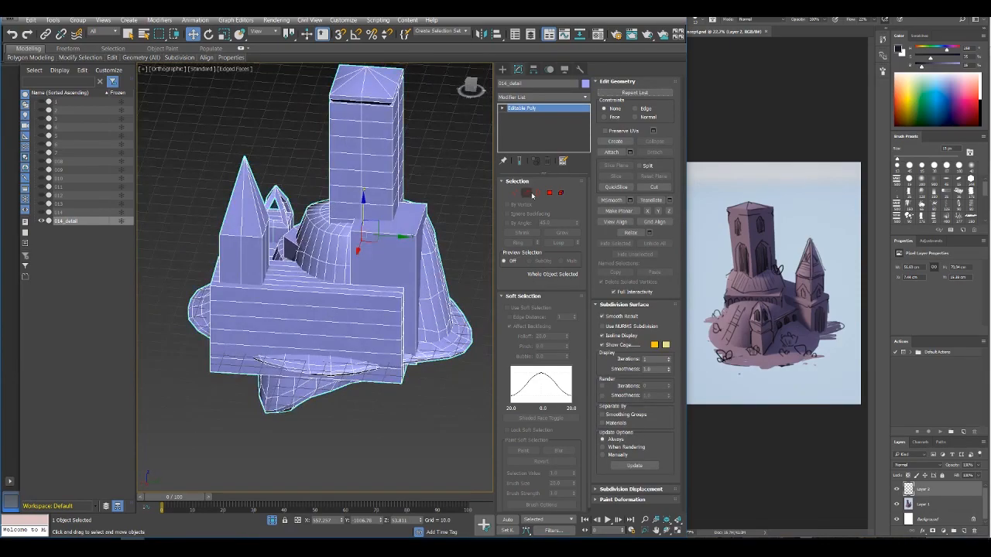
left_click(530, 194)
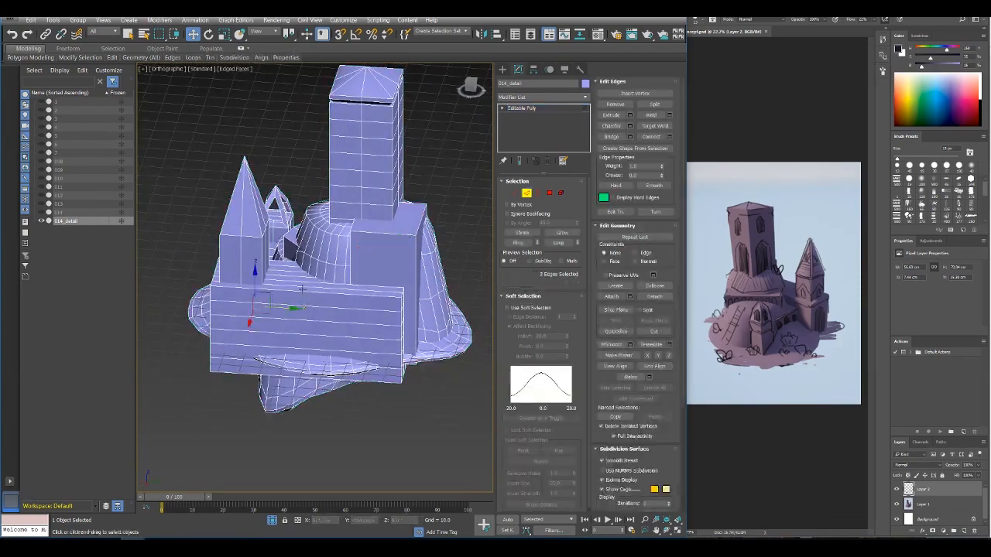
left_click(522, 244)
left_click(322, 291)
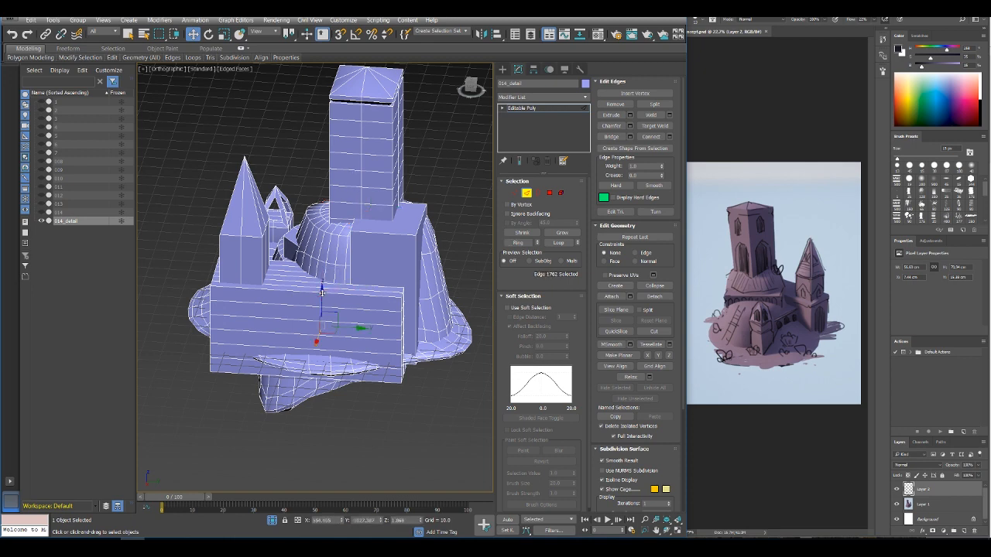
left_click(304, 293)
scroll(303, 295, "up", 3)
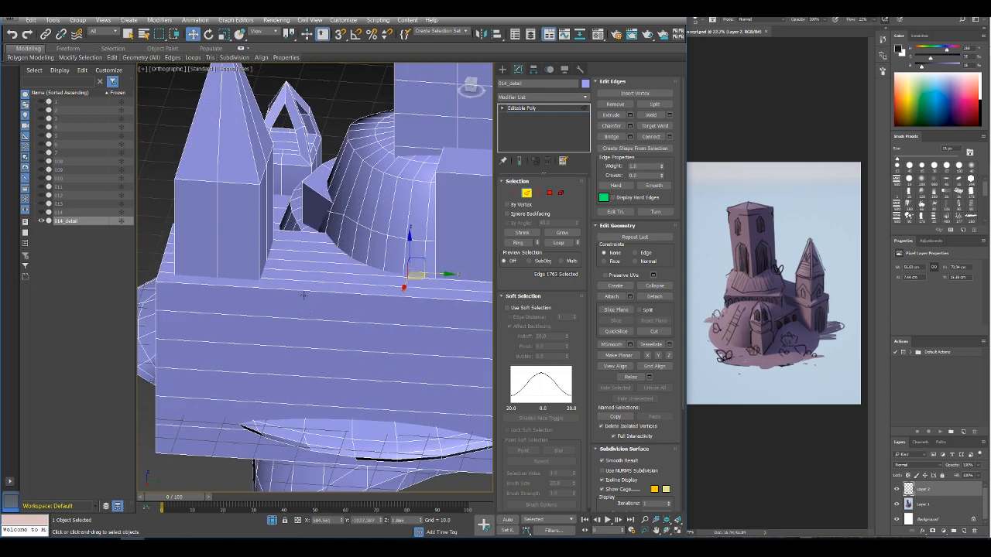
left_click(306, 291)
left_click(311, 253)
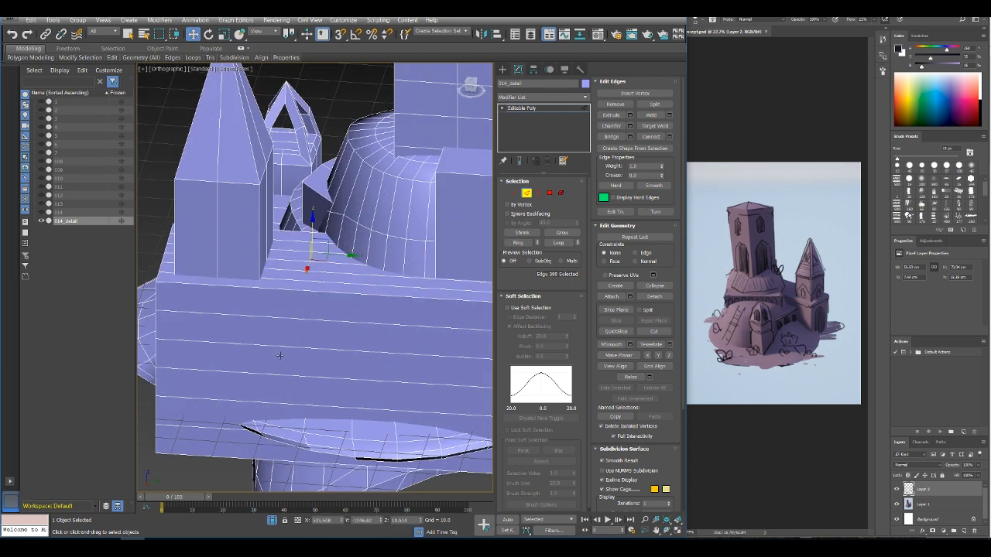
middle_click_drag(279, 356, 175, 469, "alt")
left_click_drag(171, 444, 177, 441)
scroll(416, 263, "down", 3)
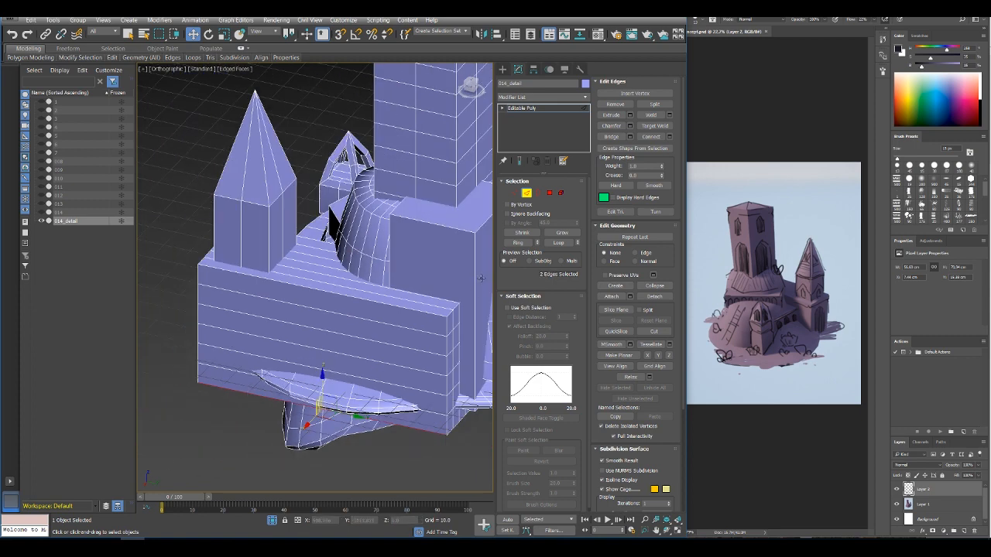
left_click(518, 243)
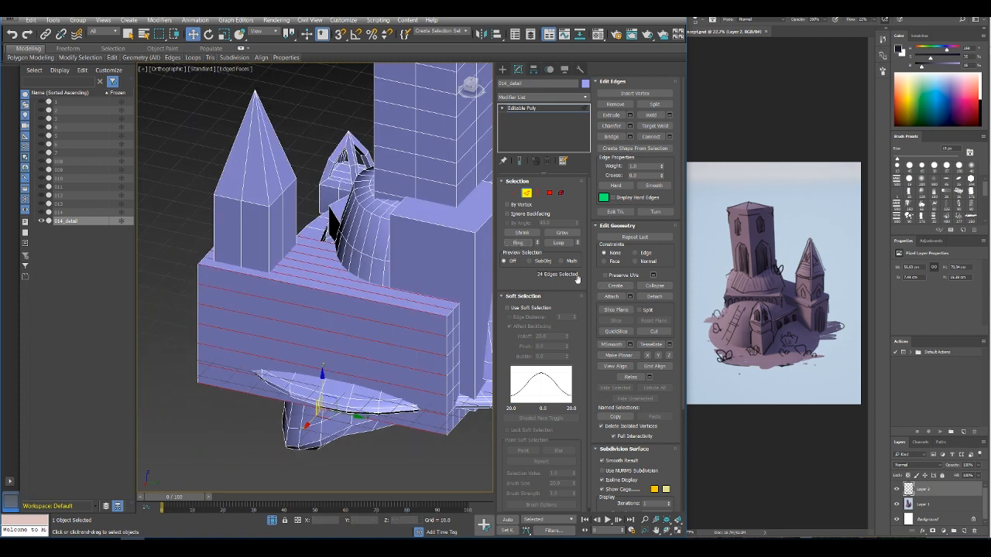
left_click(670, 137)
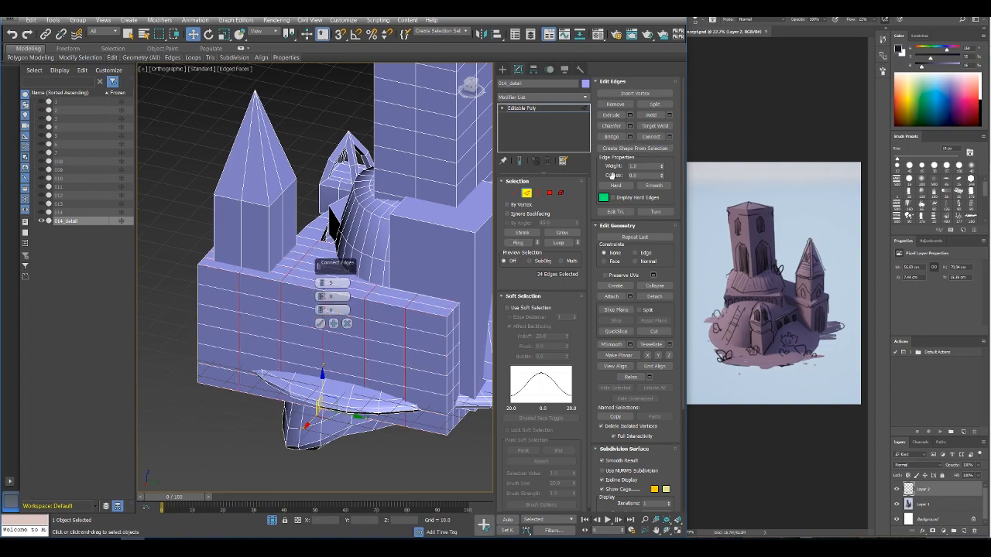
left_click(320, 323)
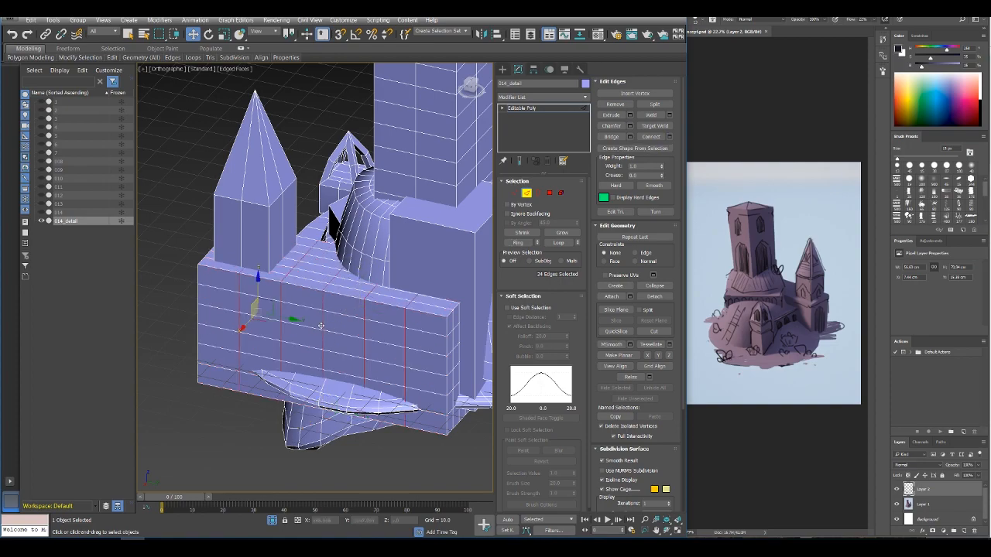
Step: Remove two of the vertical edge loops on the half of the long block farthest from the spired tower
middle_click_drag(324, 325, 341, 341, "alt")
left_click(362, 311)
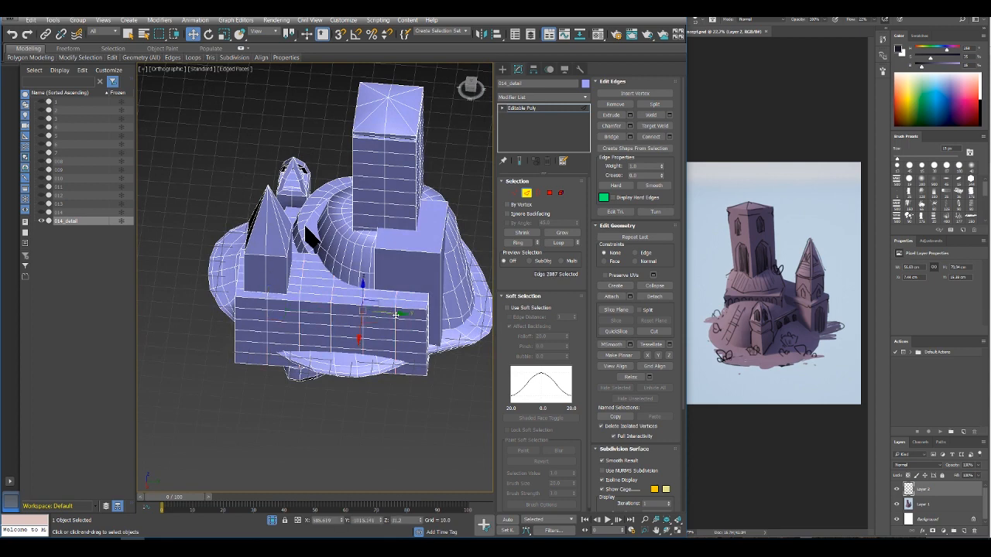
left_click(395, 315)
left_click(559, 243)
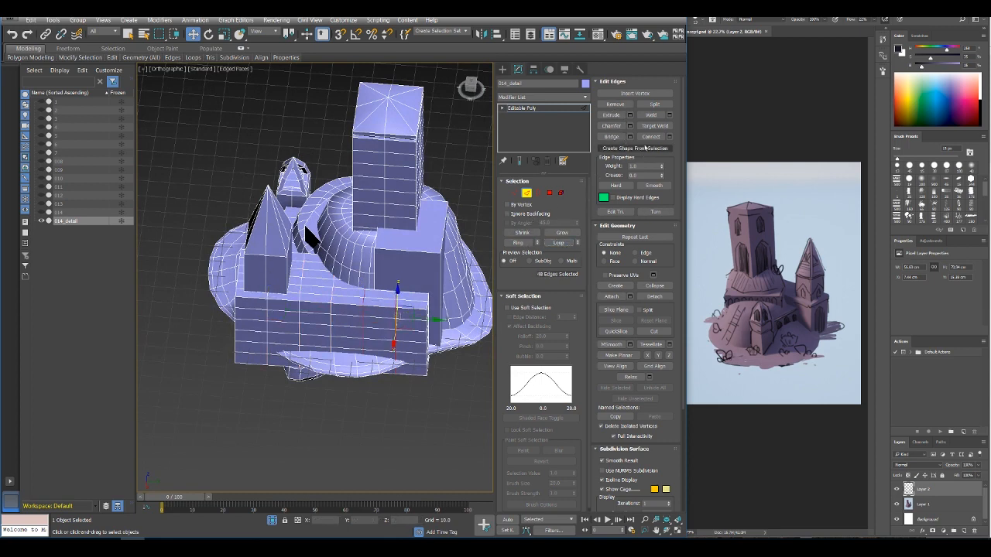
left_click(620, 106)
middle_click_drag(433, 298, 322, 292, "alt")
scroll(322, 291, "up", 3)
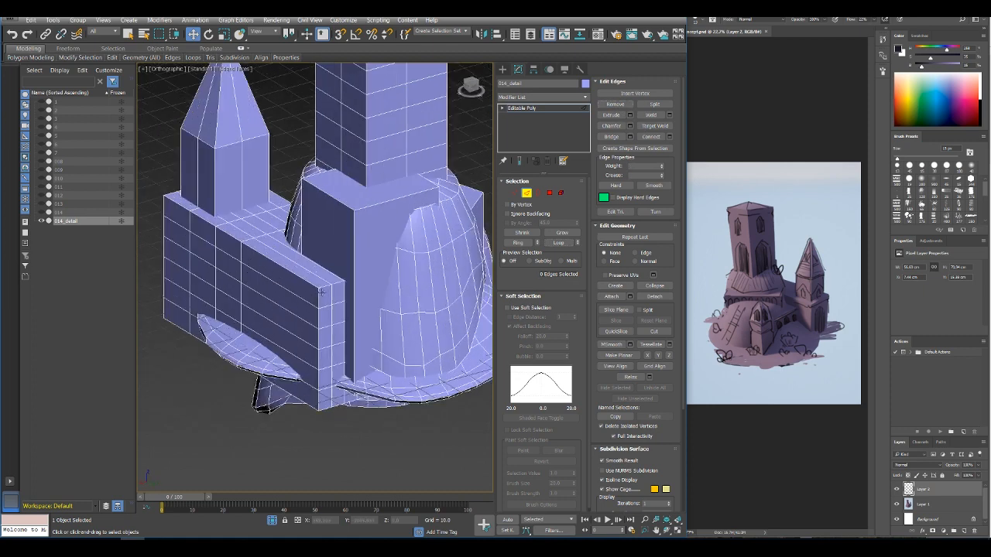
Step: Select the vertices at the spired wall's far end, flatten them vertically and lower them to the base so the wall slopes down
left_click(320, 306)
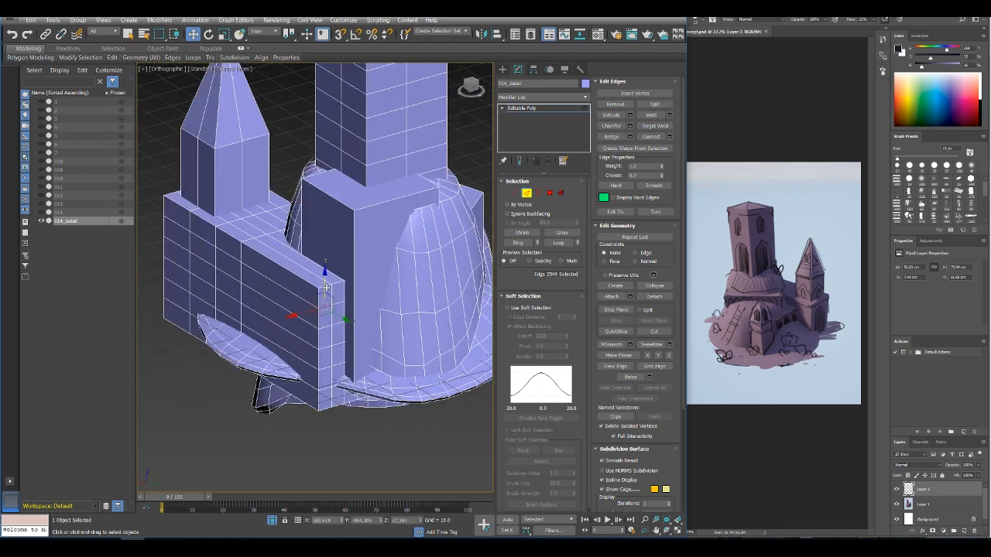
left_click(331, 284)
left_click(314, 273)
mouse_move(321, 300)
middle_mouse_down("alt")
mouse_move(292, 334)
mouse_move(289, 369)
mouse_move(288, 326)
mouse_move(285, 334)
mouse_move(293, 339)
mouse_move(295, 316)
middle_mouse_up("alt")
double_click(286, 307)
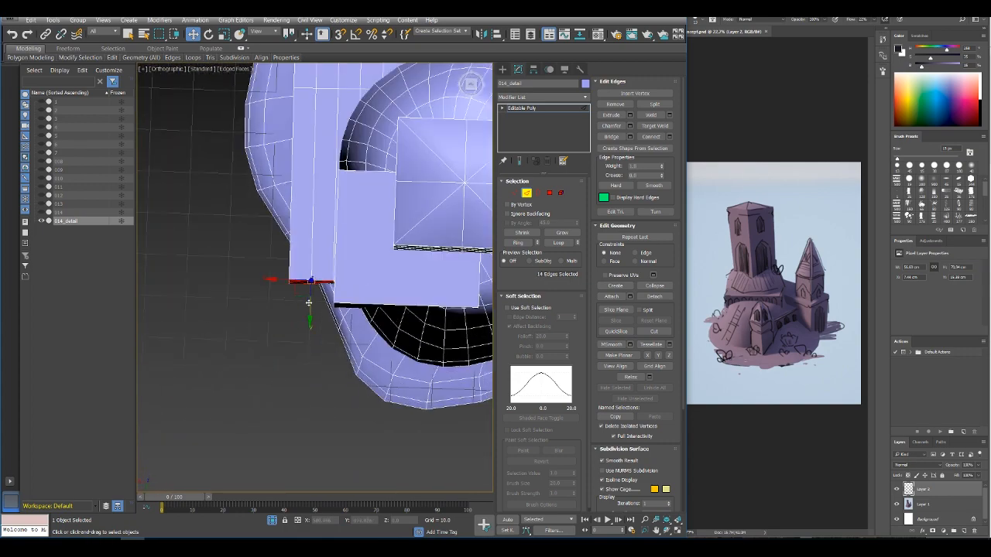
middle_click_drag(246, 289, 242, 257, "alt")
scroll(316, 314, "up", 4)
middle_click_drag(302, 347, 310, 296, "alt")
mouse_move(312, 249)
left_mouse_down()
mouse_move(308, 220)
mouse_move(301, 246)
left_mouse_up()
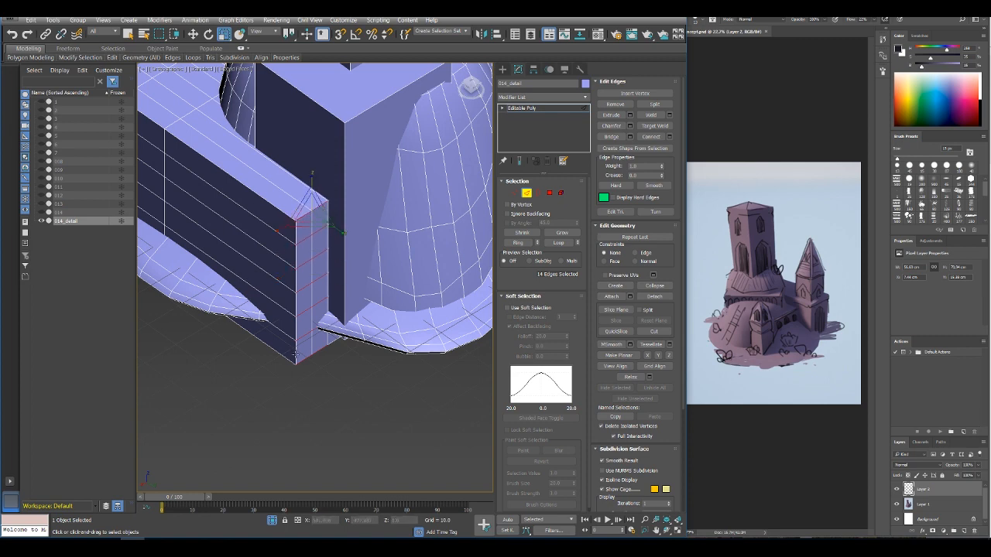
key("1")
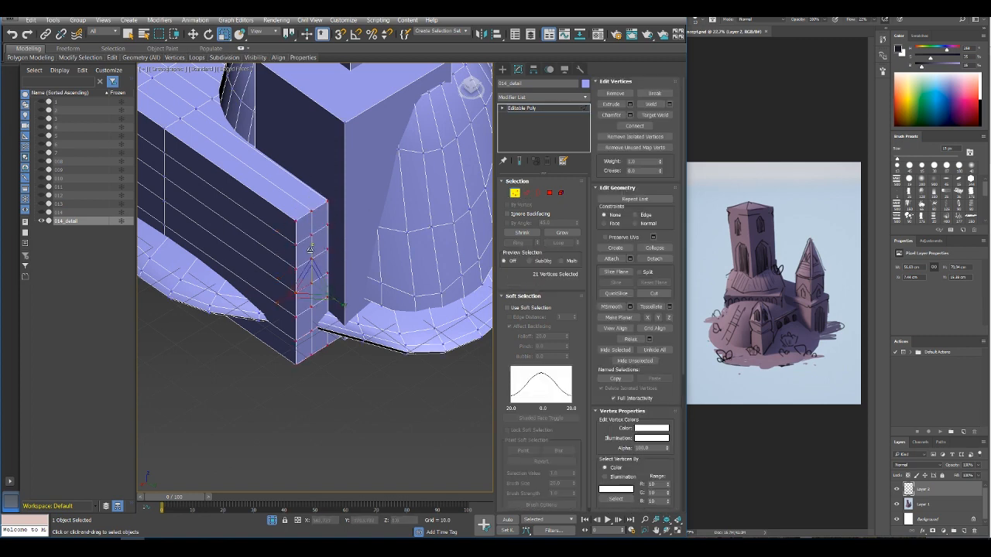
left_click_drag(310, 251, 296, 336)
scroll(302, 328, "down", 3)
middle_click_drag(303, 328, 327, 299, "alt")
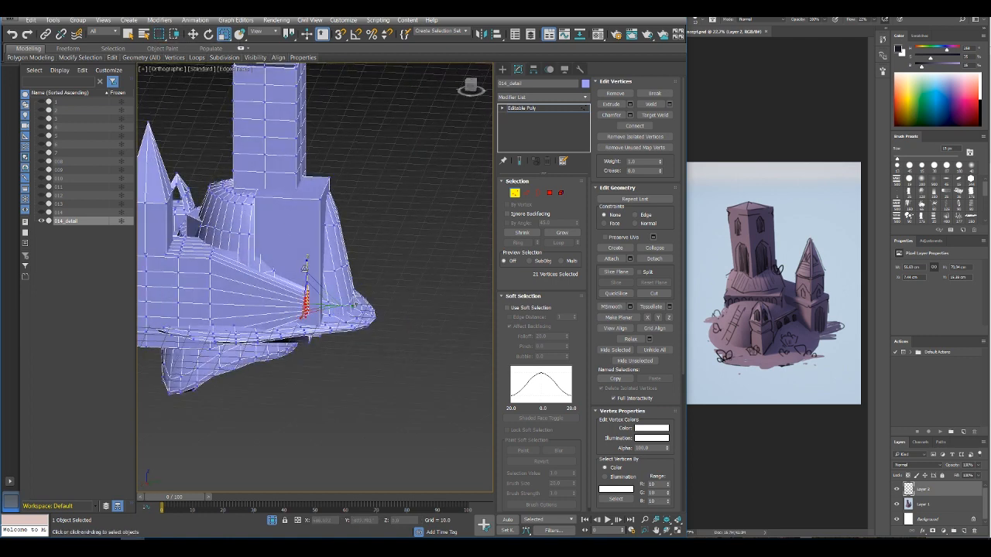
left_click_drag(306, 263, 308, 308)
Step: Slide the lowered end vertices of the sloping wall along the wall's length
left_click(193, 35)
middle_click_drag(309, 307, 402, 338, "alt")
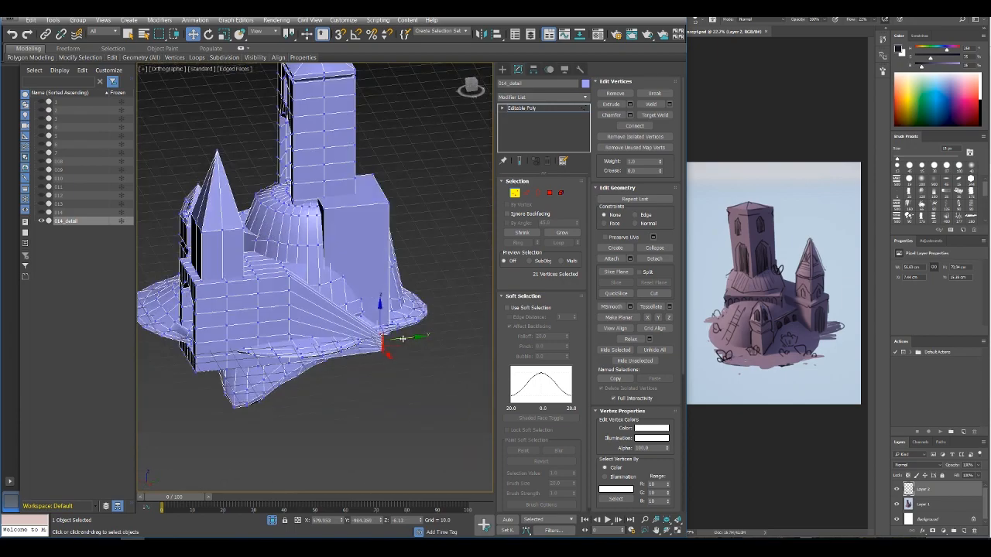
left_click_drag(405, 338, 387, 315)
middle_click_drag(386, 314, 346, 268, "alt")
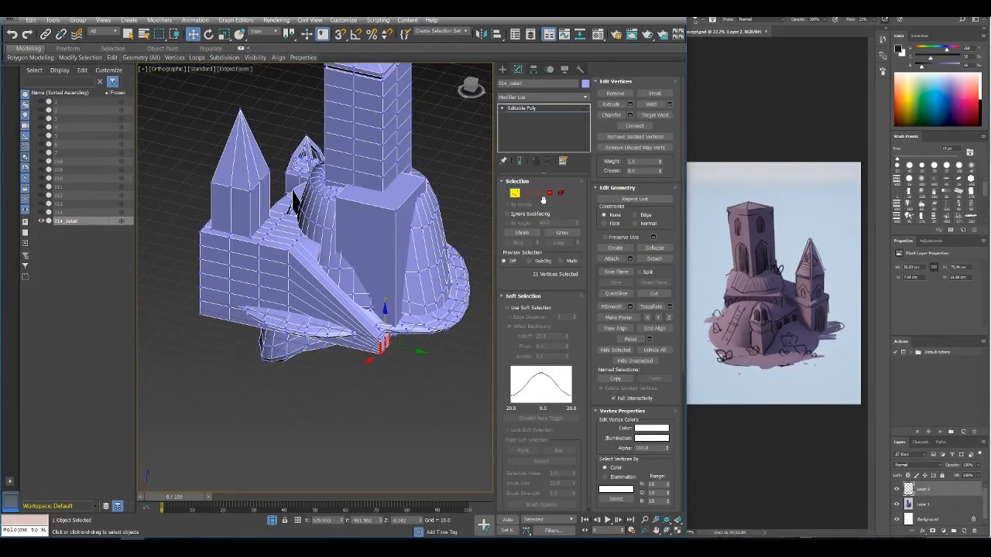
Step: Select the mound element under the main tower and scale it slightly
left_click(560, 193)
left_click(343, 277)
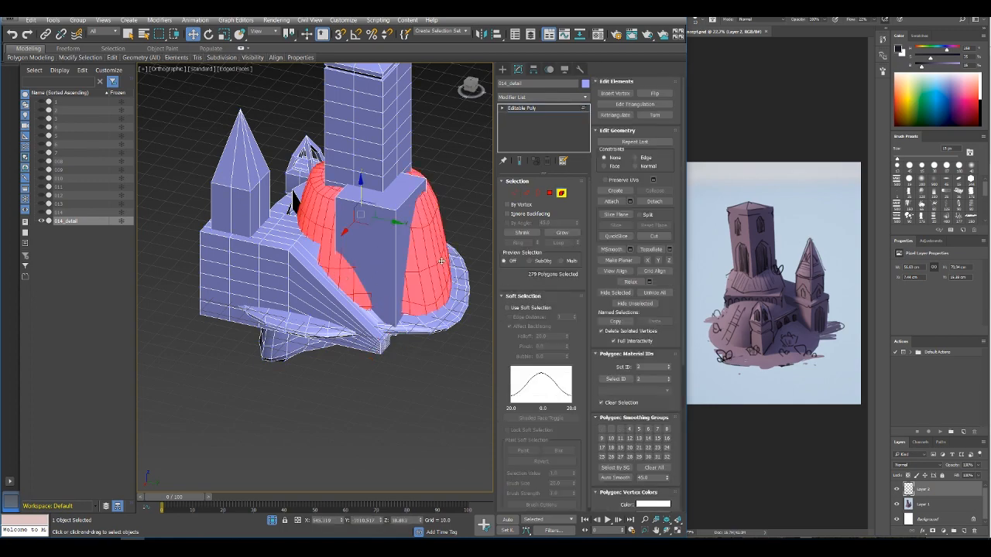
left_click(224, 34)
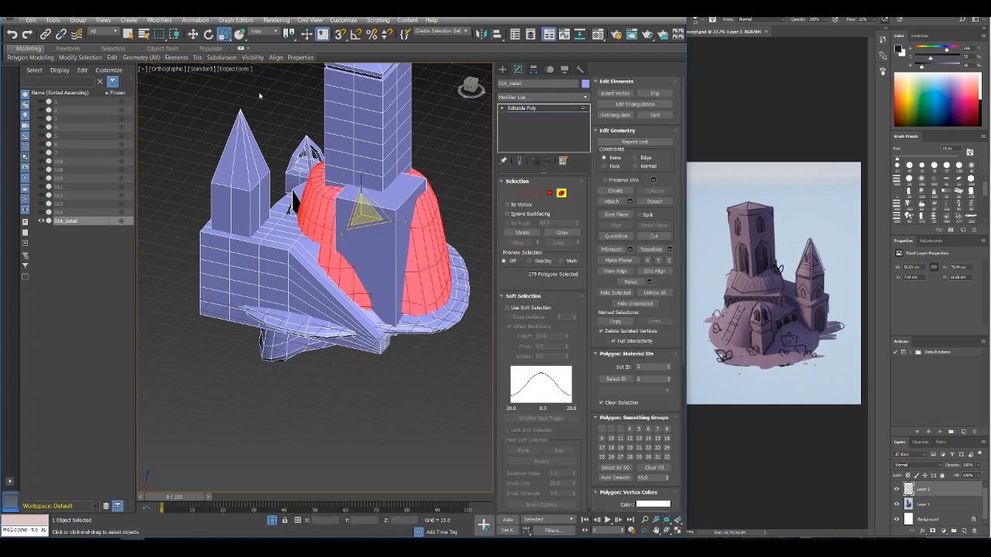
middle_click_drag(348, 198, 331, 229, "alt")
left_click_drag(332, 231, 336, 228)
middle_click_drag(337, 229, 434, 241, "alt")
Step: Select the block element beneath the main tower and shift it away from the sloping wall
left_click(423, 204)
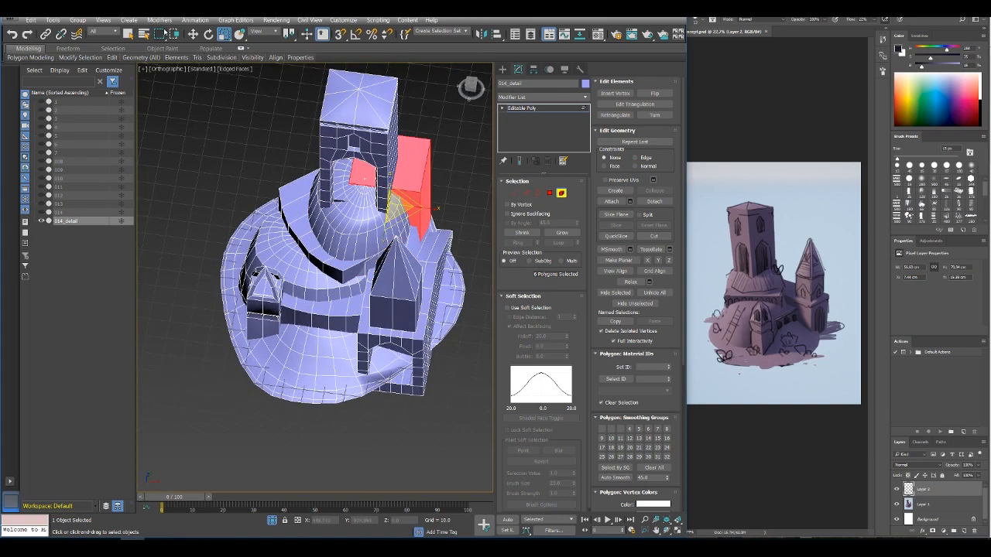
left_click(194, 34)
middle_click_drag(335, 247, 301, 252, "alt")
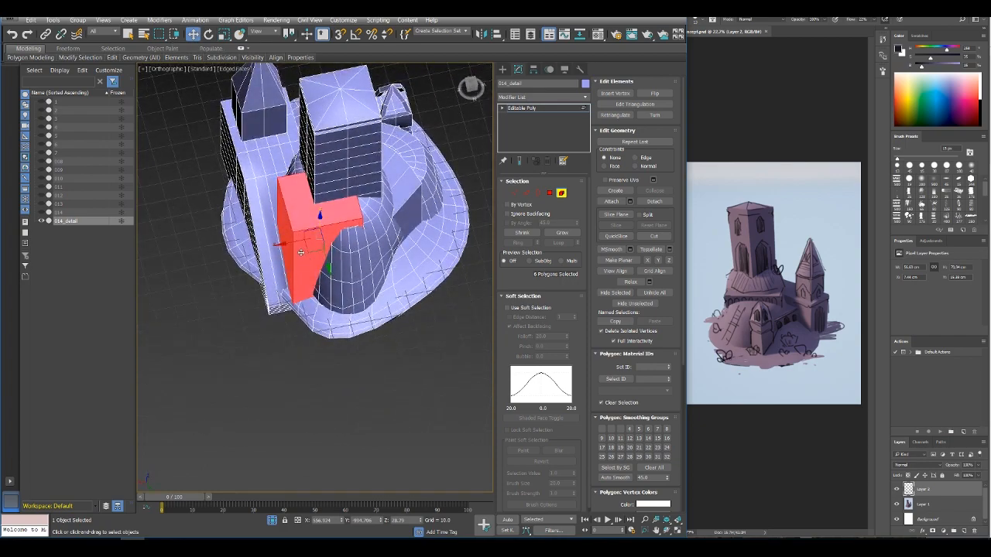
left_click_drag(315, 250, 329, 249)
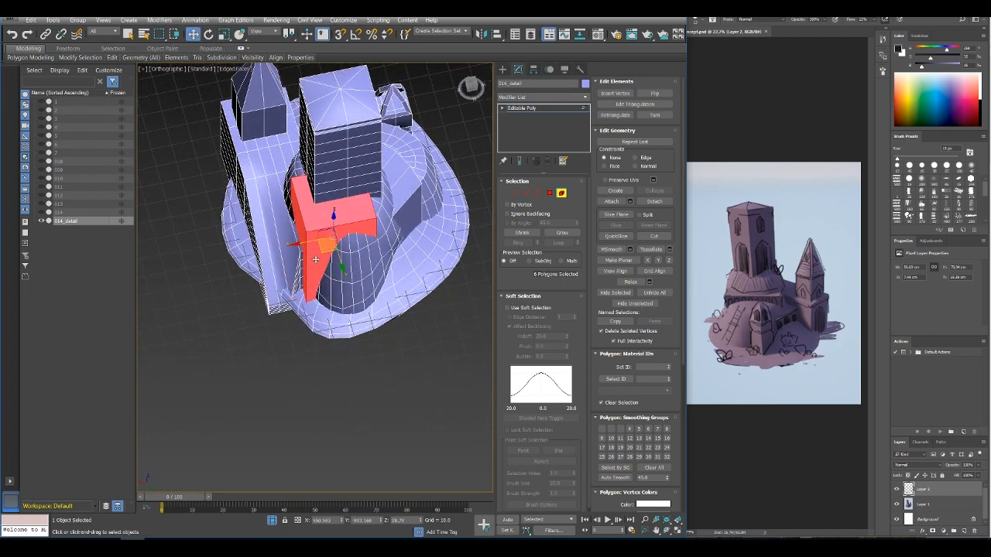
scroll(486, 225, "up", 3)
middle_click_drag(332, 249, 311, 220)
Step: Isolate the seven leftover vertices in the column at the sloping wall's inner end and flatten them vertically
left_click(515, 193)
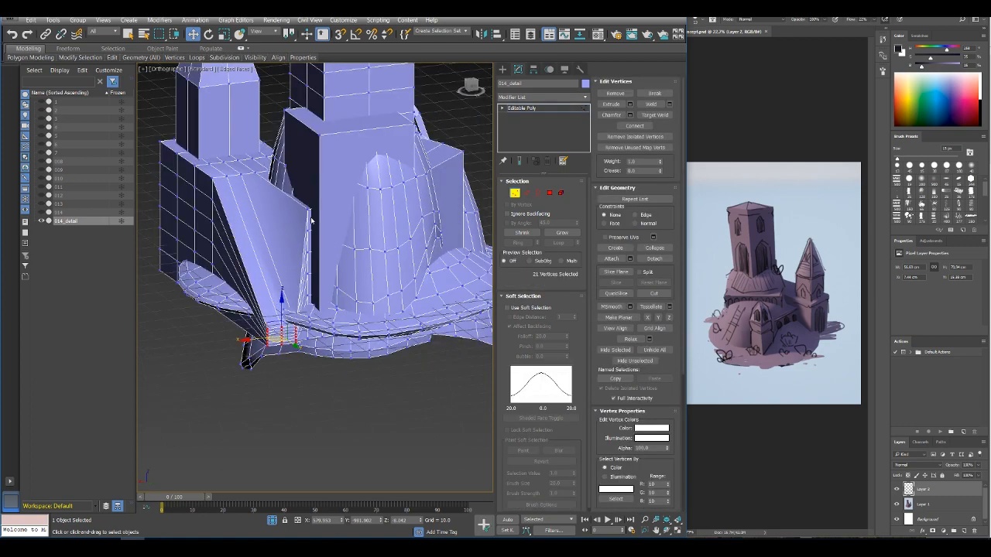
left_click(308, 232, "shift")
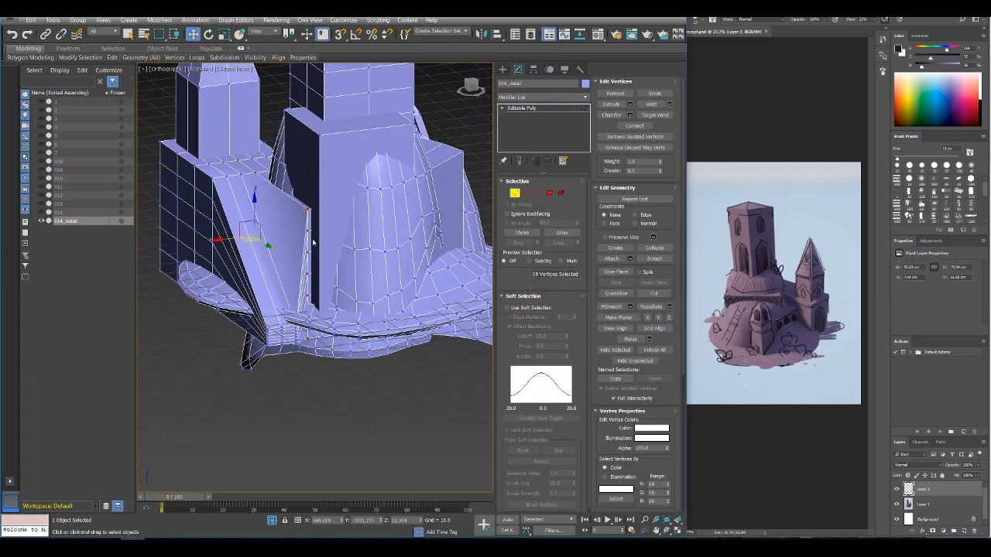
middle_click_drag(310, 252, 360, 248)
key("alt+x")
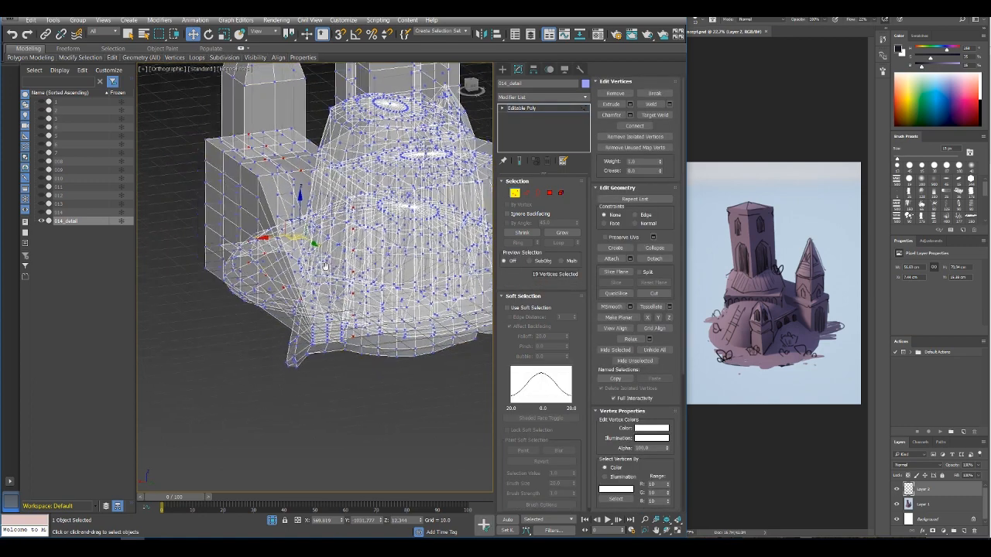
scroll(357, 247, "down", 3)
left_click_drag(311, 338, 330, 357)
key("alt+x")
left_click(225, 36)
middle_click_drag(338, 234, 345, 247)
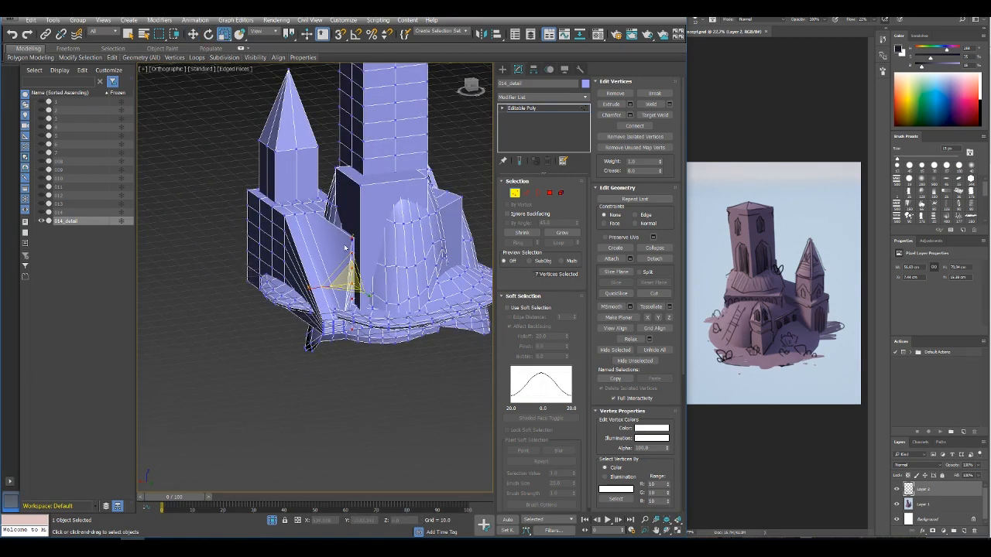
left_click_drag(353, 241, 353, 348)
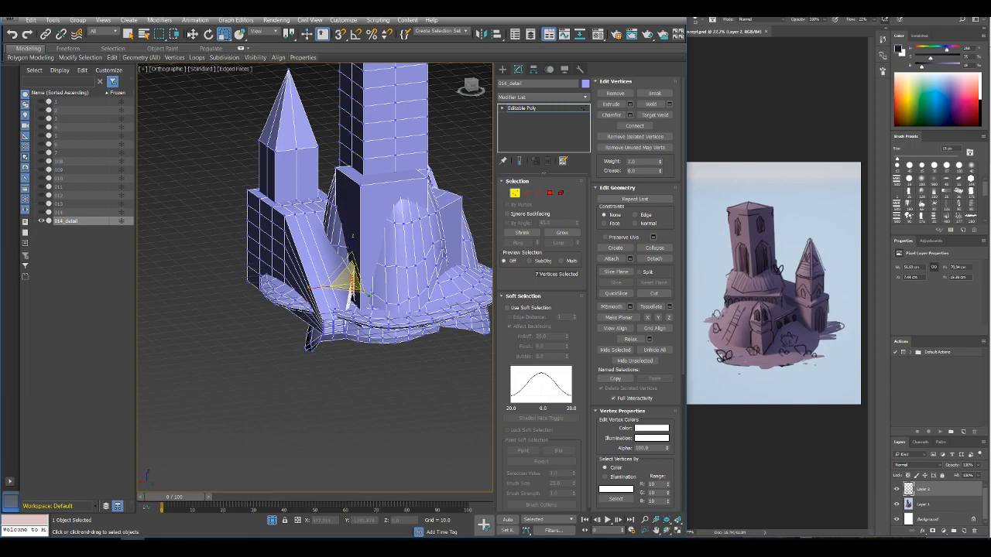
Step: Move the seven flattened vertices down to the foot of the sloping wall
key("w")
left_click_drag(352, 257, 356, 290)
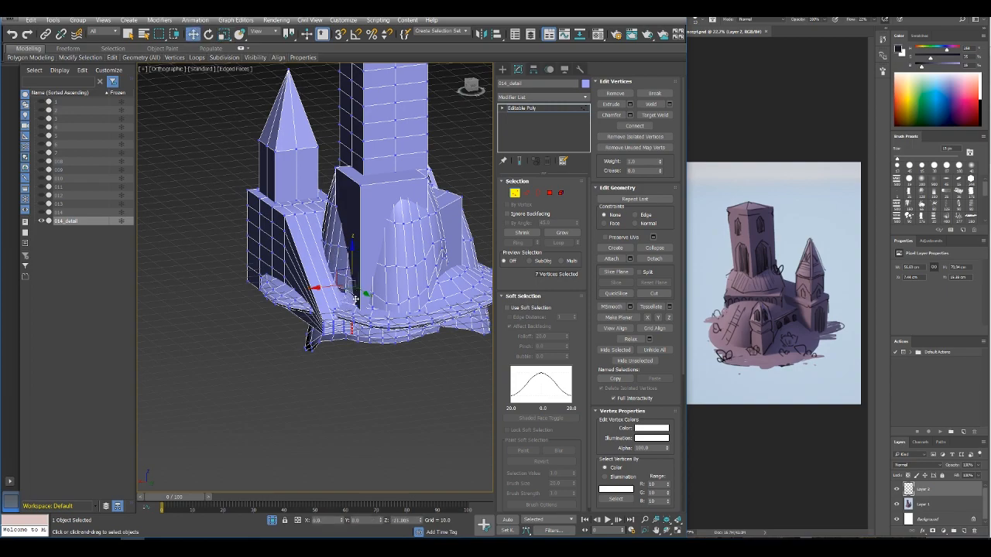
mouse_move(357, 298)
middle_mouse_down("alt")
mouse_move(396, 321)
mouse_move(435, 320)
mouse_move(355, 309)
middle_mouse_up("alt")
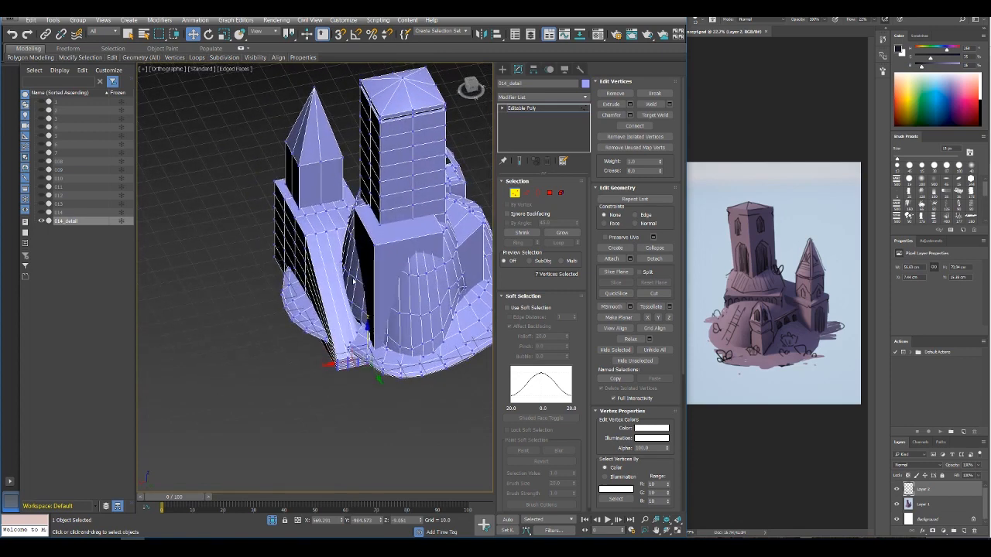
Step: Select the block element under the main tower again and nudge it along the X axis
left_click(562, 192)
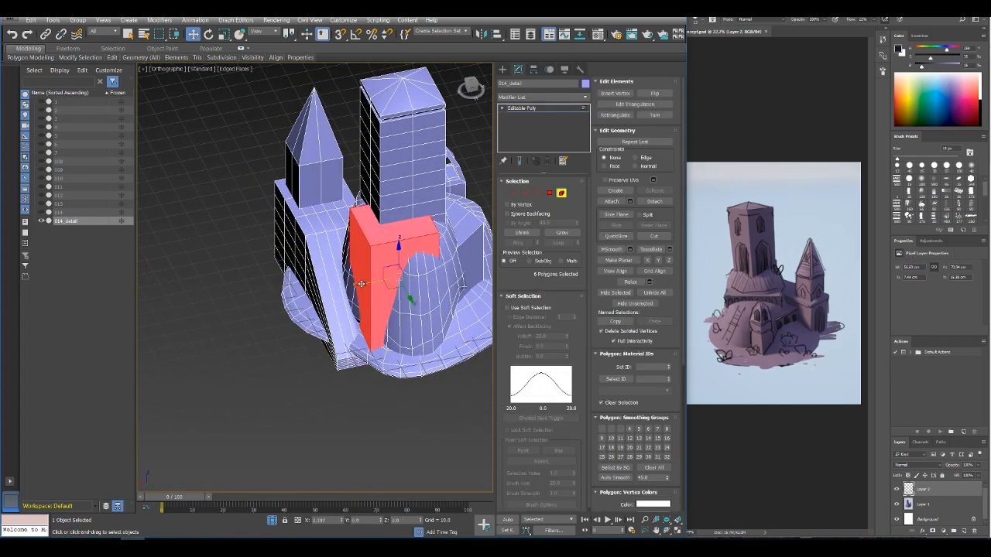
middle_click_drag(361, 284, 339, 304, "alt")
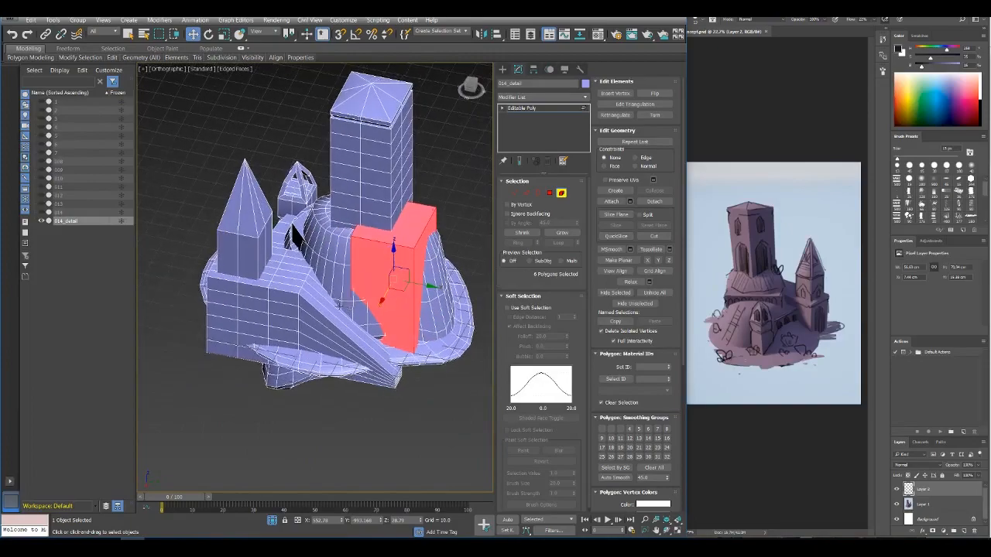
Step: Select the mound element under the main tower and widen it along the X axis to about 121%
scroll(339, 304, "up", 3)
left_click(352, 286)
middle_click_drag(394, 289, 327, 273, "alt")
left_click(224, 34)
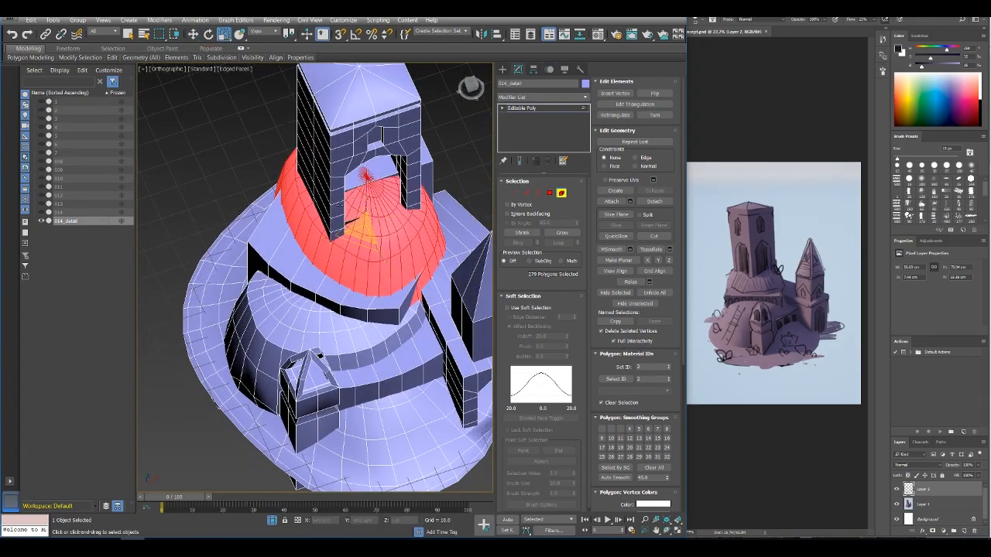
left_click_drag(321, 240, 321, 229)
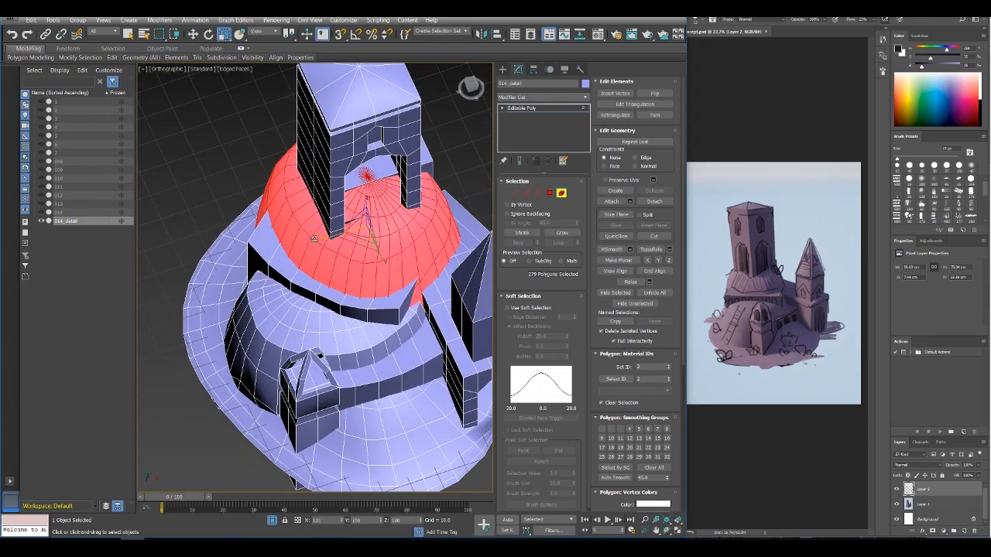
middle_click_drag(321, 230, 362, 261, "alt")
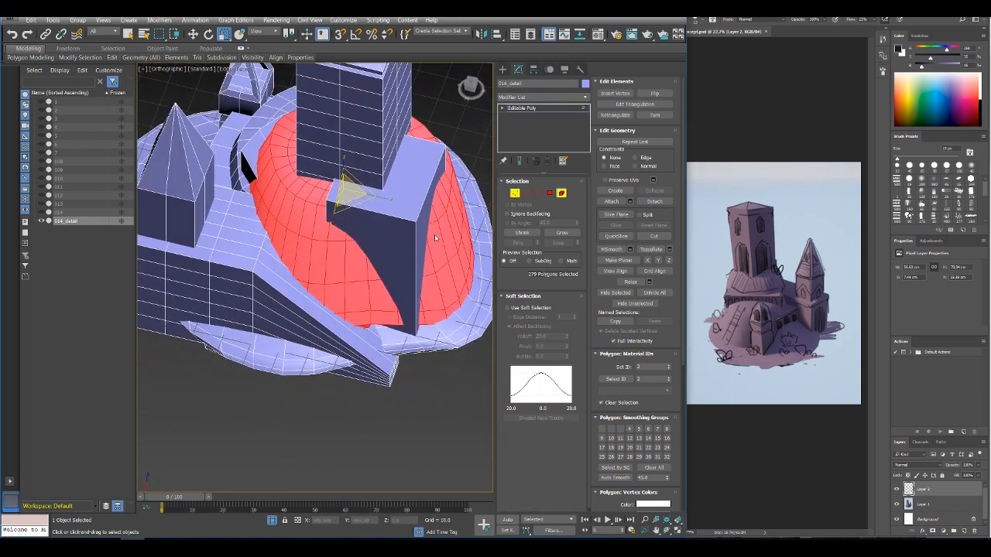
Step: Using soft selection with a 55.8 falloff, push two vertices on the mound beside the sloping wall inward
left_click(515, 193)
left_click(308, 284, "ctrl")
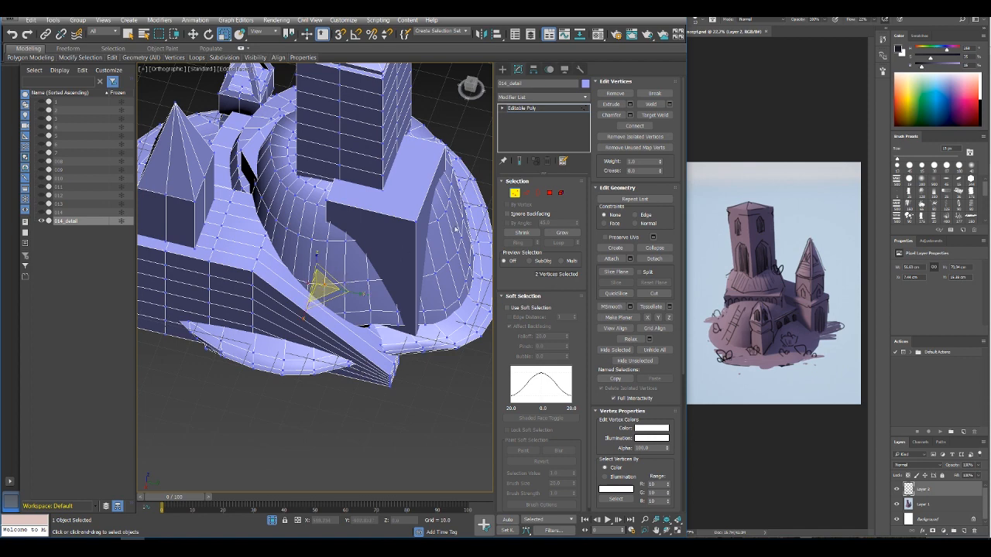
left_click(508, 308)
left_click_drag(566, 338, 552, 268)
key("w")
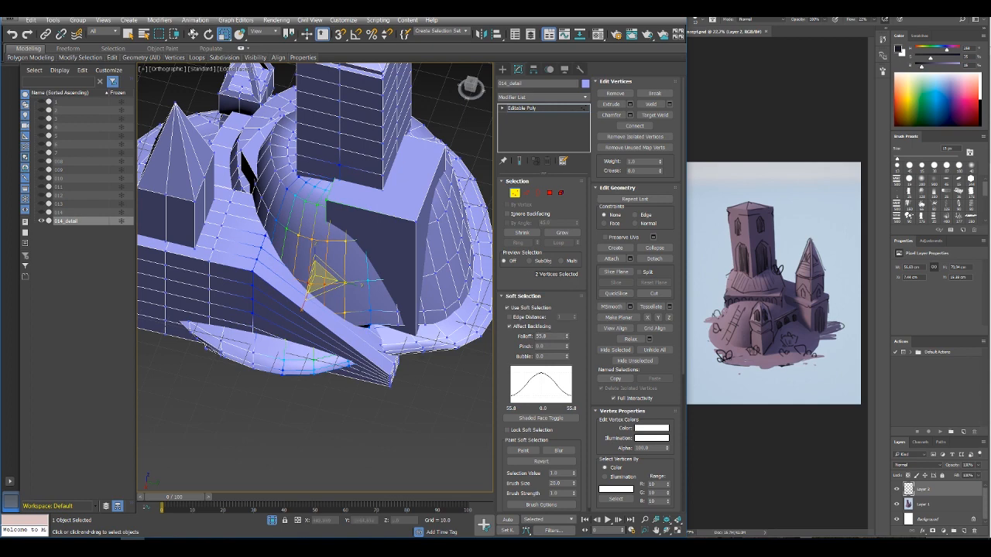
left_click_drag(304, 303, 326, 271)
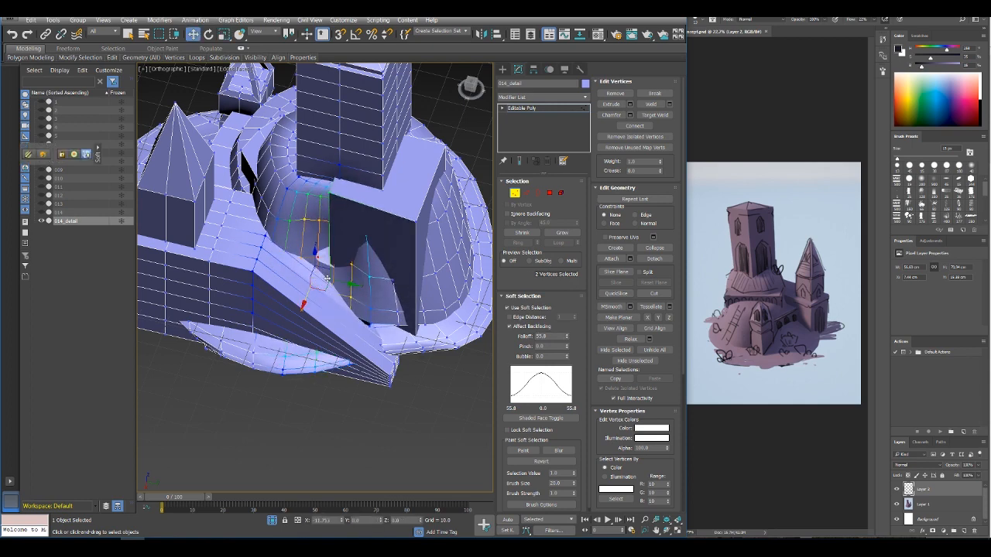
Step: Push the two mound vertices near the foot of the block inward with the same soft selection
left_click(324, 248)
left_click(397, 313)
left_click(372, 310, "ctrl")
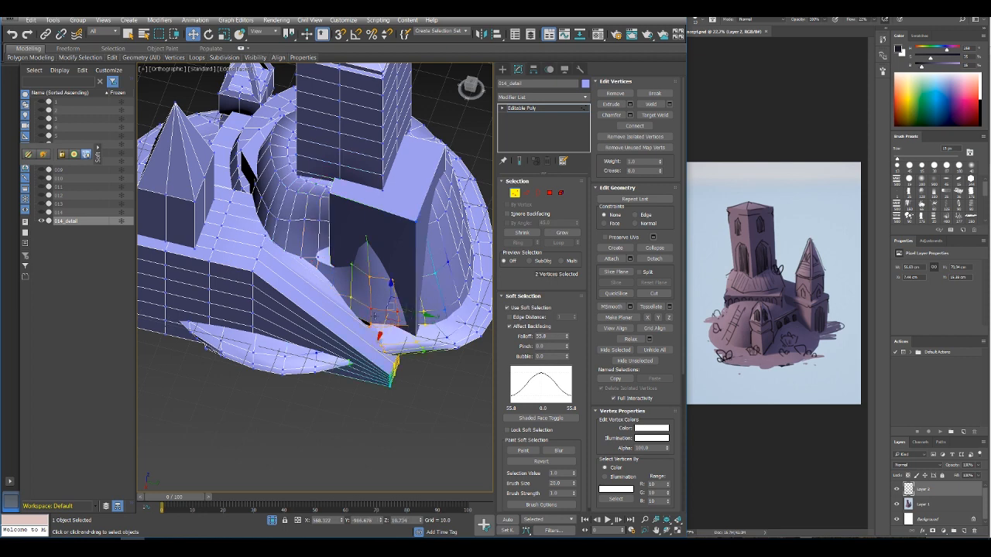
left_click_drag(384, 326, 391, 287)
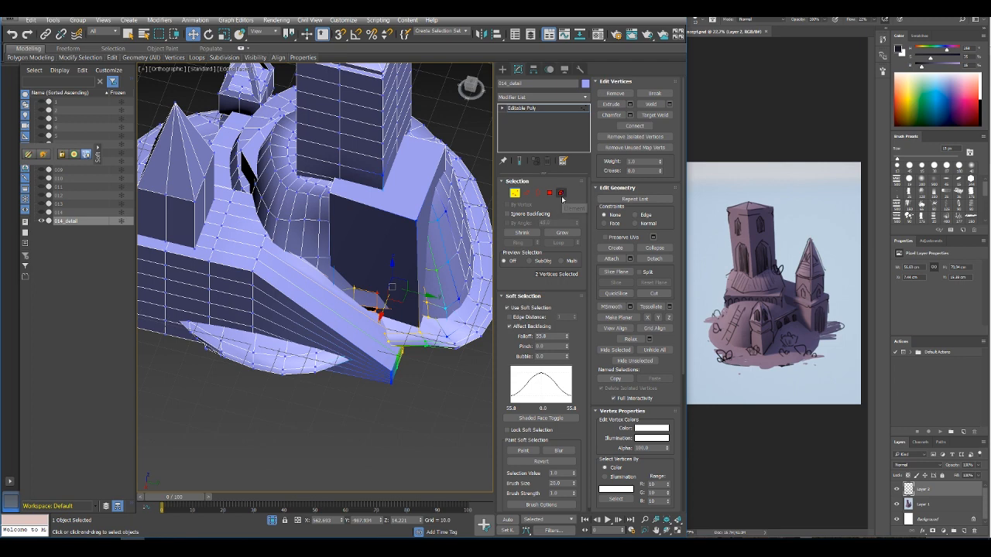
Step: Turn off soft selection and shift the block element under the main tower slightly along the X axis
left_click(562, 195)
left_click(390, 242)
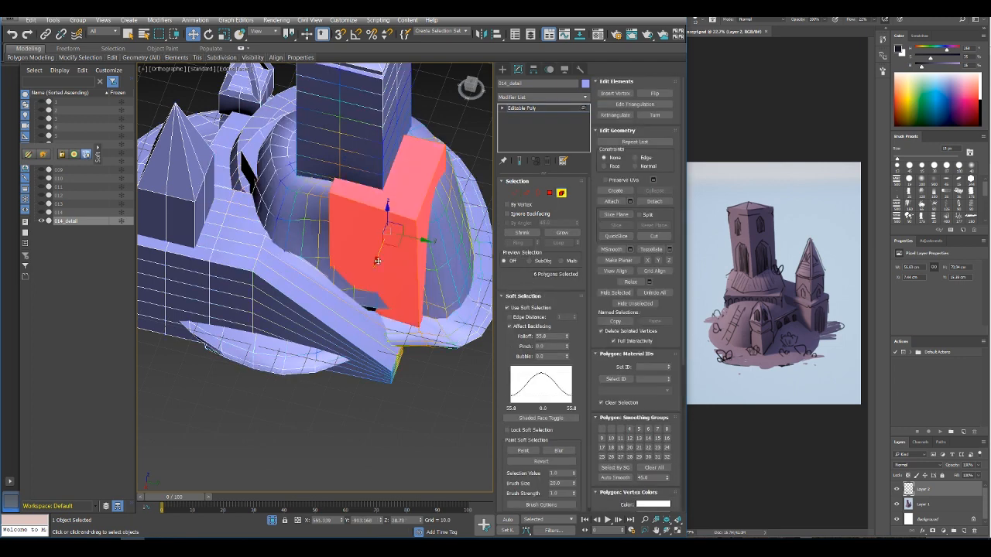
left_click(523, 308)
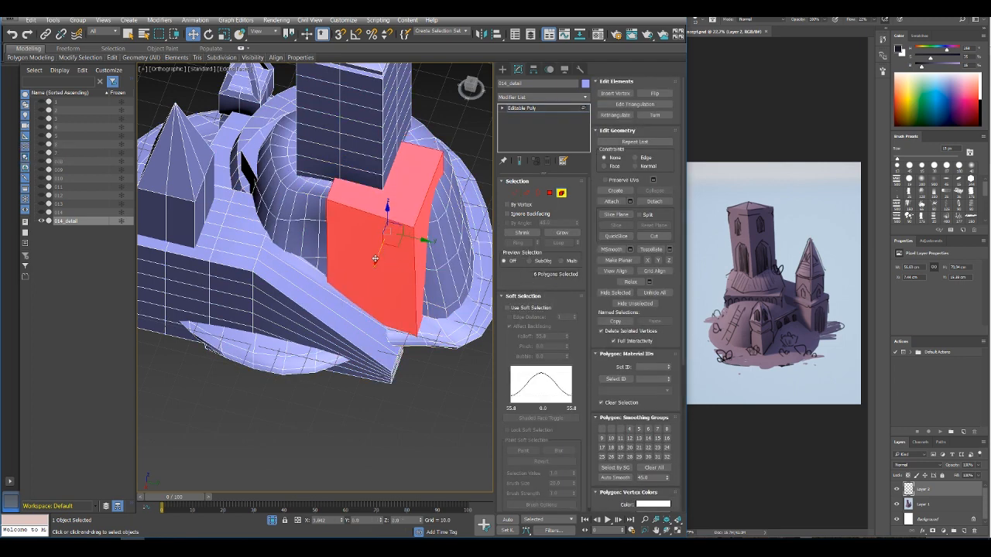
middle_click_drag(379, 255, 277, 280, "alt")
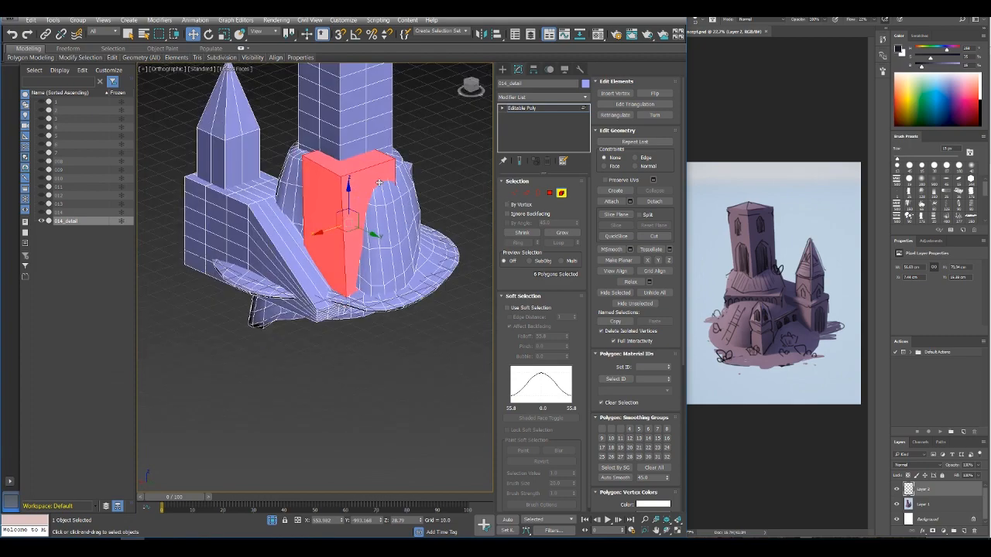
Step: Straighten the skewed side face of the block under the main tower, beside the sloping wall, by scaling the polygon flat
left_click(515, 194)
middle_click_drag(364, 190, 333, 180, "alt")
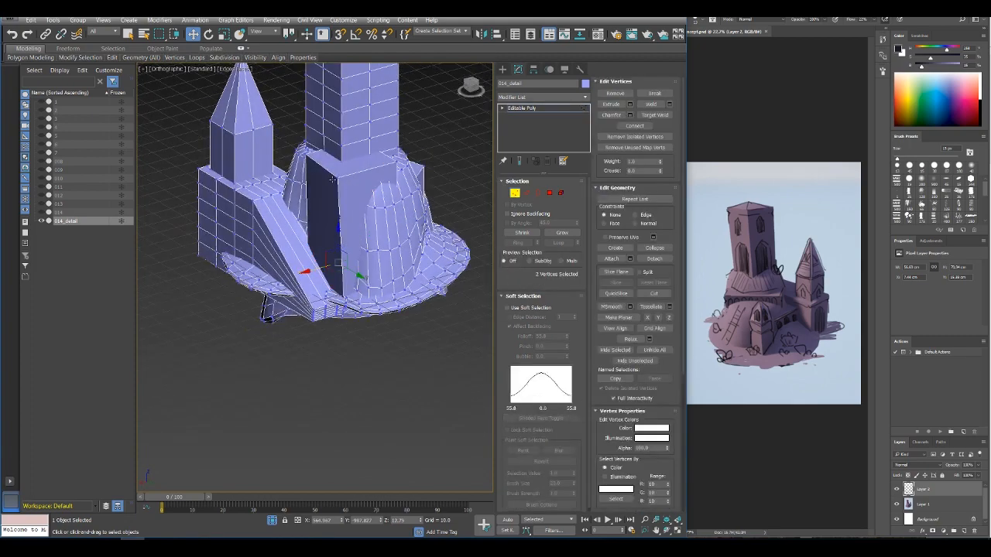
left_click(550, 193)
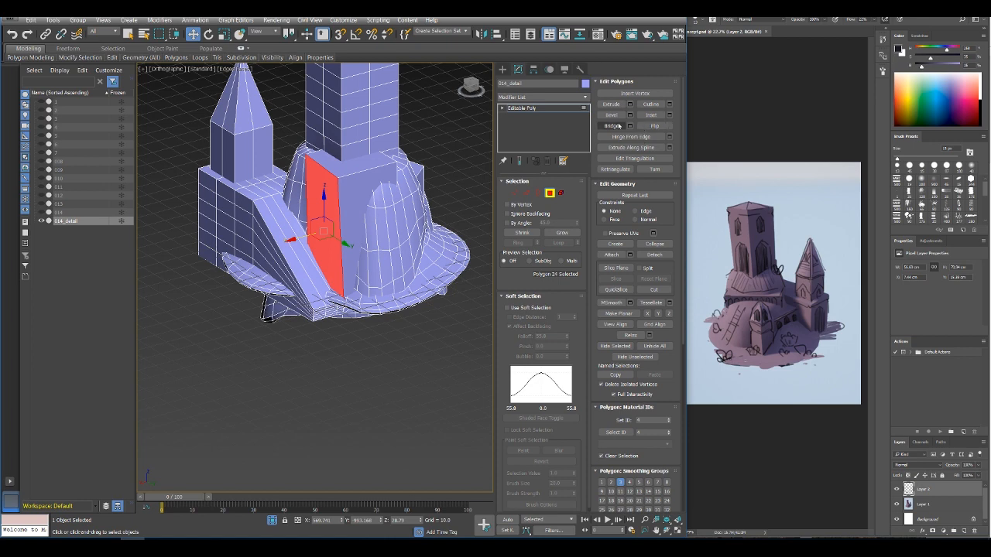
left_click(224, 34)
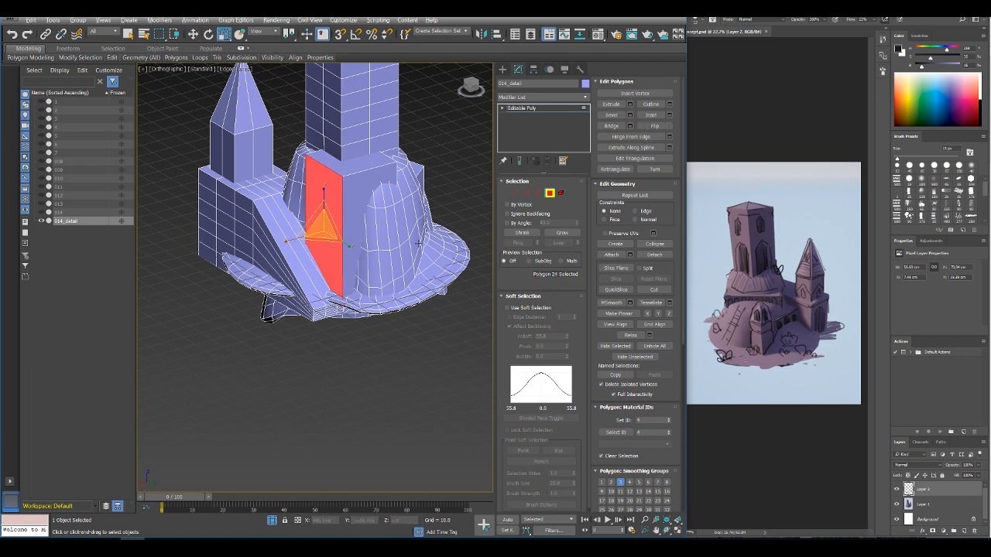
middle_click_drag(418, 243, 373, 254, "alt")
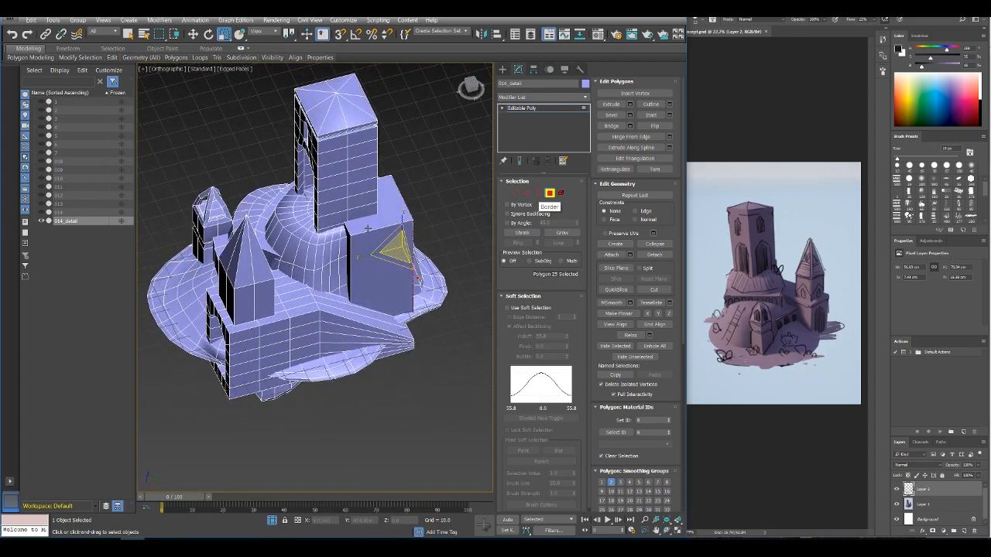
Step: Select opposite side faces of the block under the main tower in turn and move them outward to enlarge the block
left_click(335, 268)
key("w")
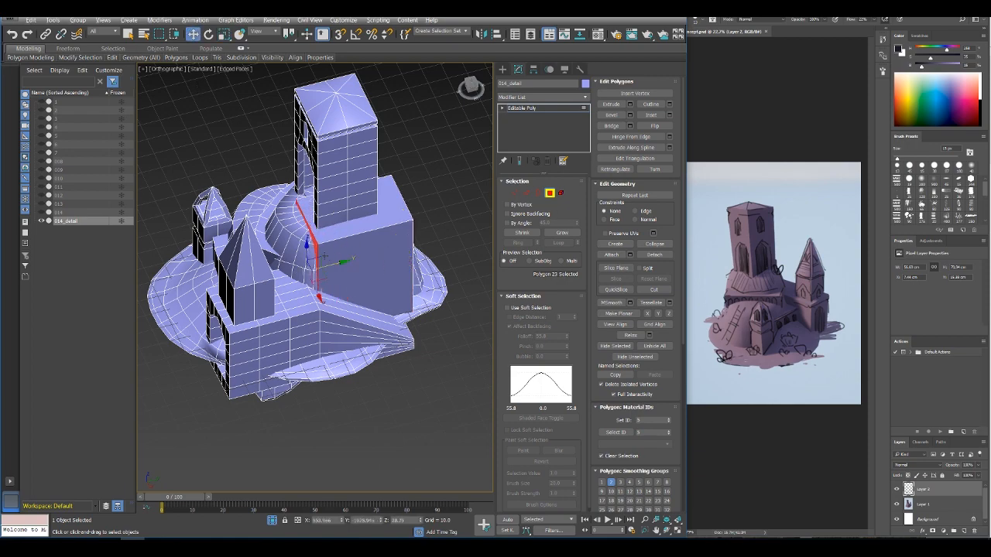
middle_click_drag(364, 258, 405, 226, "alt")
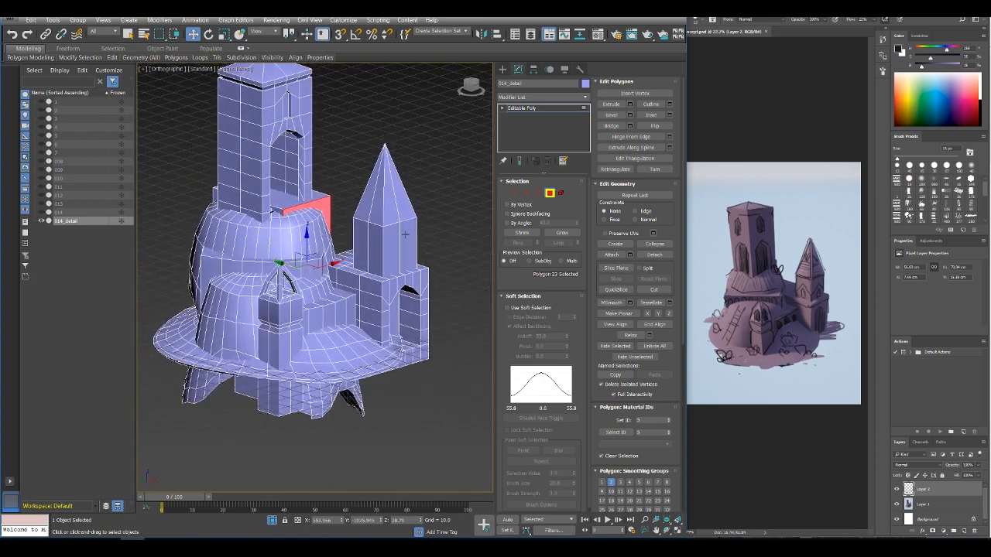
scroll(271, 213, "up", 3)
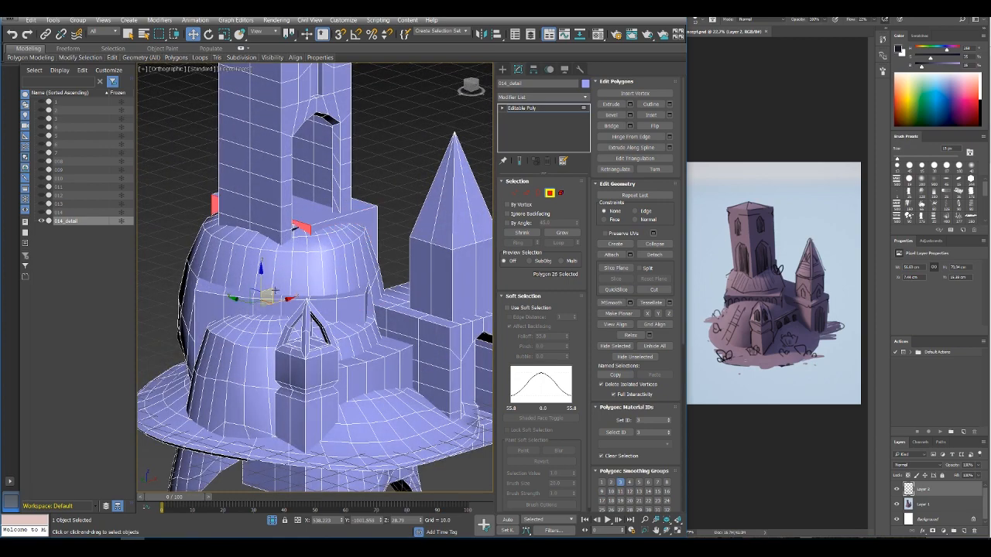
scroll(275, 299, "down", 2)
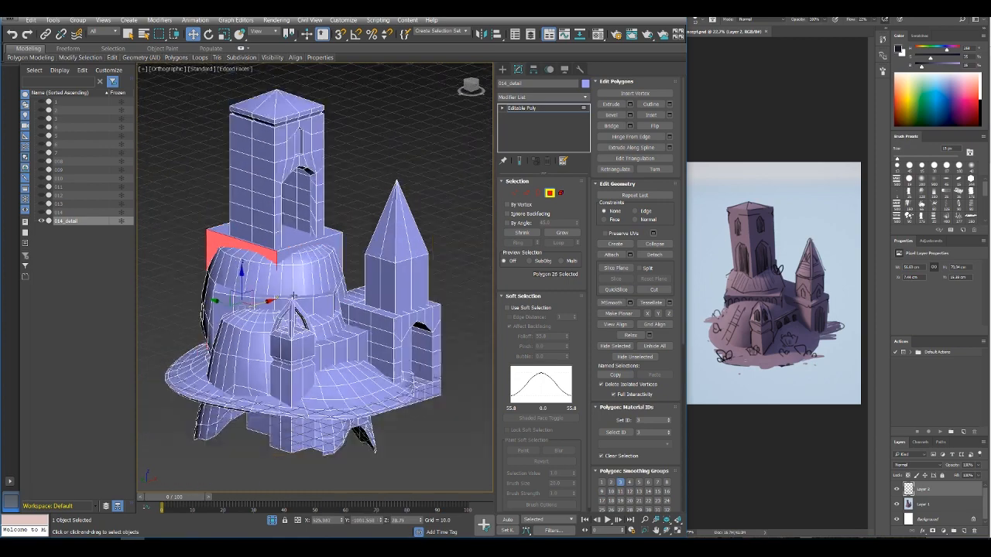
middle_click_drag(301, 289, 387, 298, "alt")
scroll(341, 306, "up", 2)
middle_click_drag(306, 312, 394, 259)
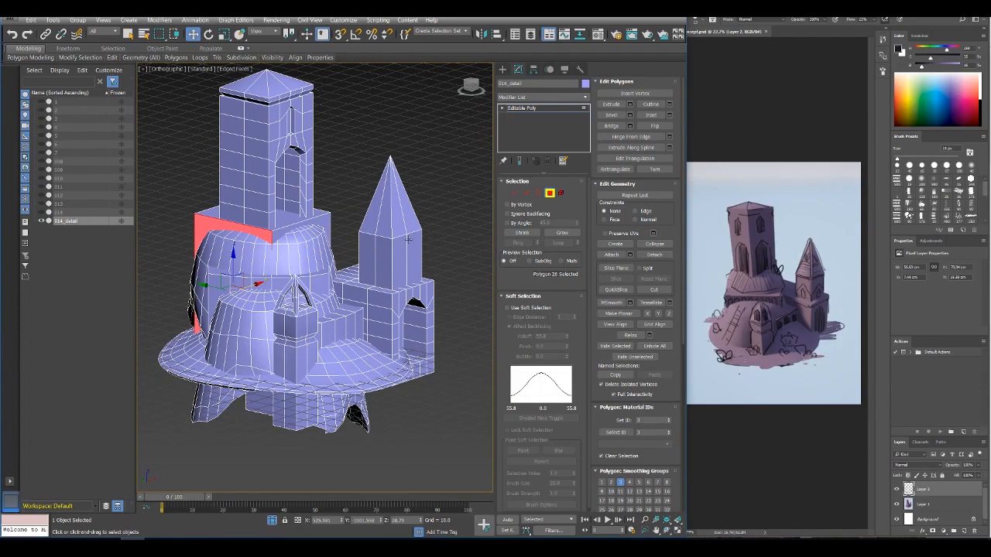
Step: Cut a pointed-arch window outline into the spired tower's wall directly above the archway
scroll(408, 240, "up", 3)
key("1")
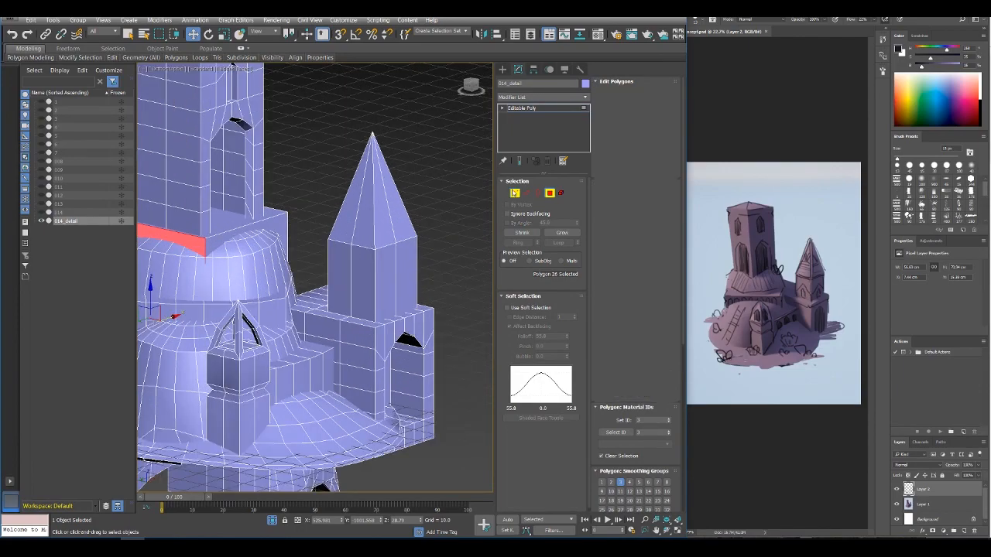
scroll(415, 257, "down", 4)
scroll(416, 252, "up", 5)
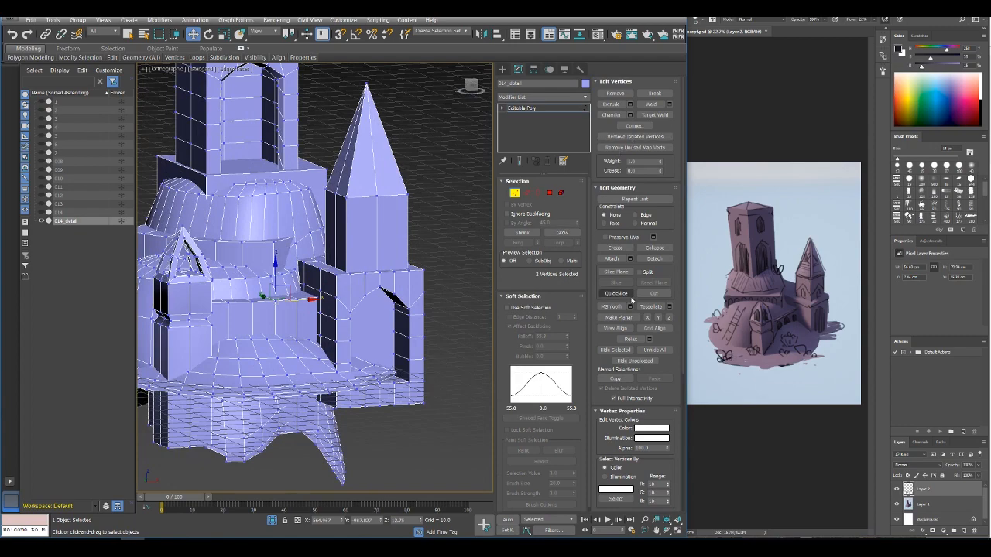
left_click(655, 294)
scroll(329, 246, "up", 3)
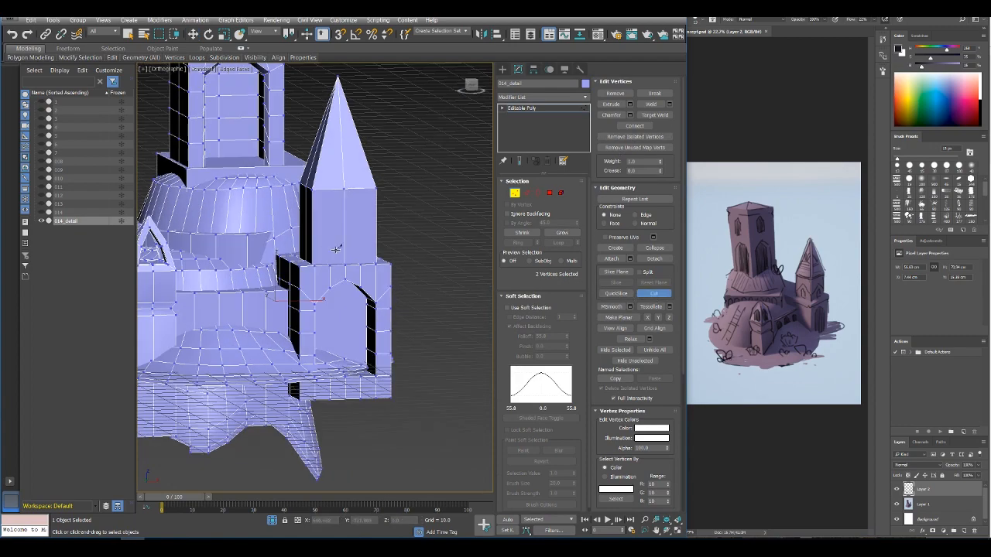
scroll(336, 249, "up", 4)
middle_click_drag(335, 248, 325, 254, "alt")
left_click(326, 255)
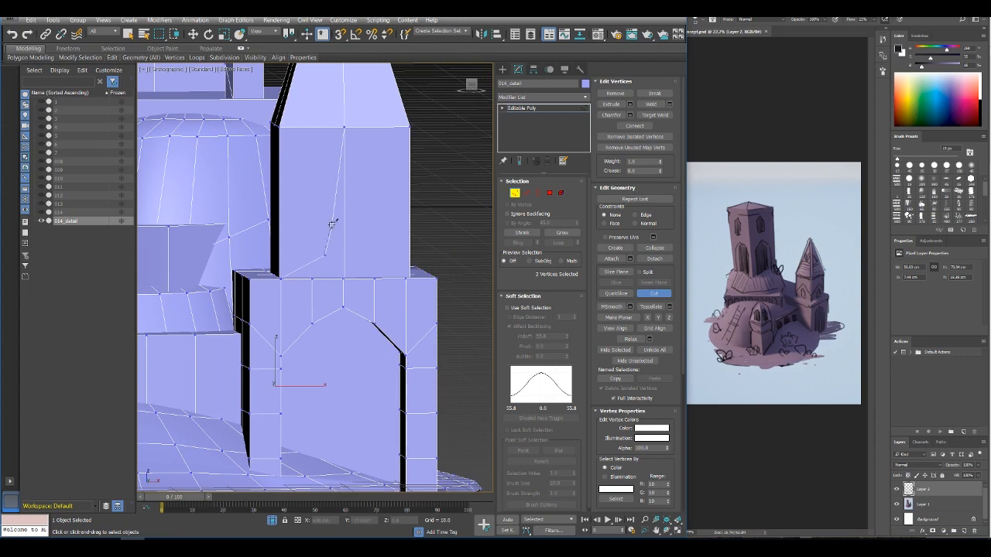
left_click(325, 205)
left_click(345, 190)
left_click(367, 206)
key("w")
Step: Select the three bottom vertices of the window outline and scale them level
left_click(367, 257)
left_click(344, 257, "ctrl")
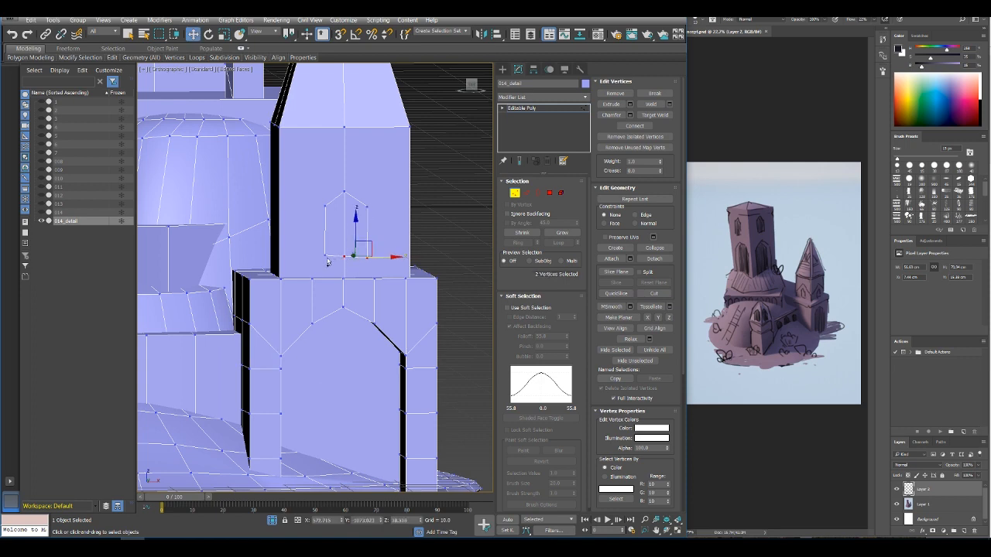
left_click(325, 255, "ctrl")
left_click(223, 34)
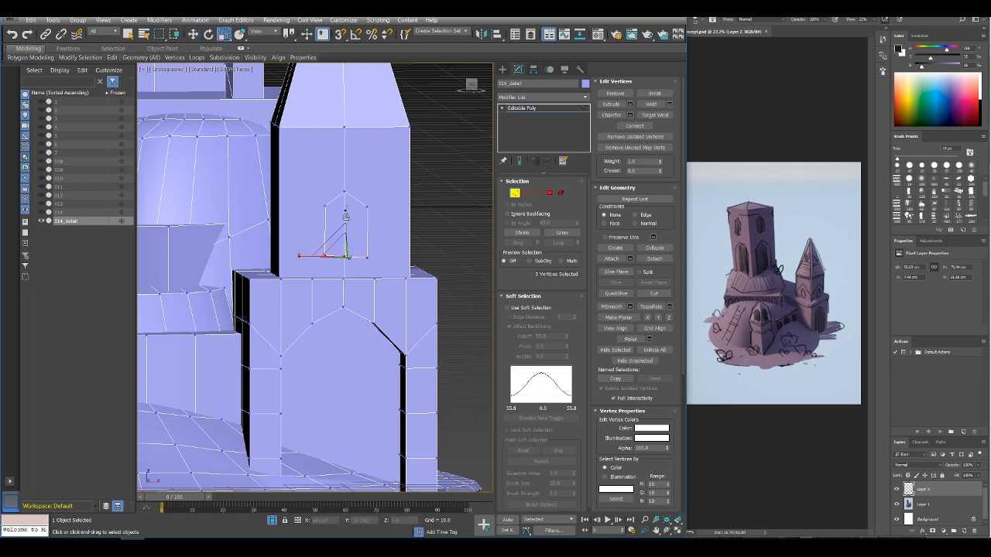
Step: Delete the polygons inside the pointed window outline to open a hole in the spired tower's wall
left_click(550, 193)
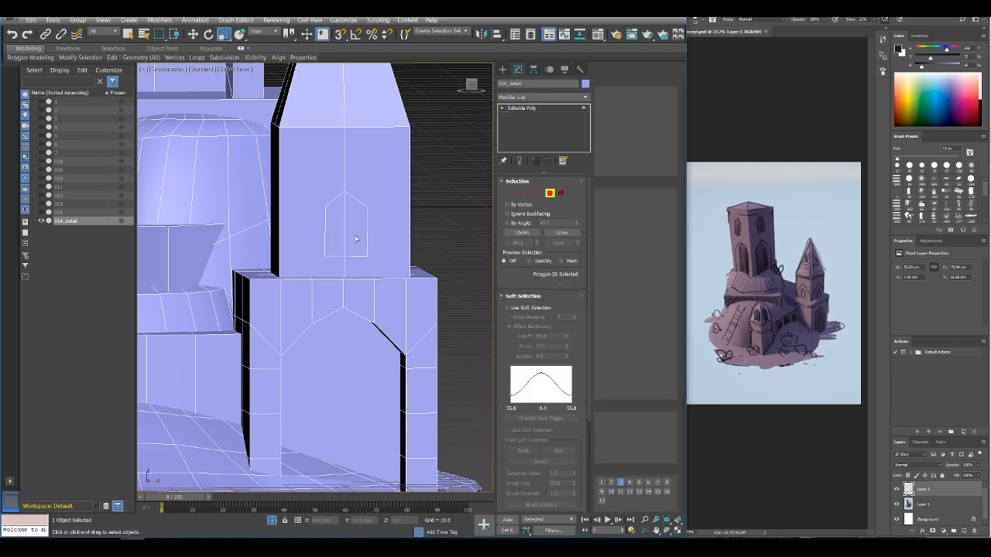
left_click(338, 235)
key("Delete")
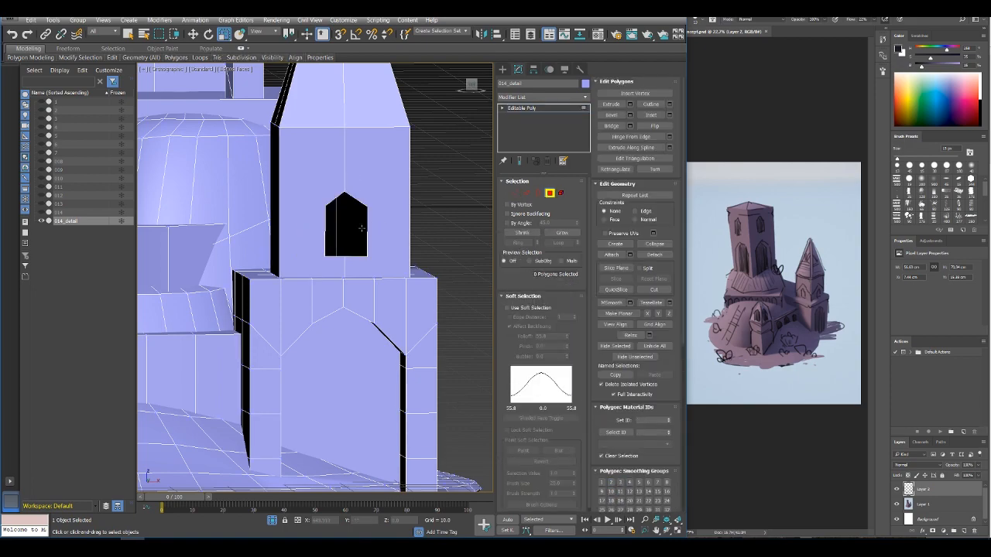
Step: Connect the window's two upper side vertices to the upper corners of the spired tower's wall with new edges
scroll(361, 229, "down", 8)
middle_click_drag(361, 229, 343, 252, "alt")
scroll(382, 256, "up", 6)
left_click(514, 193)
scroll(342, 256, "up", 4)
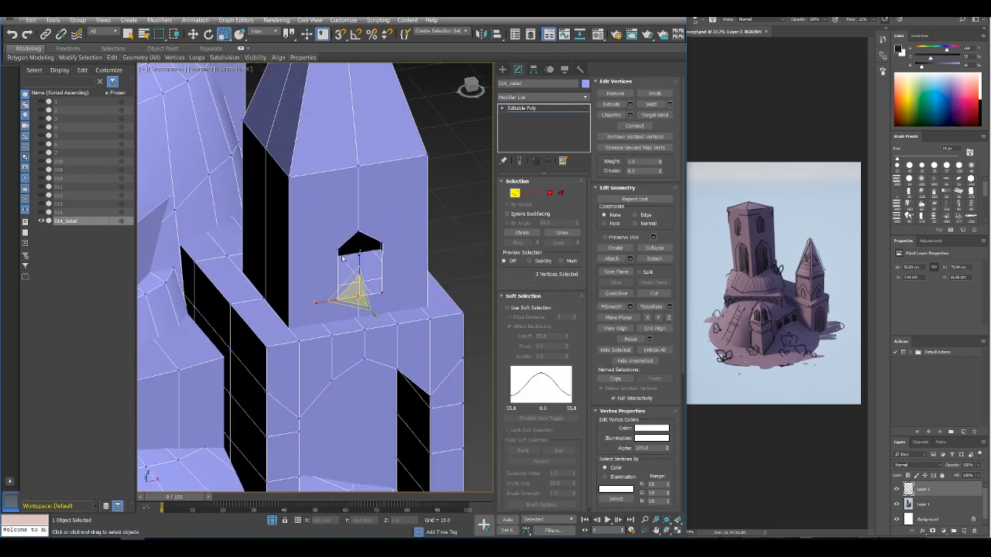
left_click(338, 249)
left_click(289, 177, "ctrl")
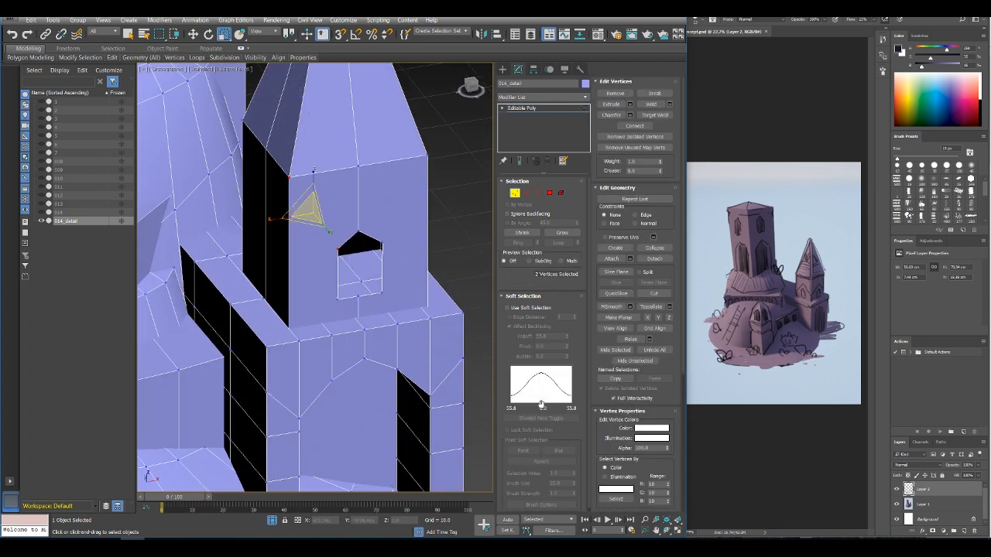
left_click(634, 126)
left_click(381, 245)
left_click(428, 157, "ctrl")
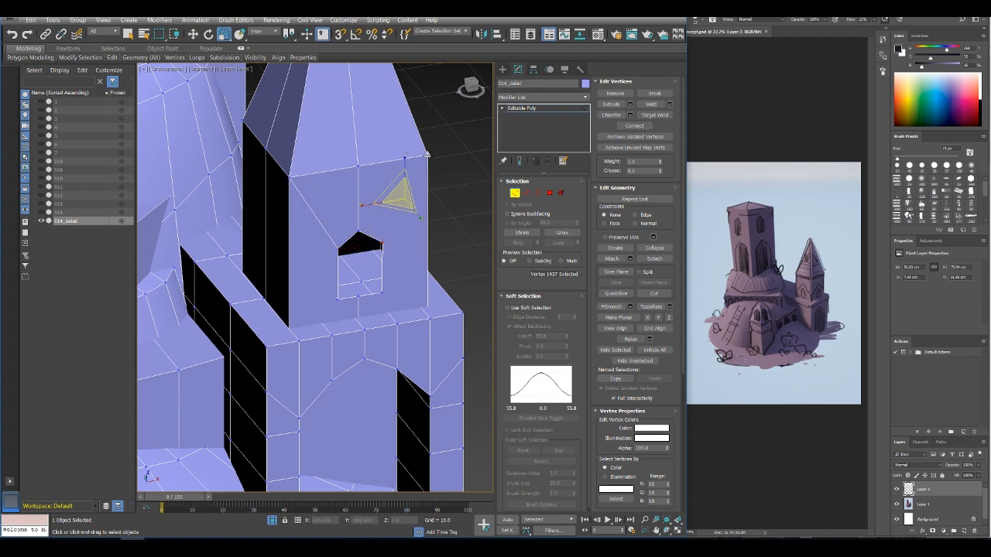
left_click(634, 126)
Step: Extrude the window opening's border inward into the spired tower and cap it to form a recessed window
left_click(538, 193)
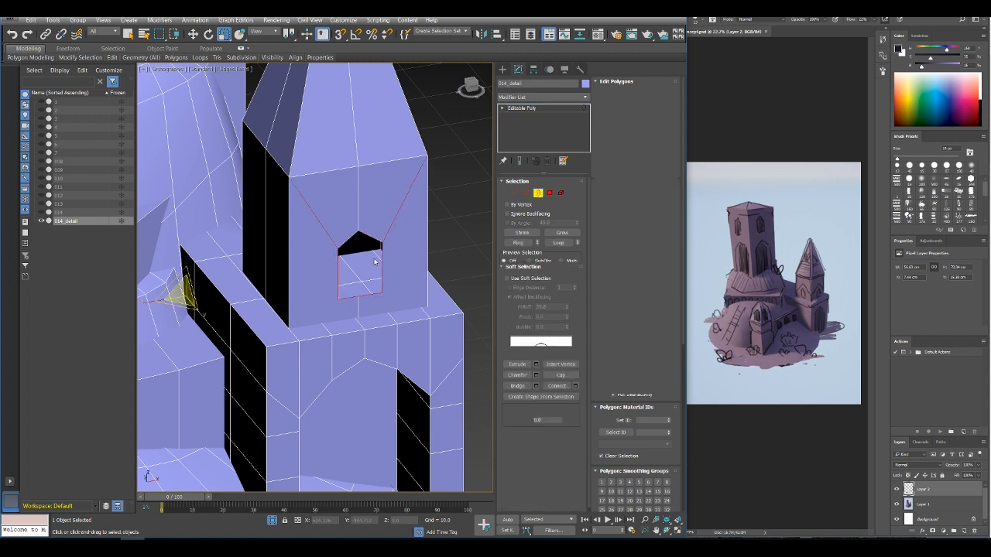
key("3")
left_click(379, 258)
key("w")
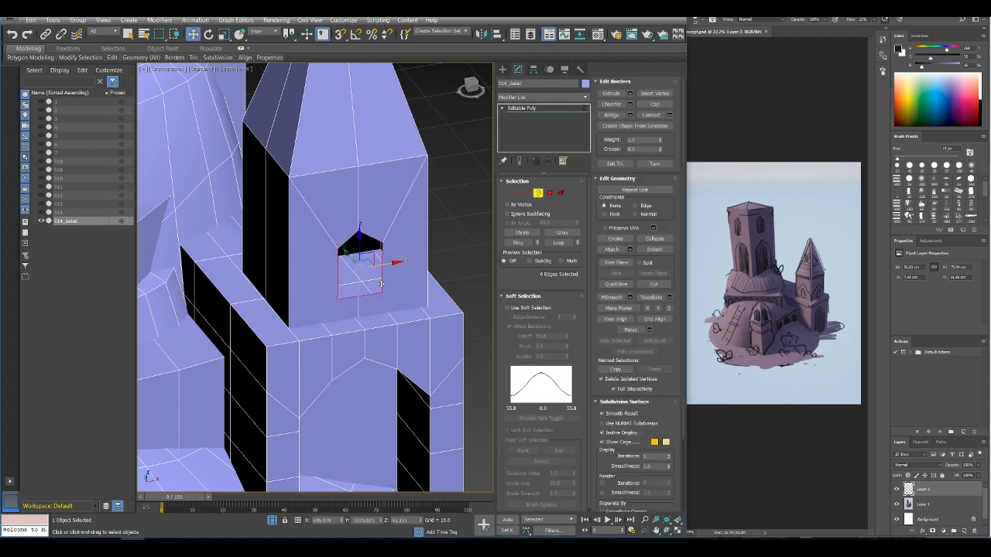
middle_click_drag(375, 287, 393, 291, "alt")
left_click_drag(340, 254, 321, 244, "shift")
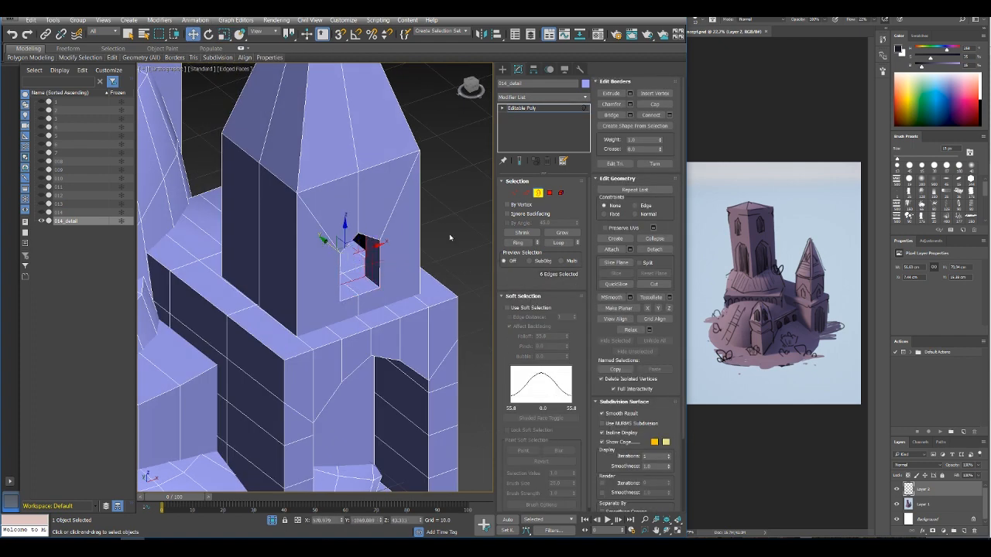
left_click(655, 105)
Step: Cut a second pointed-arch window outline into the spired tower's adjacent wall, the one facing the small turret
scroll(397, 286, "down", 8)
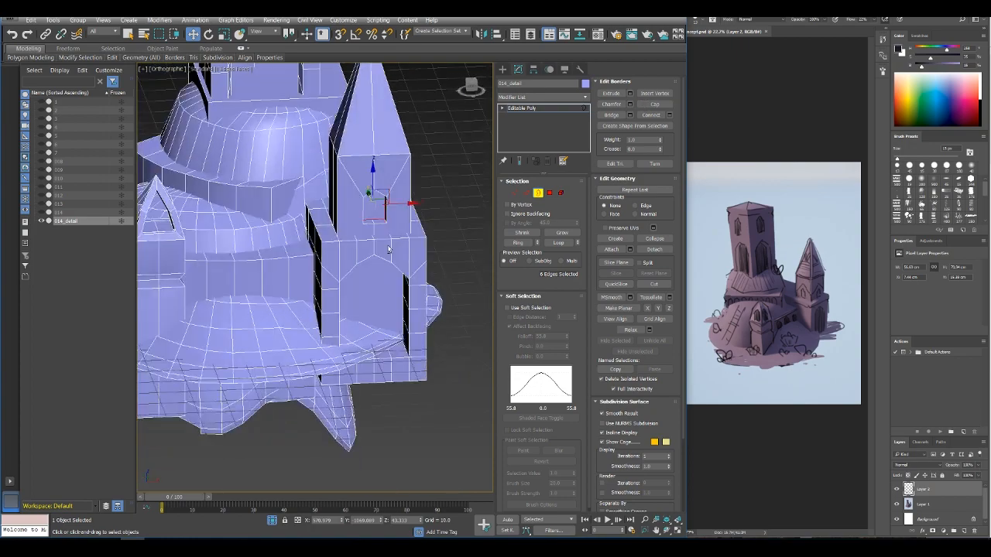
scroll(387, 237, "up", 5)
middle_click_drag(397, 286, 315, 241, "alt")
scroll(315, 233, "up", 4)
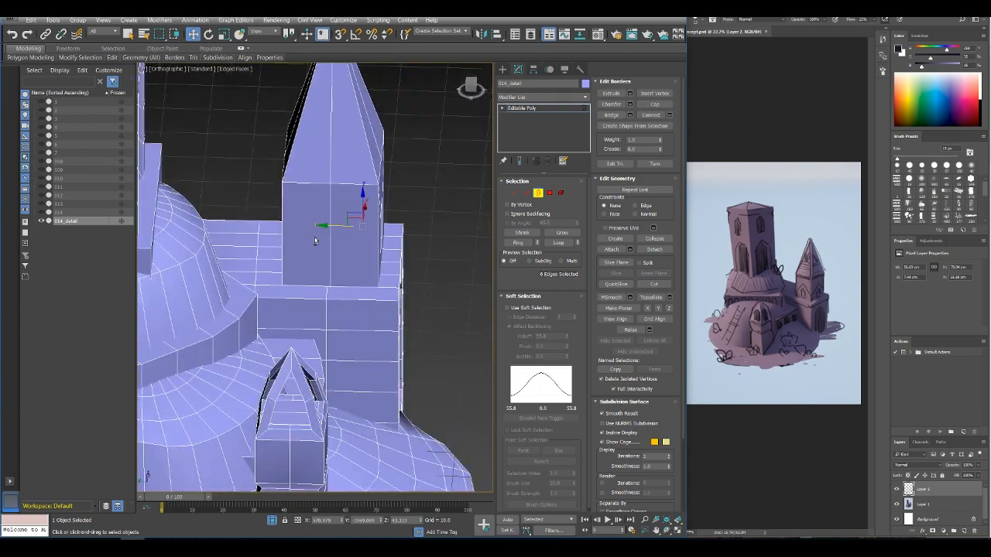
left_click(513, 195)
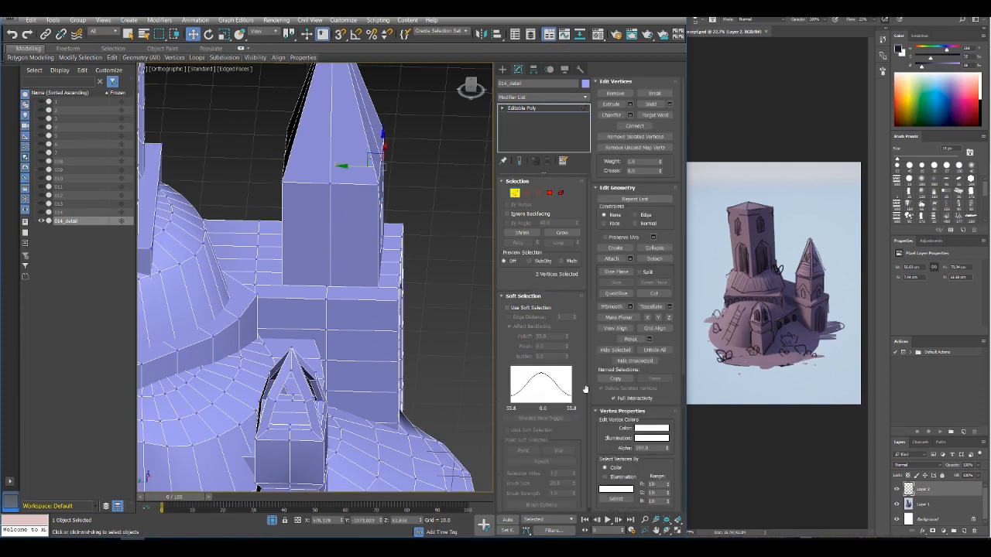
left_click(654, 293)
middle_click_drag(336, 235, 327, 199, "alt")
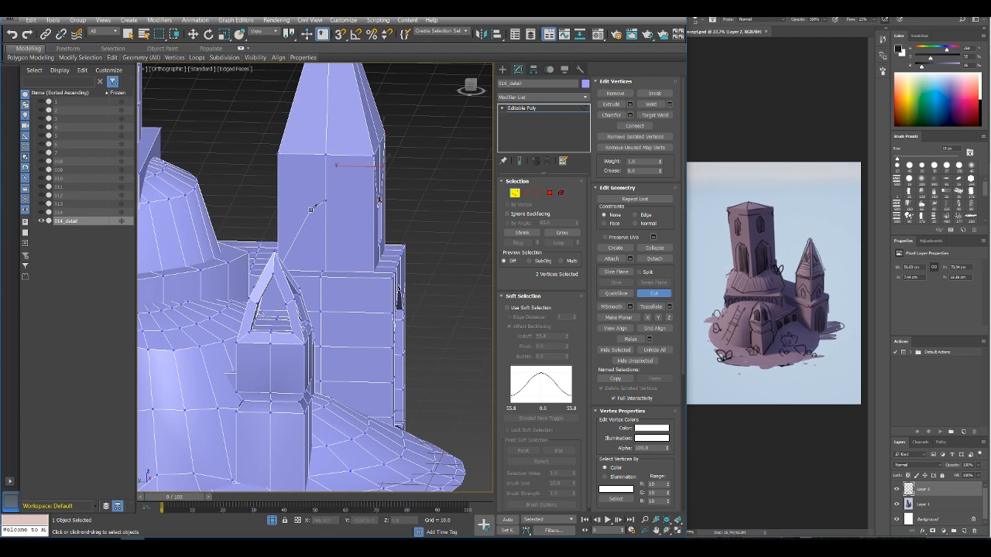
left_click(311, 210)
left_click(341, 246)
left_click(341, 212)
key("w")
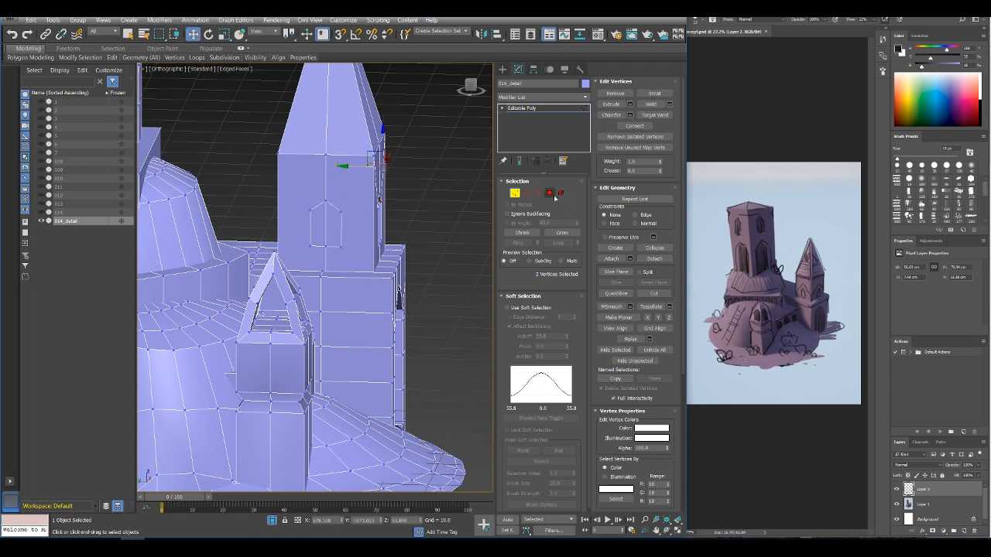
Step: Delete the polygons inside the second window outline on the spired tower
left_click(549, 193)
left_click(342, 225)
left_click(330, 222)
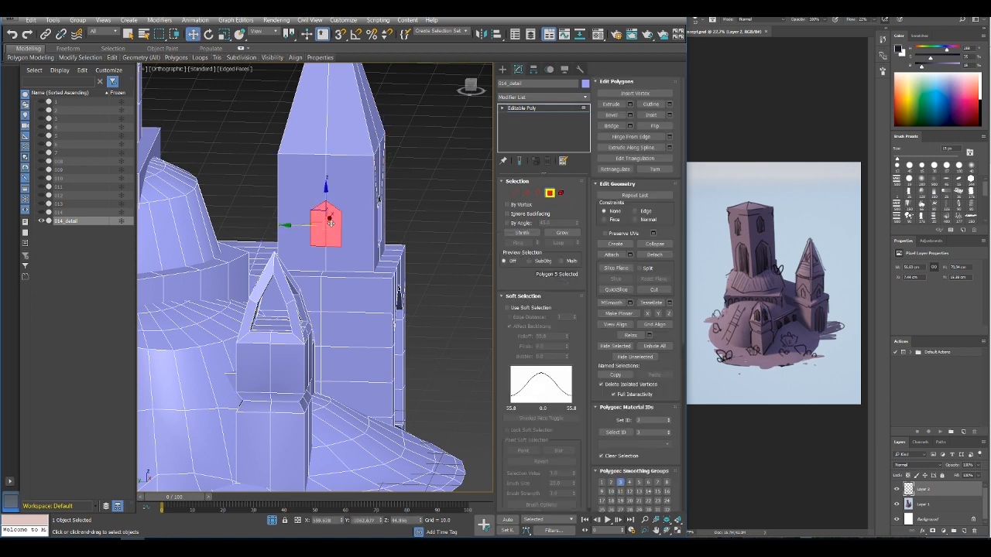
key("Delete")
Step: Extrude the second window opening's border inward and cap it to form another recessed window
left_click(538, 193)
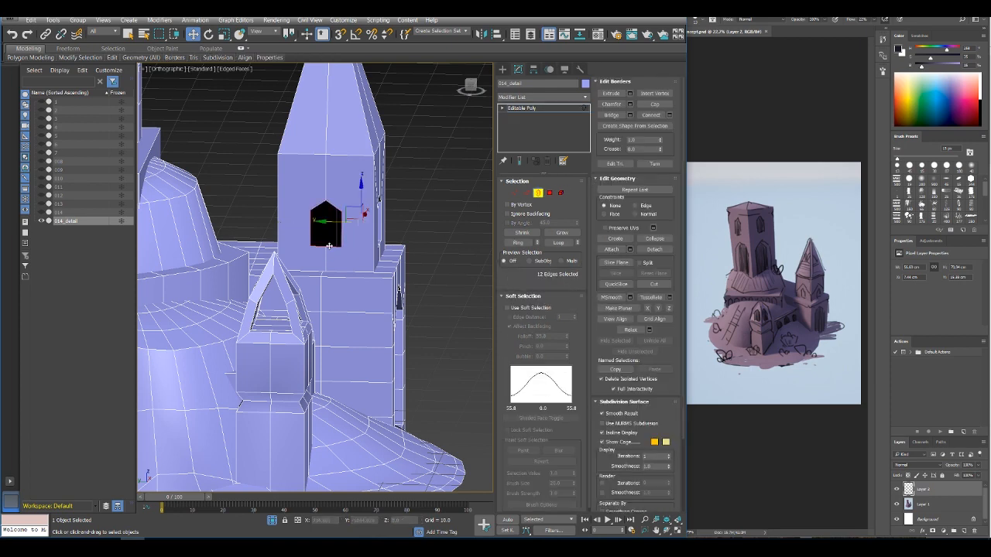
left_click(312, 225)
middle_click_drag(312, 224, 350, 224, "alt")
left_click_drag(350, 216, 360, 213, "shift")
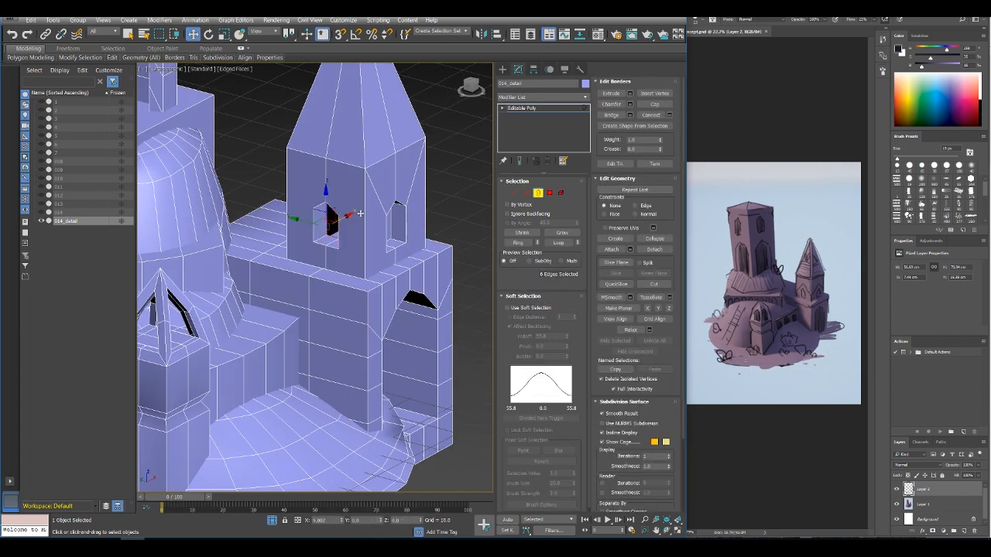
left_click(655, 104)
Step: Select the two sill polygons of the second window and lower them slightly along the Z axis
middle_click_drag(397, 222, 413, 204, "alt")
left_click(550, 193)
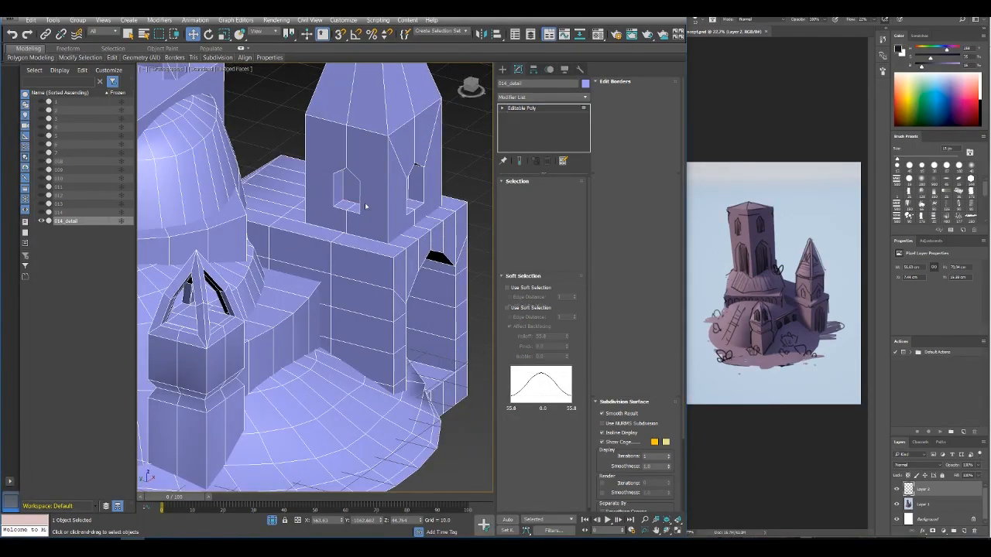
left_click_drag(354, 187, 353, 191)
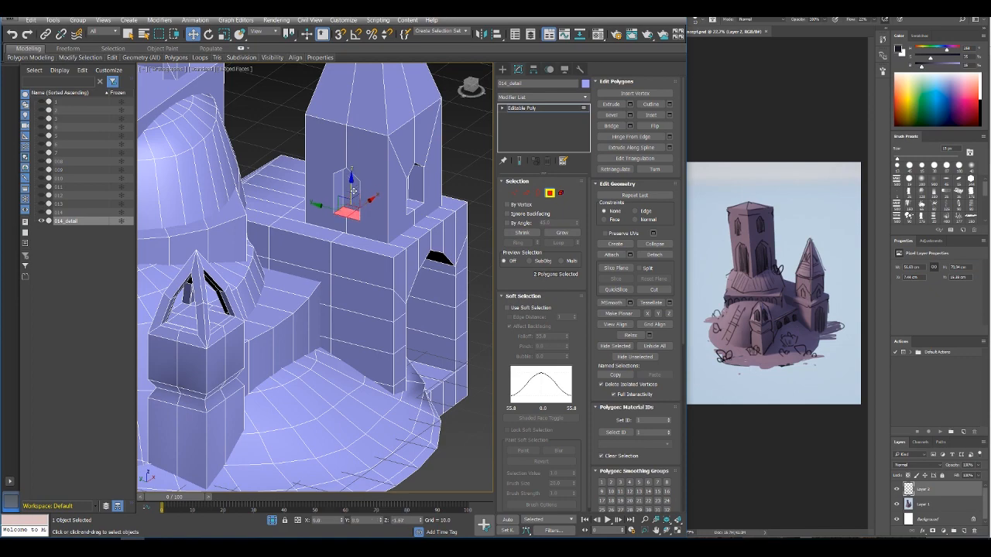
middle_click_drag(379, 220, 333, 178, "alt")
scroll(449, 219, "down", 5)
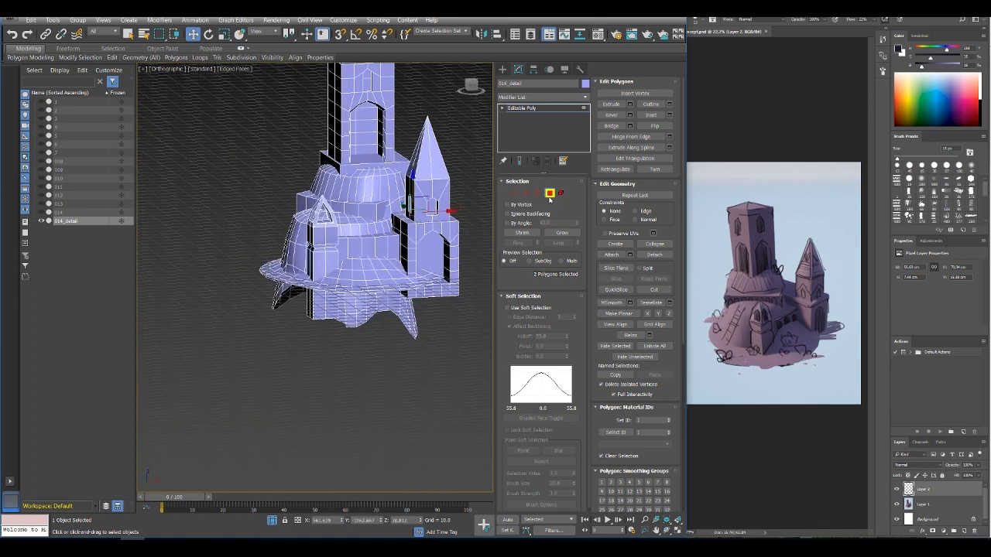
Step: Switch from polygon to edge editing and select two edges on the block wall beneath the spired tower
left_click(553, 195)
middle_click_drag(379, 225, 333, 283, "alt")
scroll(364, 306, "up", 5)
scroll(357, 297, "down", 3)
scroll(353, 295, "up", 5)
left_click(527, 193)
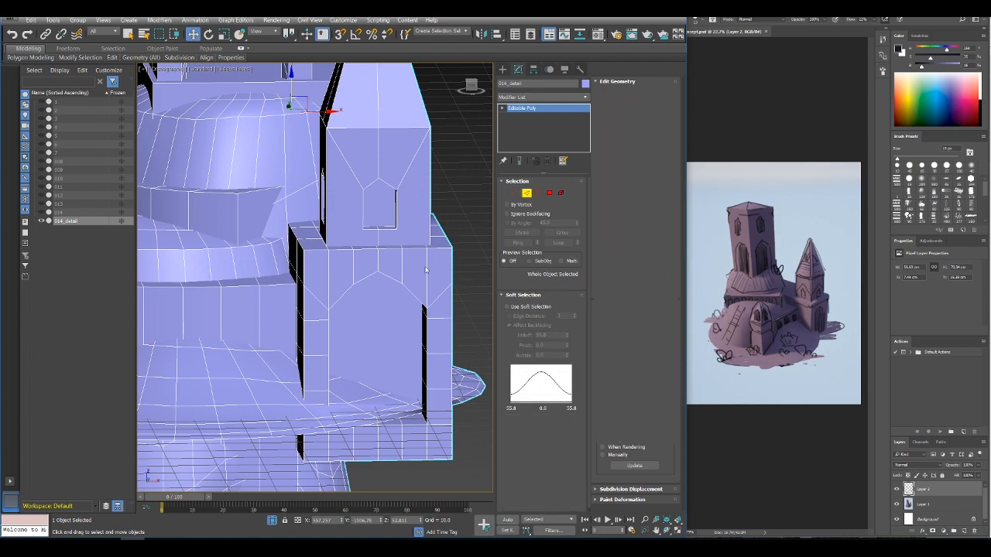
left_click(325, 303)
left_click(316, 299)
left_click(315, 319, "ctrl")
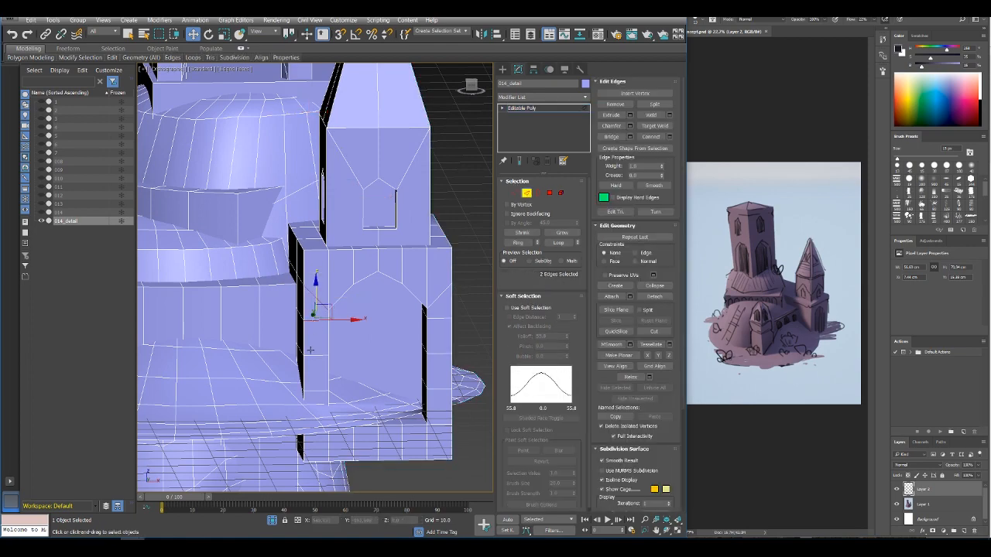
middle_click_drag(314, 347, 341, 329, "alt")
scroll(314, 352, "down", 5)
middle_click_drag(340, 329, 344, 369)
left_click(344, 369)
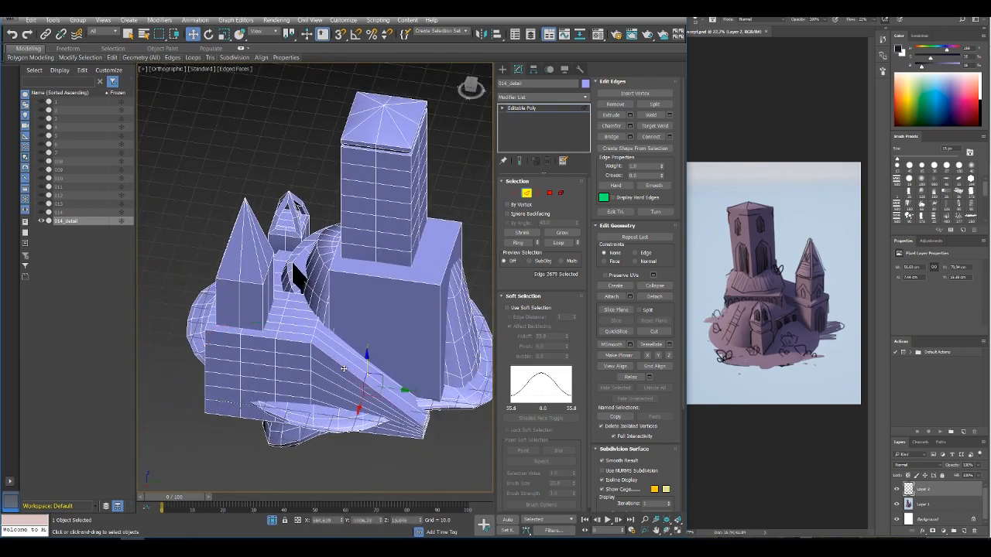
left_click(558, 242)
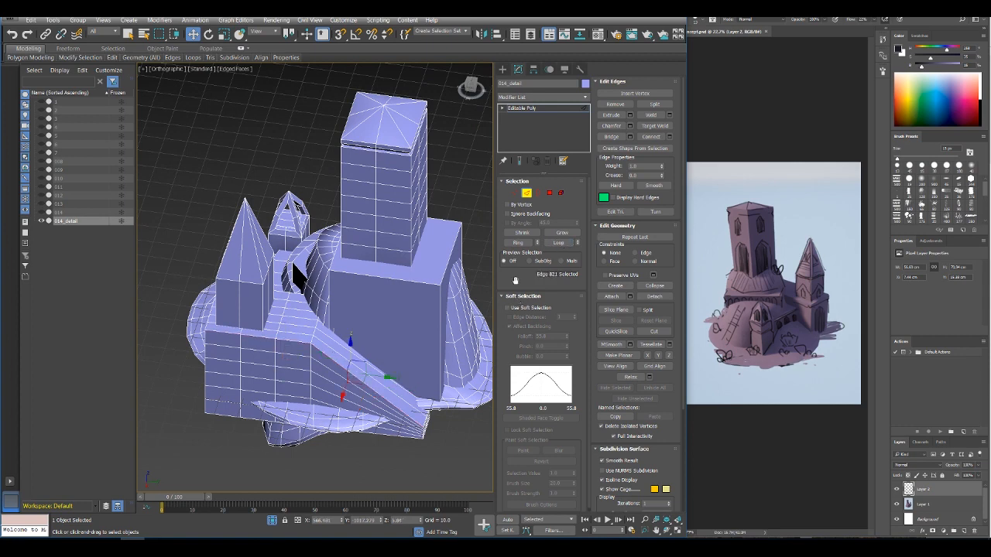
left_click(351, 376)
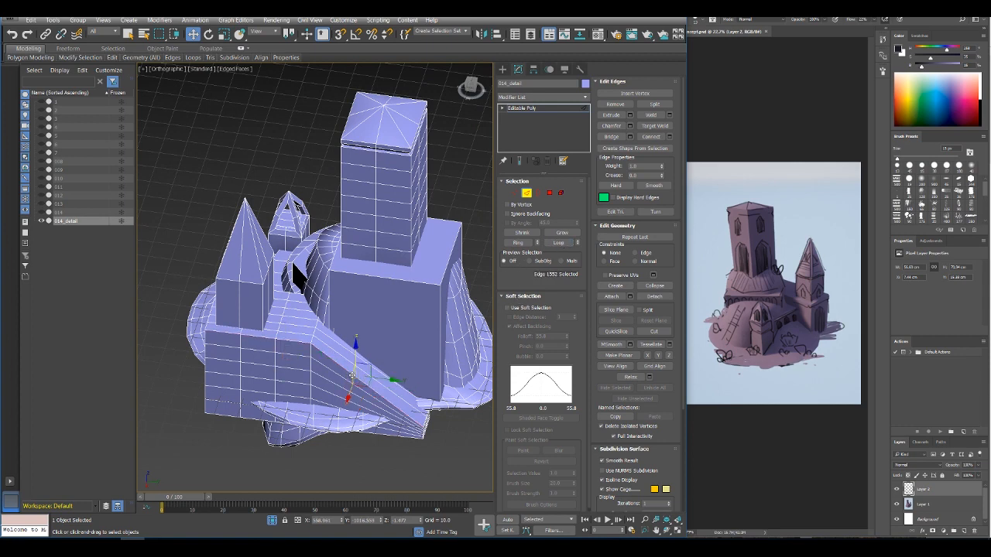
left_click(355, 373)
left_click(360, 368)
left_click(360, 372)
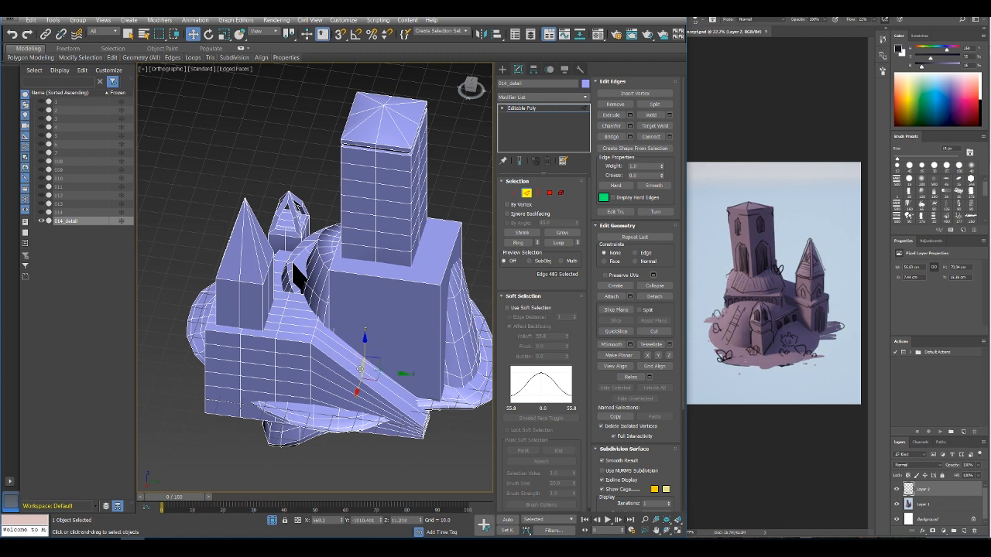
Step: Select the ring of lengthwise edges around the sloping ramp beside the spired tower's block and connect them with 10 segments
middle_click_drag(364, 418, 342, 389)
left_click(377, 406)
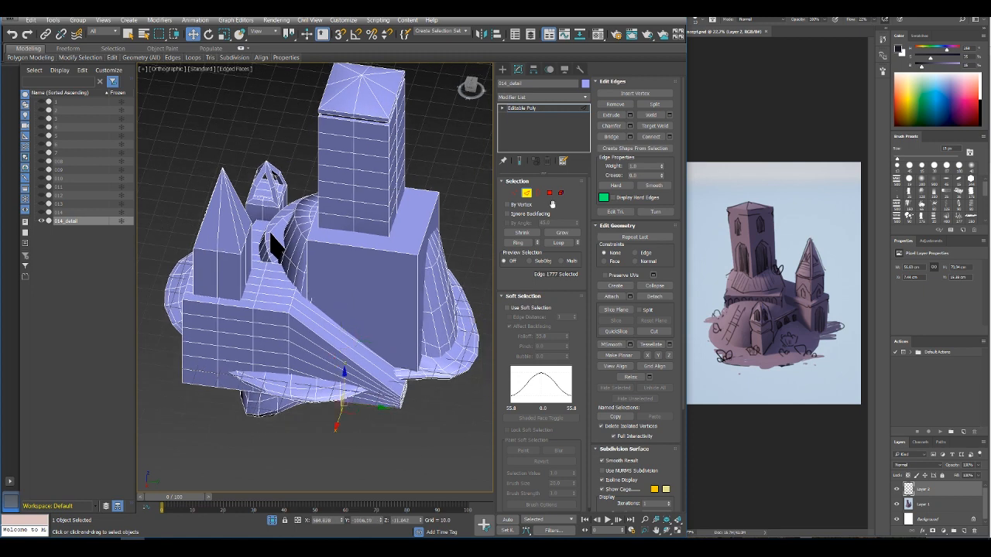
left_click(518, 242)
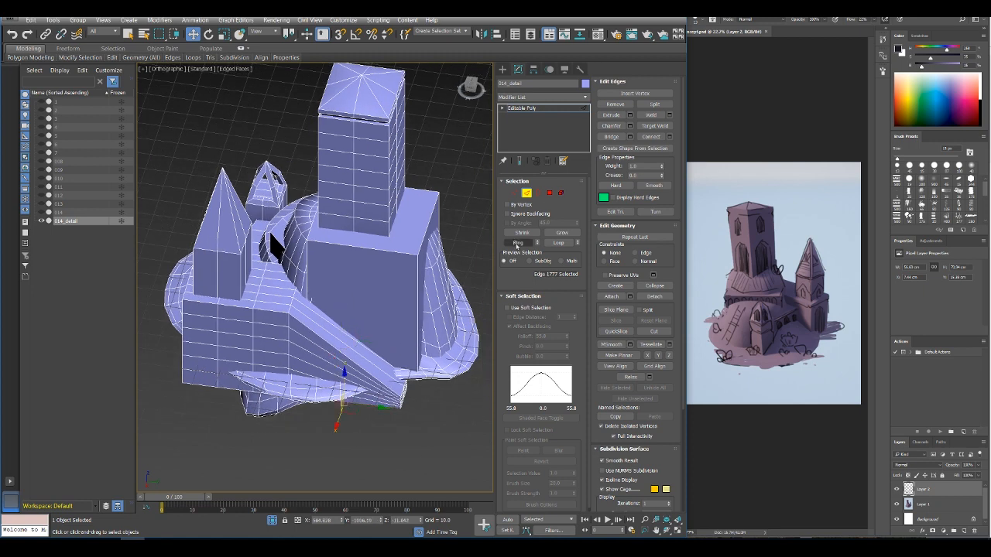
left_click(670, 136)
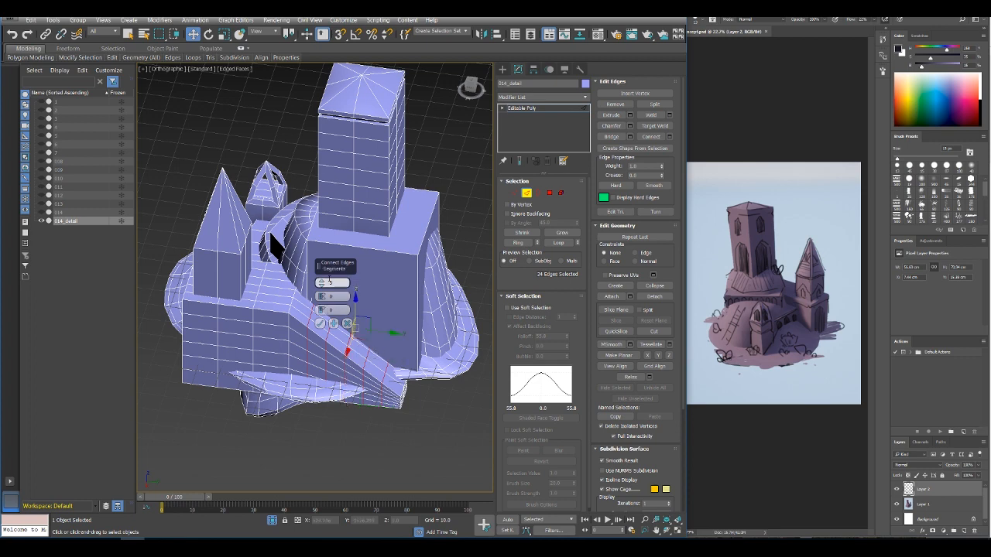
left_click(322, 281)
left_click(322, 281)
left_click(323, 281)
left_click(322, 281)
left_click(322, 282)
left_click(320, 324)
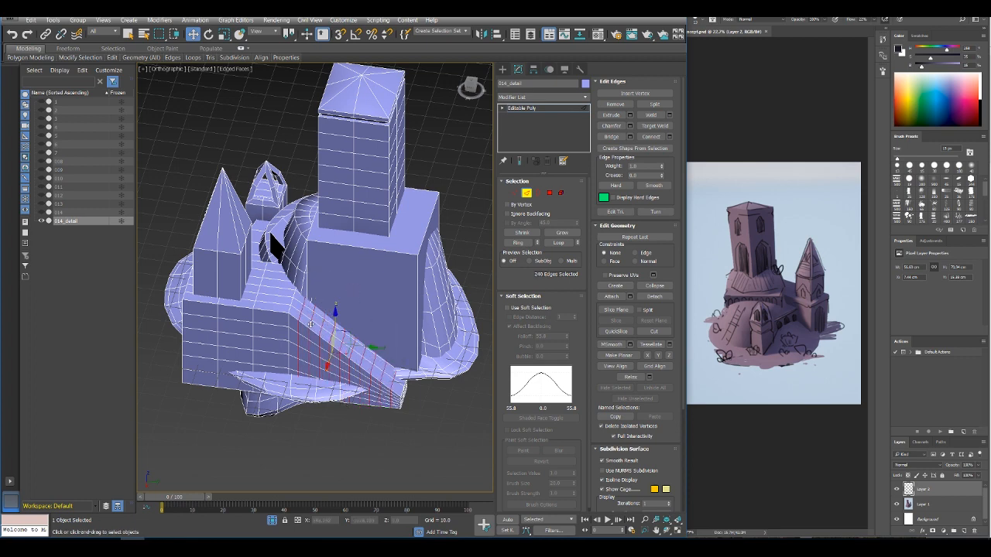
Step: Select every other crosswise edge loop along the ramp and raise them along the Z axis to form stair steps
left_click(310, 325)
scroll(319, 339, "up", 4)
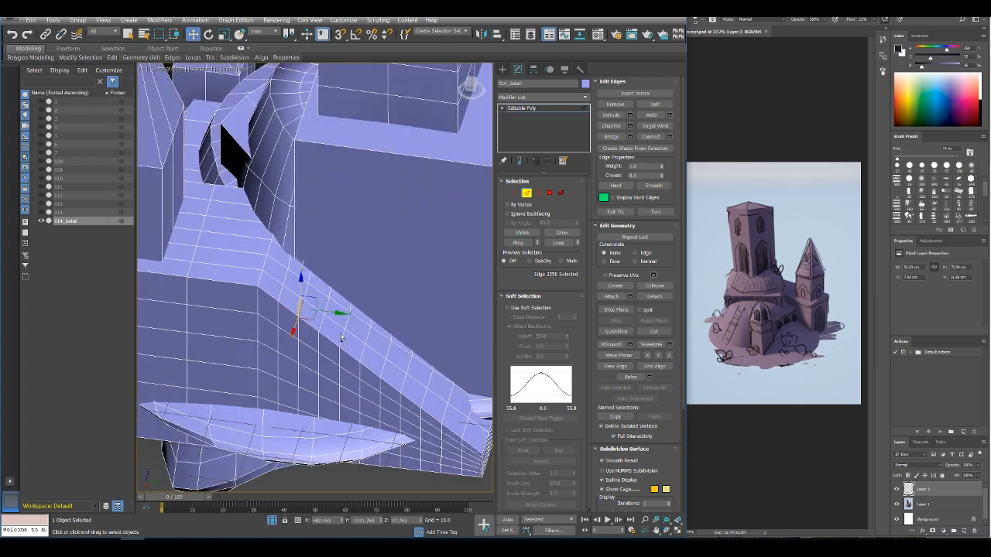
left_click(343, 338, "ctrl")
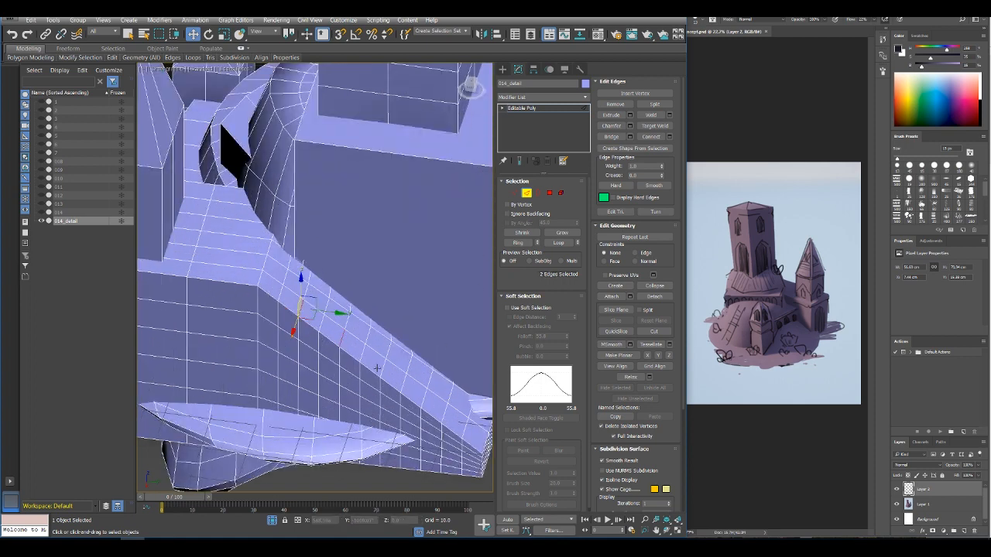
left_click(383, 367, "ctrl")
left_click(422, 403, "ctrl")
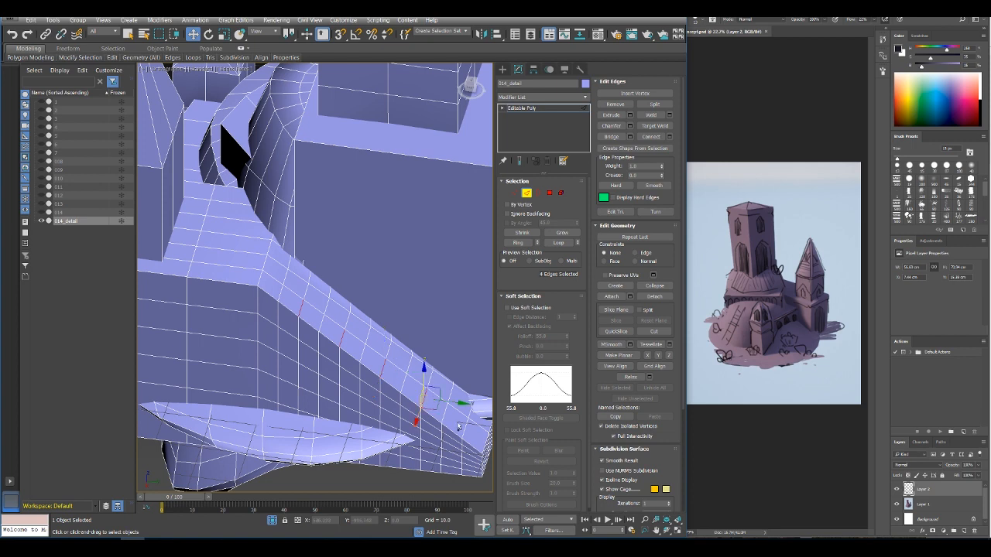
left_click(447, 413, "ctrl")
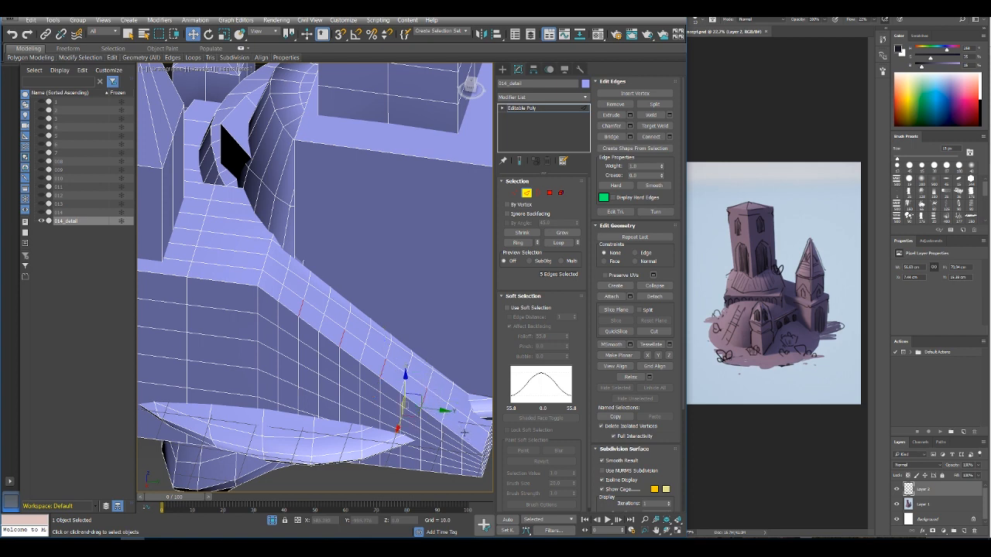
left_click(464, 434, "ctrl")
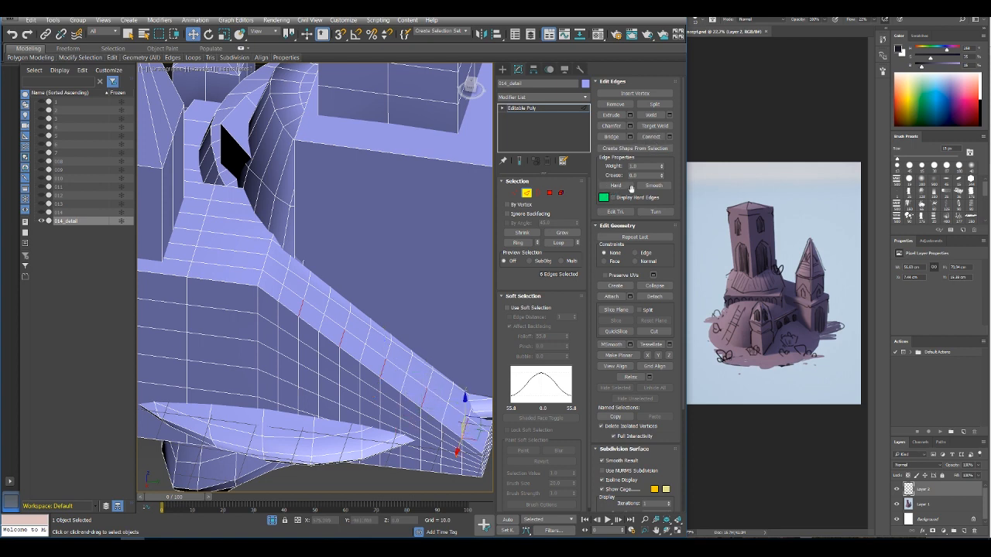
left_click(559, 242)
middle_click_drag(458, 360, 422, 329)
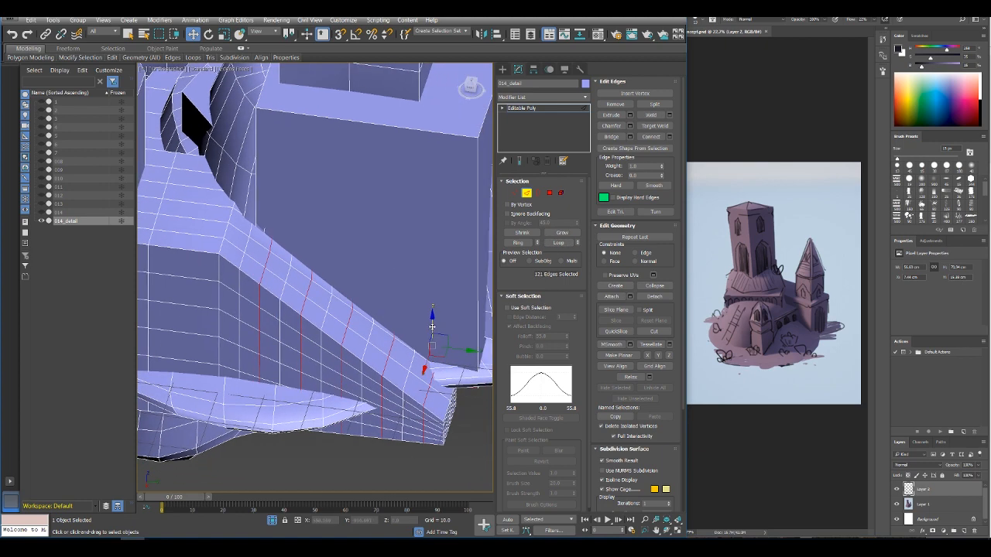
left_click_drag(432, 326, 436, 313)
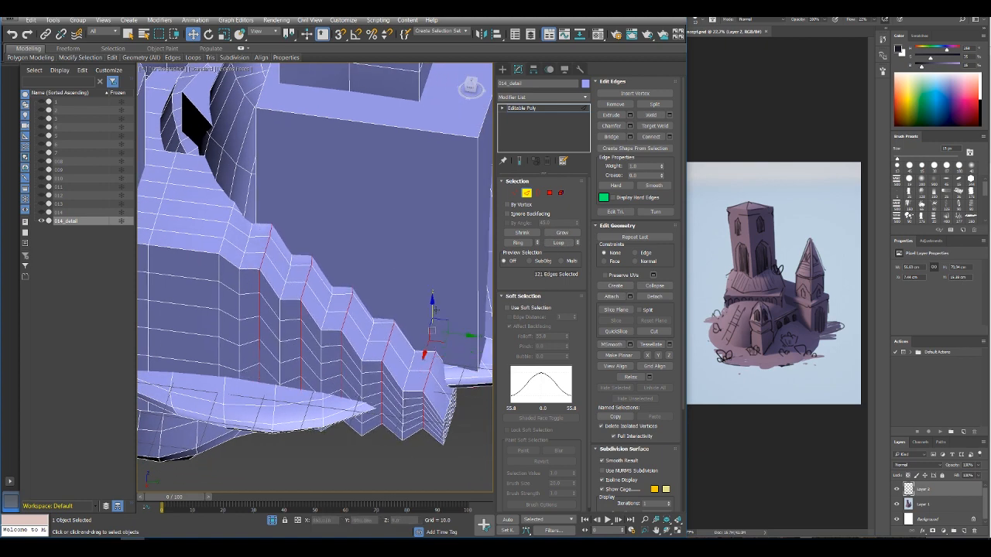
Step: Shift the raised stair edge loops outward along the Y axis to steepen the risers
middle_click_drag(443, 339, 402, 323, "alt")
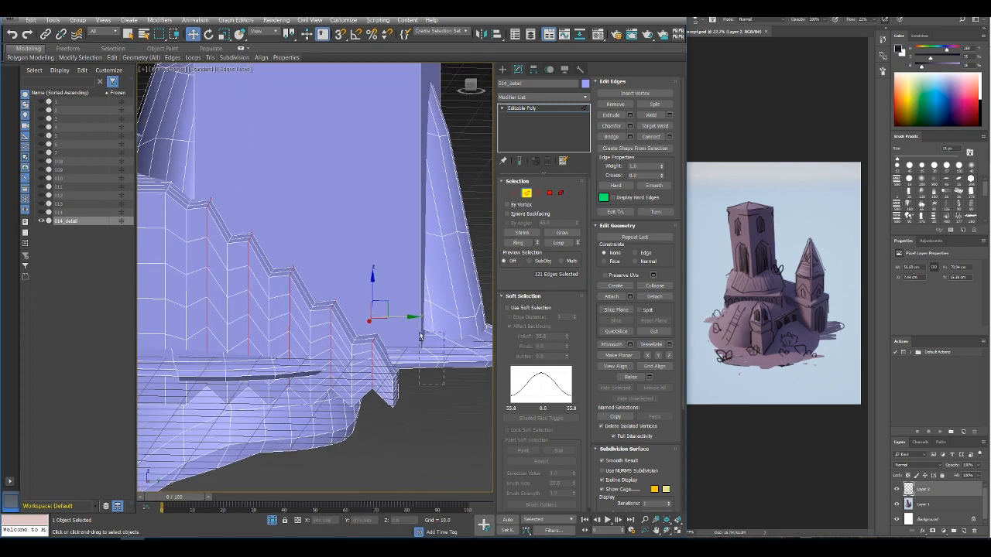
left_click(420, 337, "alt")
left_click_drag(360, 308, 368, 307)
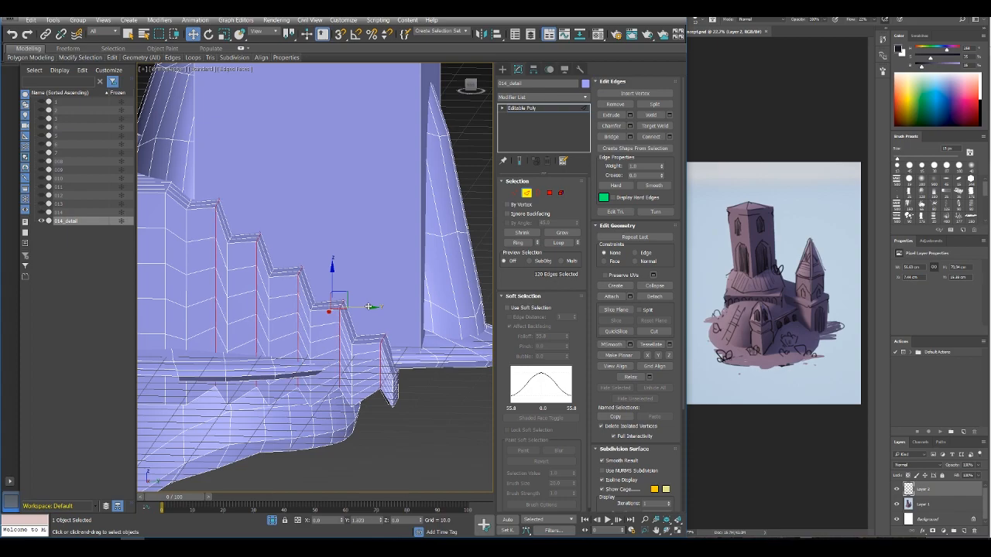
scroll(367, 308, "down", 4)
middle_click_drag(367, 307, 353, 282, "alt")
left_click_drag(377, 279, 378, 281)
middle_click_drag(259, 248, 264, 260)
scroll(265, 260, "up", 2)
Step: Select the vertical edges under the stairs' inner corners and expand the selection to their full loops
left_click(292, 276)
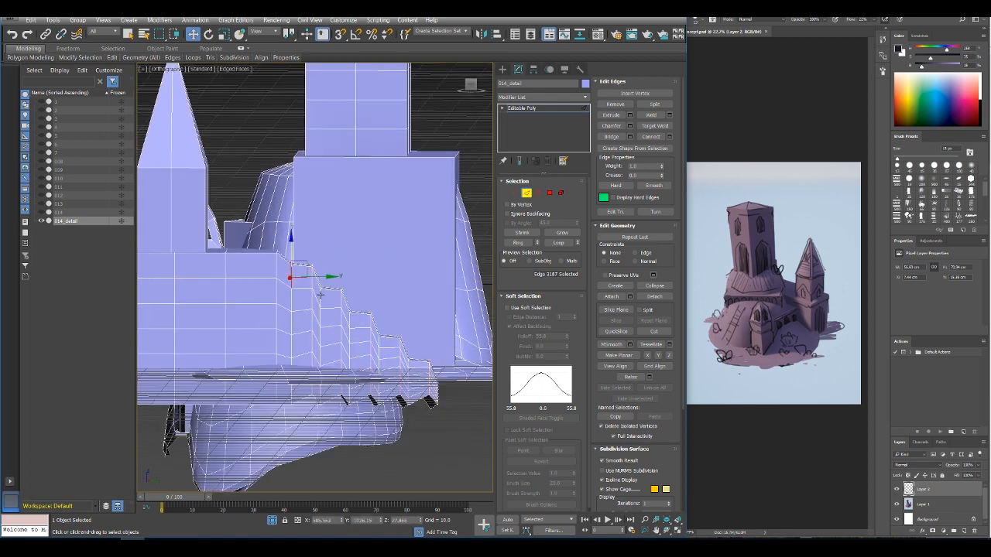
left_click(350, 306, "ctrl")
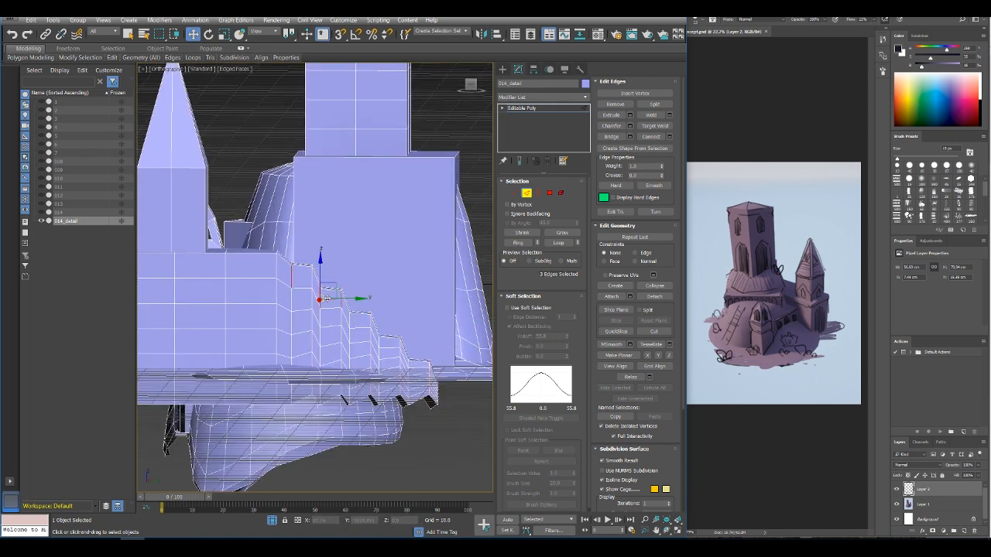
left_click(377, 332, "ctrl")
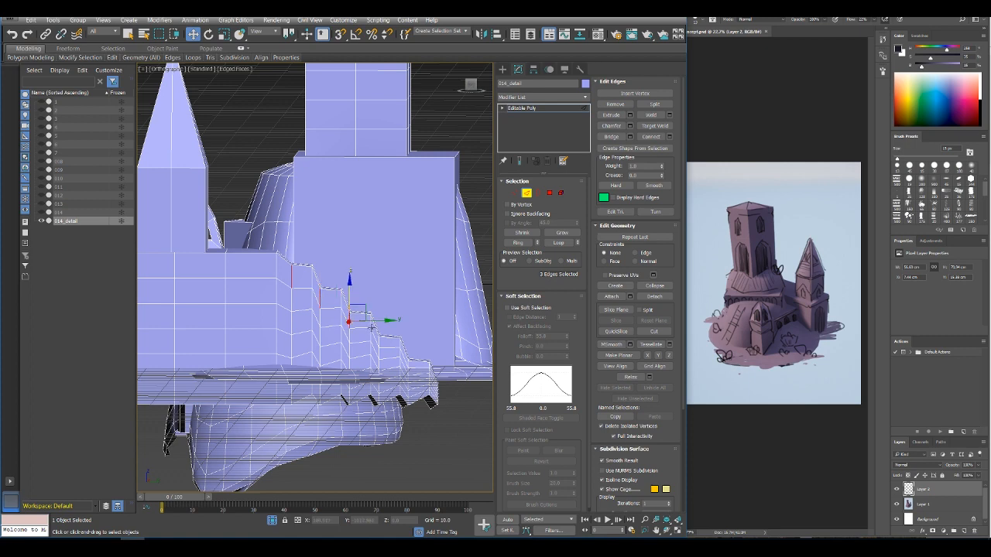
left_click(388, 354, "ctrl")
left_click(399, 347, "ctrl")
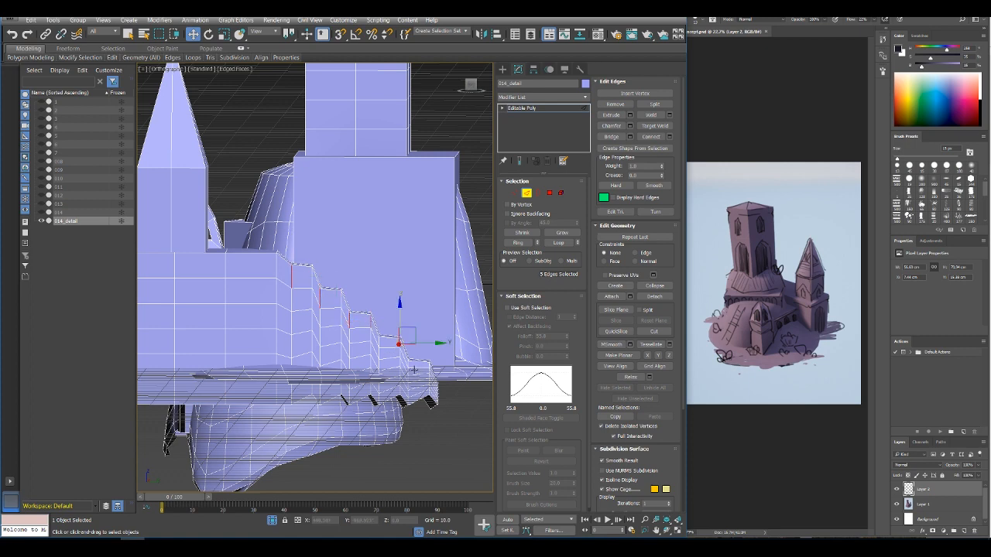
scroll(414, 371, "up", 3)
left_click(404, 361, "ctrl")
left_click(462, 415, "ctrl")
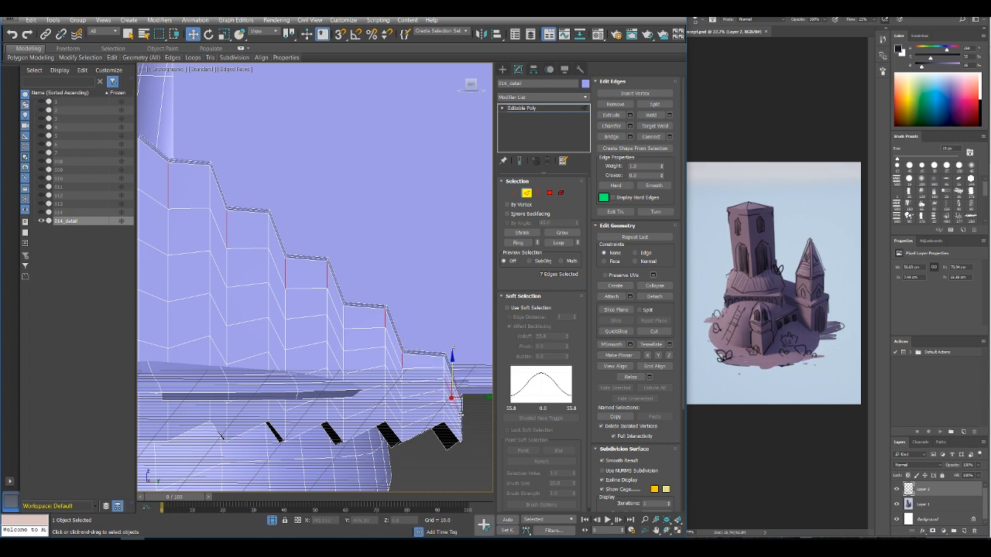
left_click(569, 244)
scroll(399, 308, "down", 2)
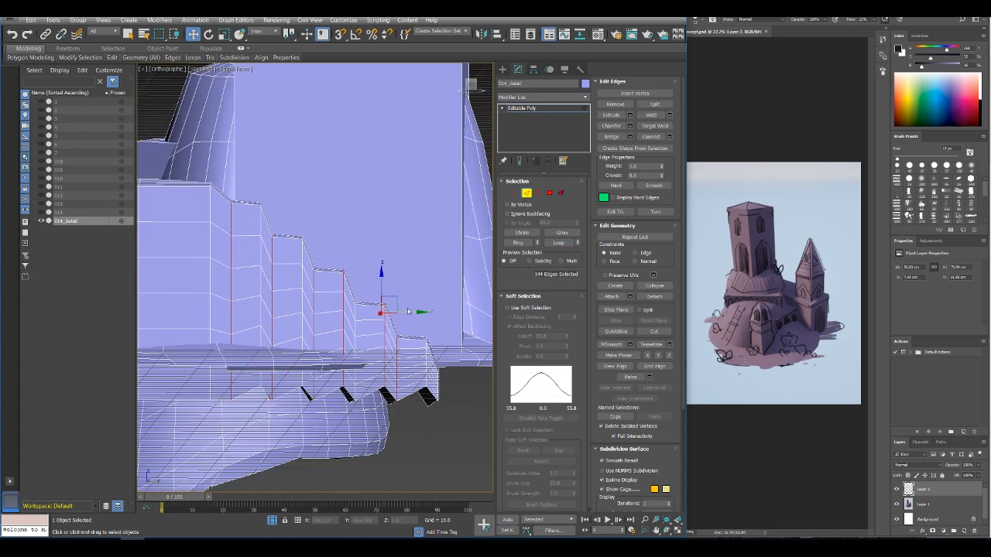
Step: Limit the selection to the inner-corner loops of the stairs and slide them back along the Y axis to make the risers vertical
middle_click_drag(335, 289, 380, 288)
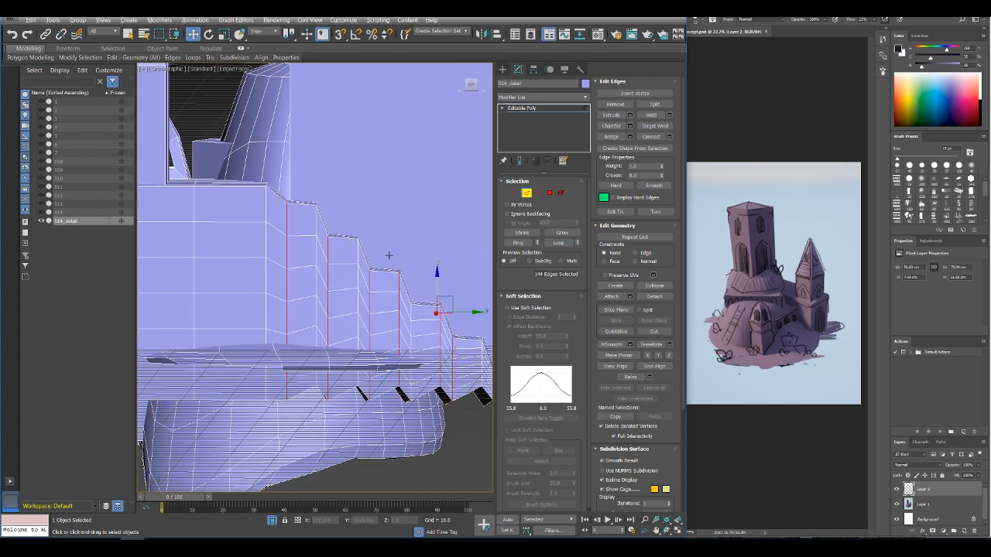
left_click_drag(404, 420, 404, 419, "alt")
middle_click_drag(460, 311, 403, 319, "alt")
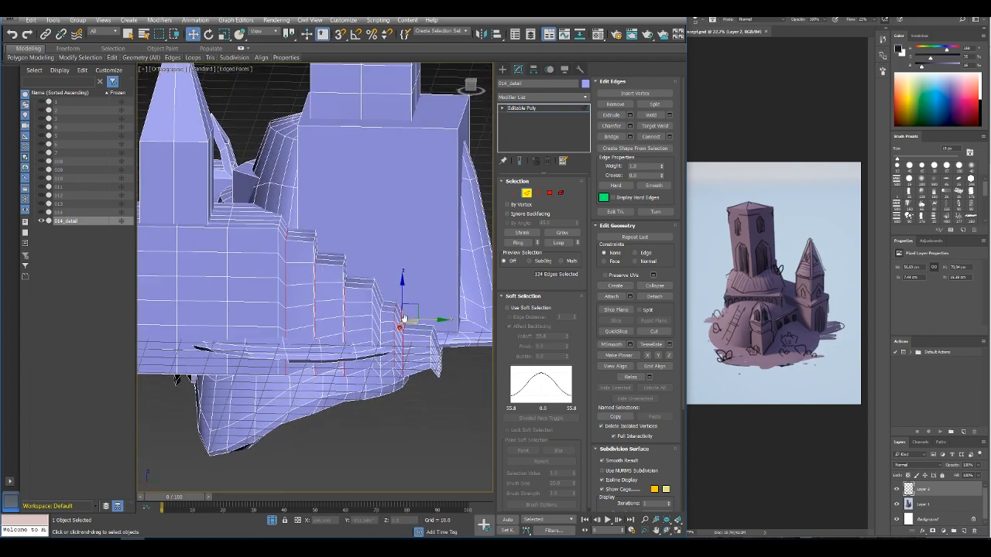
scroll(404, 318, "up", 4)
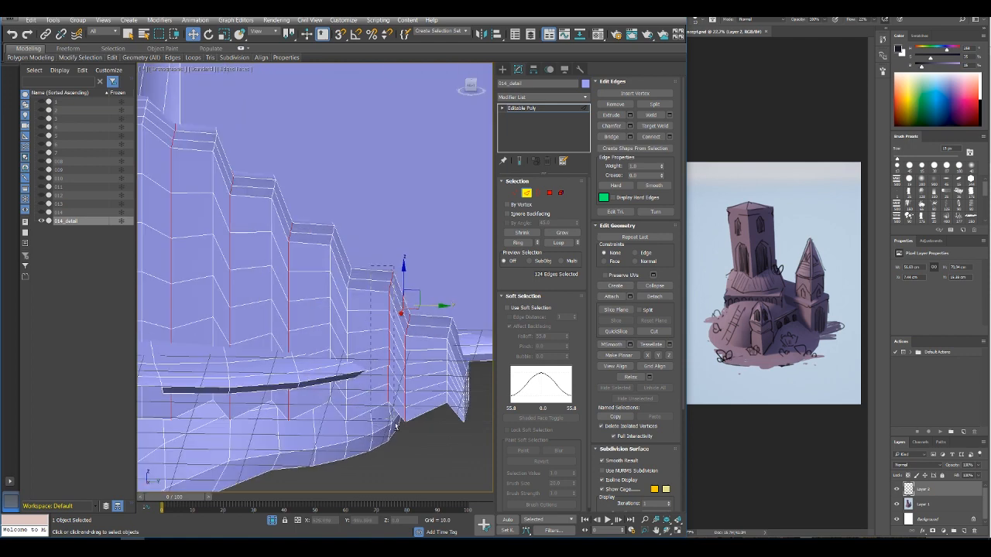
left_click(347, 344, "ctrl")
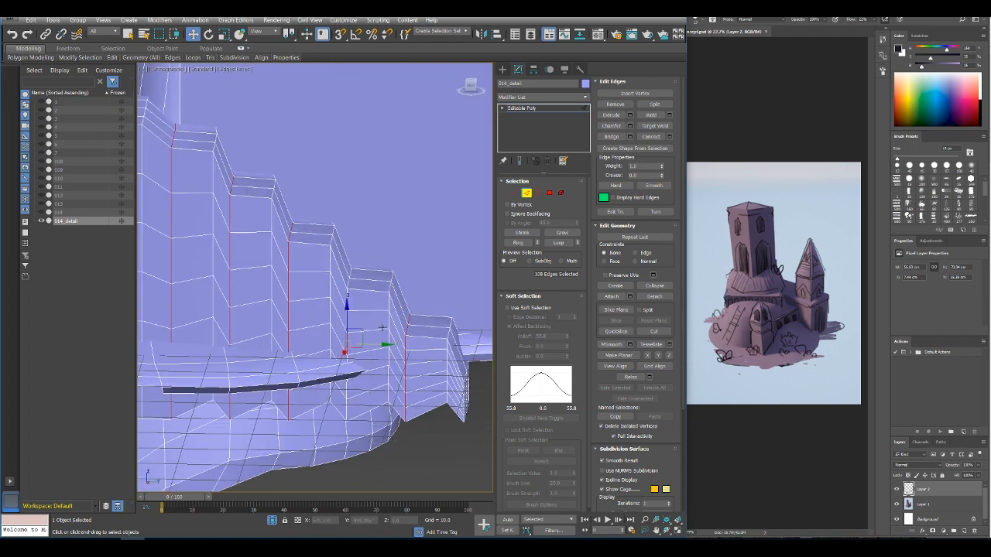
left_click(558, 244)
left_click(332, 260)
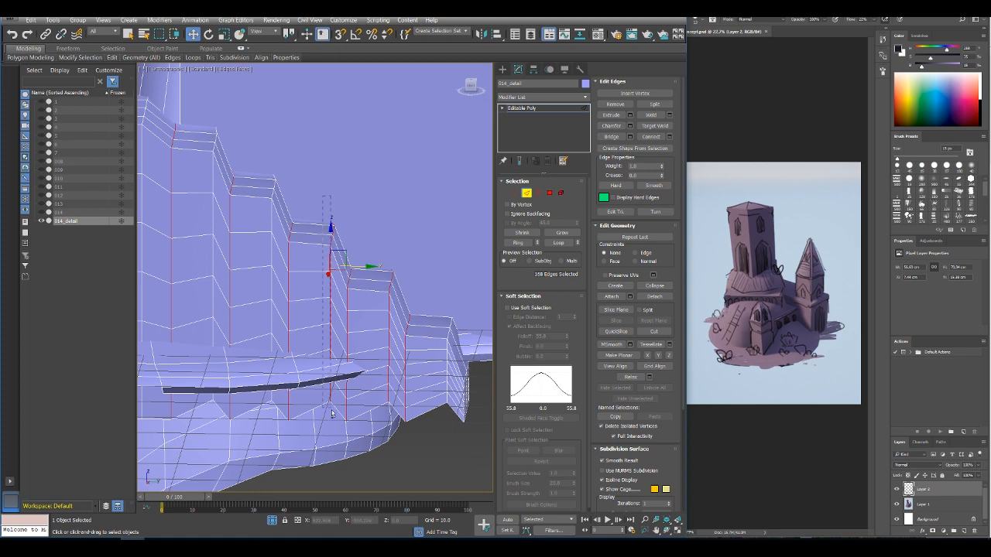
left_click_drag(332, 411, 331, 417, "alt")
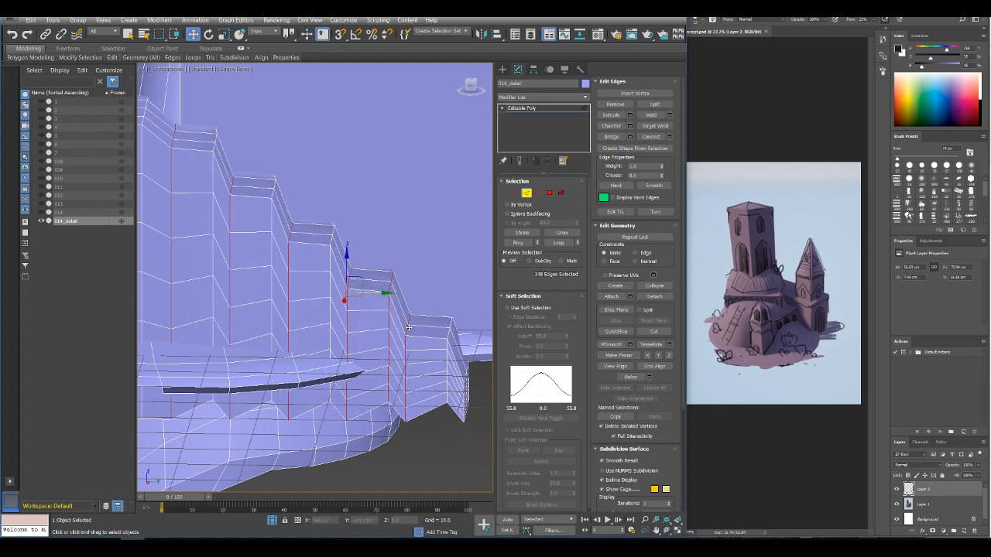
left_click_drag(433, 450, 433, 449, "alt")
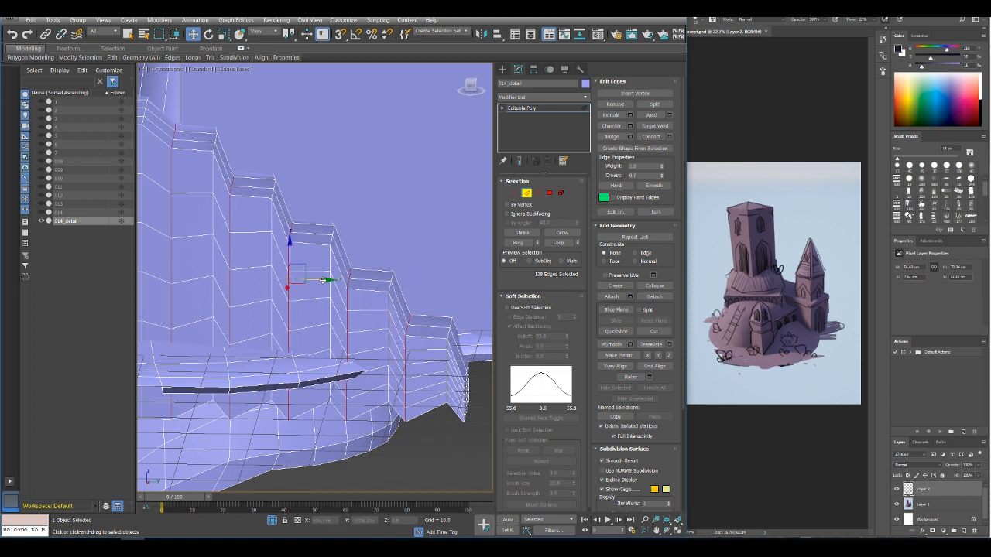
left_click_drag(323, 281, 312, 281)
scroll(312, 280, "down", 5)
middle_click_drag(311, 280, 256, 319, "alt")
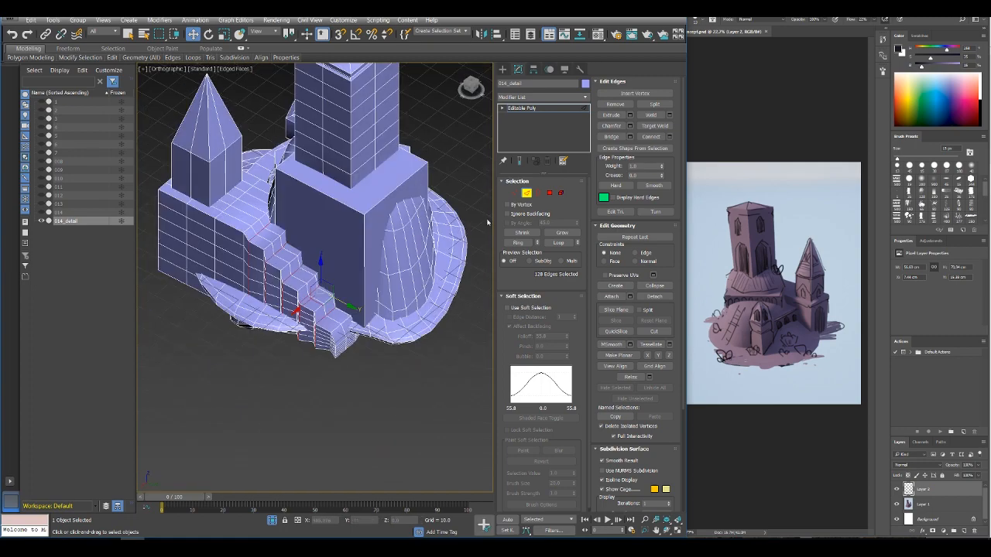
Step: Inspect the stairs with the castle deselected, and reselect the model for further edge editing
left_click(528, 195)
left_click(368, 375)
scroll(367, 375, "down", 4)
middle_click_drag(365, 367, 296, 321, "alt")
scroll(285, 354, "up", 3)
scroll(296, 321, "up", 5)
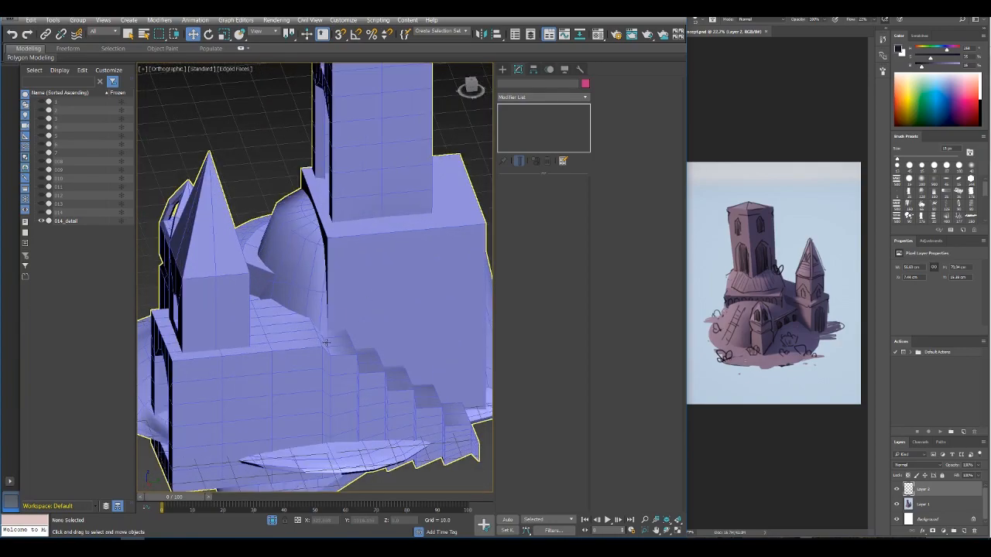
left_click(326, 343)
key("2")
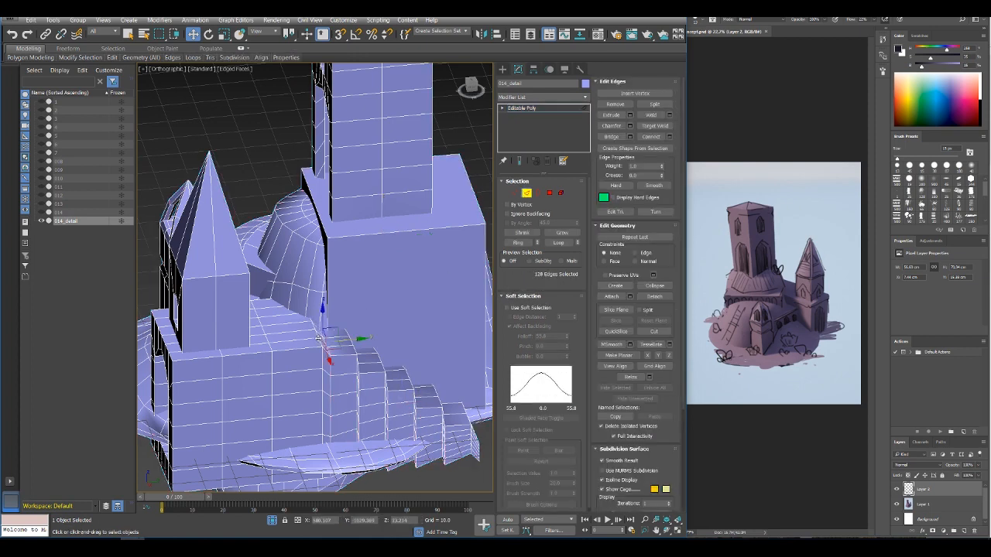
scroll(328, 347, "up", 4)
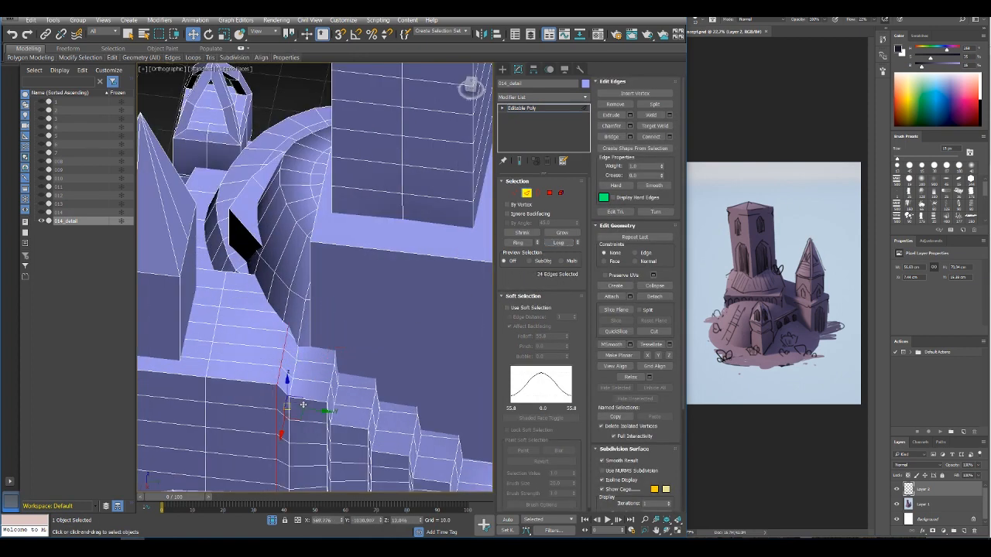
scroll(317, 410, "down", 8)
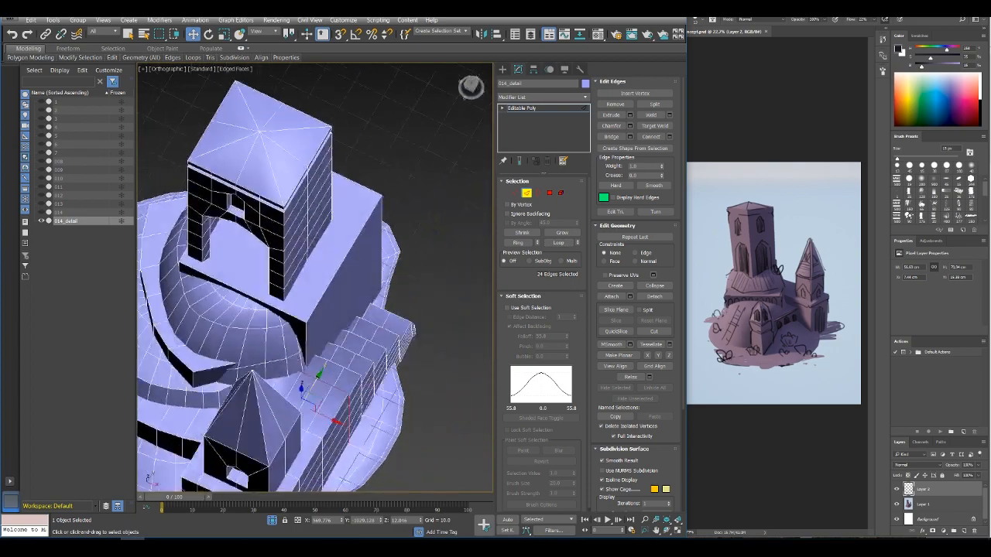
middle_click_drag(317, 349, 387, 306, "alt")
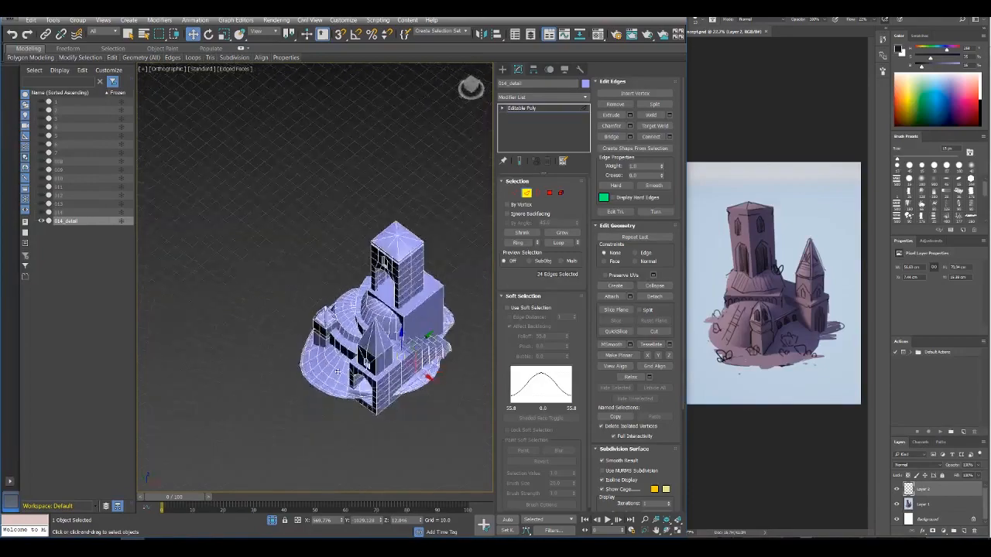
scroll(337, 372, "up", 4)
mouse_move(338, 371)
middle_mouse_down("alt")
mouse_move(425, 269)
mouse_move(380, 313)
mouse_move(287, 290)
mouse_move(424, 304)
mouse_move(272, 295)
mouse_move(336, 375)
mouse_move(333, 357)
middle_mouse_up("alt")
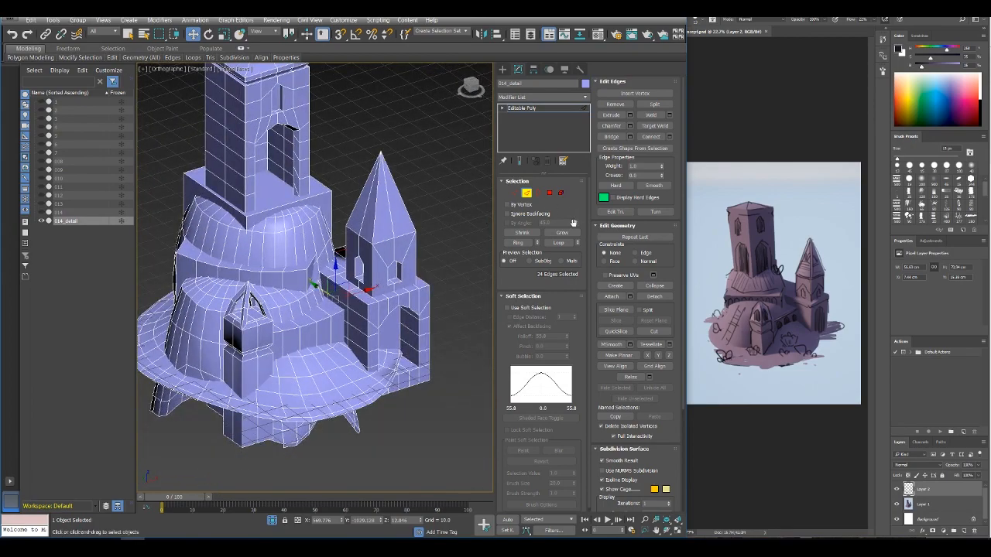
Step: Create a small standard primitive sphere in front of the castle as the base for a bush
middle_click_drag(424, 309, 444, 291)
left_click(505, 70)
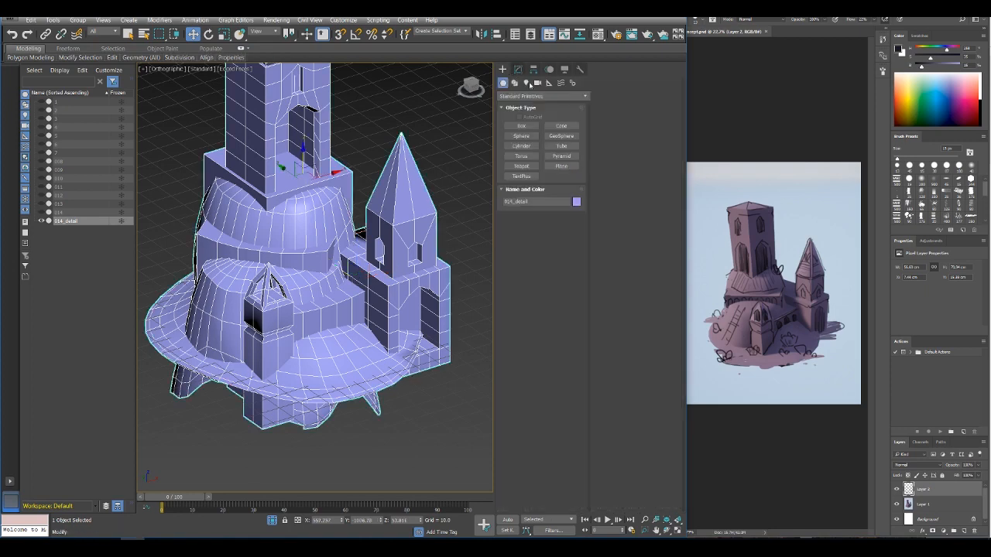
left_click(527, 135)
middle_click_drag(340, 449, 347, 405)
left_click_drag(348, 415, 371, 416)
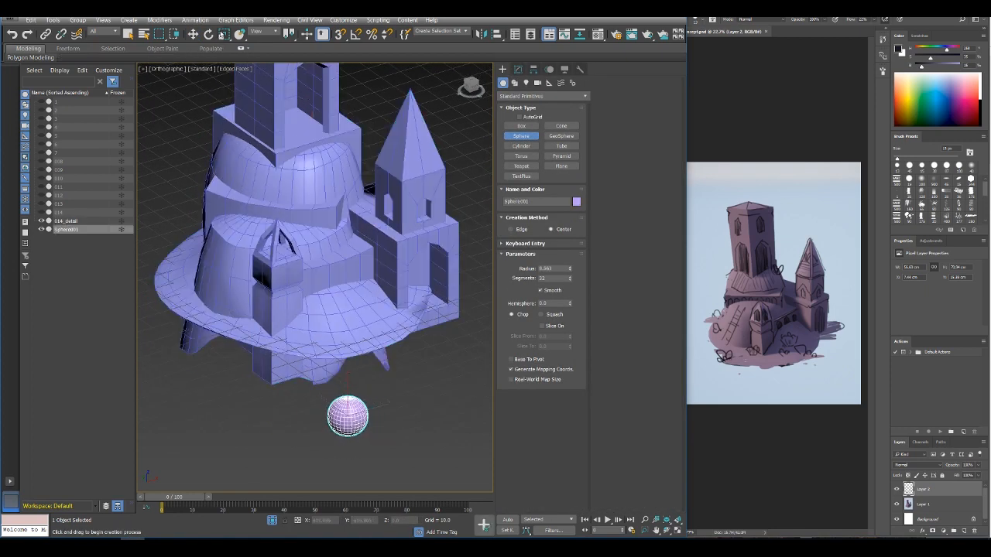
Step: Try to flatten the whole sphere by scaling it non-uniformly along the Z axis
key("r")
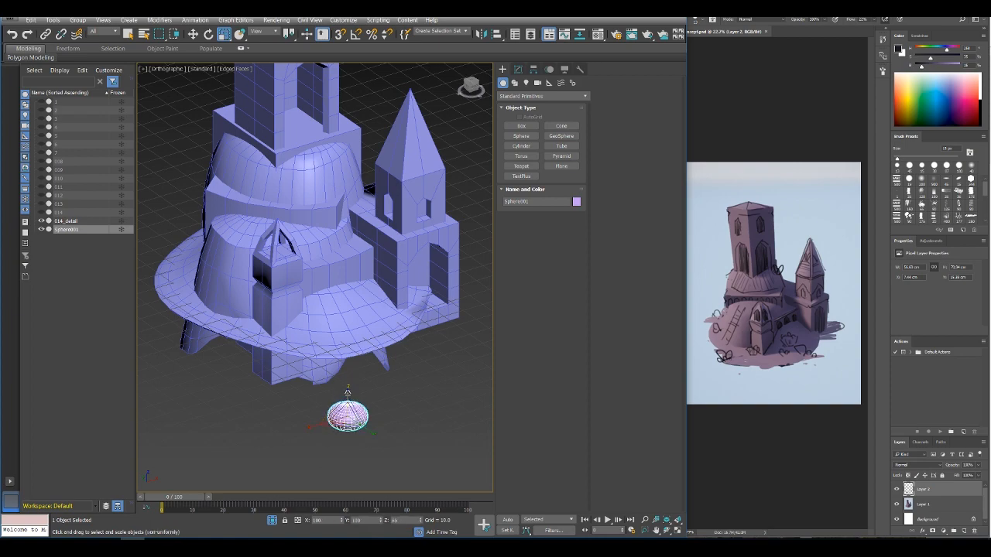
left_click_drag(348, 384, 348, 386)
middle_click_drag(349, 385, 380, 313)
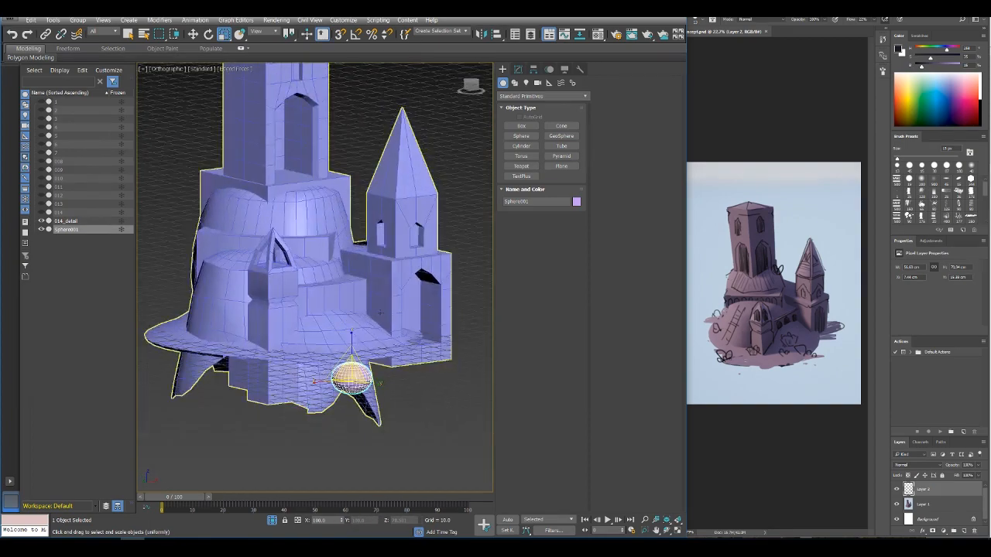
Step: Convert the sphere to an editable poly and enable soft selection for vertex editing
left_click(518, 69)
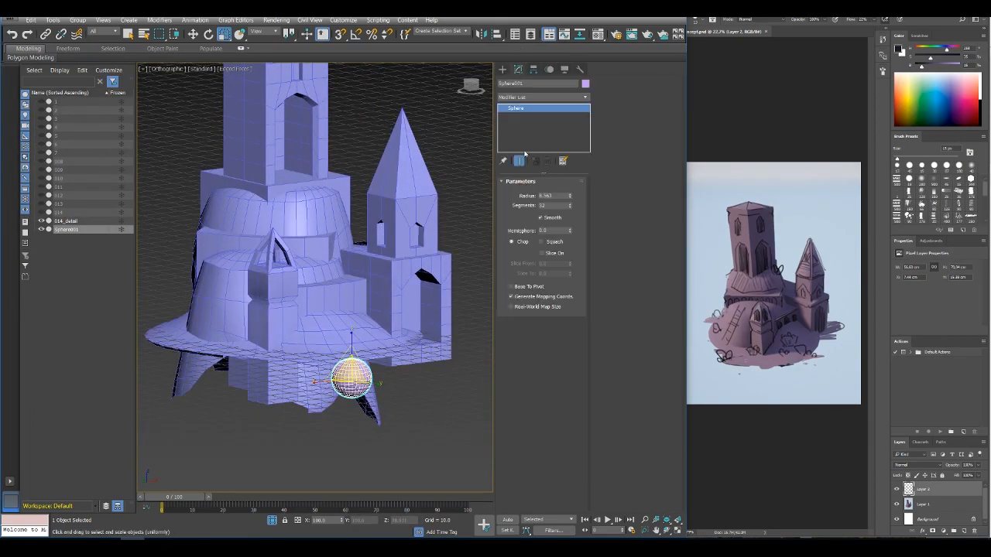
right_click(516, 109)
left_click(534, 167)
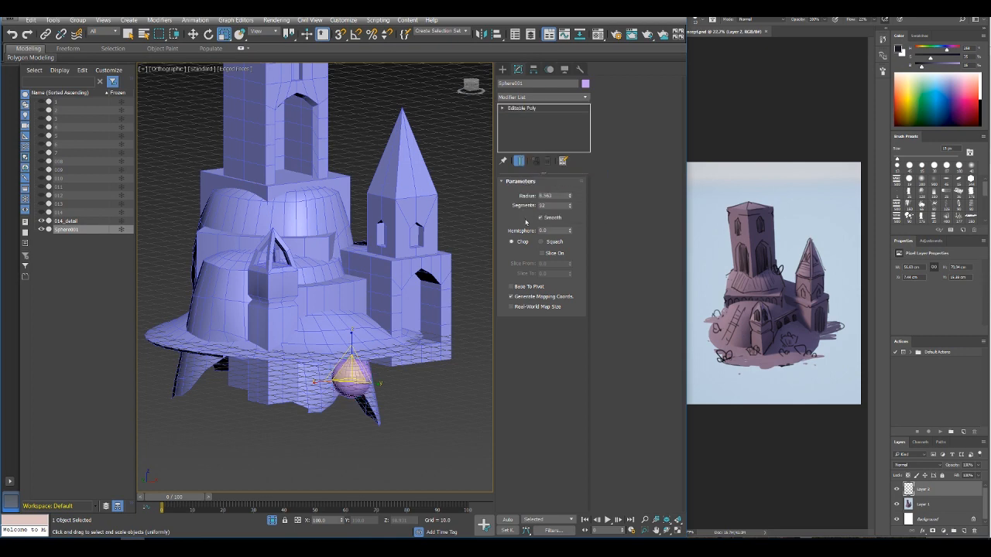
left_click(515, 193)
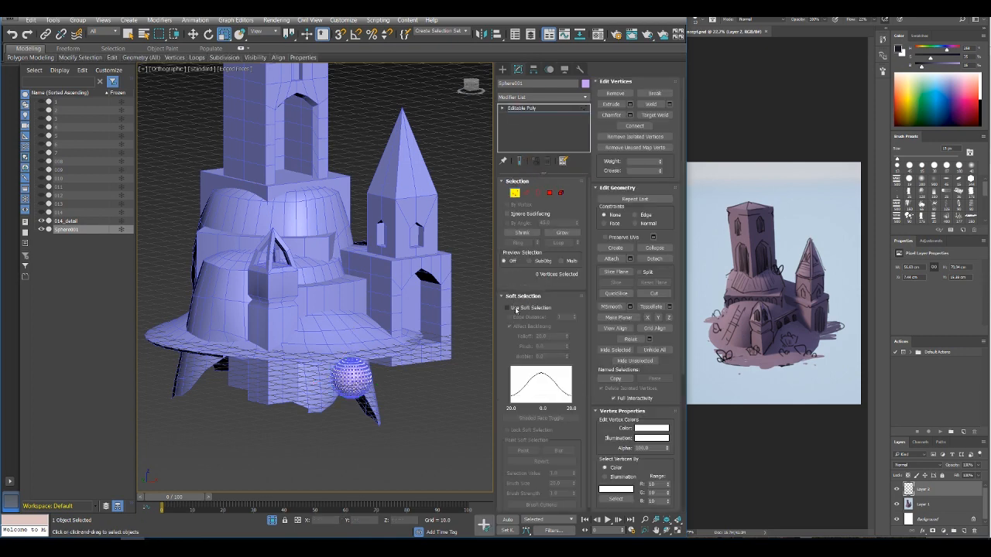
left_click(517, 309)
Step: Select the sphere's lower vertices, scale them along Z to flatten the underside into a dome, and collapse it to an editable poly
middle_click_drag(329, 405, 323, 378)
scroll(323, 377, "up", 4)
left_click_drag(435, 394, 340, 353)
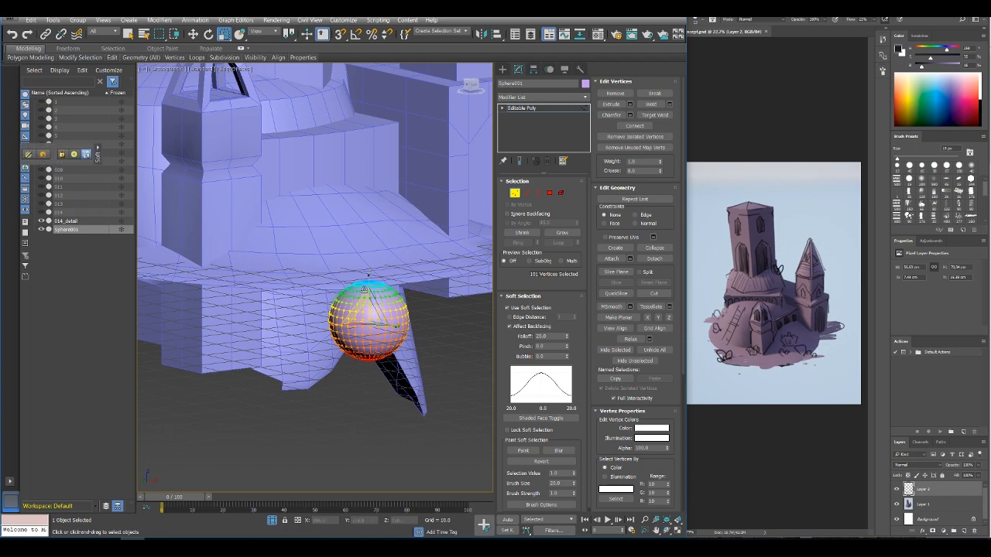
left_click_drag(368, 287, 371, 316)
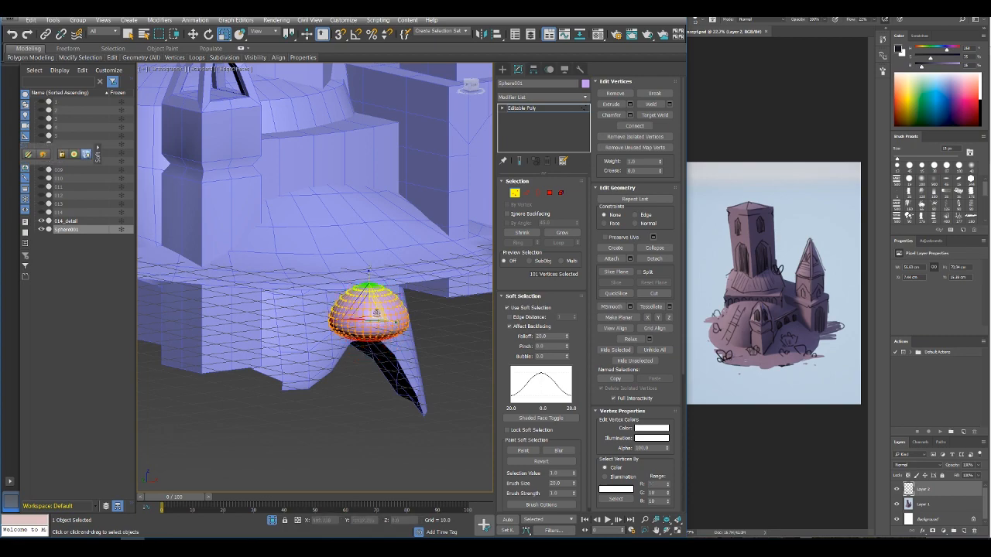
middle_click_drag(373, 316, 417, 298, "alt")
right_click(544, 108)
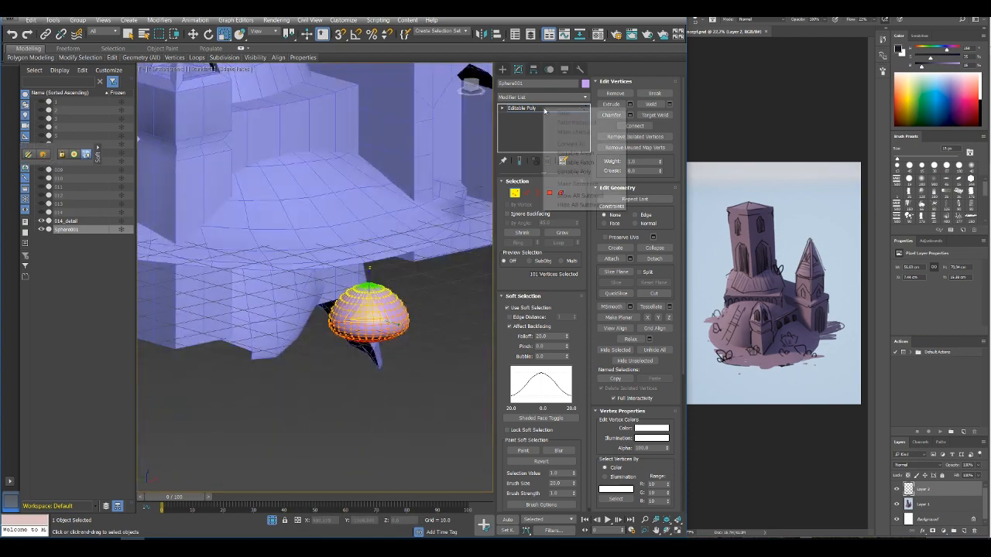
left_click(574, 171)
Step: Move the dome-shaped bush onto the island's ground in front of the small window turret
left_click(193, 34)
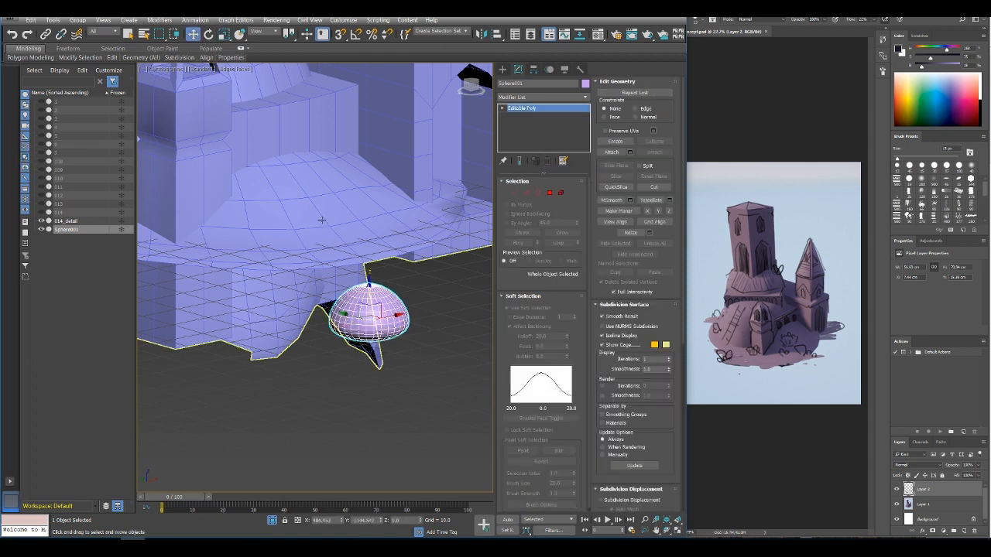
scroll(366, 304, "down", 6)
middle_click_drag(365, 291, 346, 322, "alt")
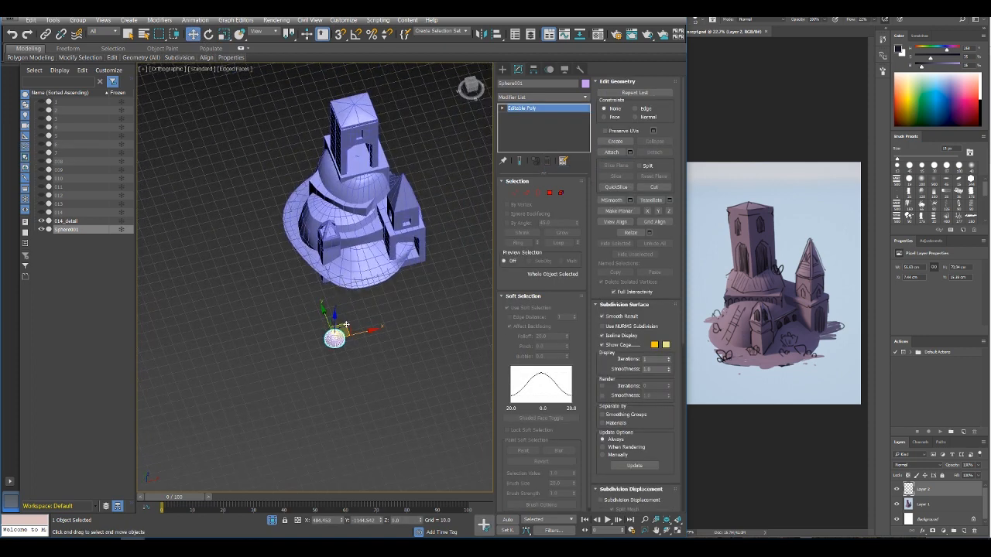
scroll(382, 257, "up", 4)
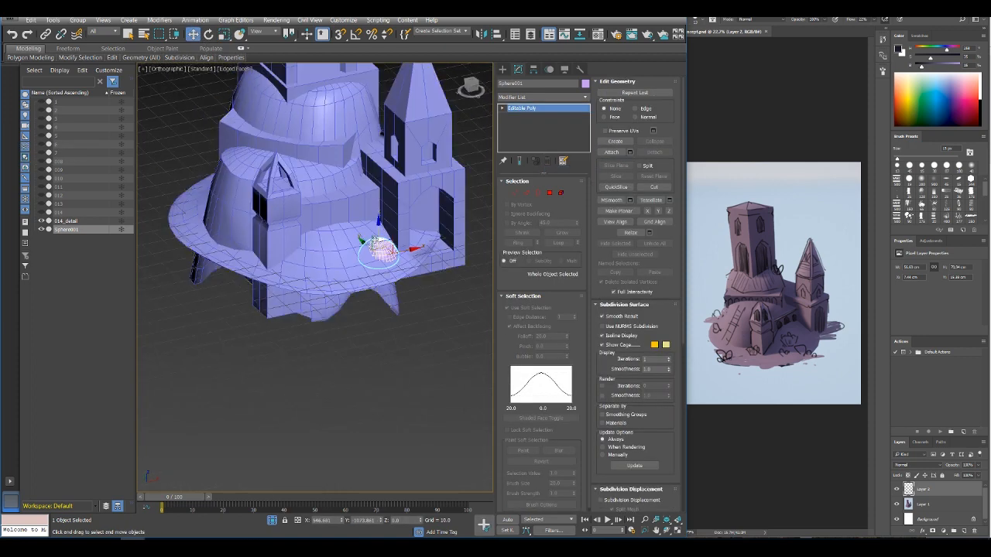
middle_click_drag(383, 257, 378, 236, "alt")
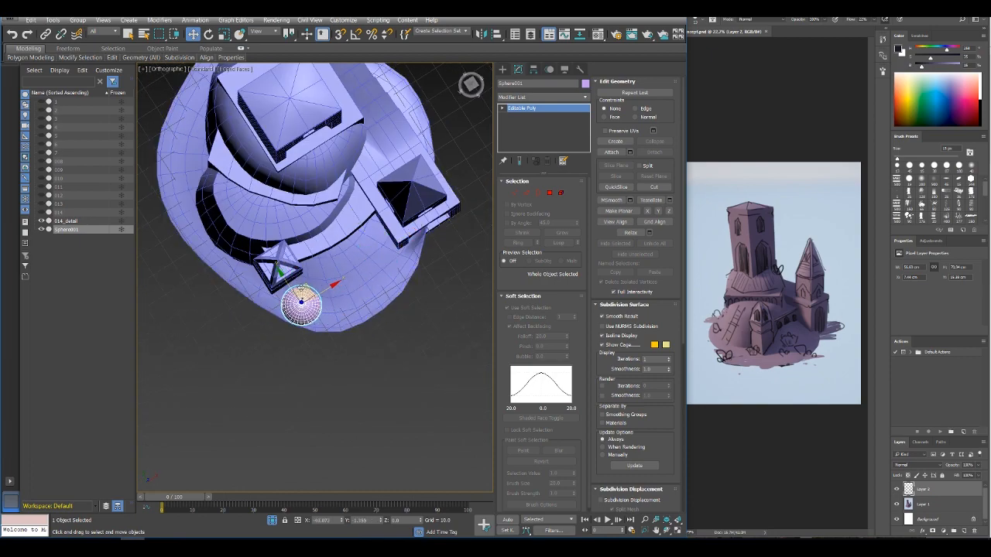
middle_click_drag(339, 334, 368, 265, "alt")
scroll(332, 300, "down", 3)
middle_click_drag(368, 265, 329, 332)
scroll(329, 331, "up", 4)
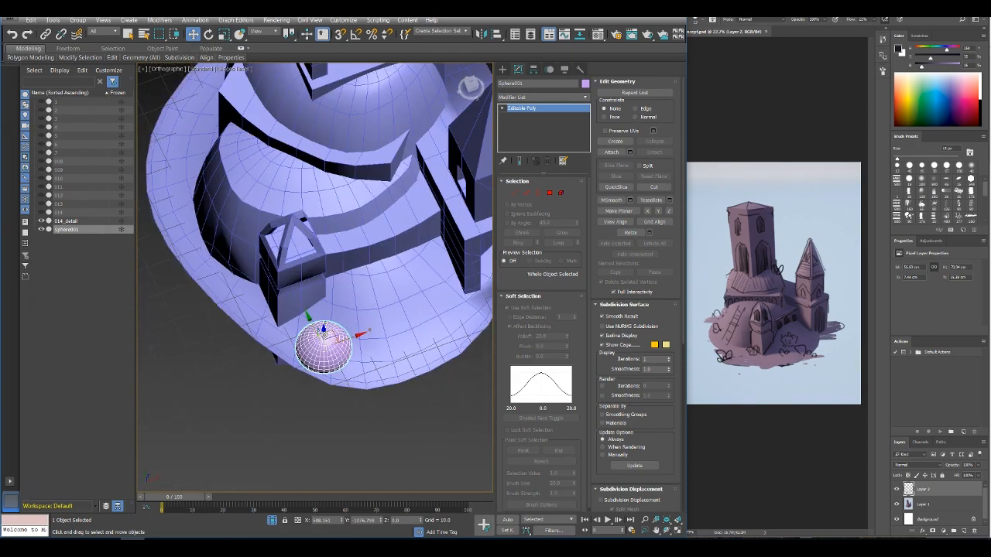
Step: Copy the bush beside the turret as a slightly smaller one and raise it onto the sloping ground
left_click(364, 318)
left_click_drag(372, 304, 372, 305, "shift")
left_click(341, 314)
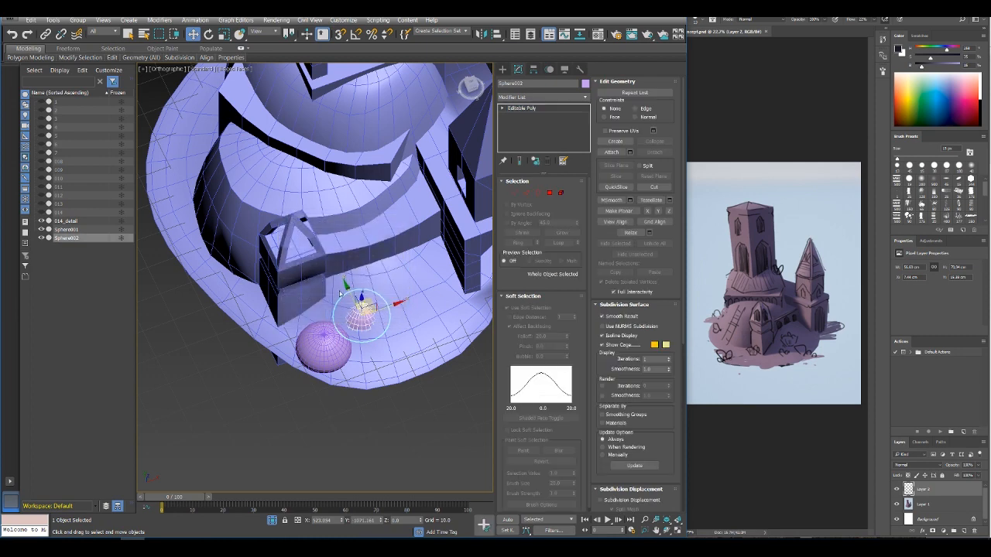
mouse_move(375, 320)
middle_mouse_down("alt")
mouse_move(362, 295)
mouse_move(356, 310)
middle_mouse_up("alt")
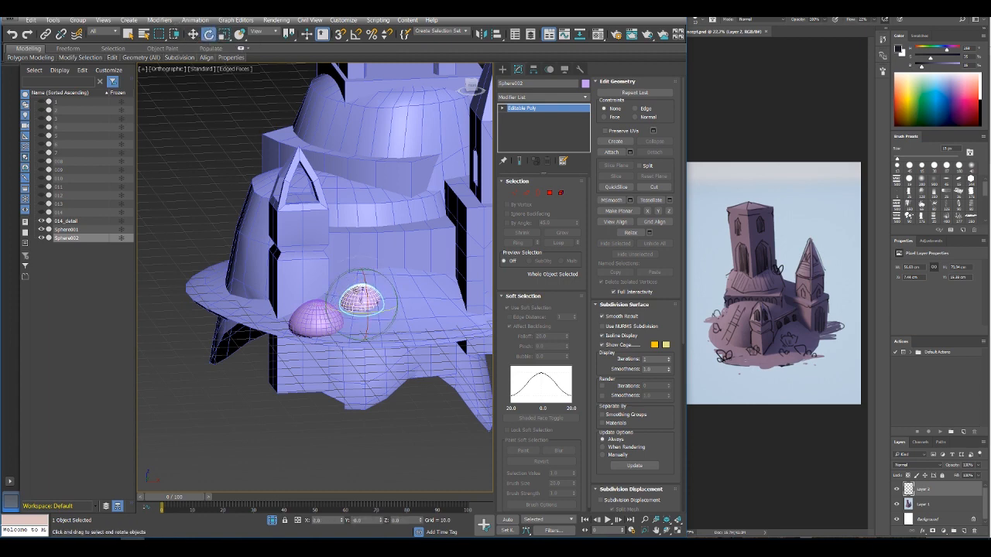
left_click(193, 34)
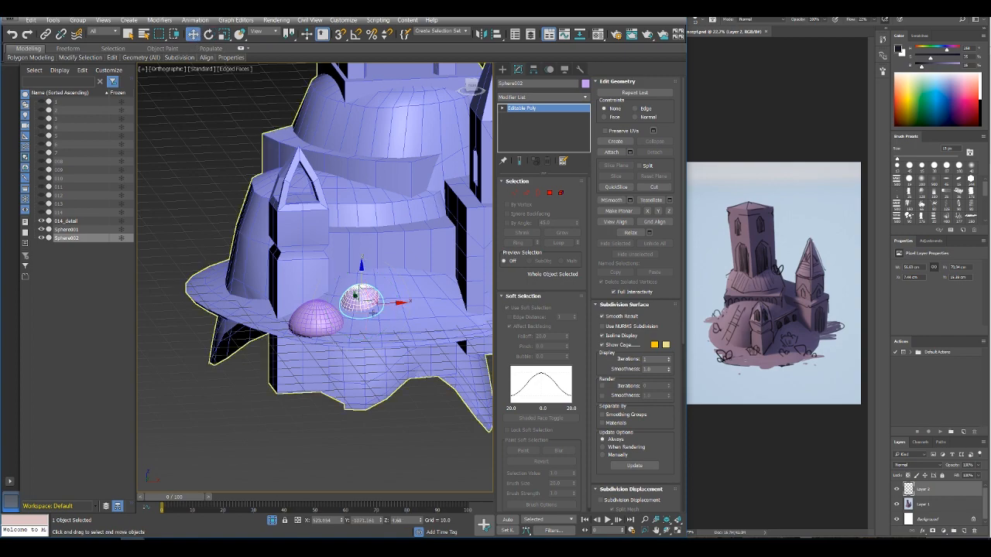
middle_click_drag(359, 284, 326, 341, "alt")
Step: Copy the larger bush to the island's rim on the other side of the turret and adjust its position
left_click(332, 341)
scroll(318, 348, "down", 3)
mouse_move(325, 335)
left_mouse_down()
mouse_move(240, 294)
mouse_move(233, 178)
left_mouse_up()
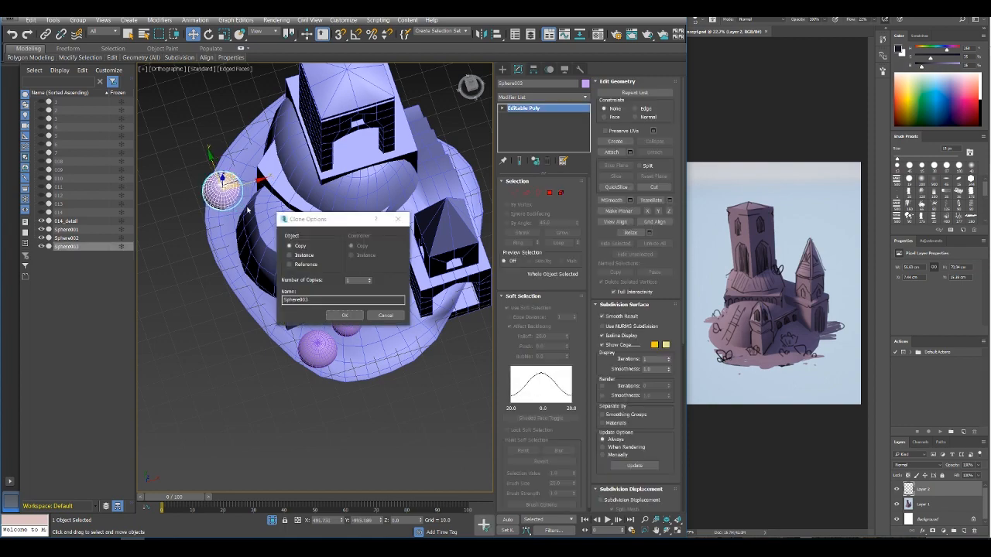
left_click(345, 314)
mouse_move(326, 304)
middle_mouse_down("alt")
mouse_move(341, 263)
mouse_move(368, 249)
mouse_move(360, 261)
middle_mouse_up("alt")
mouse_move(254, 206)
middle_mouse_down()
mouse_move(293, 265)
mouse_move(288, 287)
middle_mouse_up()
left_click_drag(270, 241, 267, 244)
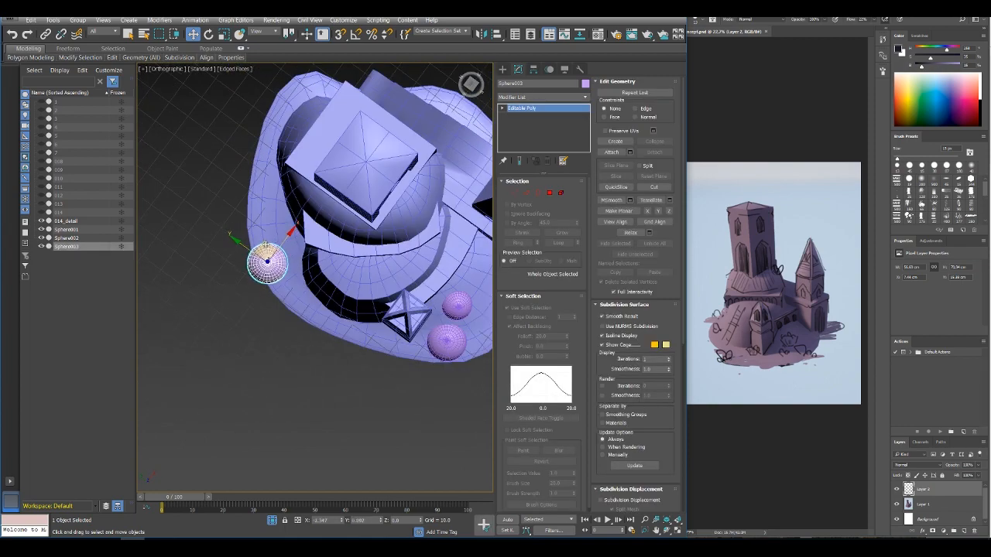
scroll(267, 244, "down", 2)
mouse_move(266, 244)
middle_mouse_down("alt")
mouse_move(246, 164)
mouse_move(238, 172)
mouse_move(263, 232)
middle_mouse_up("alt")
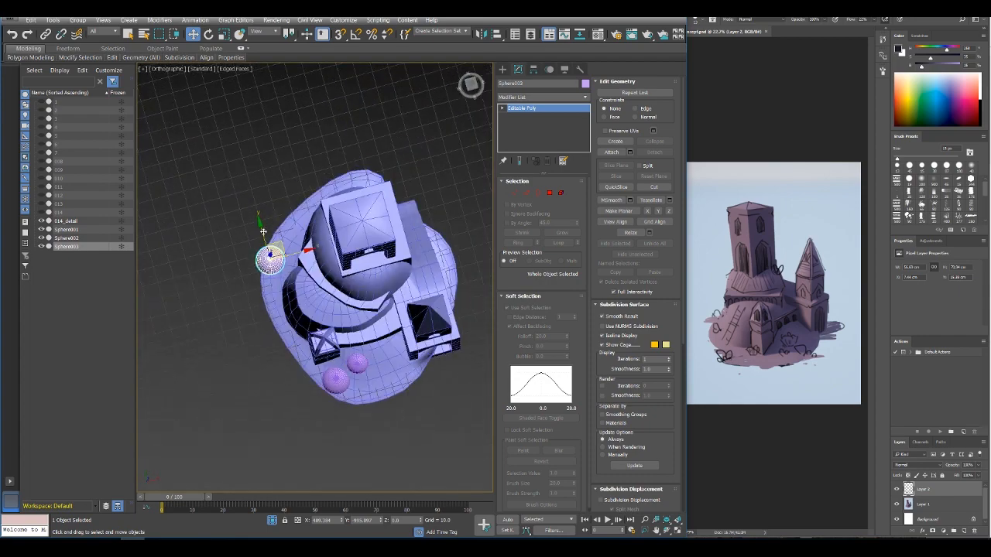
Step: Copy the larger front bush along the island's front edge toward the pointed side tower
left_click(352, 383)
left_click_drag(370, 374, 406, 374, "shift")
key("Return")
middle_click_drag(411, 357, 341, 375, "alt")
scroll(333, 379, "up", 4)
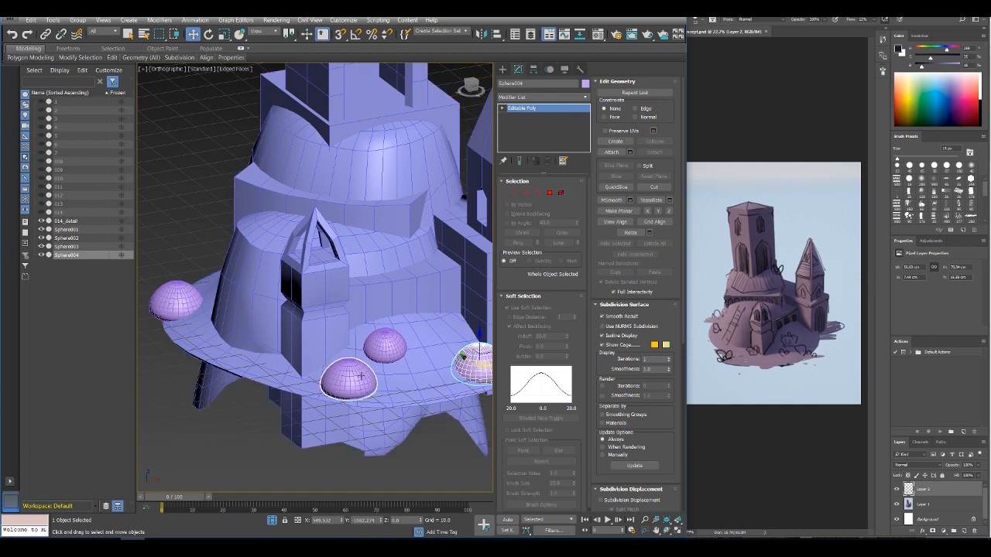
Step: Move the small bush closer to the larger one in front of the turret
scroll(337, 346, "down", 3)
middle_click_drag(377, 362, 340, 366)
left_click(350, 320)
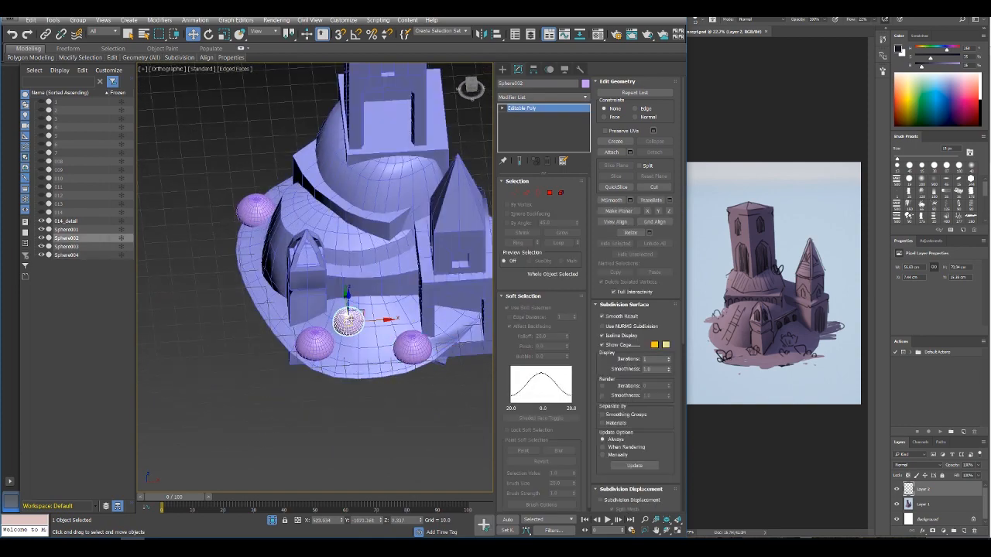
middle_click_drag(351, 319, 355, 331, "alt")
left_click_drag(365, 306, 355, 307)
middle_click_drag(353, 308, 391, 319)
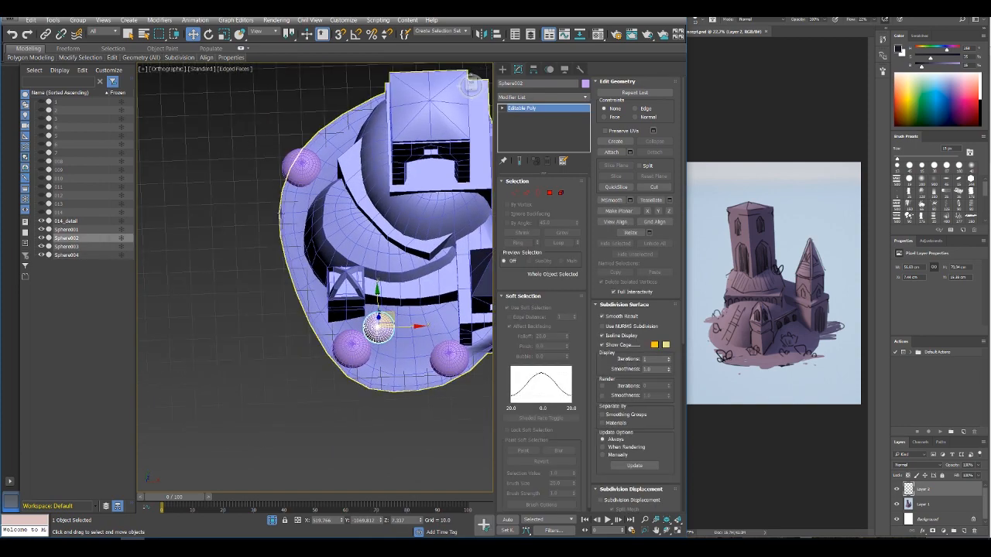
Step: Uniformly scale down the bush on the far rim to about 72% and shrink the one near the pointed tower
left_click(312, 166)
left_click(225, 36)
middle_click_drag(245, 126, 239, 78, "alt")
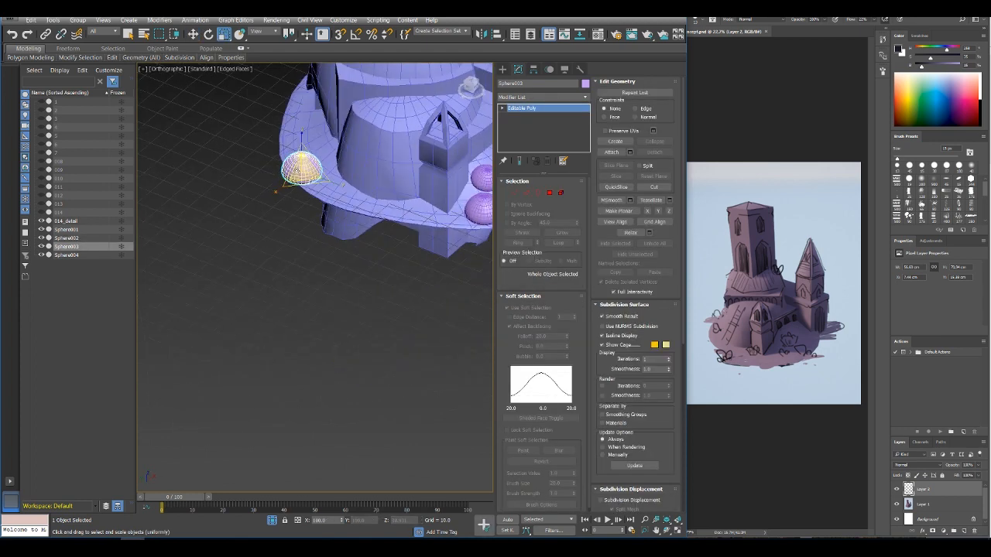
left_click_drag(312, 177, 313, 180)
middle_click_drag(356, 192, 302, 257)
scroll(302, 256, "down", 3)
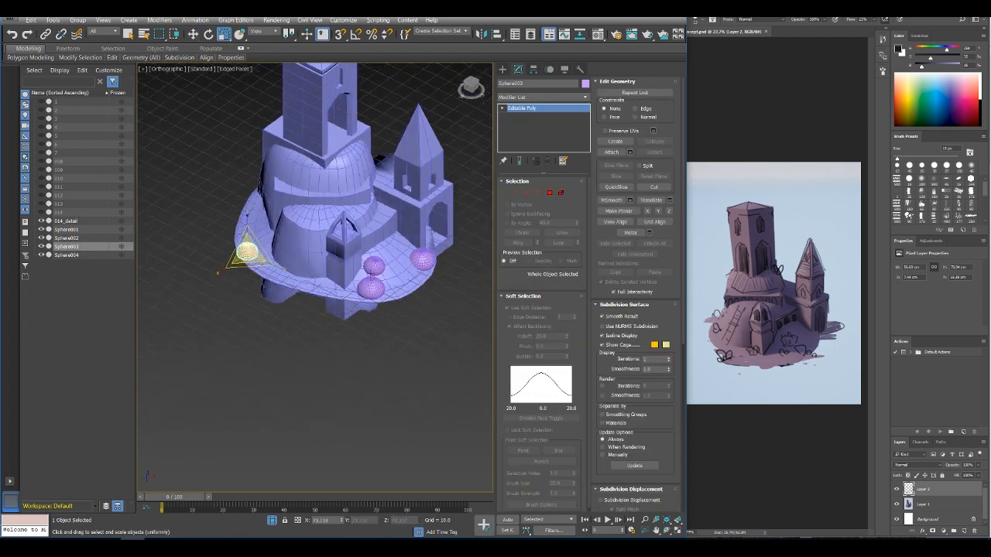
middle_click_drag(459, 307, 431, 328, "alt")
left_click(393, 320)
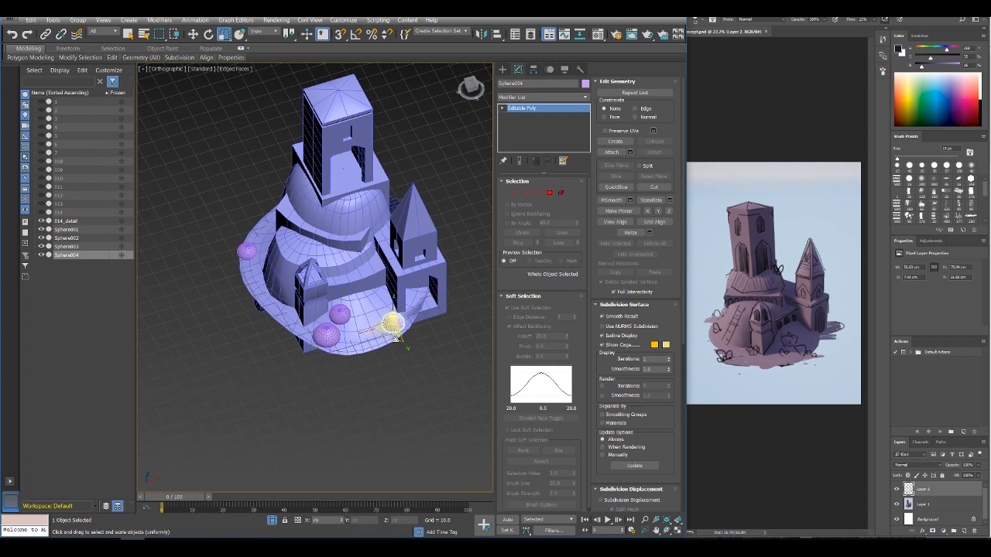
Step: Copy the bush near the pointed tower and place the copy next to the bush on the far rim
middle_click_drag(298, 166, 357, 260, "alt")
mouse_move(390, 307)
left_mouse_down()
mouse_move(208, 293)
mouse_move(213, 277)
left_mouse_up()
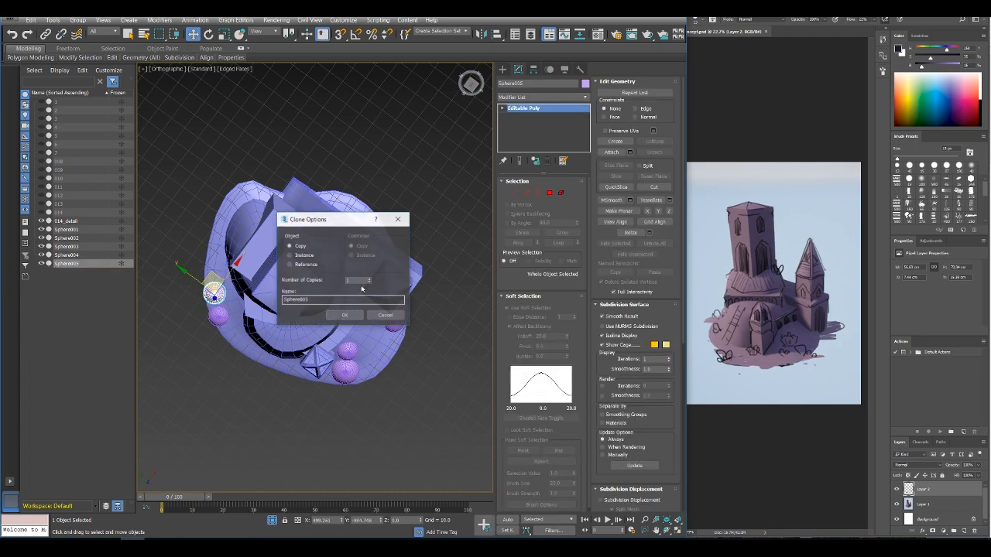
key("Return")
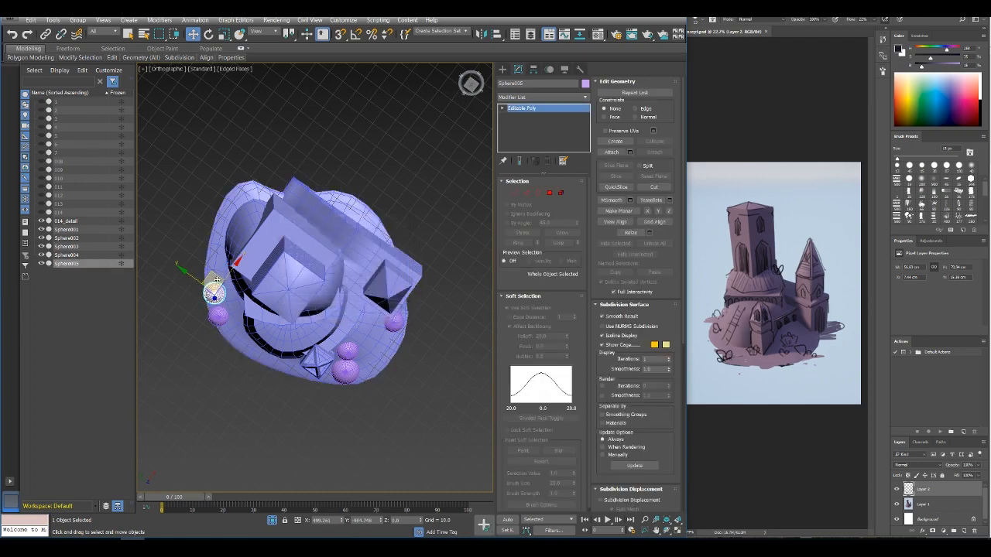
Step: Copy the selected far-rim bush behind the small front turret and raise the copy onto the lower dome's roof
middle_click_drag(215, 277, 334, 387, "alt")
mouse_move(259, 310)
left_mouse_down("shift")
mouse_move(333, 367)
mouse_move(324, 365)
left_mouse_up("shift")
left_click(336, 316)
middle_click_drag(333, 394, 328, 319, "alt")
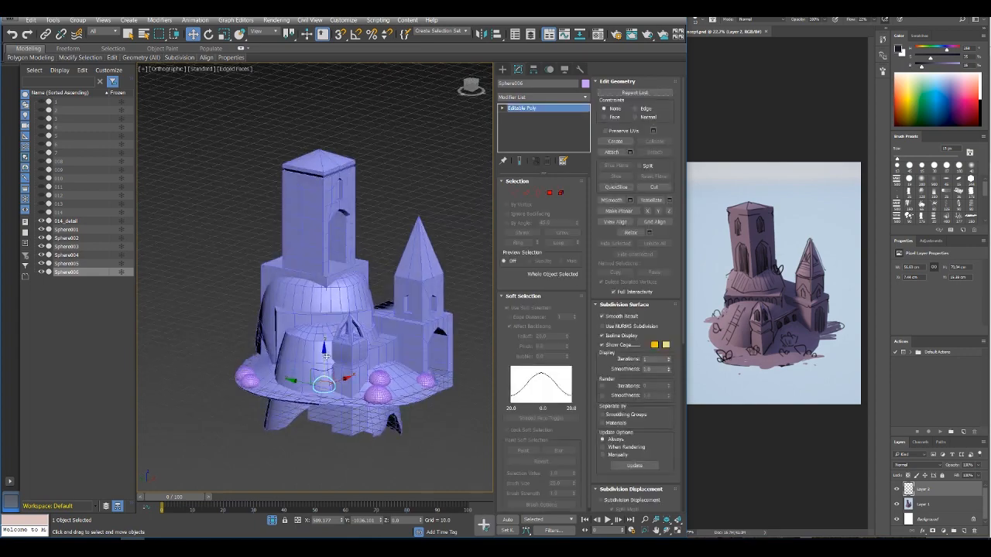
left_click_drag(327, 395, 320, 331)
key("ctrl+z")
left_click(325, 381)
middle_click_drag(318, 303, 323, 337, "alt")
Step: Copy the bush on the lower dome's roof, place the copy beside it and uniformly scale the copy down
scroll(324, 336, "up", 4)
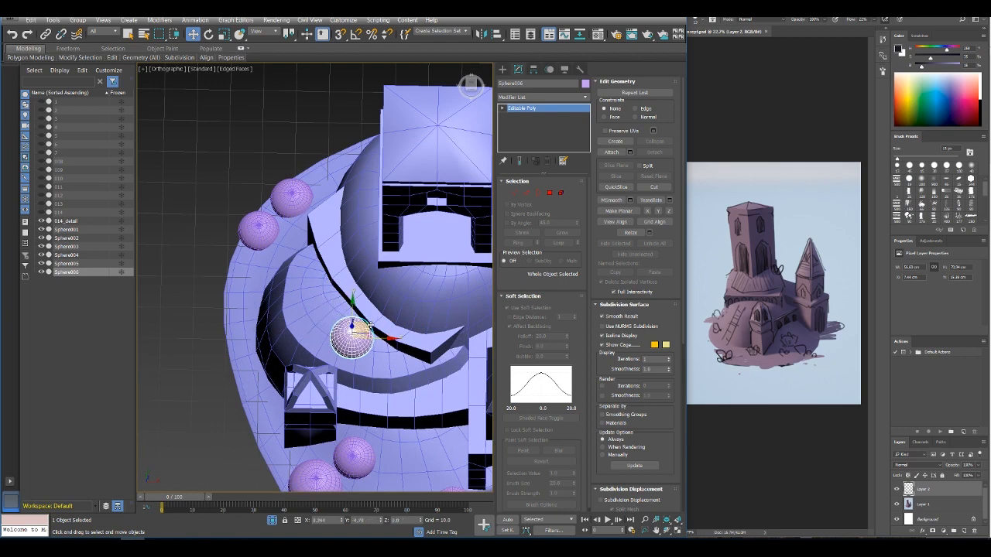
left_click_drag(363, 326, 338, 303, "shift")
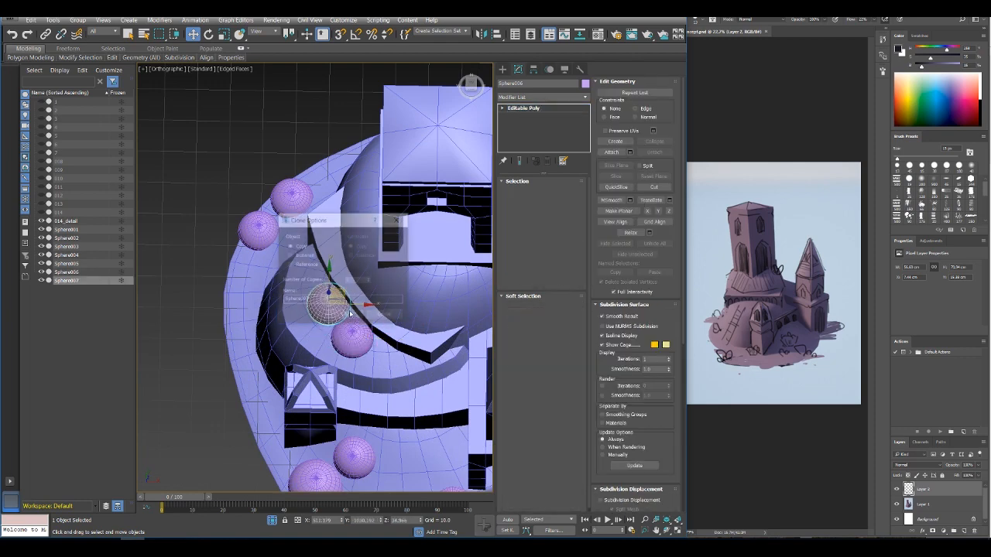
left_click(350, 314)
key("r")
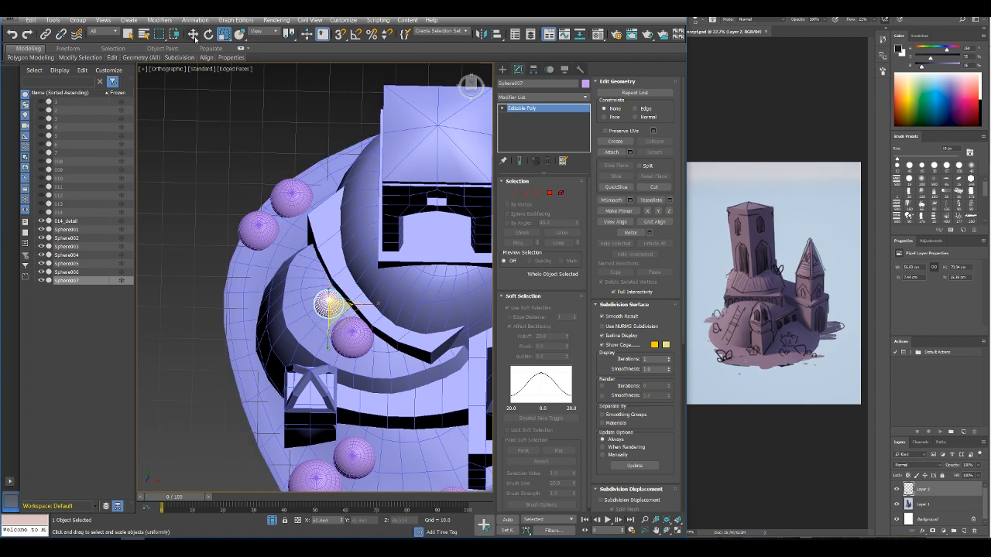
left_click(195, 37)
Step: Examine the castle and the placement of its bushes from several angles
middle_click_drag(316, 300, 364, 288, "alt")
scroll(331, 272, "down", 5)
middle_click_drag(353, 319, 292, 298)
scroll(324, 279, "up", 4)
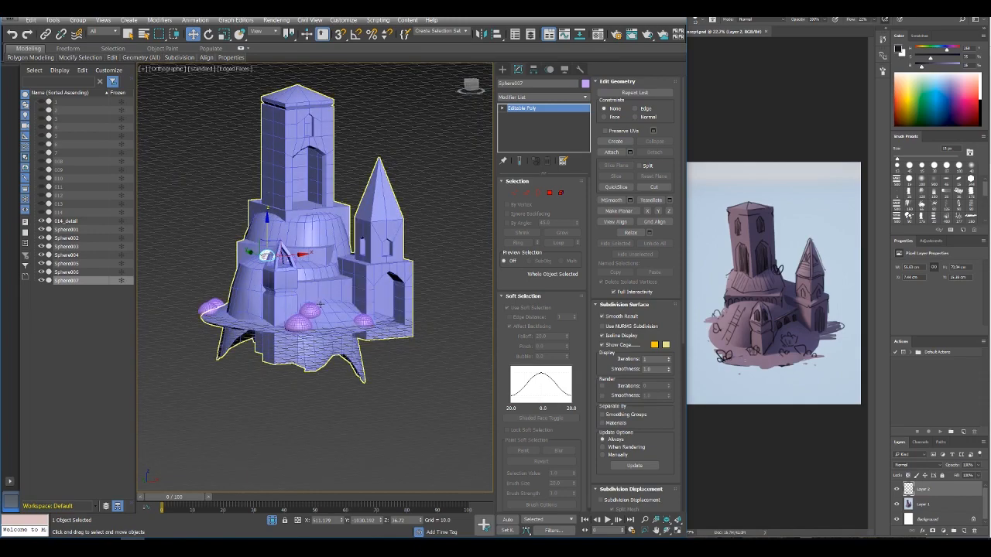
middle_click_drag(334, 286, 343, 339, "alt")
scroll(334, 295, "up", 3)
scroll(348, 299, "down", 3)
middle_click_drag(343, 339, 293, 323, "alt")
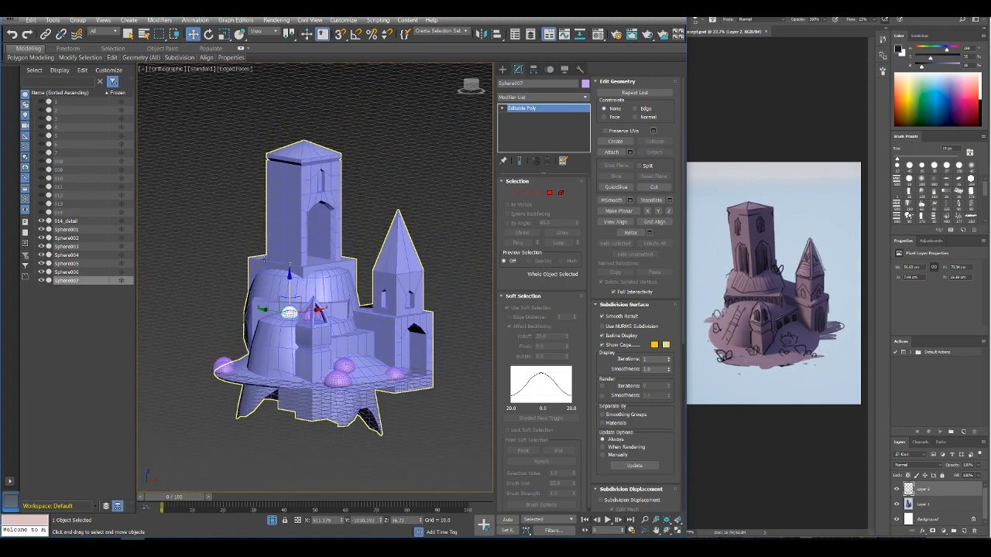
middle_click_drag(264, 259, 333, 260)
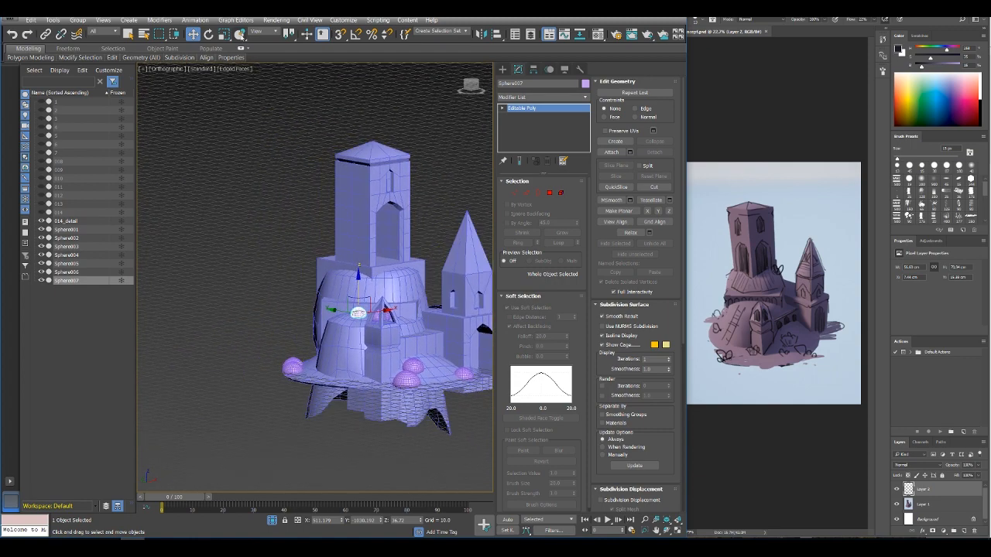
Step: Copy the small bush on the lower dome's roof and uniformly scale the copy up into a huge dome
left_click_drag(360, 307, 520, 533)
left_click(347, 317)
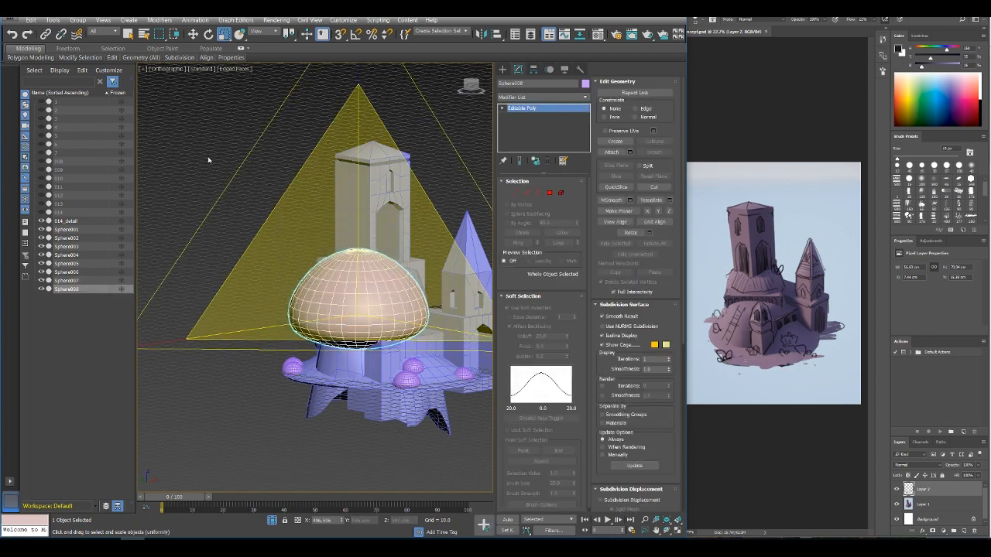
left_click(192, 34)
Step: Move the huge dome off the castle to the area behind the main tower and raise it
middle_click_drag(333, 325, 286, 358, "alt")
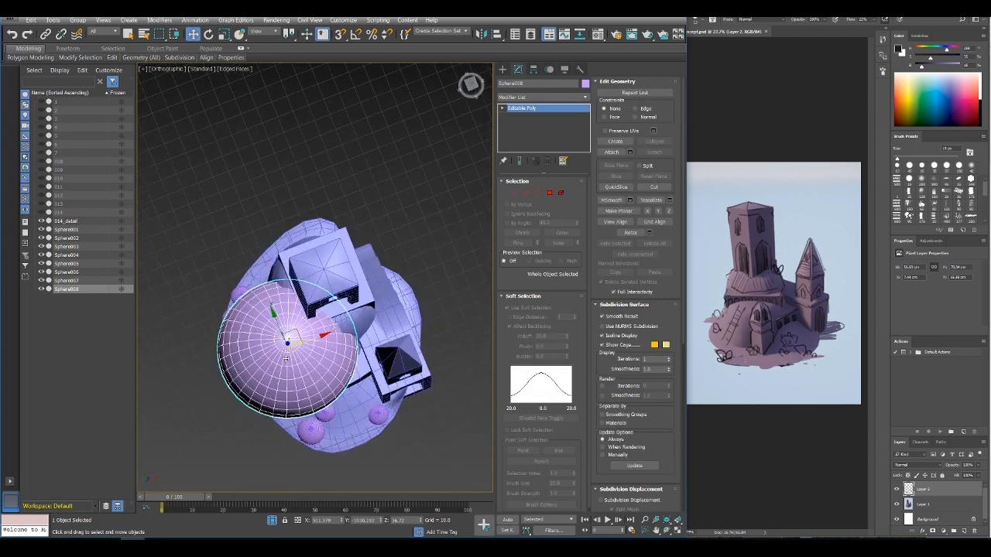
left_click_drag(295, 334, 403, 203)
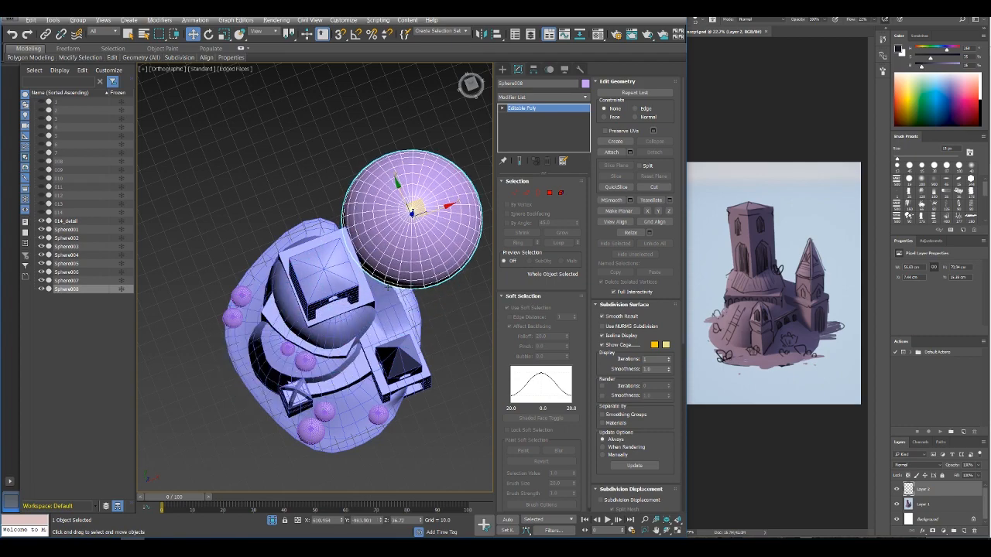
mouse_move(403, 204)
middle_mouse_down("alt")
mouse_move(381, 229)
mouse_move(408, 202)
middle_mouse_up("alt")
left_click_drag(410, 205, 418, 142)
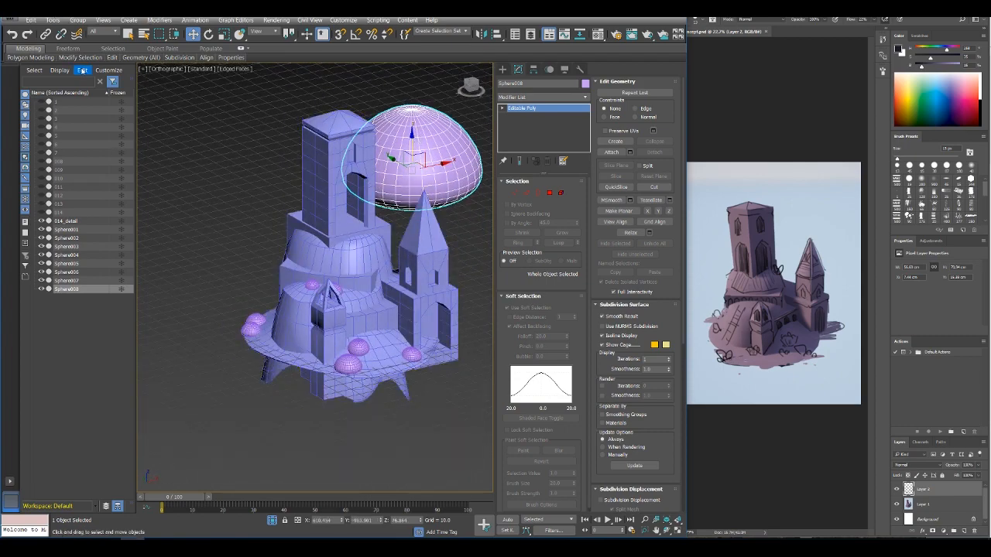
Step: Select the seven small bushes without the castle and huge dome, and collapse them into a single mesh object
left_click(341, 266)
scroll(310, 269, "down", 2)
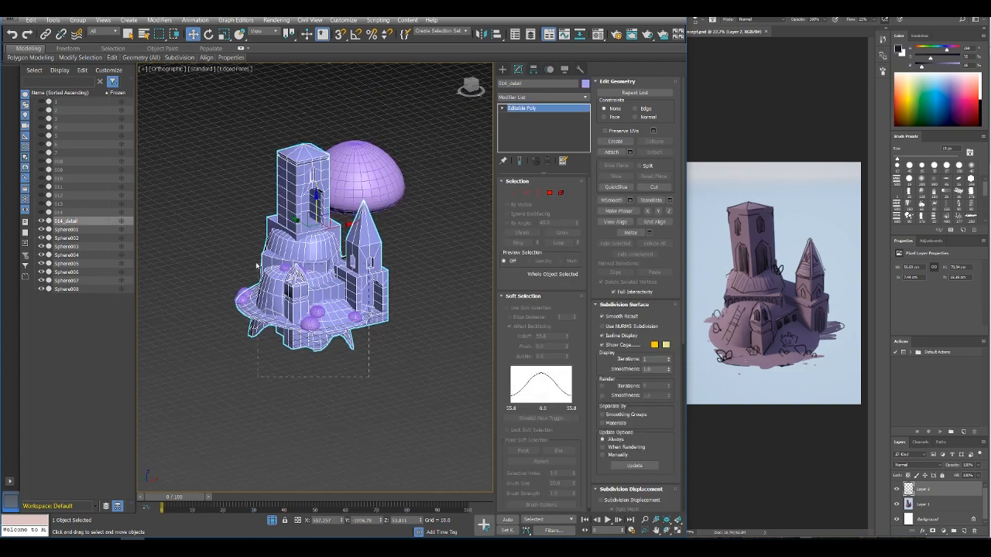
left_click_drag(257, 265, 244, 252)
left_click(318, 244, "alt")
left_click(579, 68)
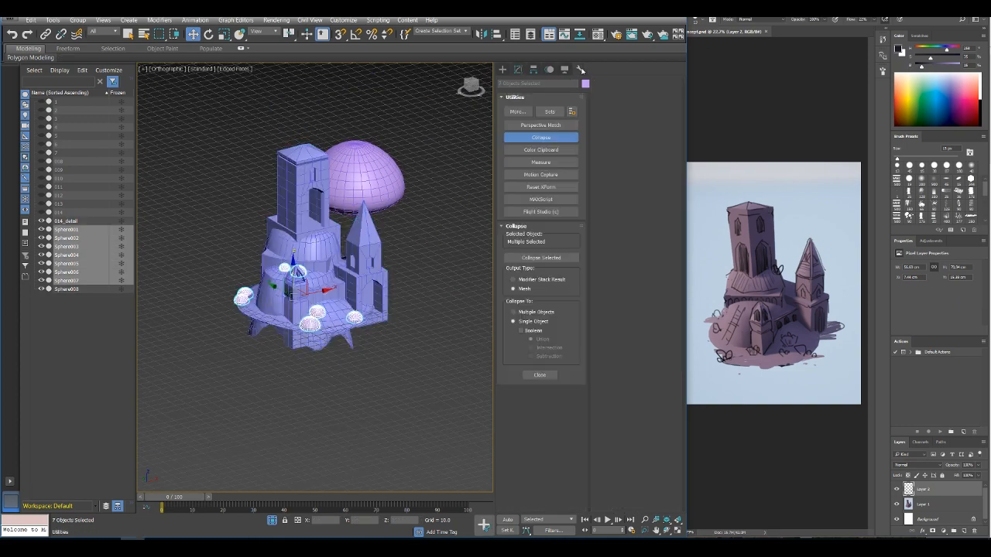
left_click(542, 260)
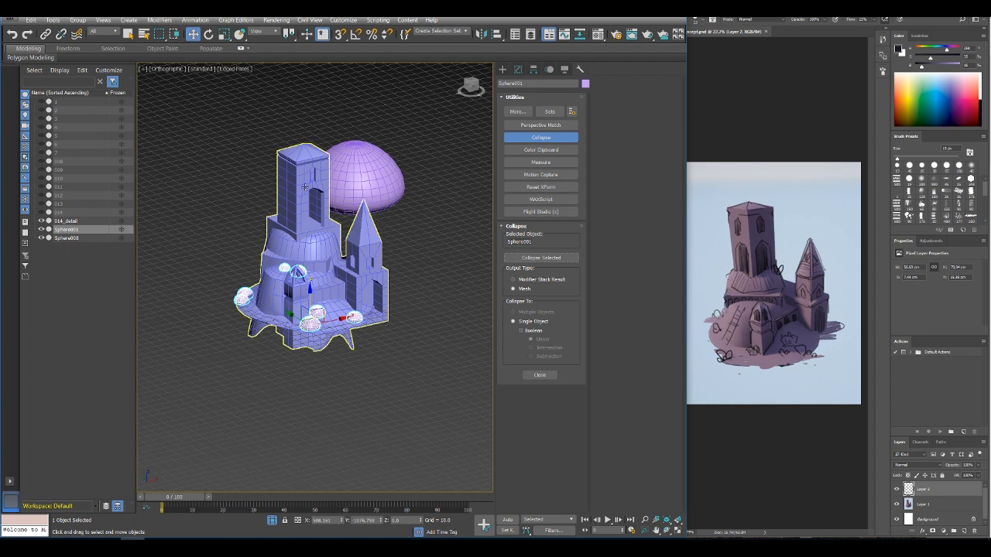
Step: Attach the combined bushes to the castle mesh 014_detail
left_click(503, 69)
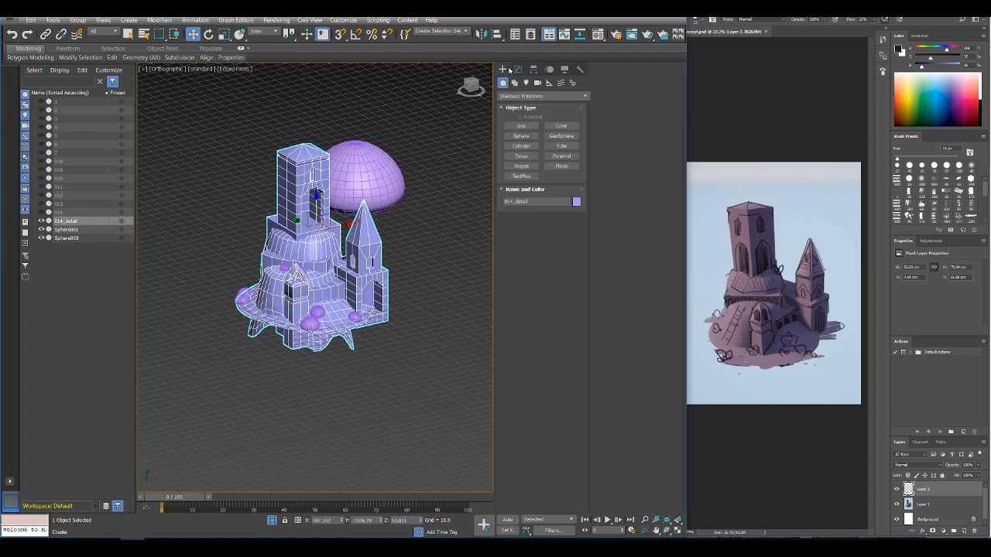
left_click(518, 70)
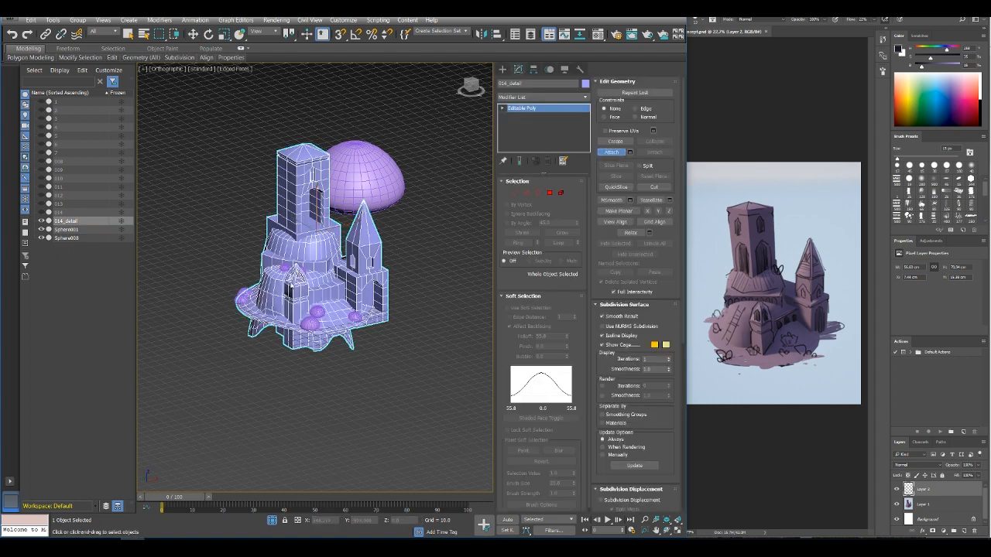
left_click(318, 312)
left_click(619, 153)
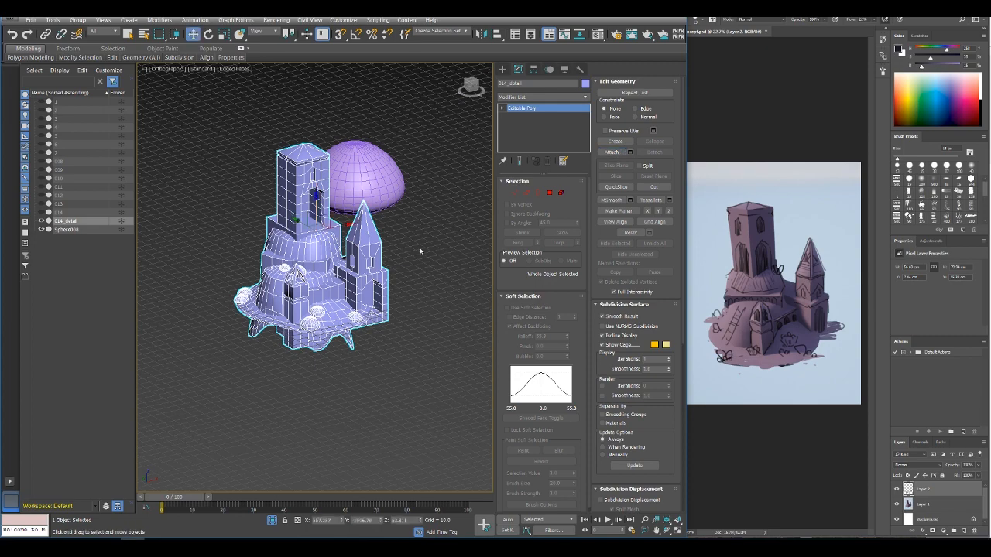
Step: Export the selected castle mesh as FBX over file 14 in the Shop Concept folder, keeping the current preset
middle_click_drag(379, 190, 340, 225)
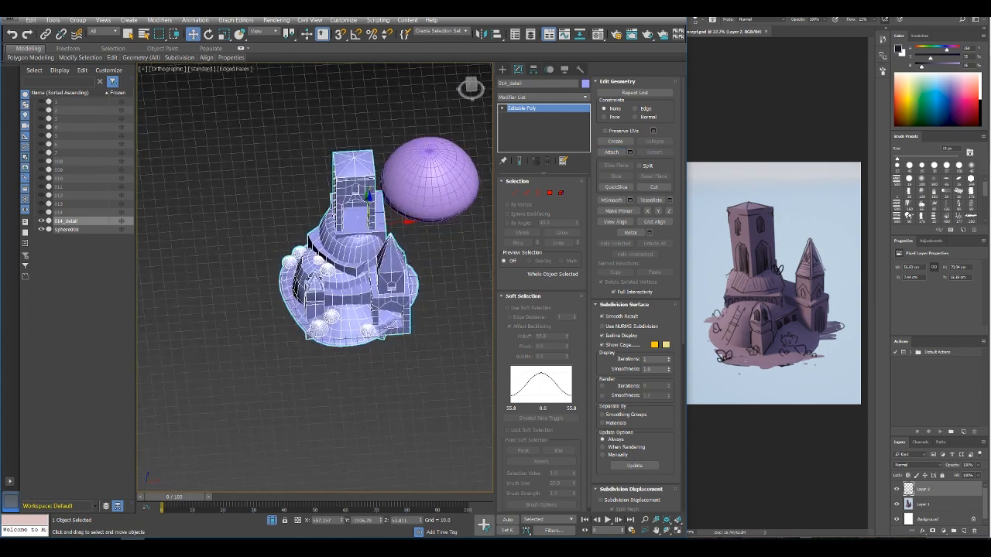
left_click(9, 9)
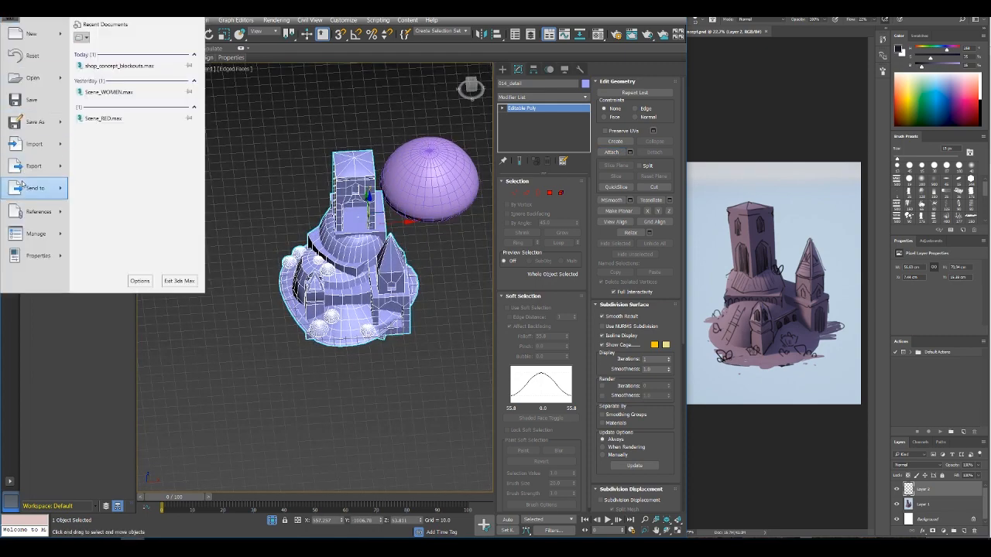
mouse_move(34, 166)
left_click(132, 79)
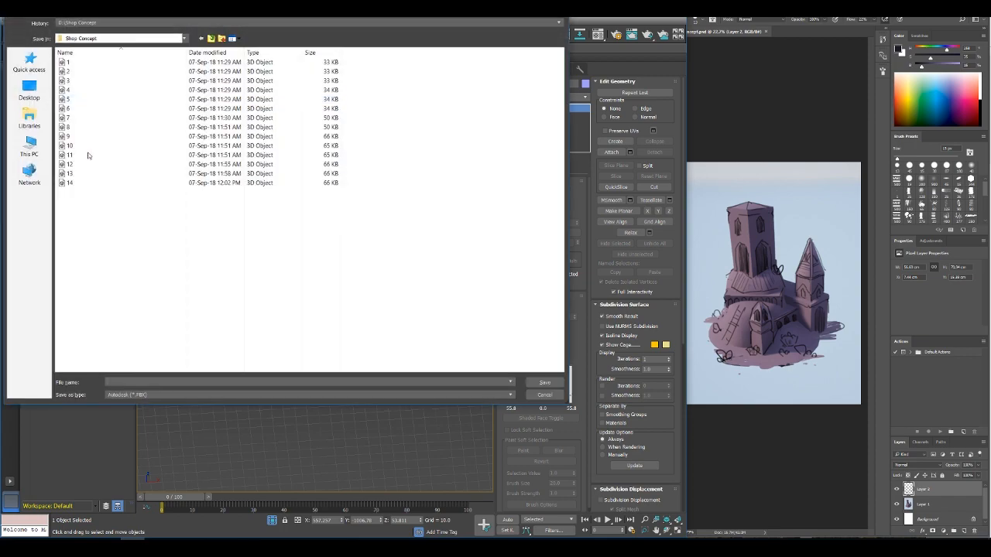
left_click(77, 184)
left_click(545, 384)
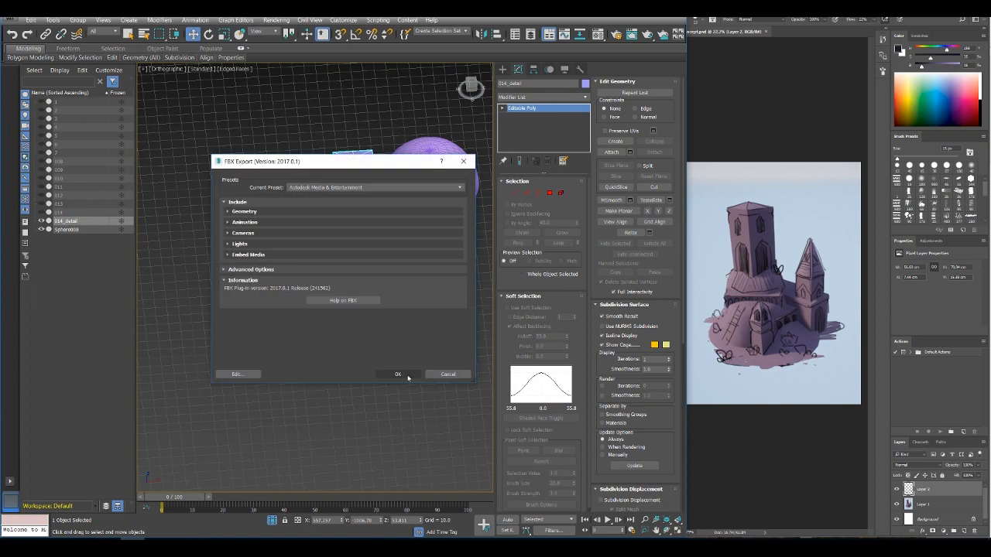
left_click(405, 374)
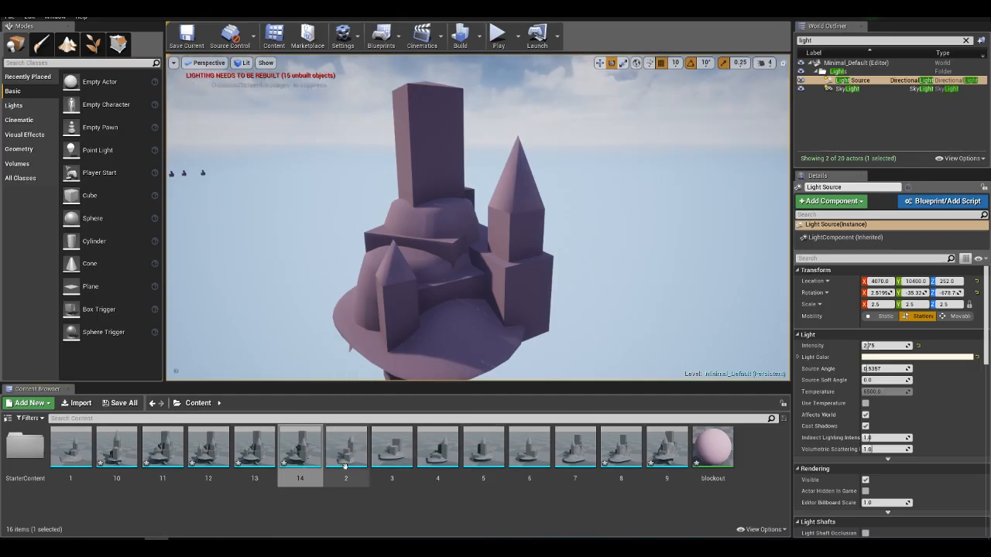
Step: Reimport static mesh 14 in Unreal Editor and bring the updated castle into close view
right_click(308, 462)
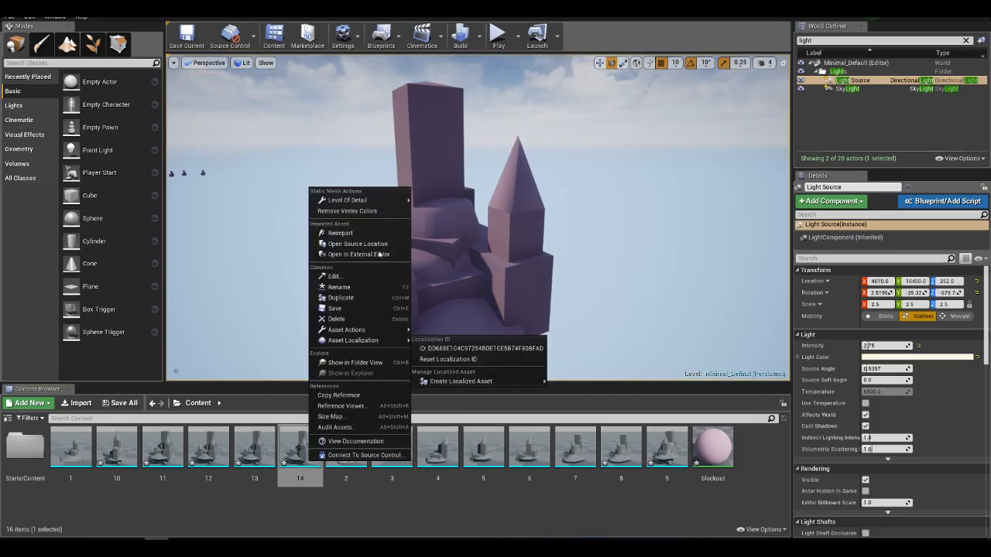
left_click(369, 234)
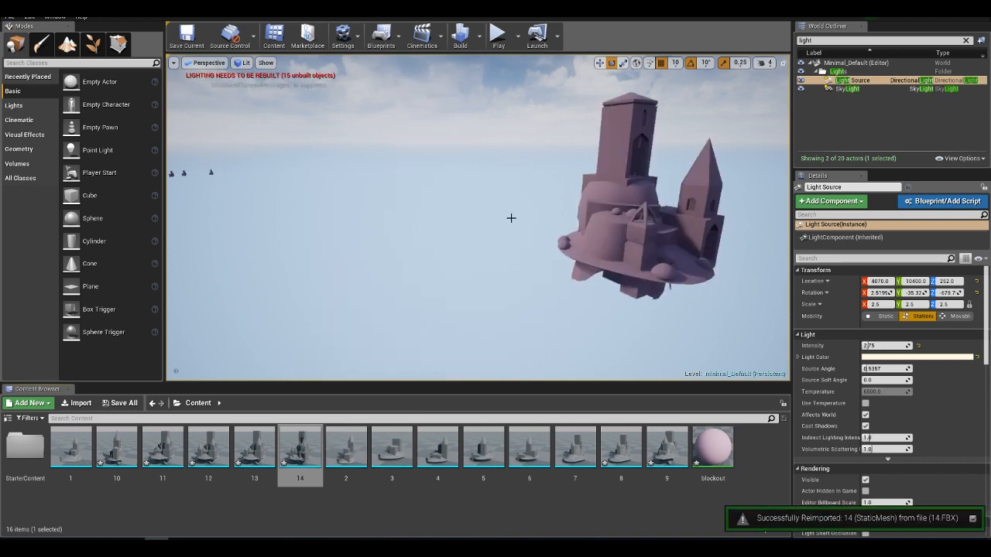
right_click_drag(582, 217, 670, 221)
key("w")
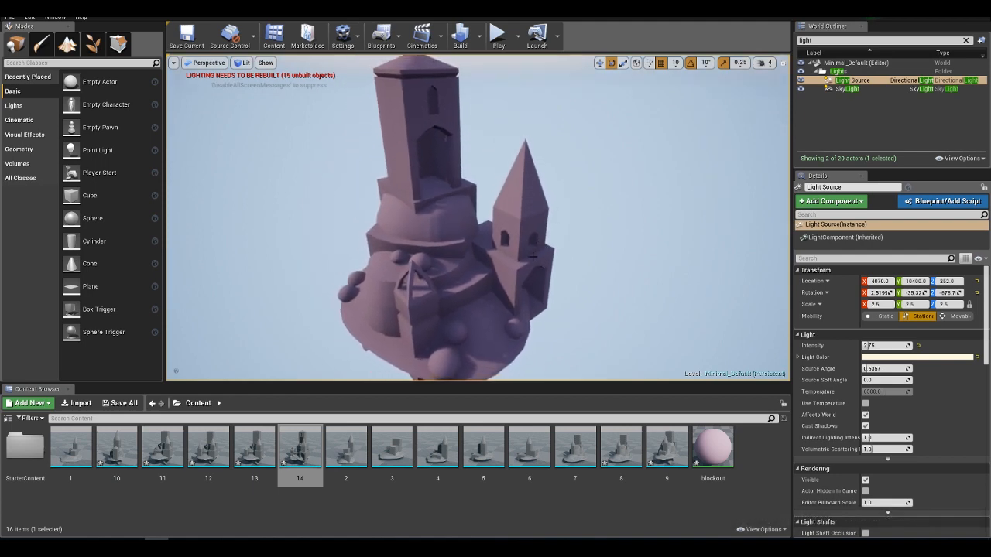
Step: Examine the reimported castle in the level from the front, the back and varying distances, checking its silhouette, windows and bushes
right_click_drag(533, 257, 520, 214)
key("w")
key("s")
key("s")
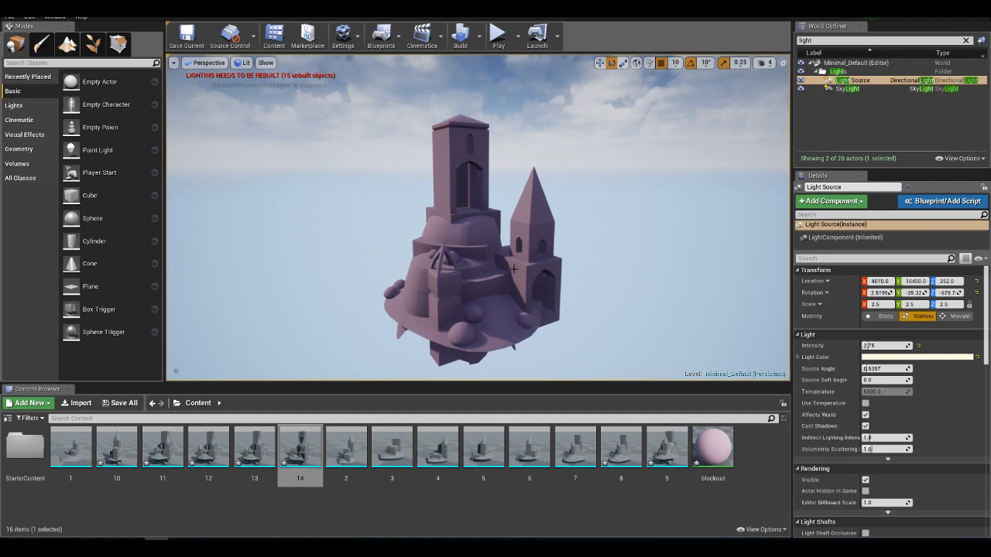
key("w")
right_click_drag(515, 269, 524, 249)
key("s")
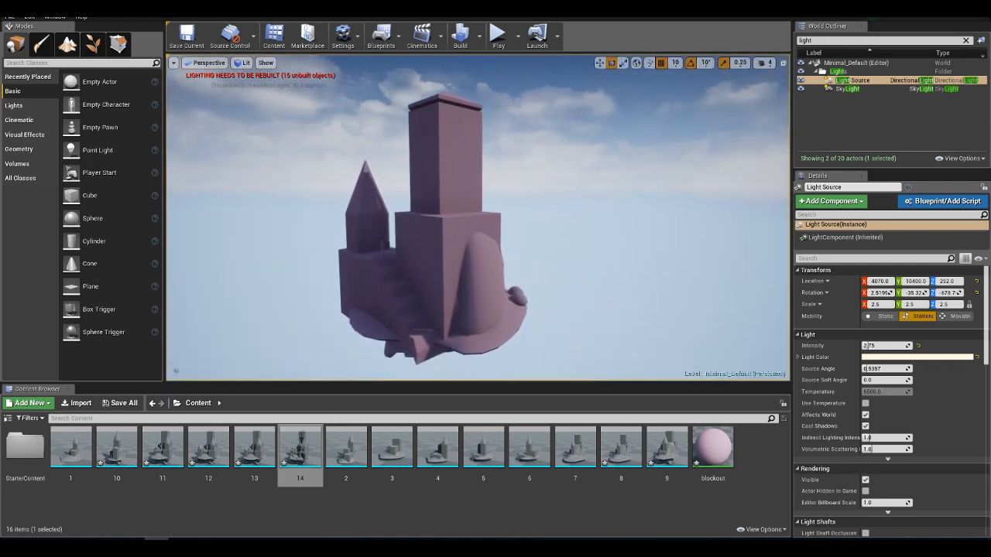
key("d")
right_click_drag(552, 291, 418, 322)
key("a")
key("w")
key("s")
key("d")
key("w")
key("d")
right_click_drag(596, 312, 521, 276)
key("s")
key("d")
key("w")
key("s")
key("s")
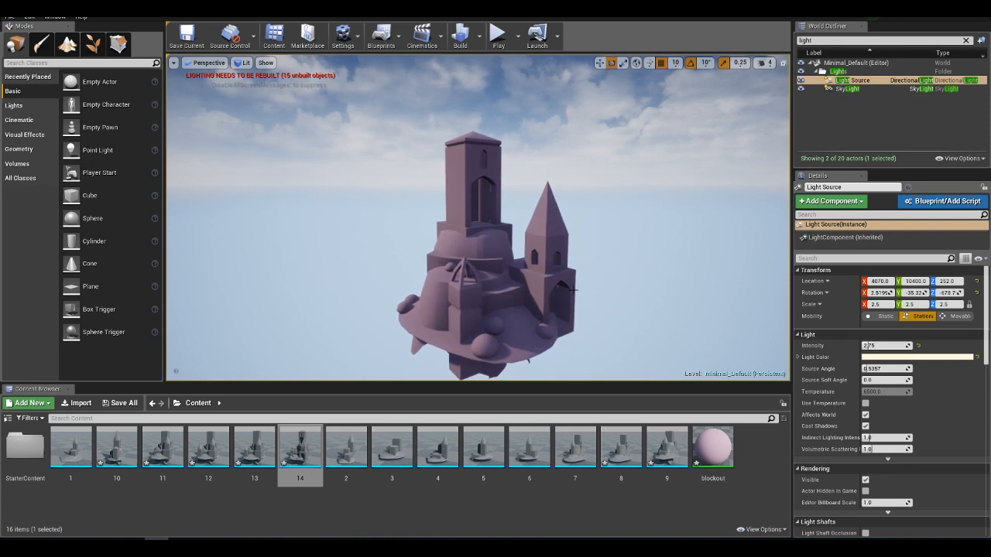
key("w")
mouse_move(573, 291)
right_mouse_down()
mouse_move(574, 353)
mouse_move(586, 350)
mouse_move(584, 325)
mouse_move(576, 353)
mouse_move(579, 302)
right_mouse_up()
key("s")
key("s")
key("w")
key("s")
key("w")
key("s")
right_click_drag(470, 299, 465, 304)
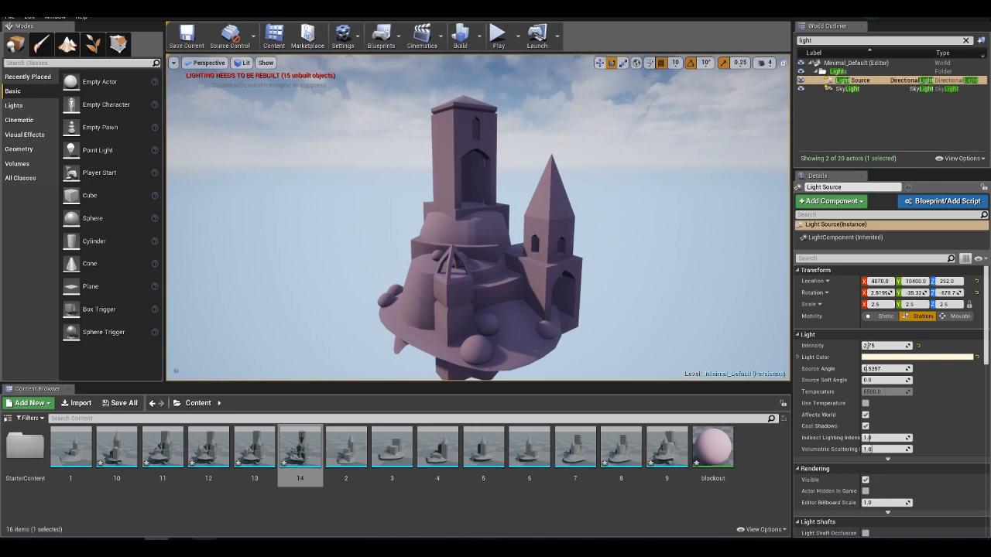
Step: Switch back to 3ds Max beside the concept painting, select the small front turret's element and rotate it about the vertical axis
left_click(132, 547)
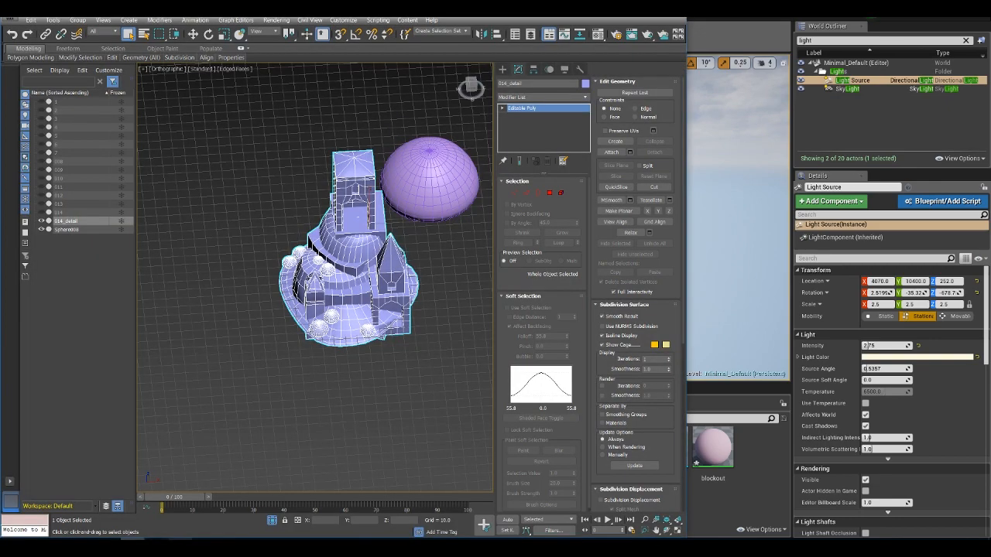
left_click(162, 547)
scroll(321, 246, "up", 3)
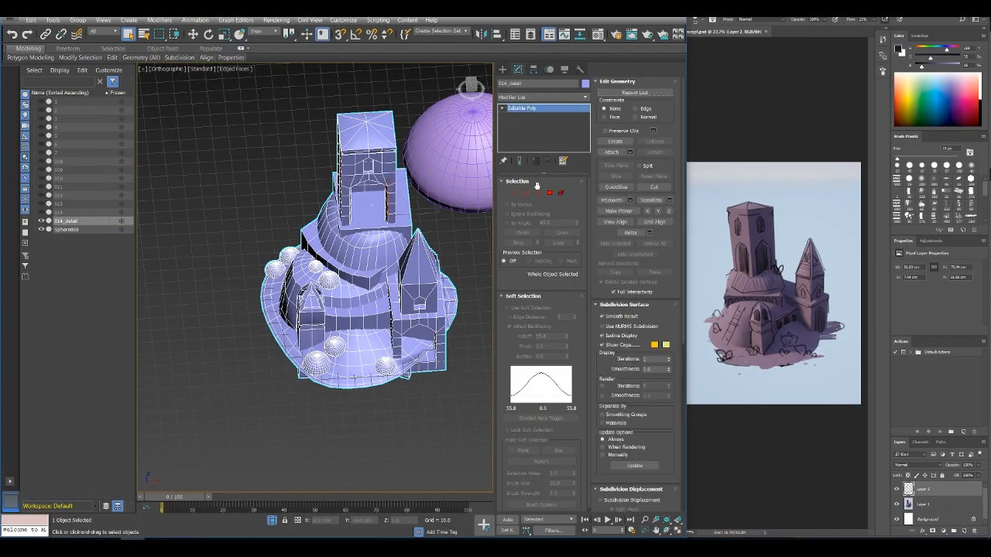
left_click(561, 193)
left_click(313, 313)
middle_click_drag(312, 313, 339, 300)
scroll(339, 300, "up", 3)
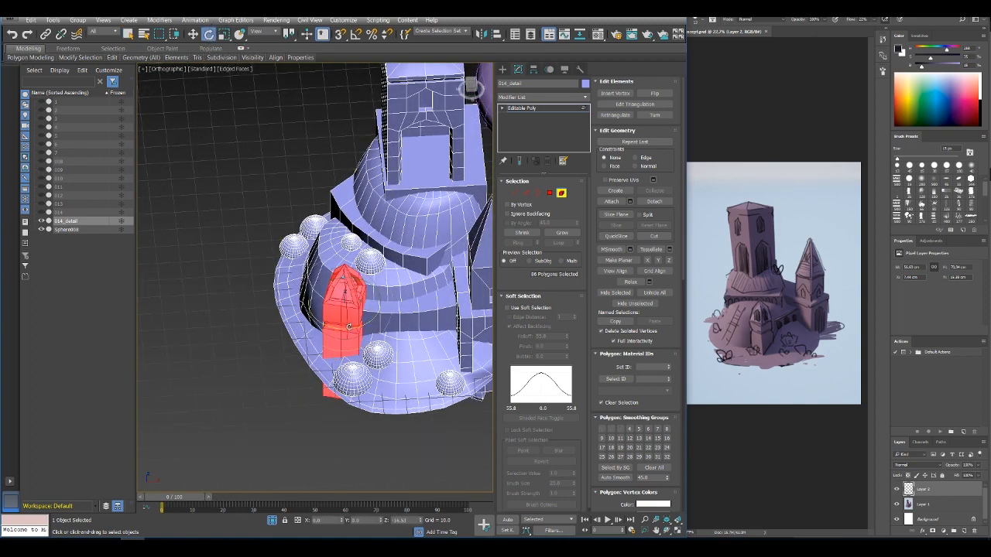
middle_click_drag(336, 324, 353, 365, "alt")
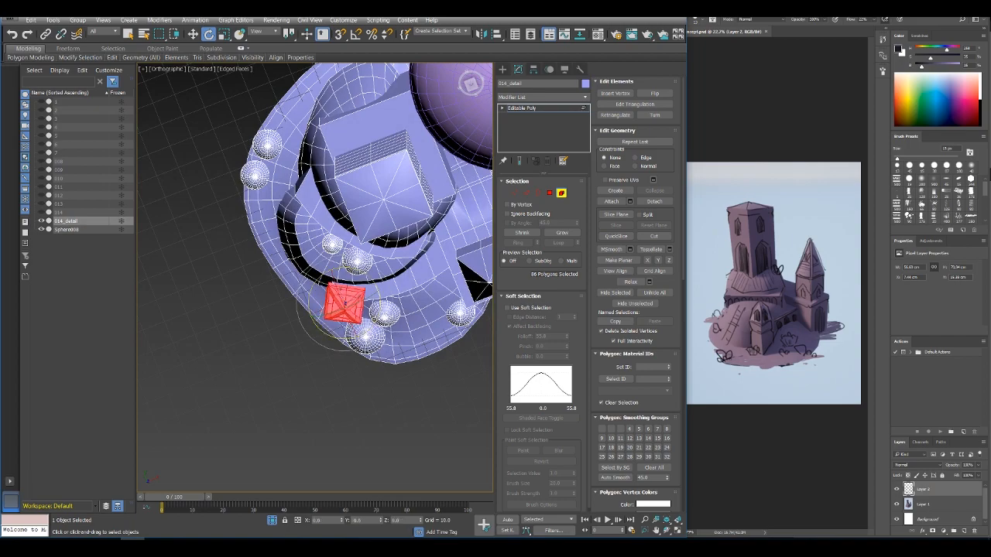
middle_click_drag(346, 300, 346, 319, "alt")
Step: Select the upper part of the pointed side tower as an element and rotate it about the vertical axis
left_click(406, 279)
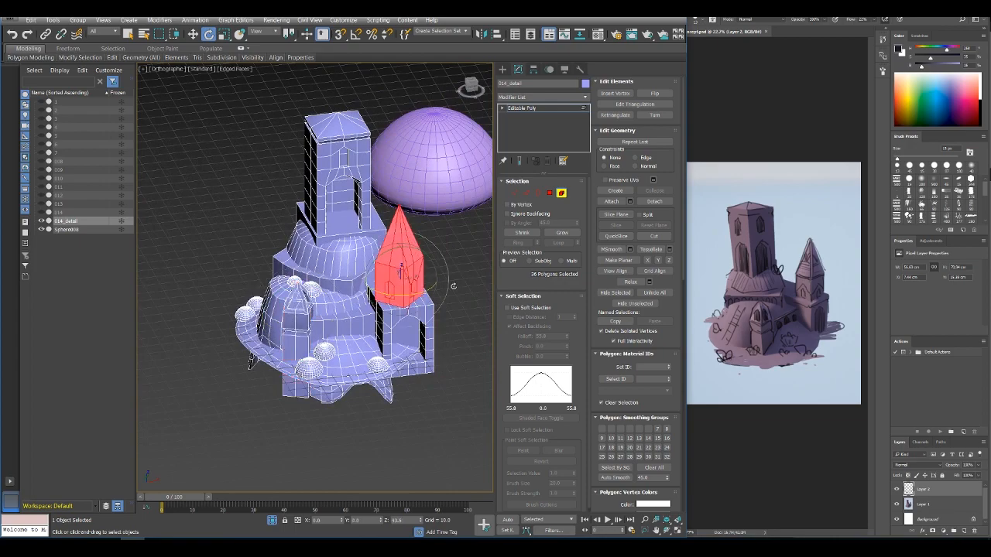
middle_click_drag(249, 362, 295, 264, "alt")
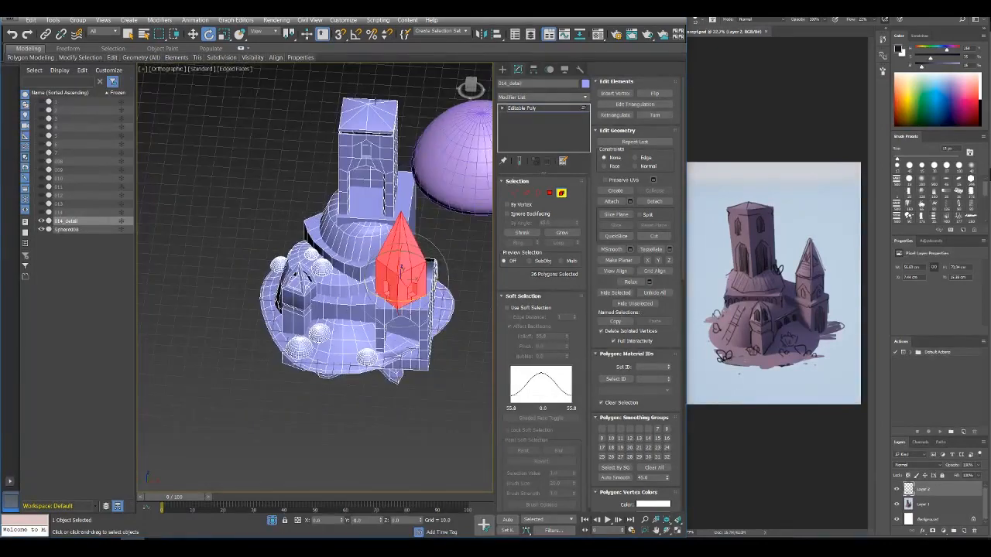
Step: Export only the castle object as FBX over the existing file 14 in Shop Concept and reimport static mesh 14 in Unreal Editor
left_click(562, 194)
left_click(11, 20)
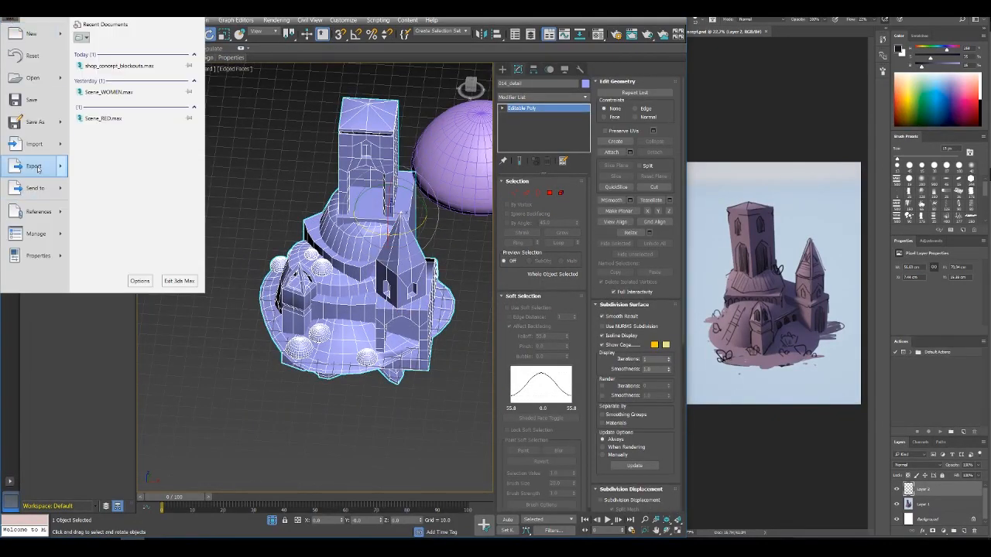
mouse_move(39, 167)
left_click(131, 89)
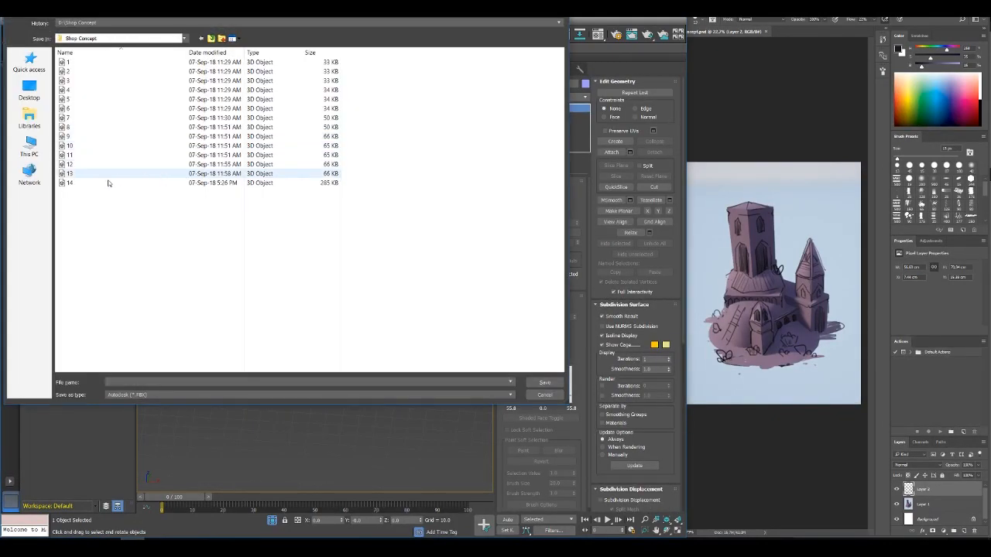
double_click(109, 183)
left_click(508, 309)
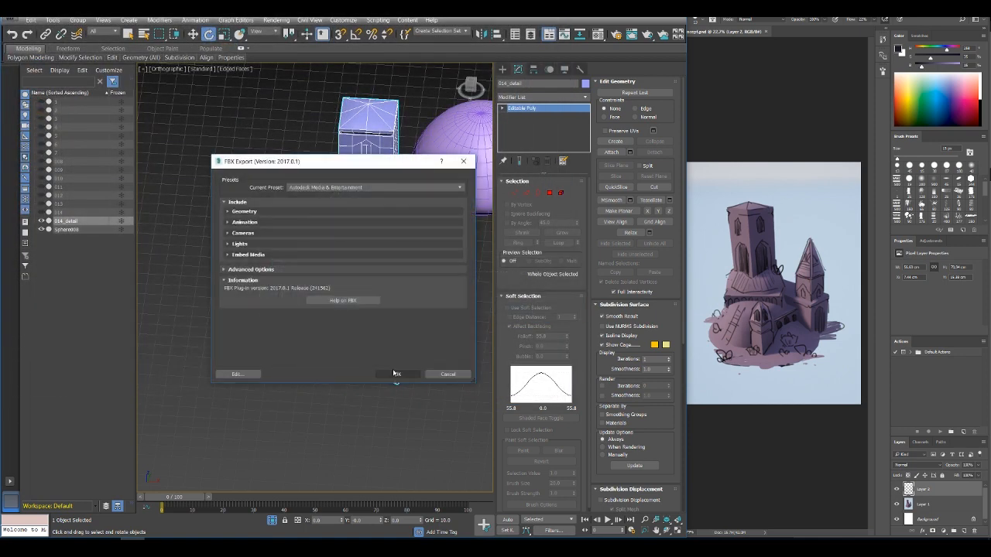
left_click(395, 372)
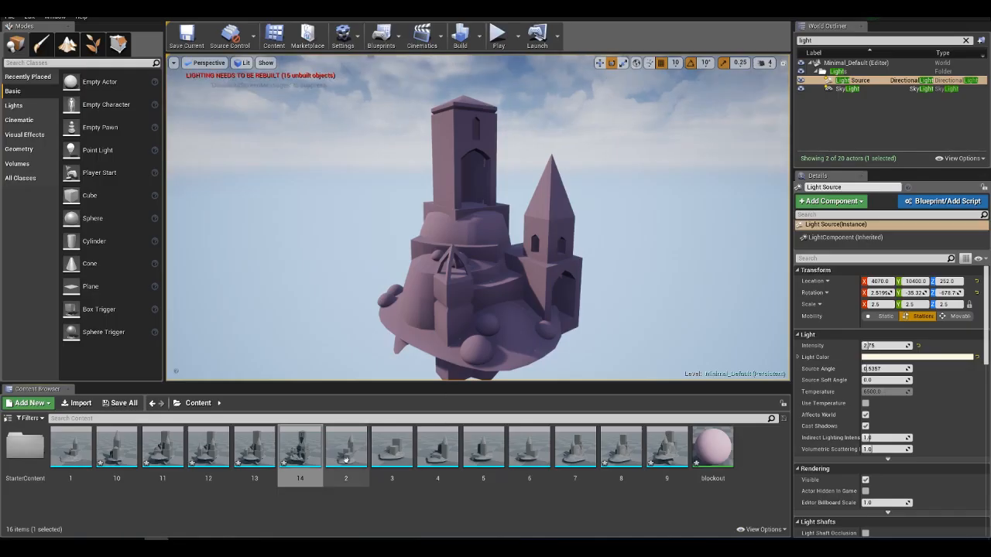
right_click(314, 454)
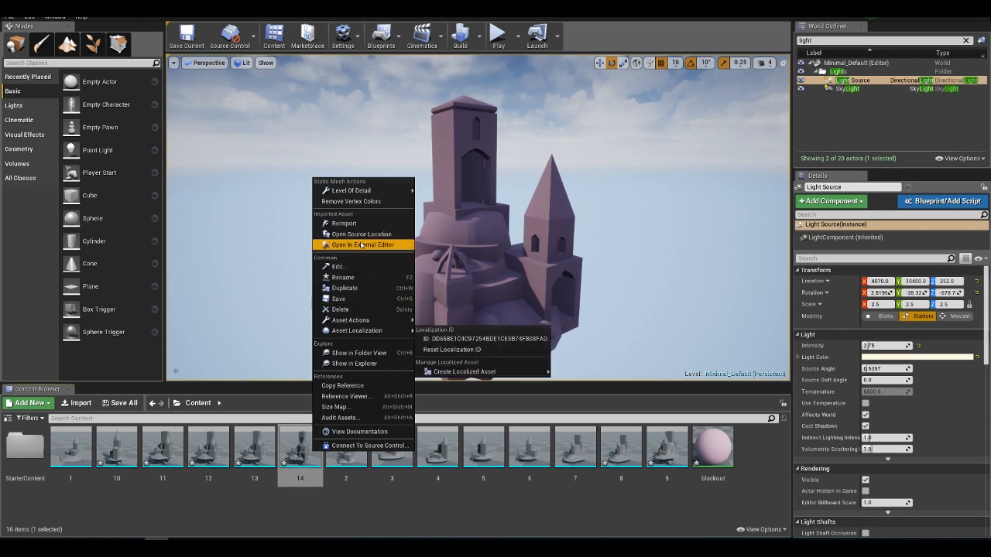
left_click(343, 223)
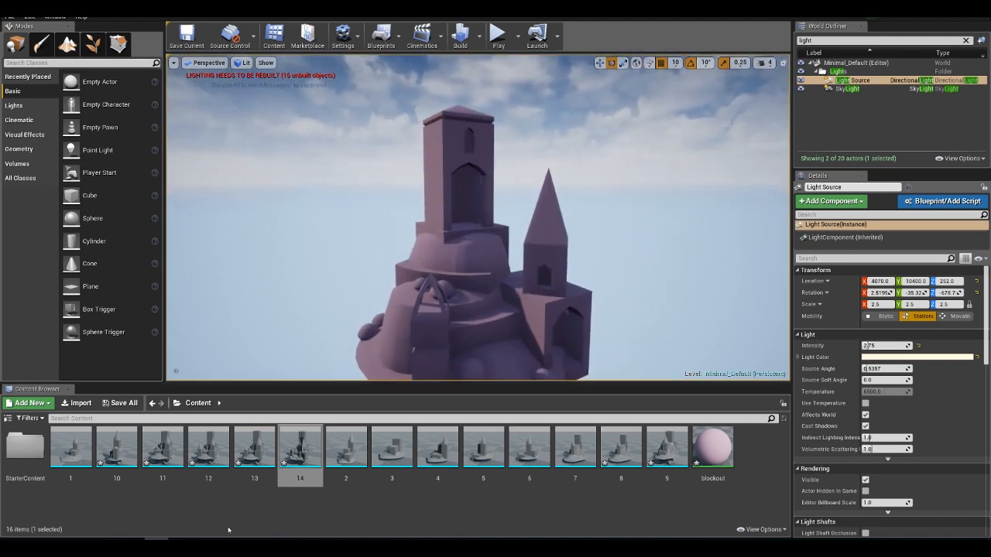
Step: Switch back to 3ds Max, rotate the small front turret's element about the vertical axis and save the scene
key("alt+Tab")
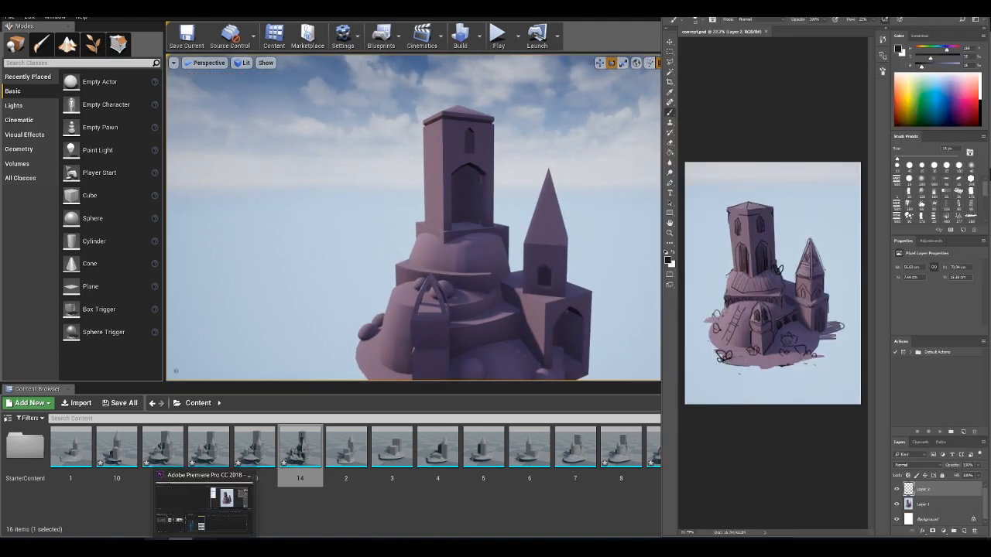
left_click(204, 498)
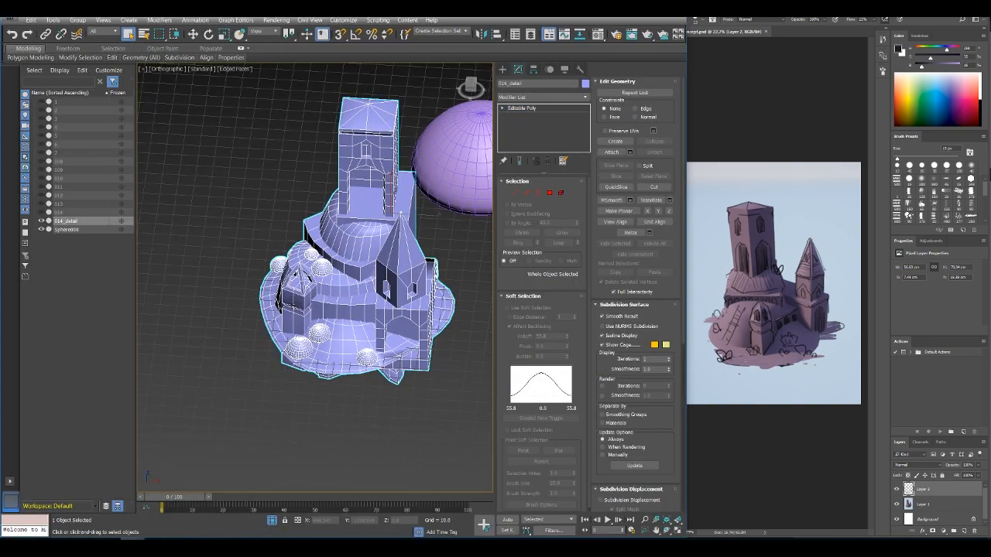
left_click(561, 193)
left_click(298, 294)
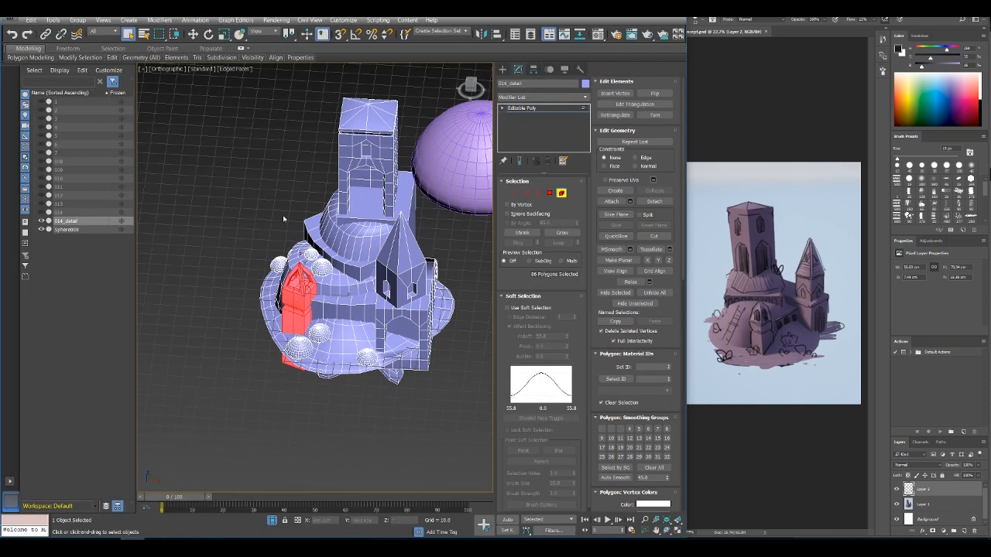
scroll(341, 332, "up", 4)
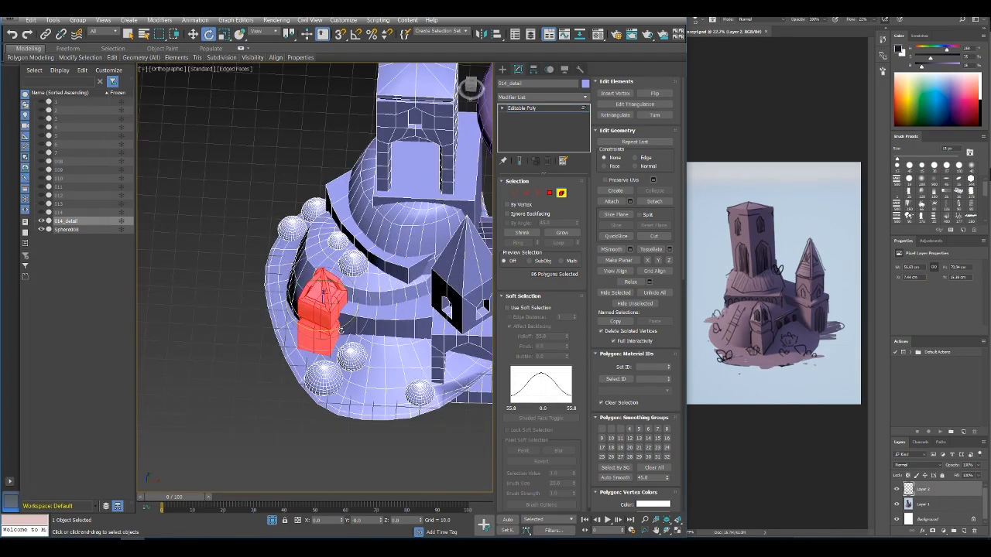
middle_click_drag(352, 327, 351, 387, "alt")
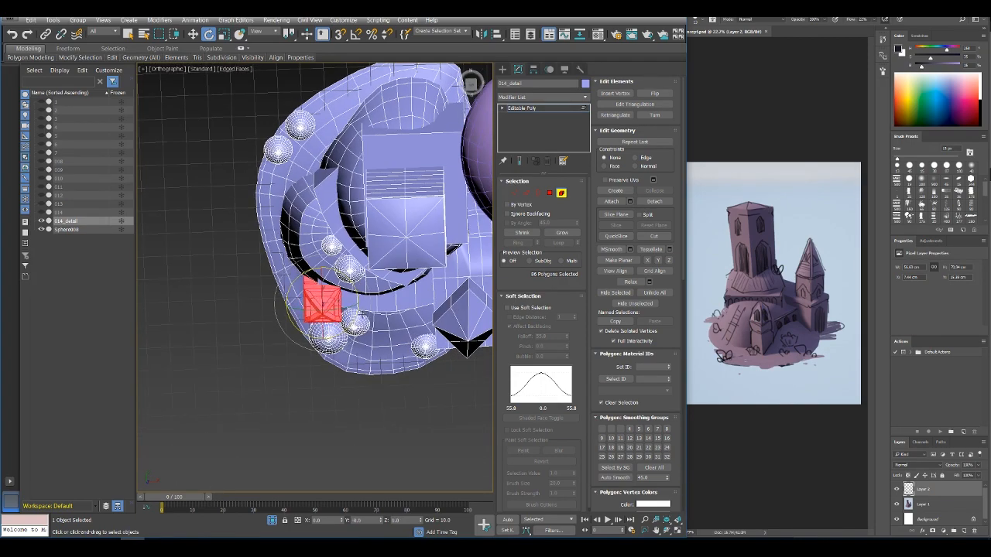
middle_click_drag(358, 321, 365, 290, "alt")
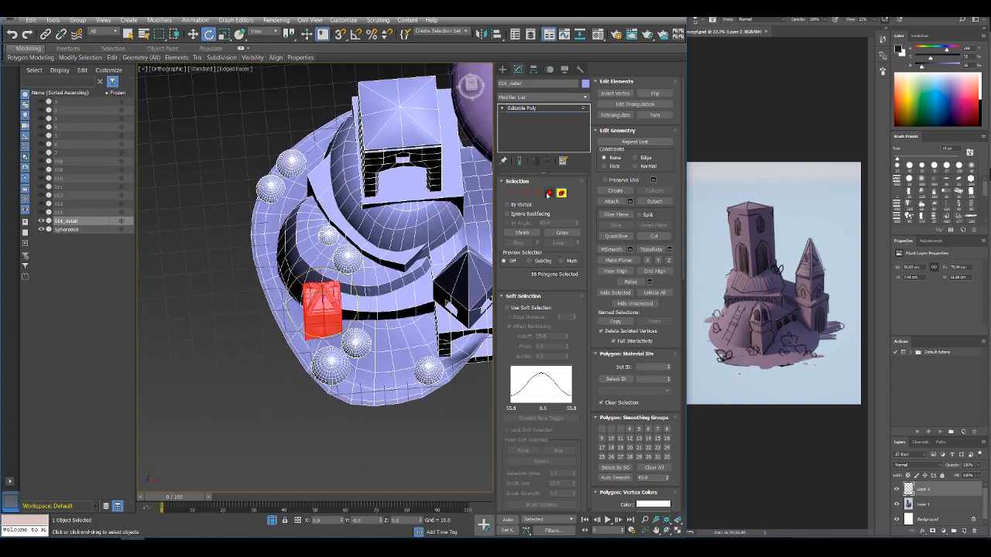
left_click(562, 195)
middle_click_drag(418, 200, 389, 208)
scroll(389, 207, "down", 3)
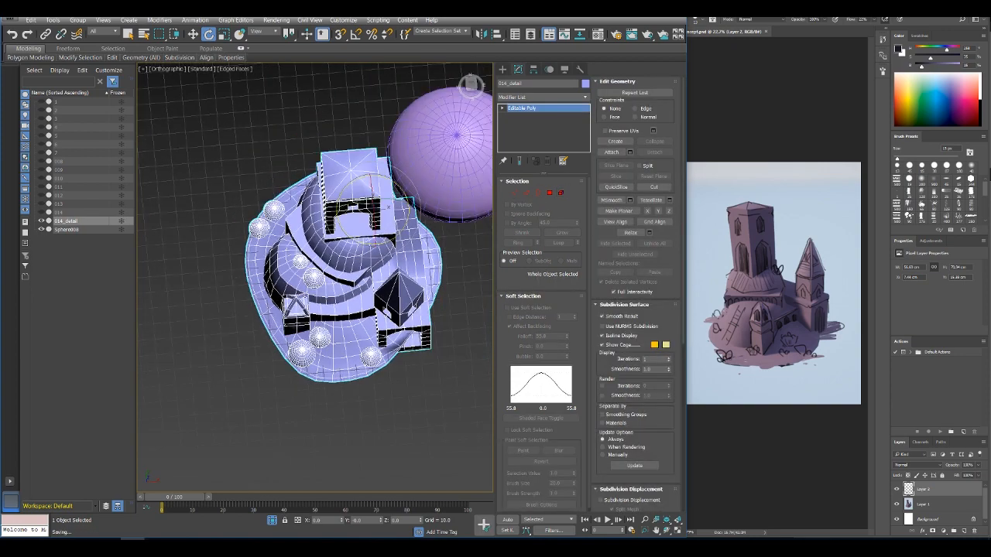
middle_click_drag(216, 398, 149, 188, "alt")
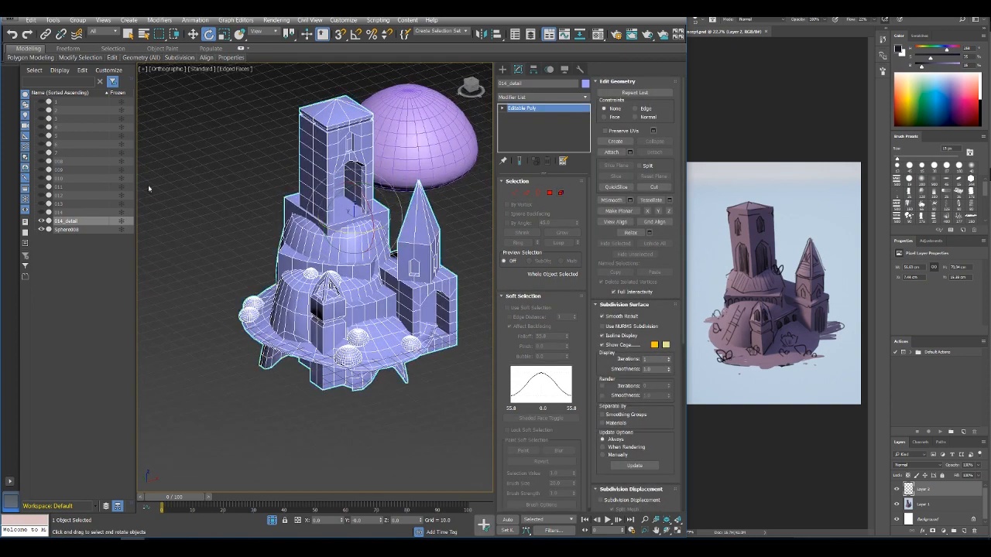
Step: Export the selected castle with the adjusted turret over 14.FBX and reimport static mesh 14 in Unreal Editor
left_click(7, 20)
mouse_move(35, 170)
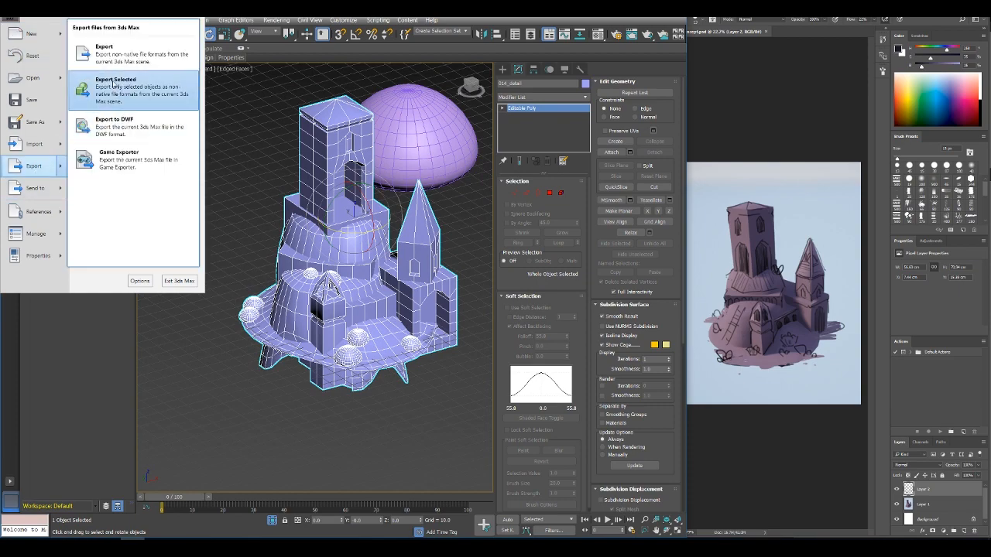
left_click(108, 77)
double_click(84, 184)
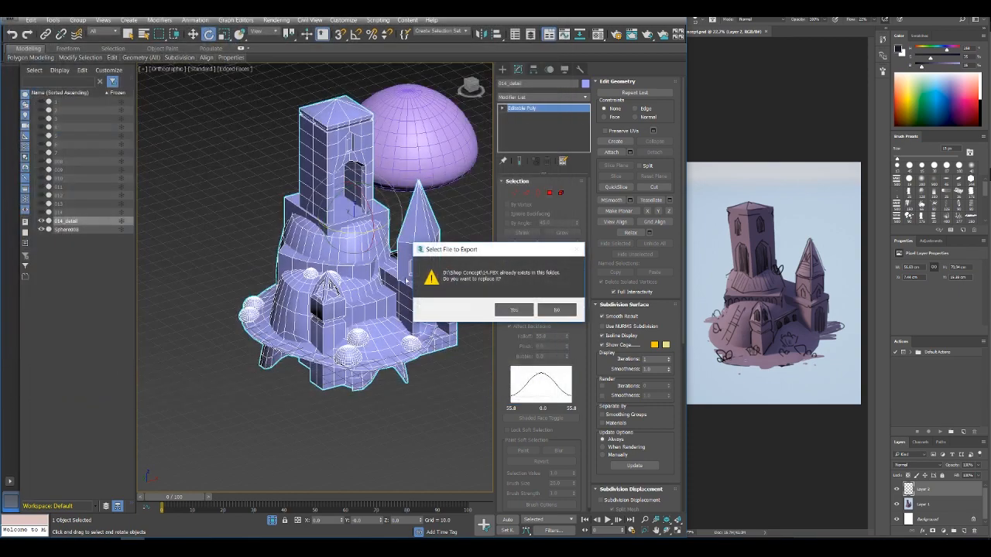
left_click(511, 309)
left_click(398, 375)
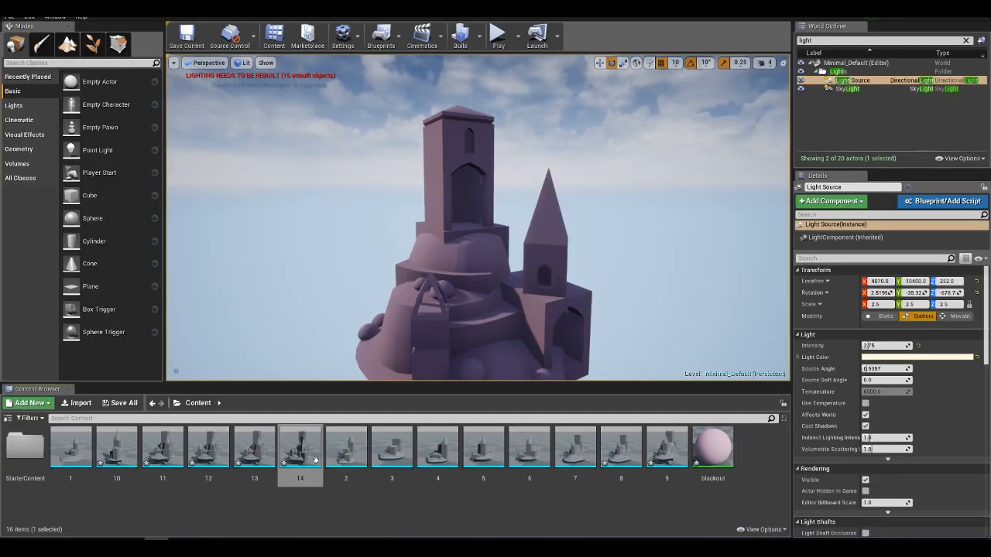
right_click(316, 461)
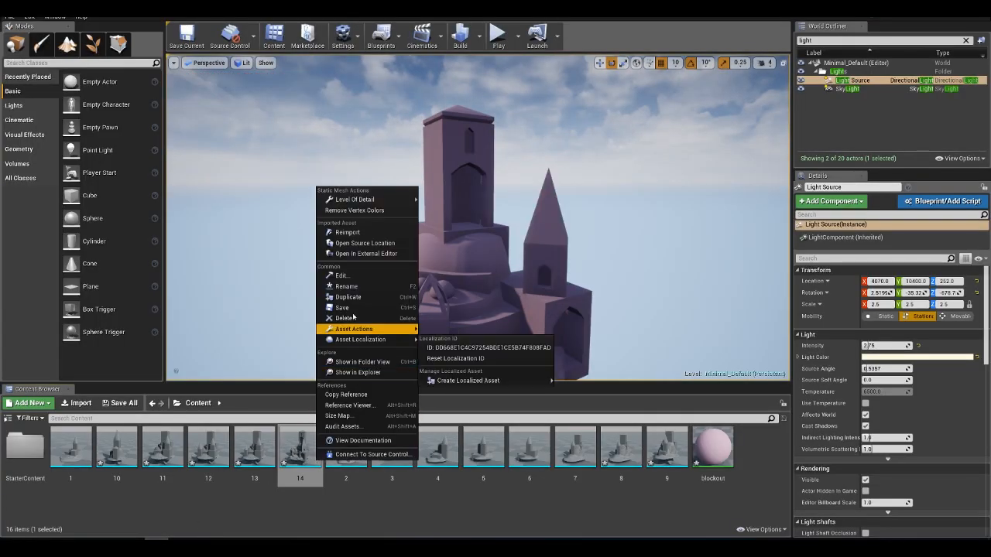
left_click(348, 232)
Step: Examine the reimported castle in the level up close and from several sides, checking the front turret, the pointed side tower and the terraces
right_click_drag(478, 218, 549, 195)
right_click_drag(424, 232, 424, 262)
key("w")
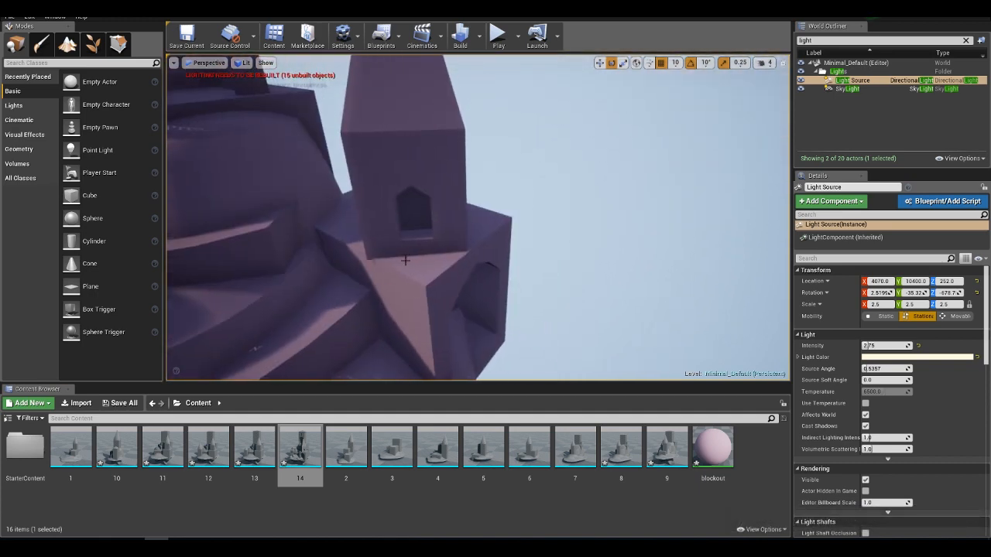
right_click_drag(562, 175, 526, 189)
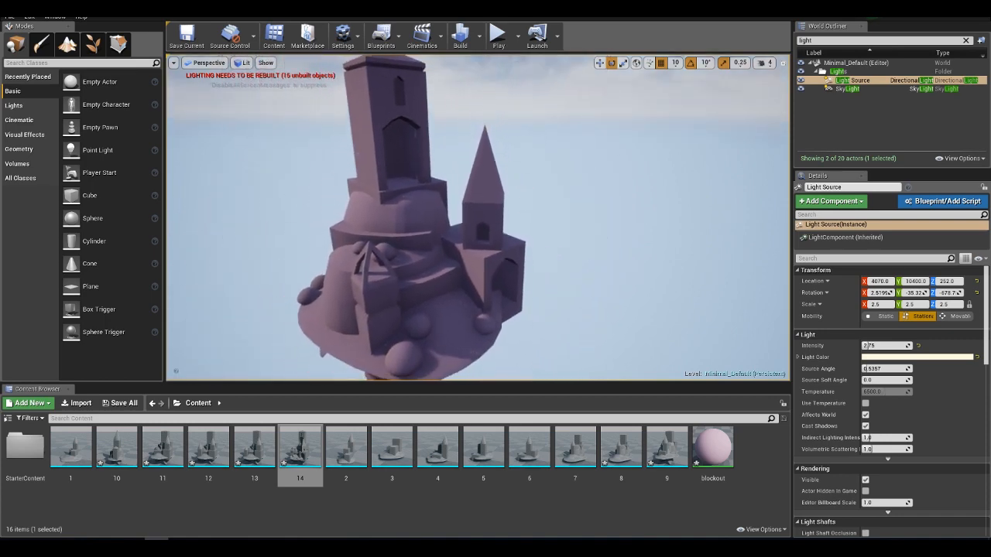
key("w")
right_click_drag(444, 264, 444, 264)
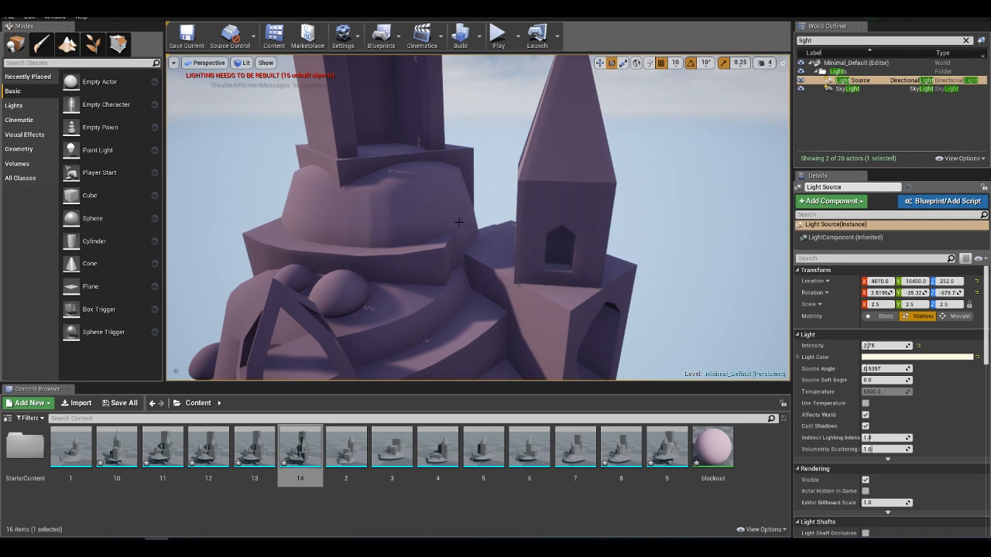
key("s")
key("d")
key("w")
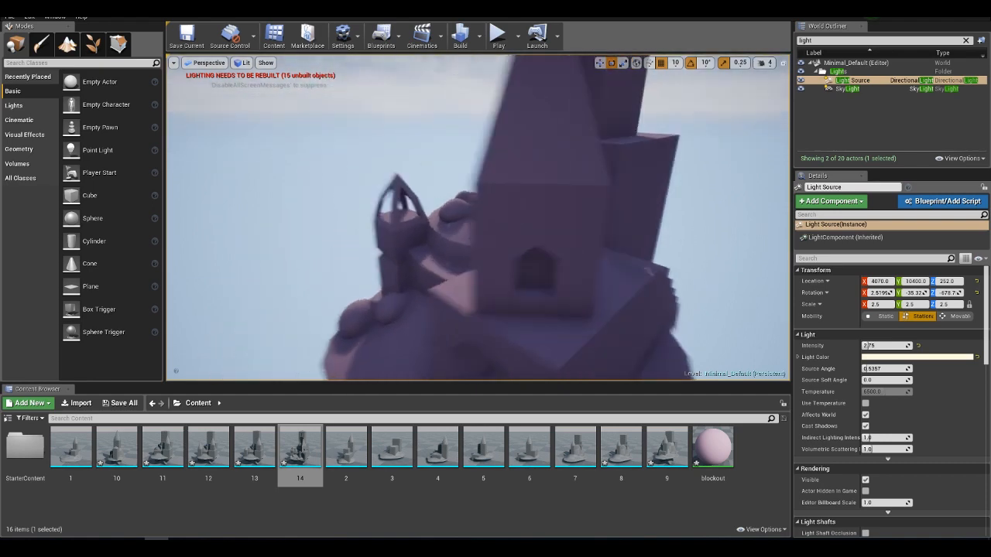
key("s")
key("w")
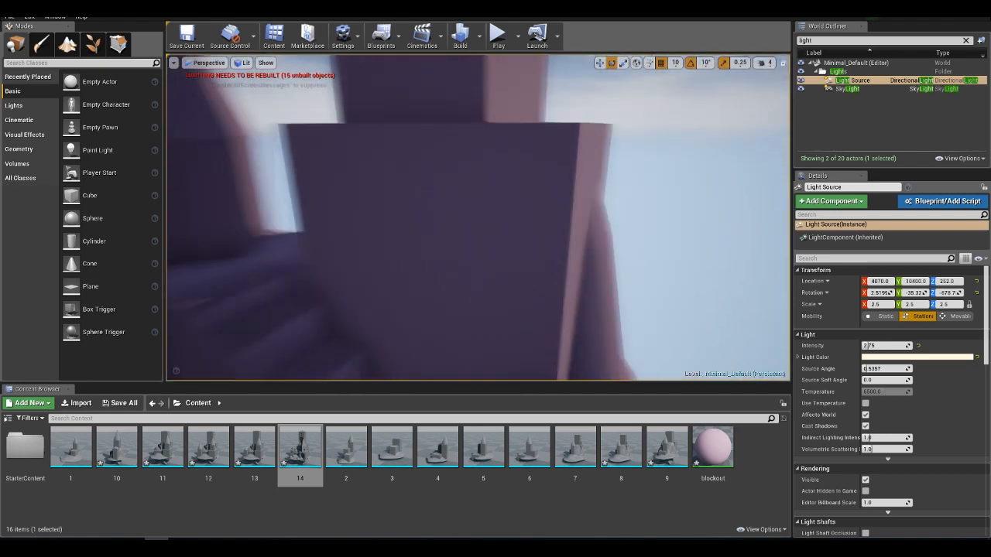
key("w")
key("s")
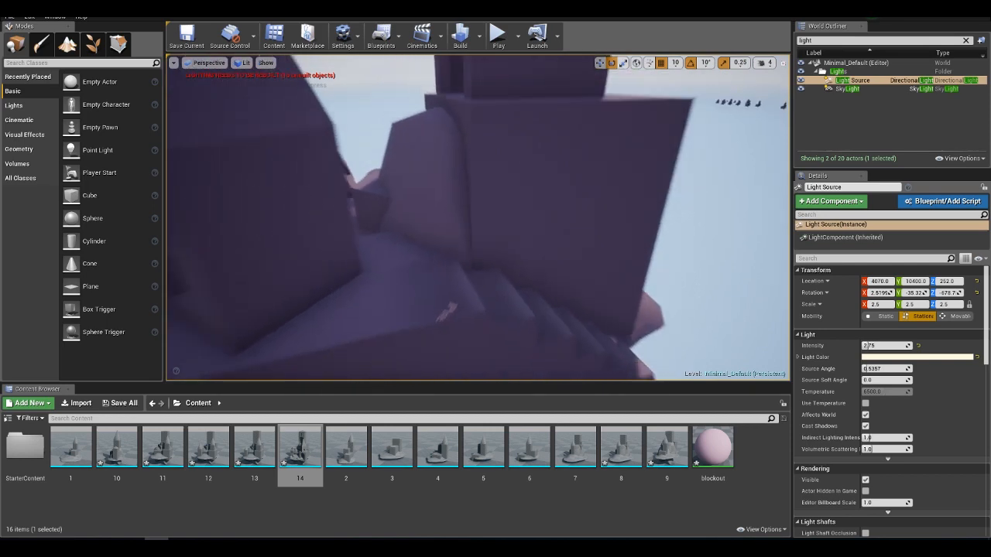
key("s")
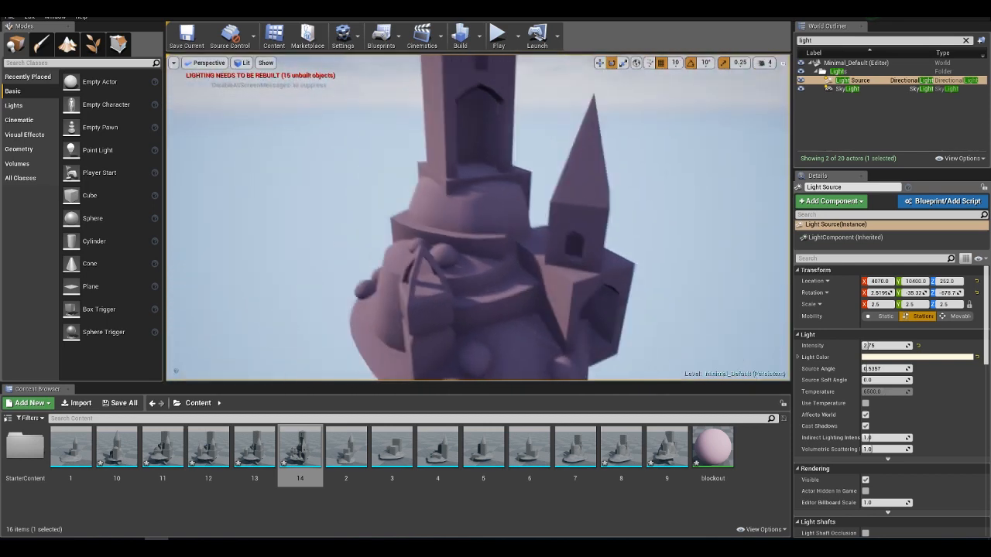